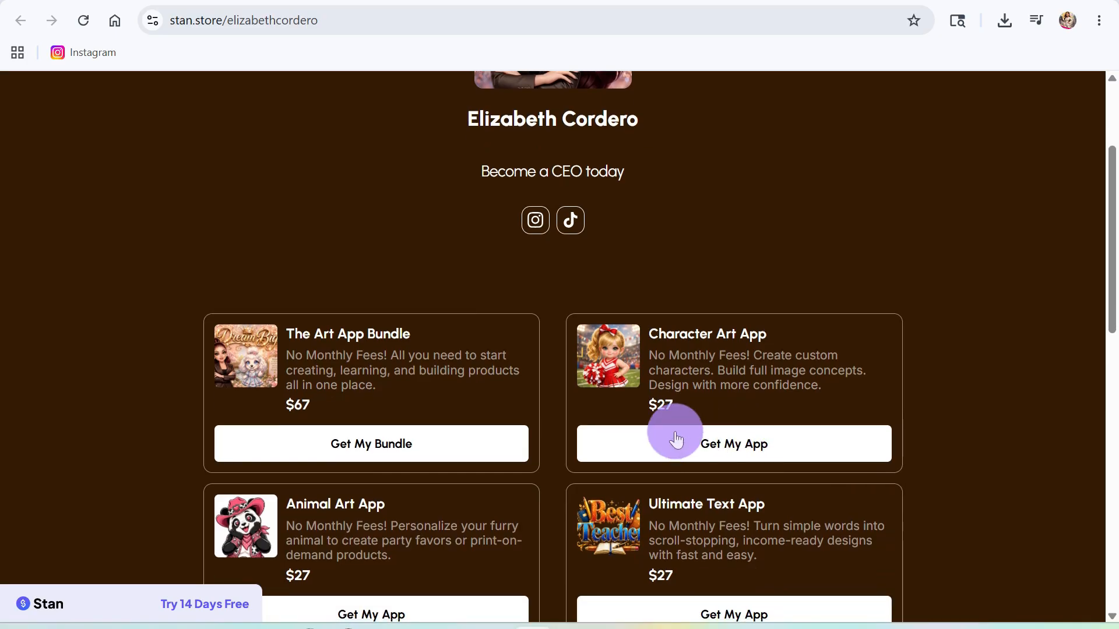
- Browse the Stan Store art app cards, then bring up the Imagination Art Prompt Builder login page
scroll(737, 407, "down", 3)
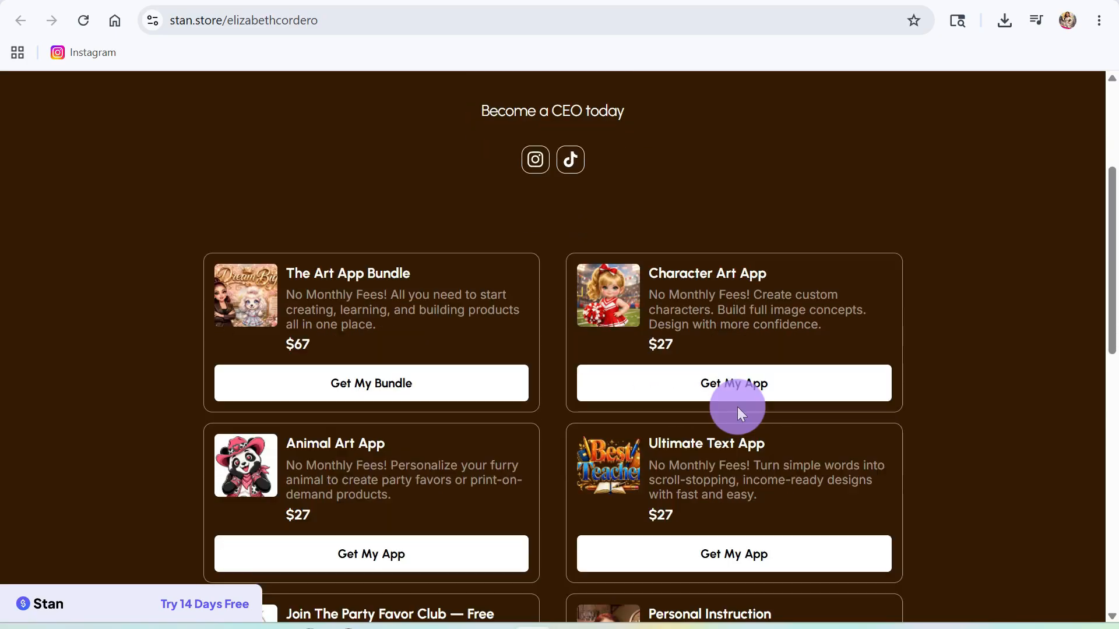
scroll(679, 456, "down", 3)
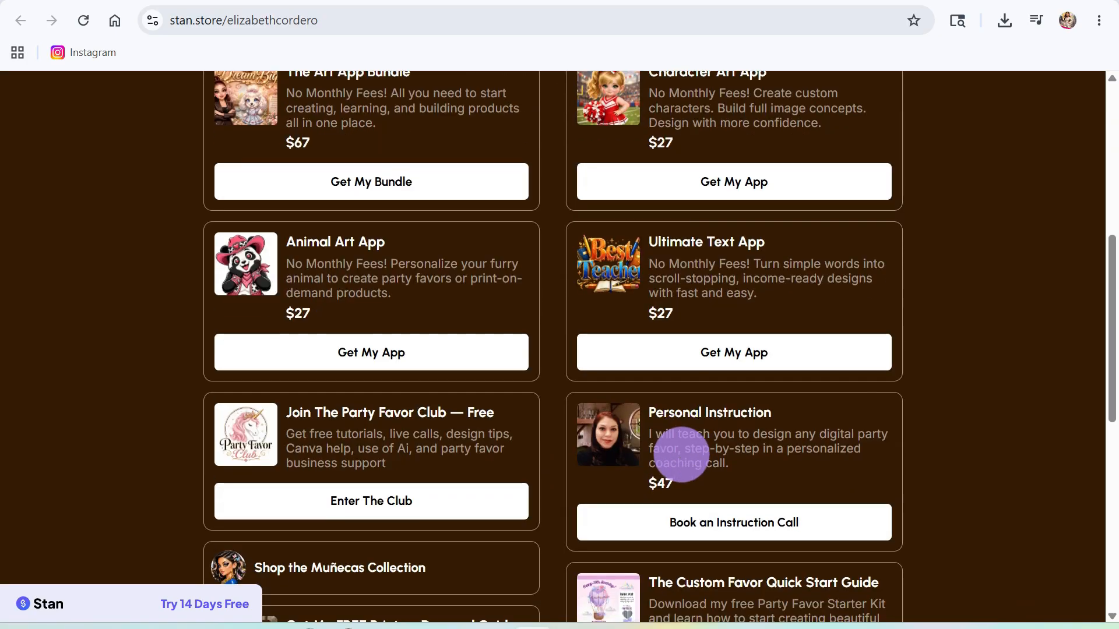
scroll(692, 430, "down", 3)
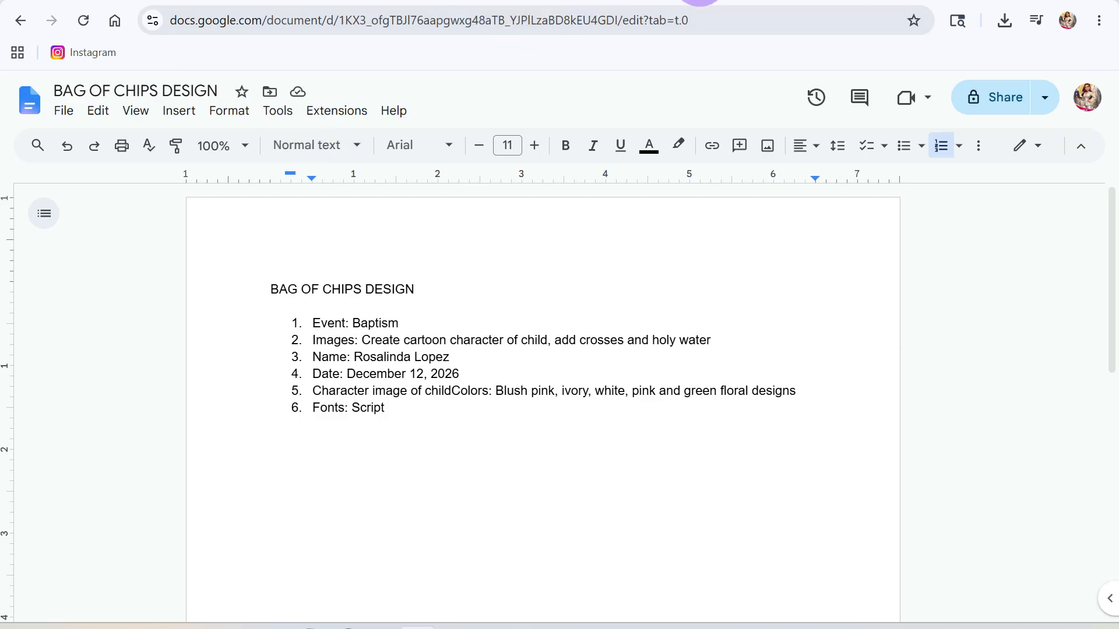
left_click(699, 0)
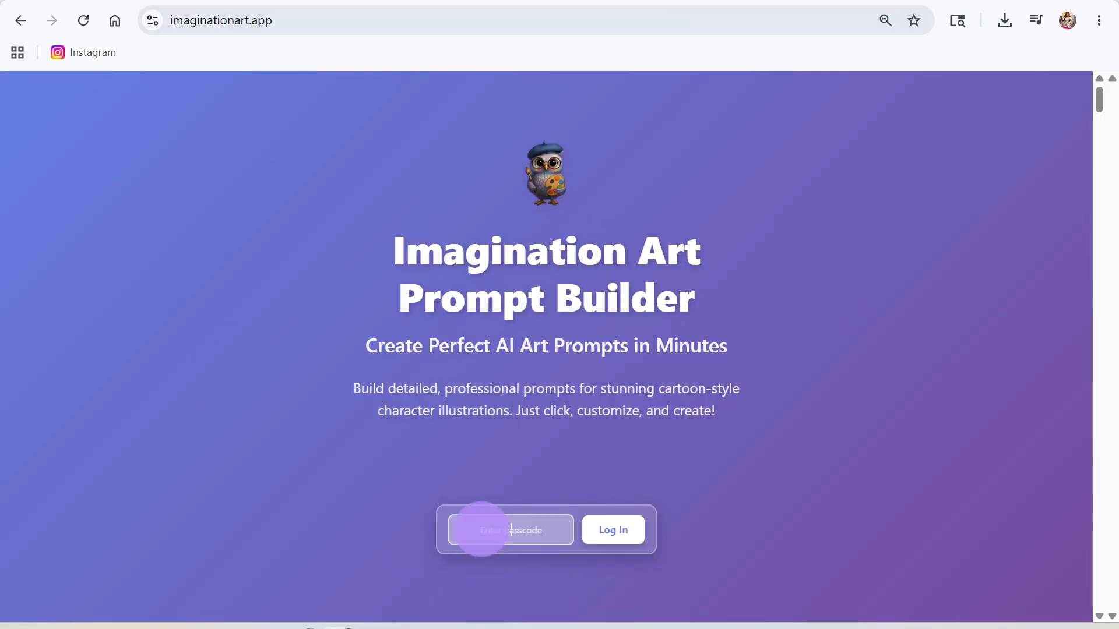
- Log in and choose the Glamorous Princess template, Precious moments-inspired style and Baby age group
left_click(616, 530)
scroll(537, 530, "down", 8)
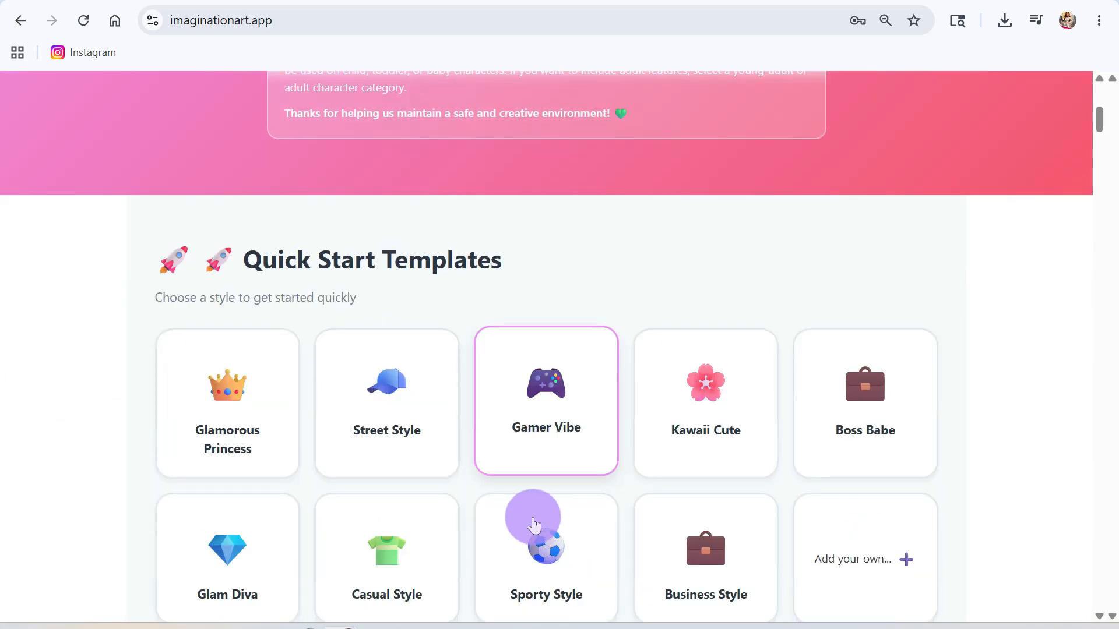
left_click(245, 426)
scroll(245, 425, "down", 10)
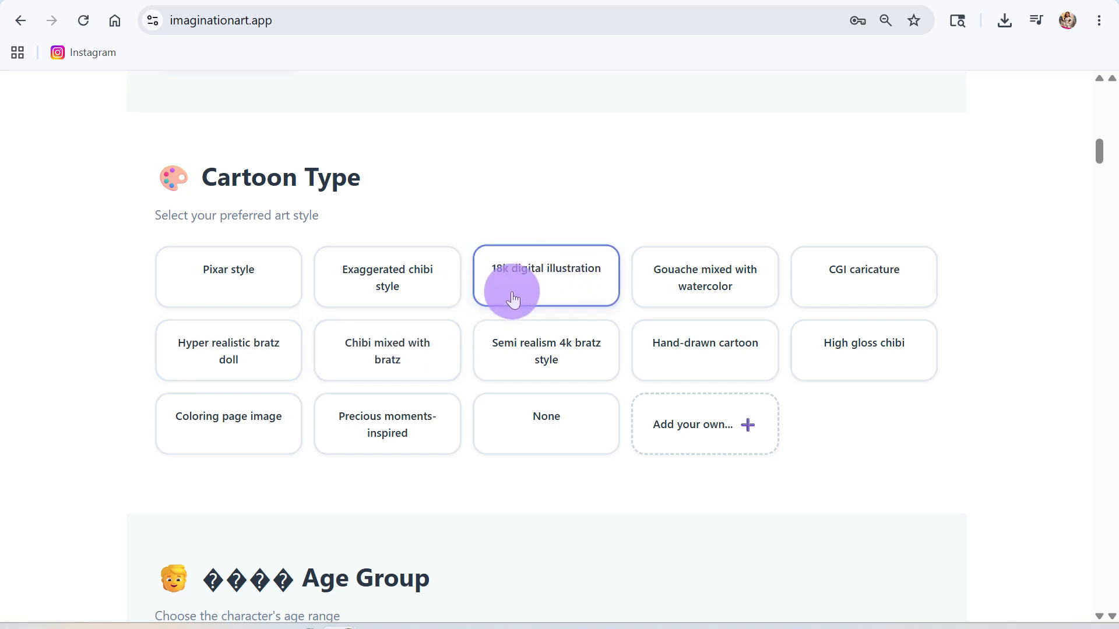
left_click(403, 441)
scroll(458, 449, "down", 5)
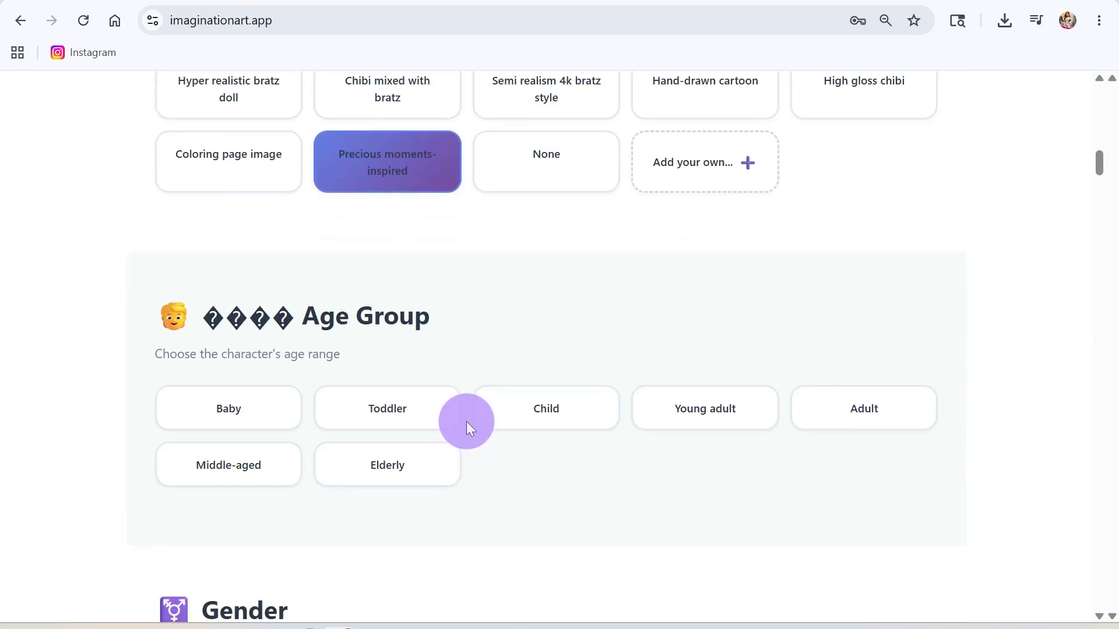
left_click(211, 415)
scroll(586, 507, "down", 7)
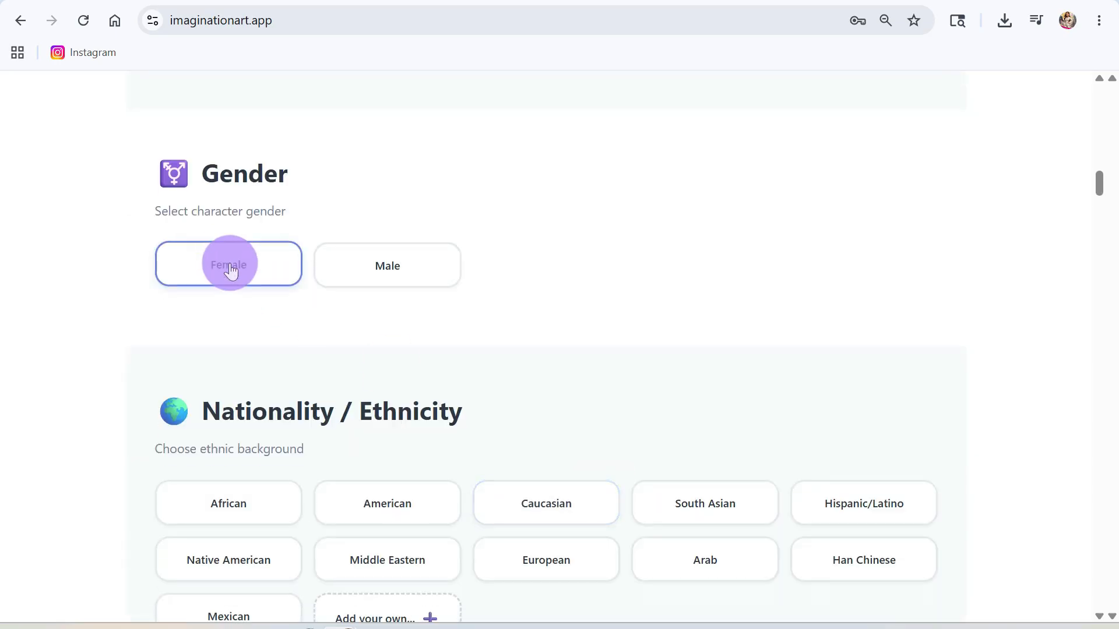
- Make the character a female Mexican girl with Porcelain Glow skin in Soft Natural Light
left_click(231, 271)
scroll(262, 393, "down", 5)
left_click(251, 373)
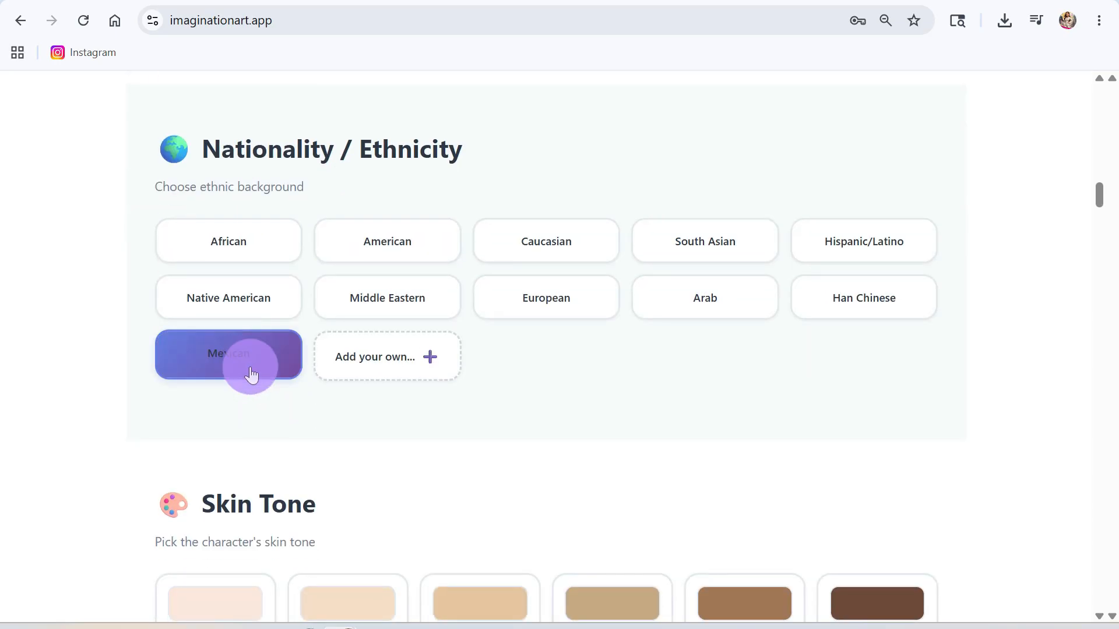
scroll(307, 470, "down", 5)
left_click(250, 358)
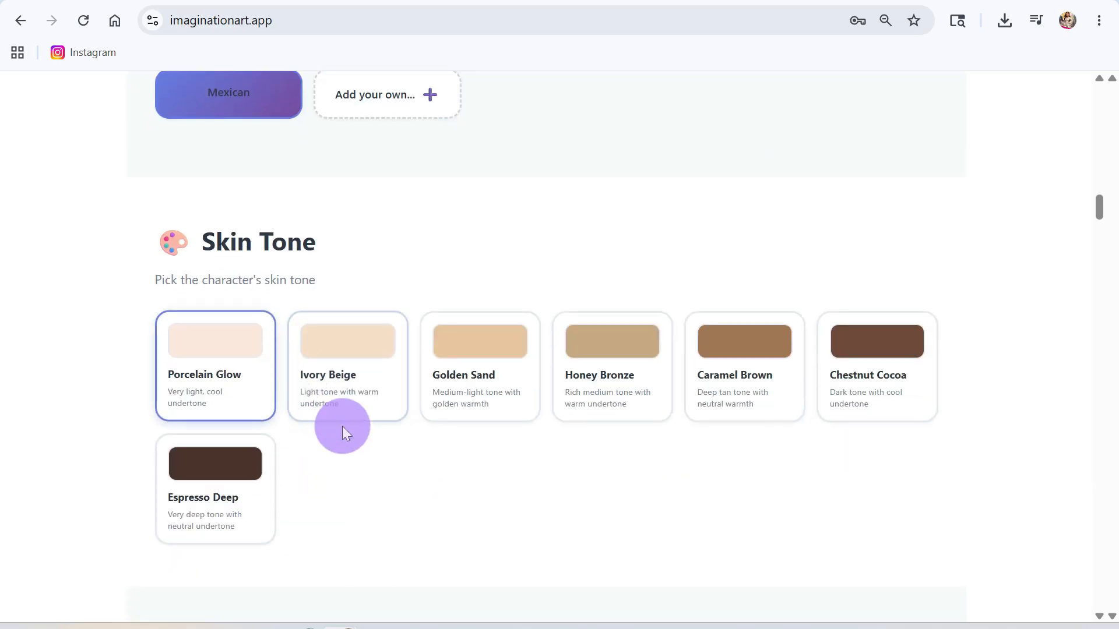
scroll(392, 468, "down", 8)
left_click(247, 331)
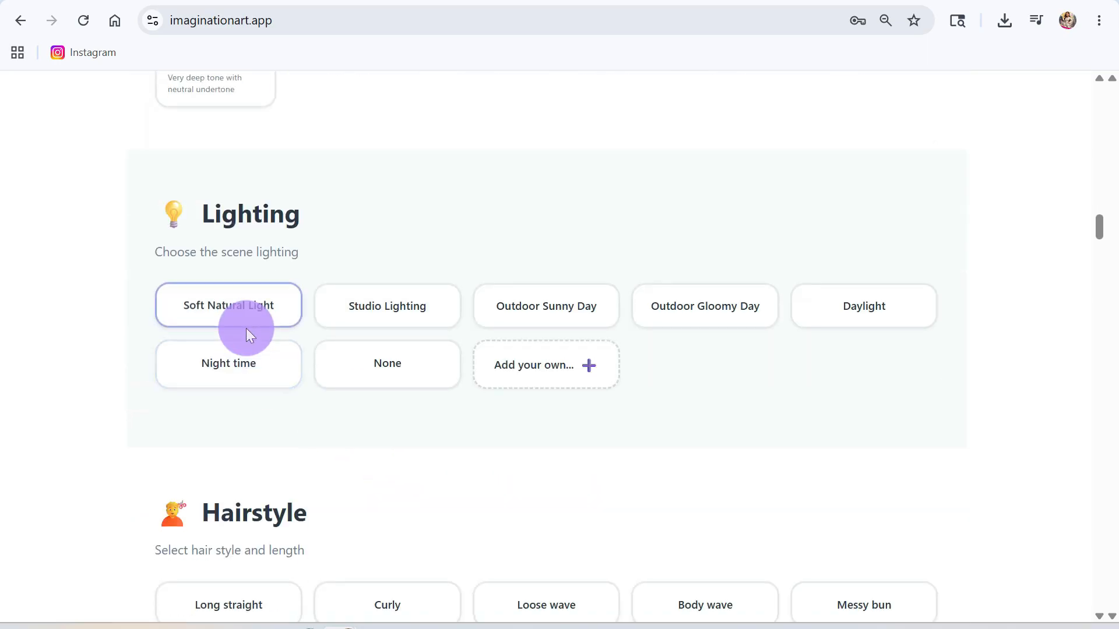
scroll(411, 434, "down", 3)
left_click(280, 437)
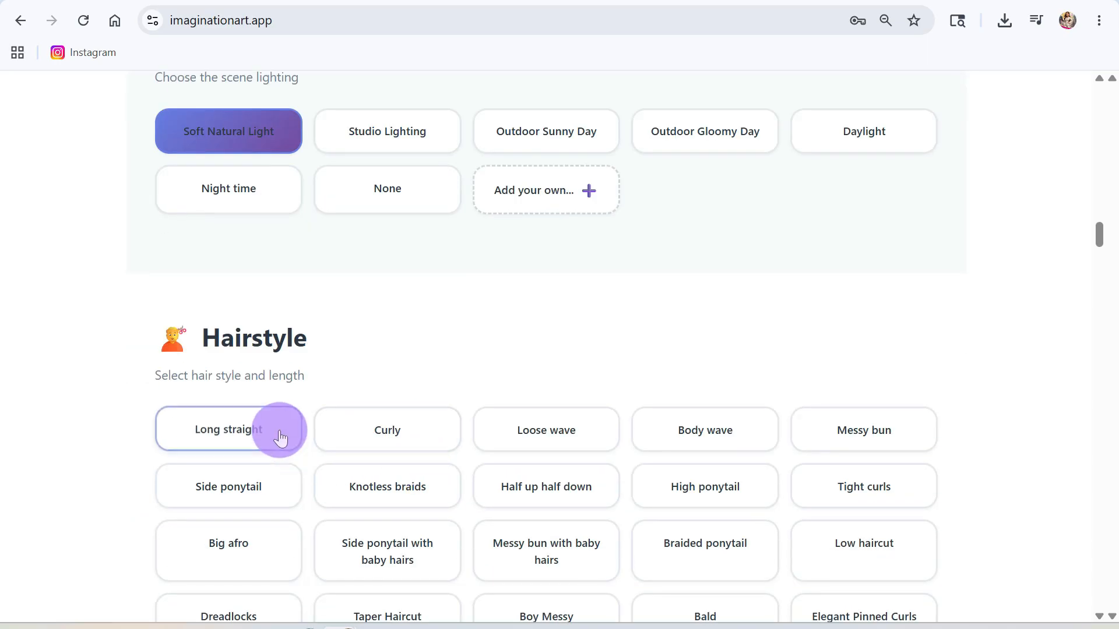
scroll(482, 474, "down", 3)
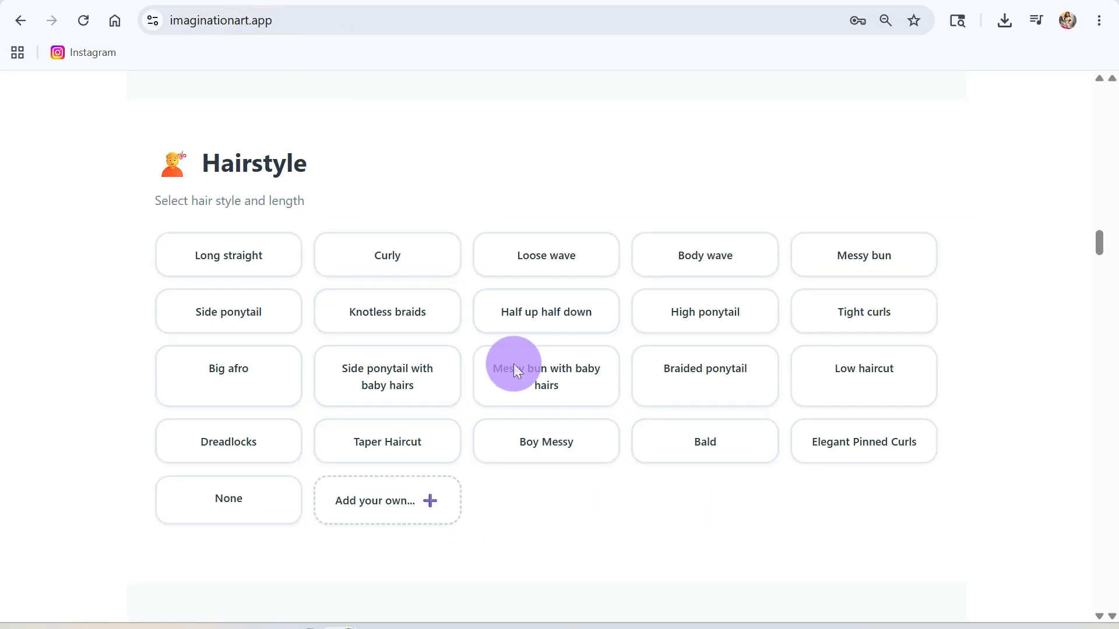
- Give her a Low haircut, Brown hair, Hazel eyes and a Chubby body type
left_click(865, 372)
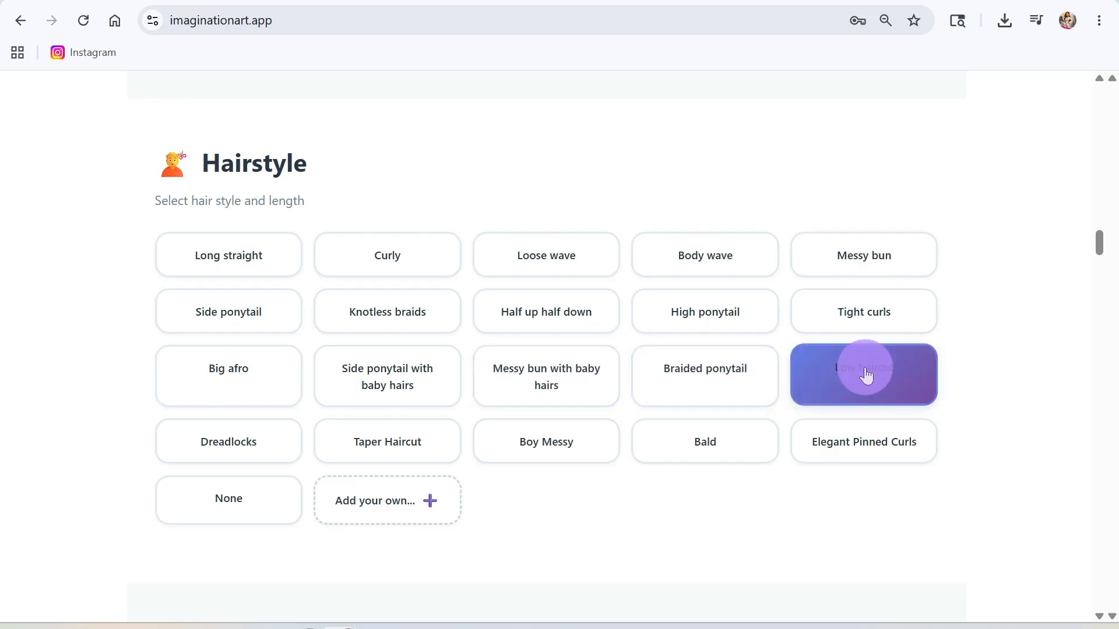
scroll(550, 488, "down", 5)
scroll(550, 488, "down", 3)
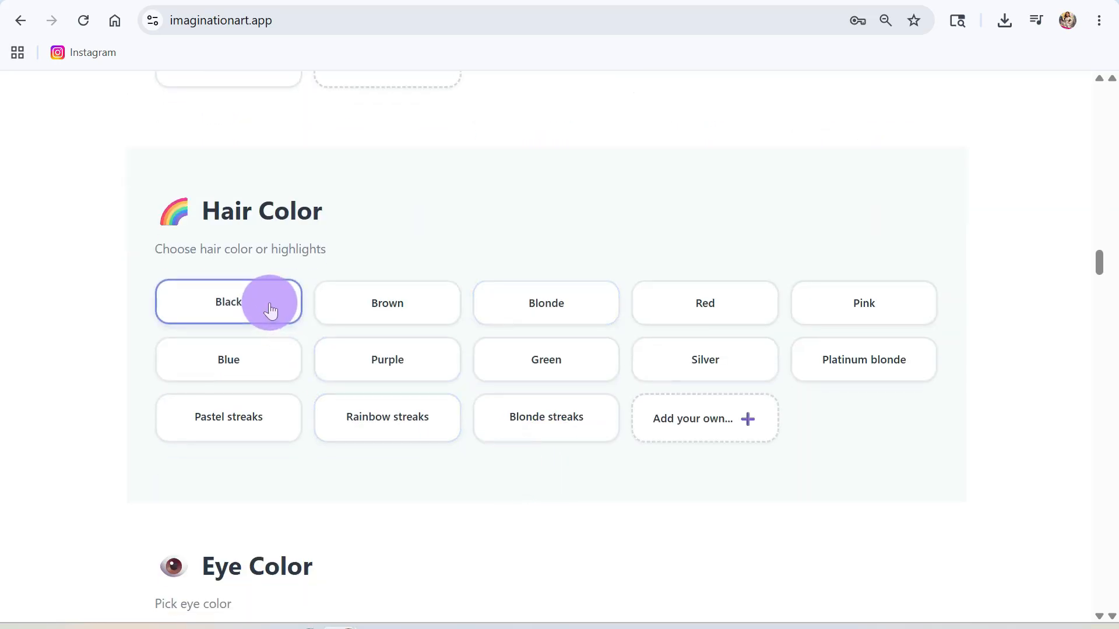
left_click(374, 308)
scroll(367, 400, "down", 5)
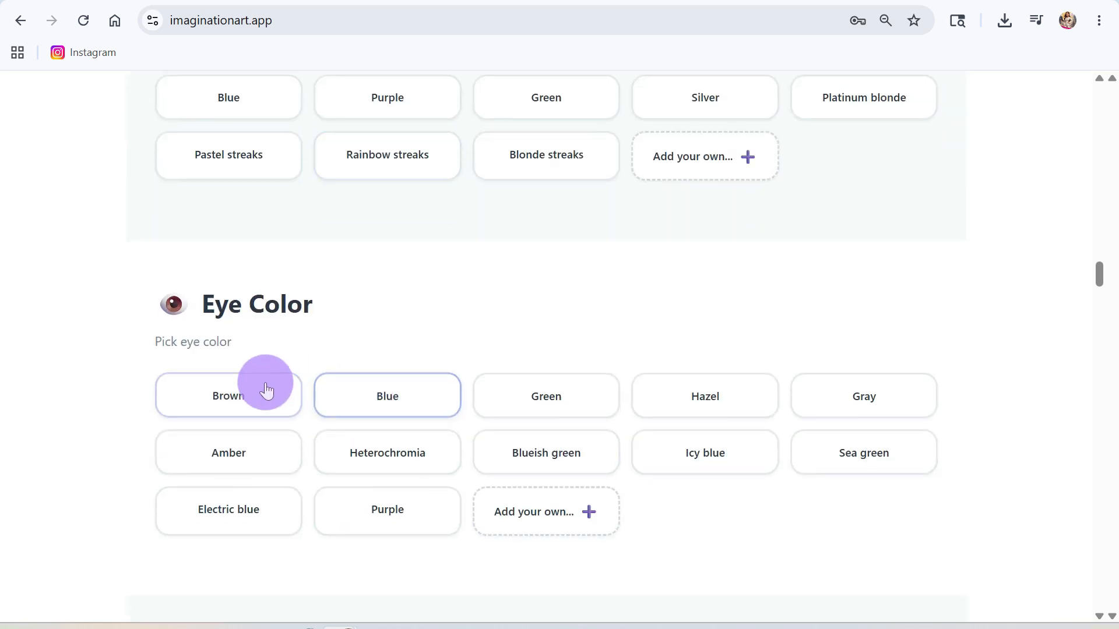
left_click(694, 404)
scroll(447, 435, "down", 9)
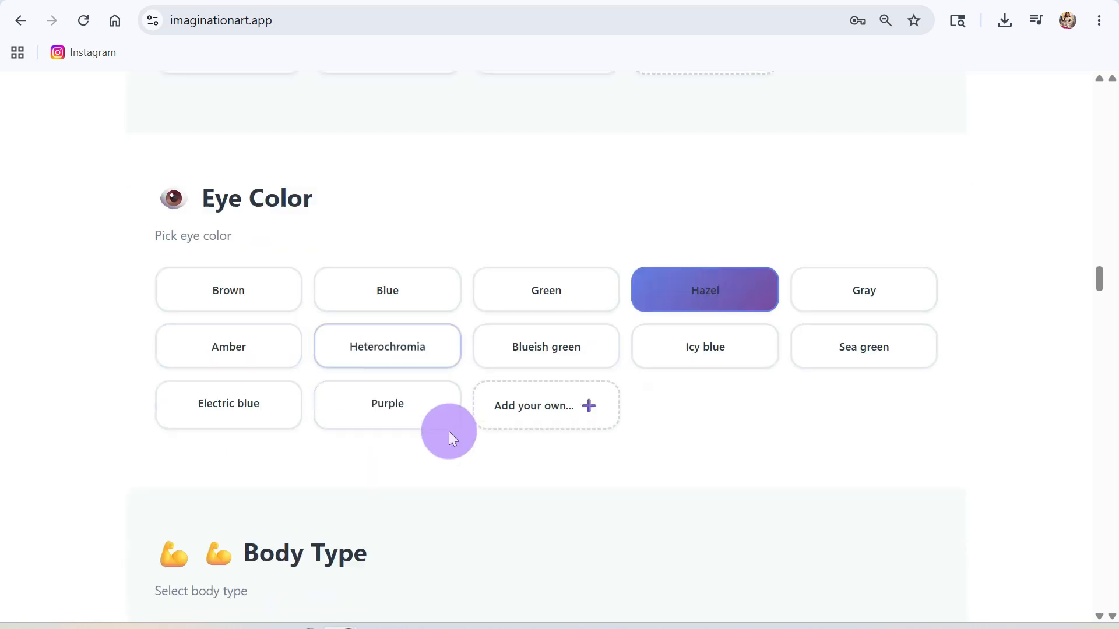
left_click(706, 292)
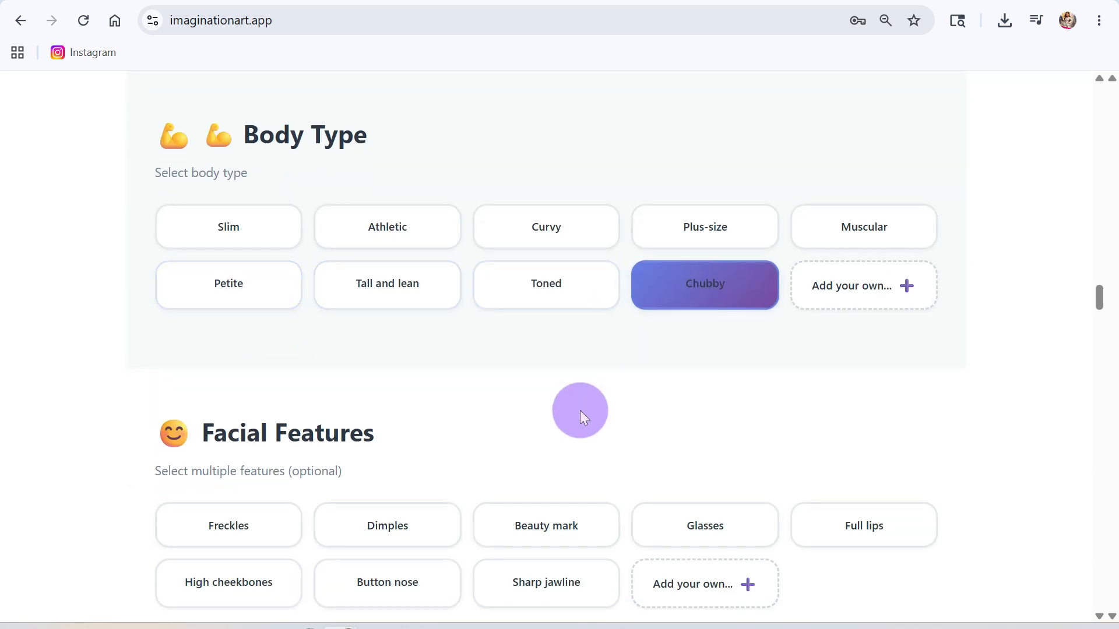
scroll(551, 416, "down", 5)
- Add Freckles and Dimples, choose No makeup and a White Baptism dress
left_click(255, 284)
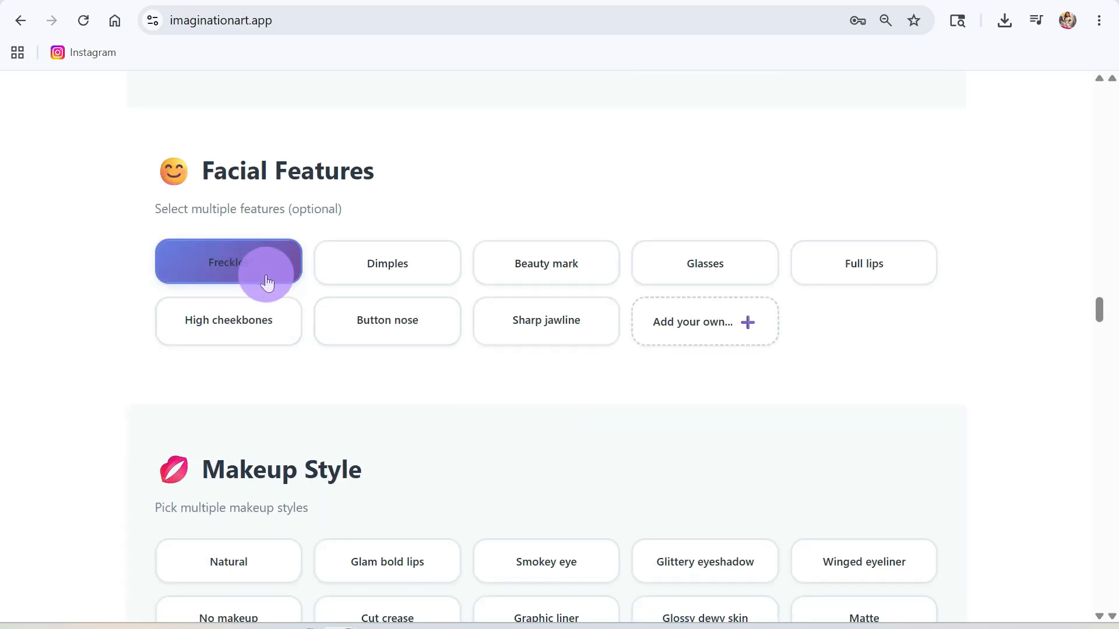
left_click(351, 276)
scroll(446, 426, "down", 3)
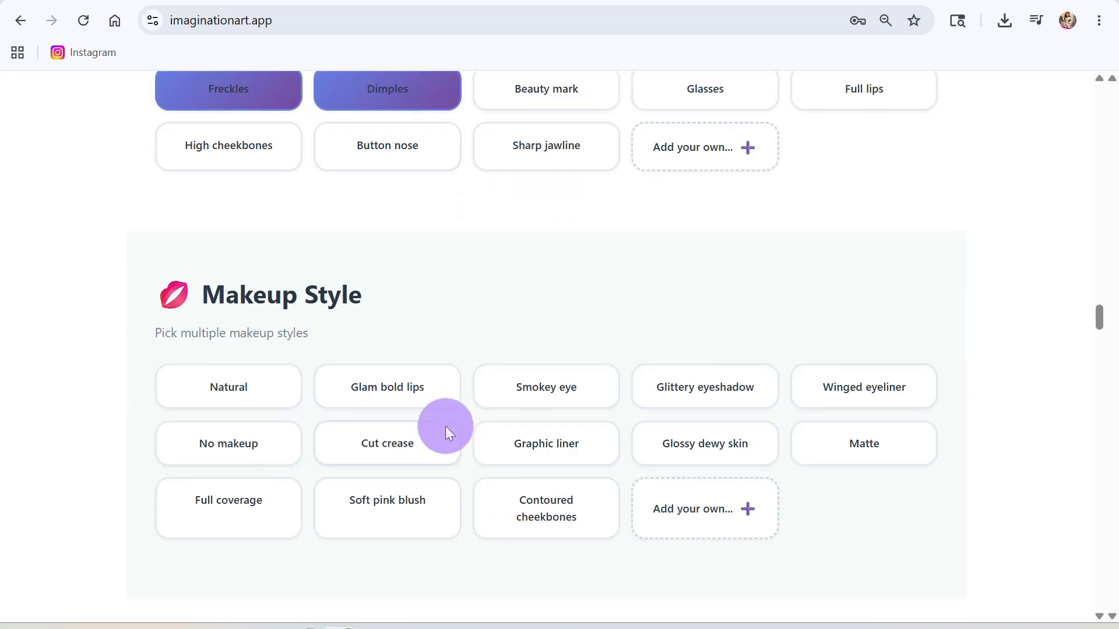
left_click(239, 454)
scroll(445, 446, "down", 7)
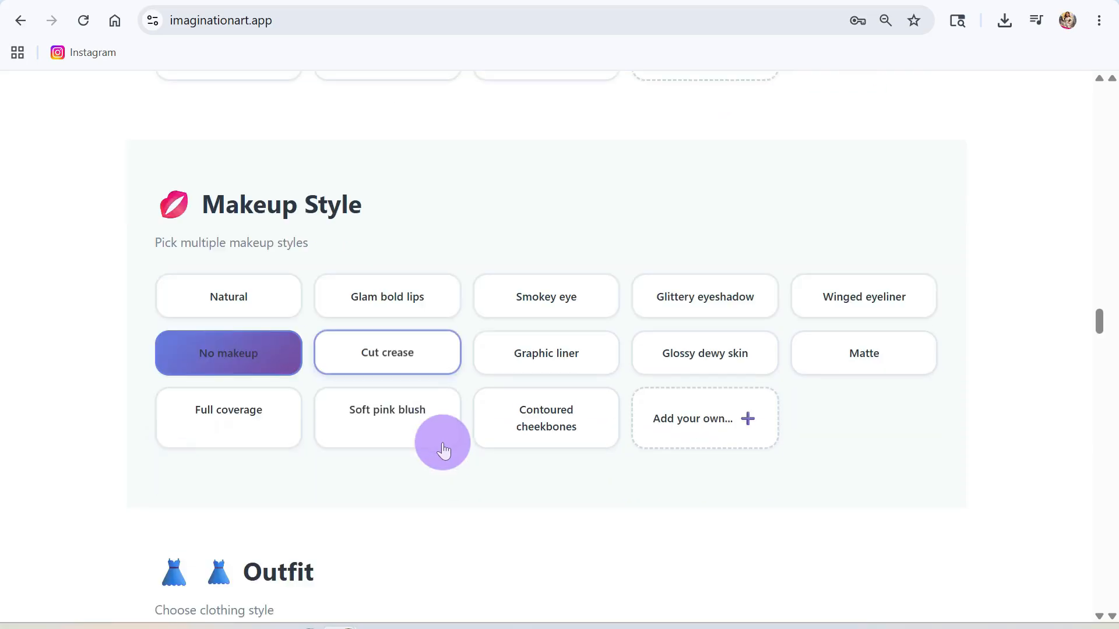
left_click(862, 438)
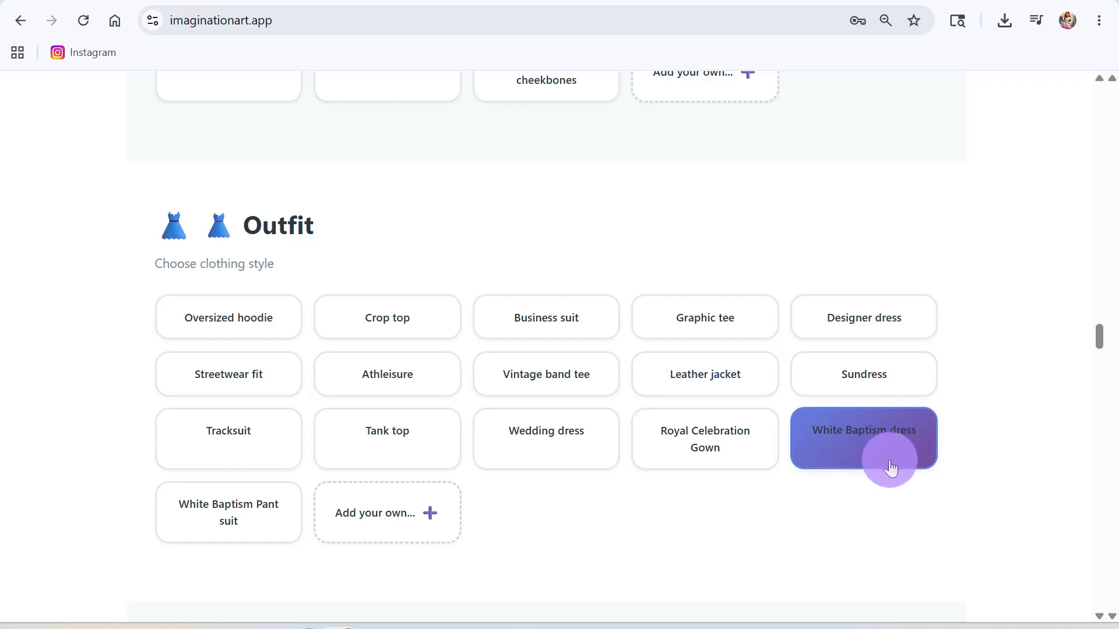
- Give her a Happy smile expression and Diamond studs jewelry
scroll(649, 557, "down", 7)
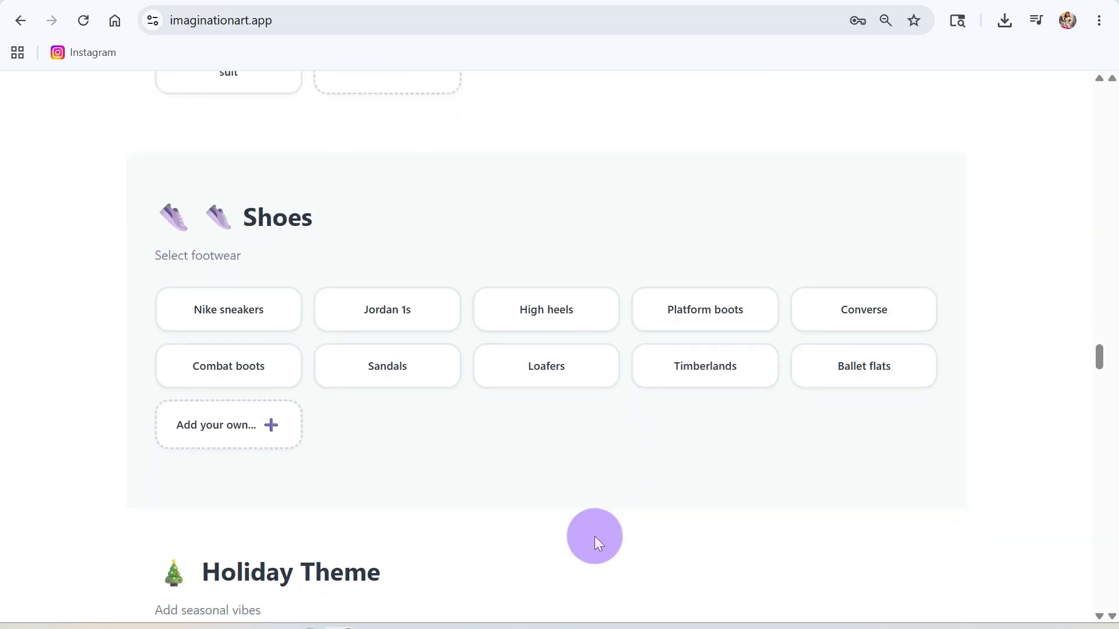
scroll(594, 535, "down", 5)
scroll(594, 535, "down", 8)
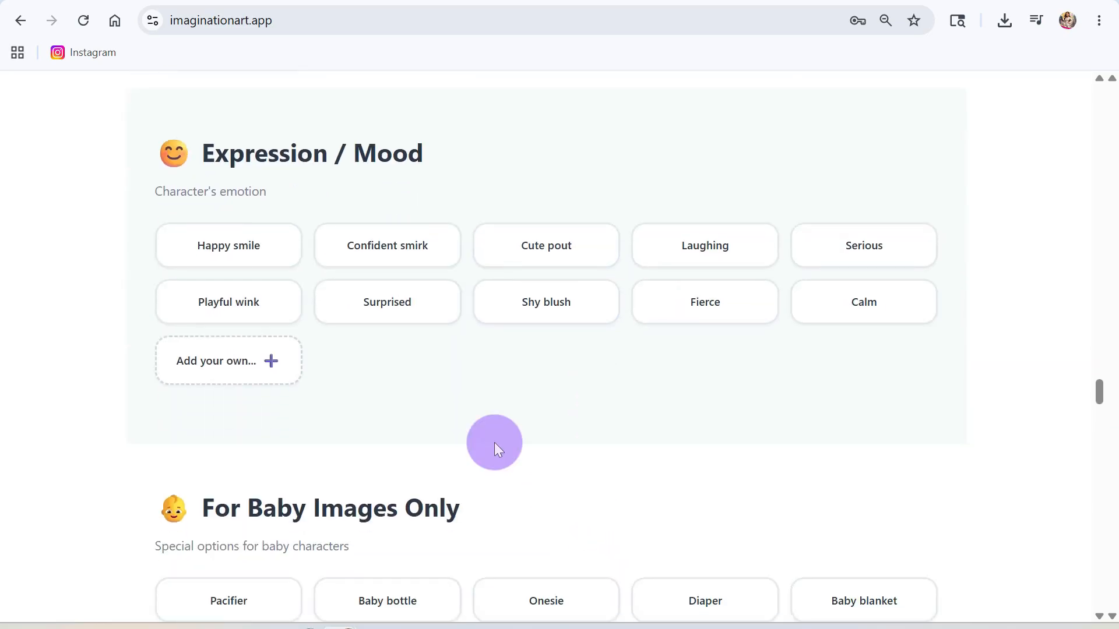
left_click(257, 245)
scroll(619, 480, "down", 7)
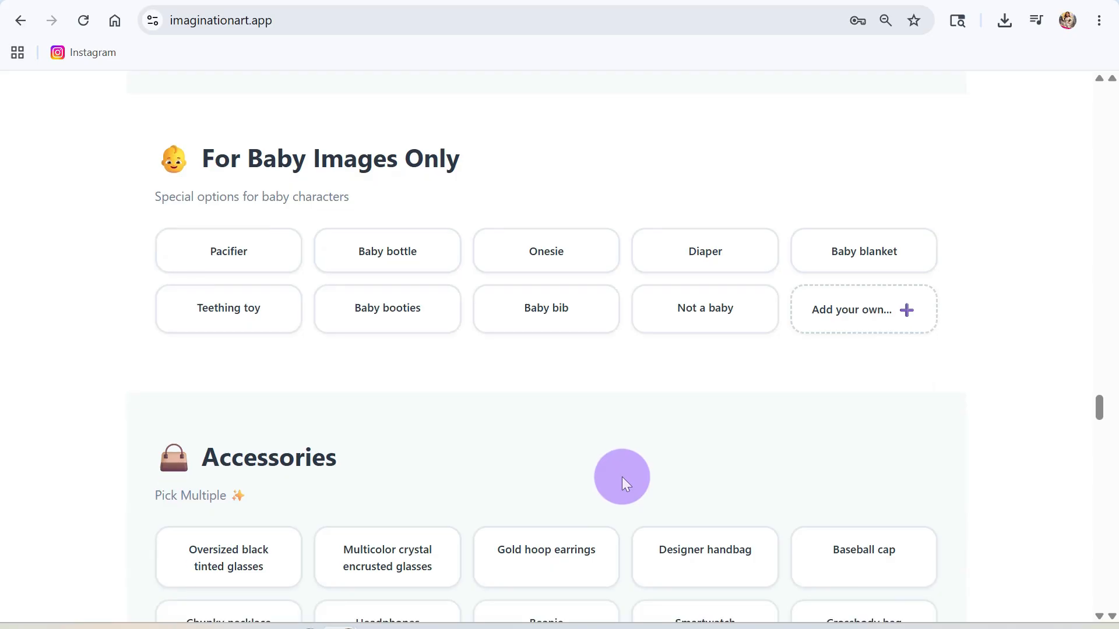
scroll(621, 476, "down", 2)
scroll(612, 468, "down", 3)
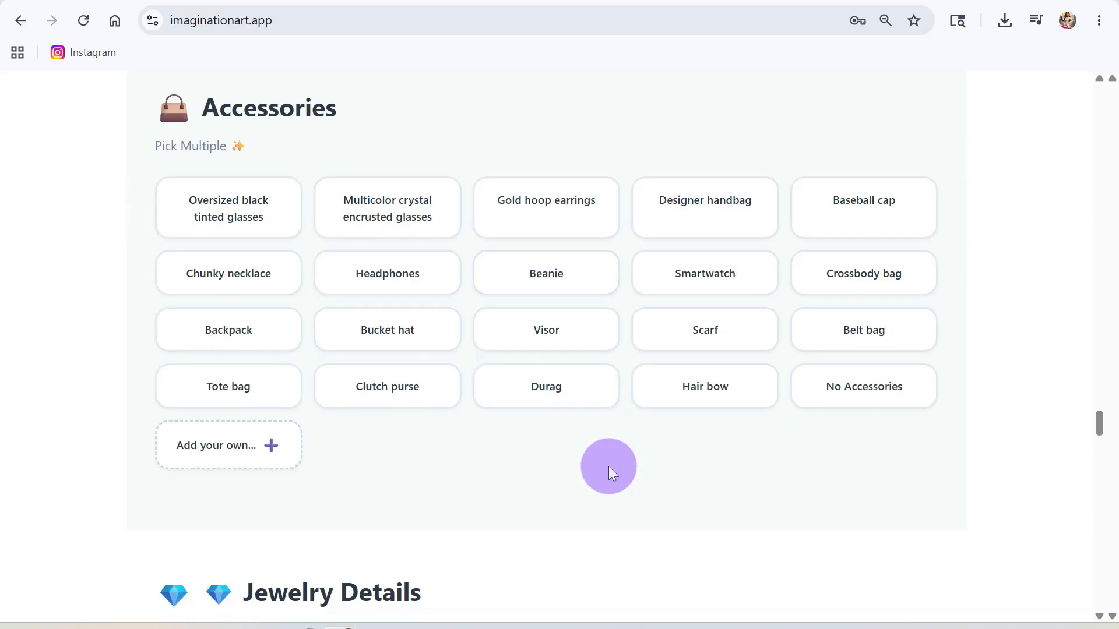
scroll(584, 449, "down", 7)
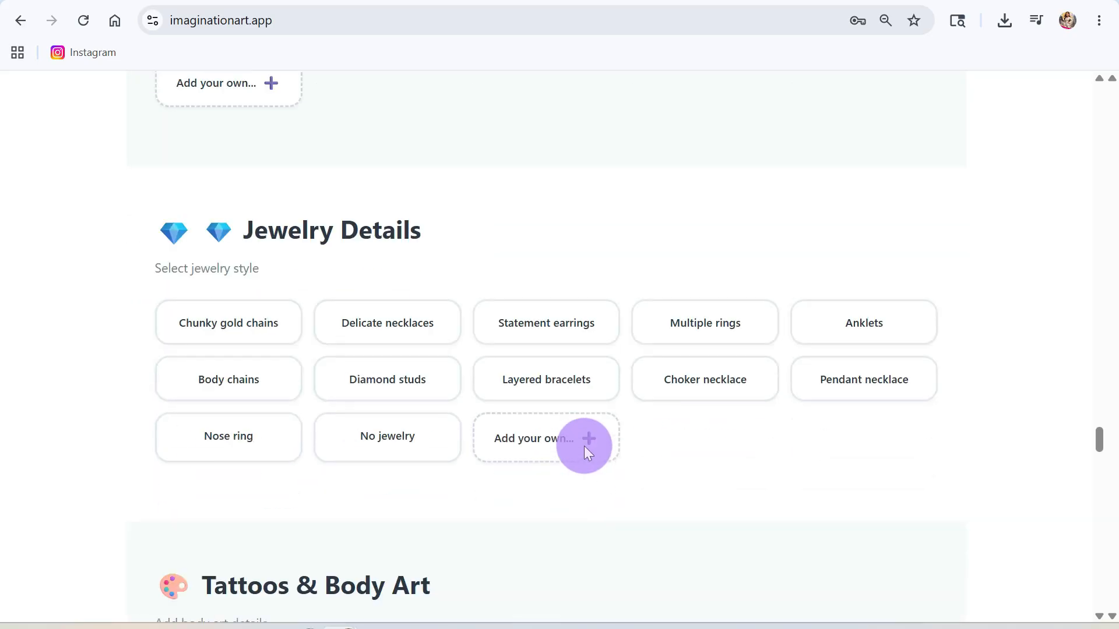
left_click(399, 312)
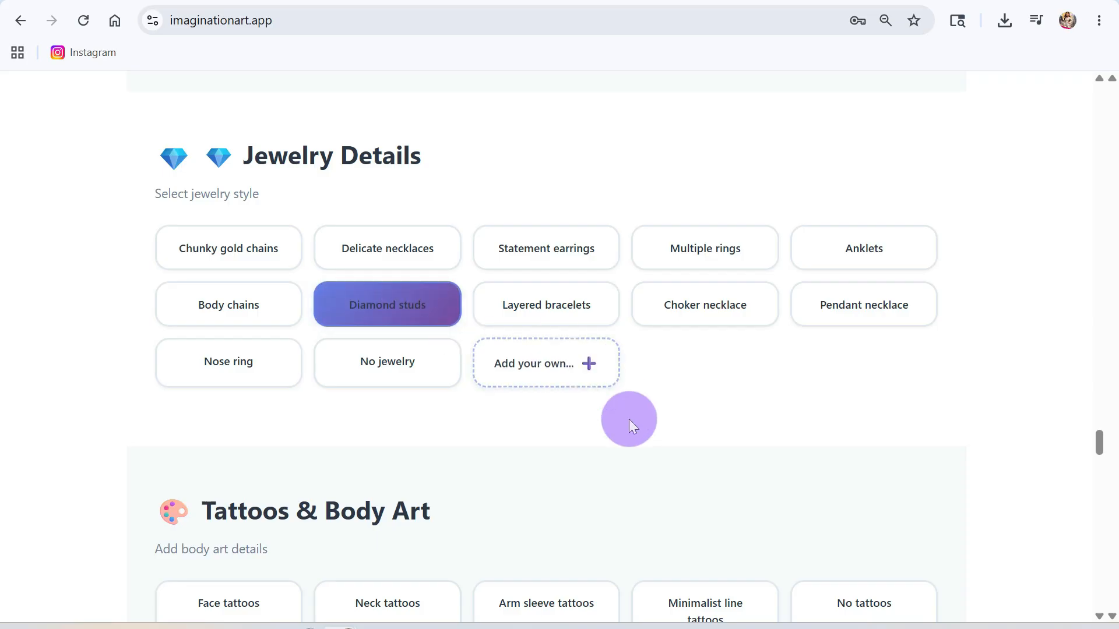
scroll(638, 481, "down", 3)
scroll(618, 461, "down", 9)
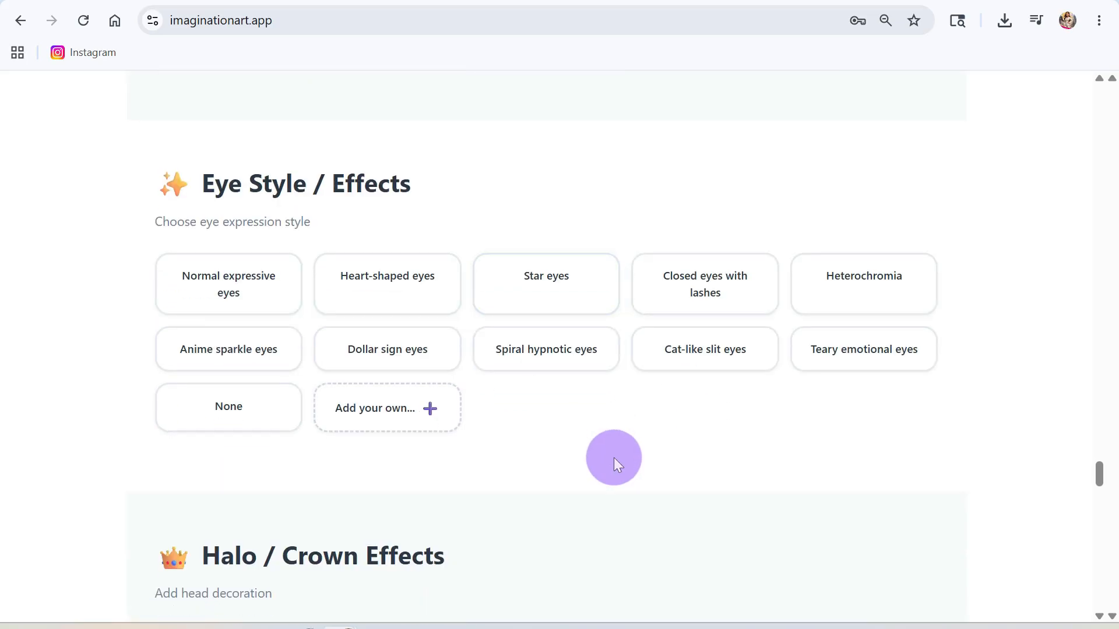
- Add Normal expressive eyes and a Flower crown
left_click(226, 294)
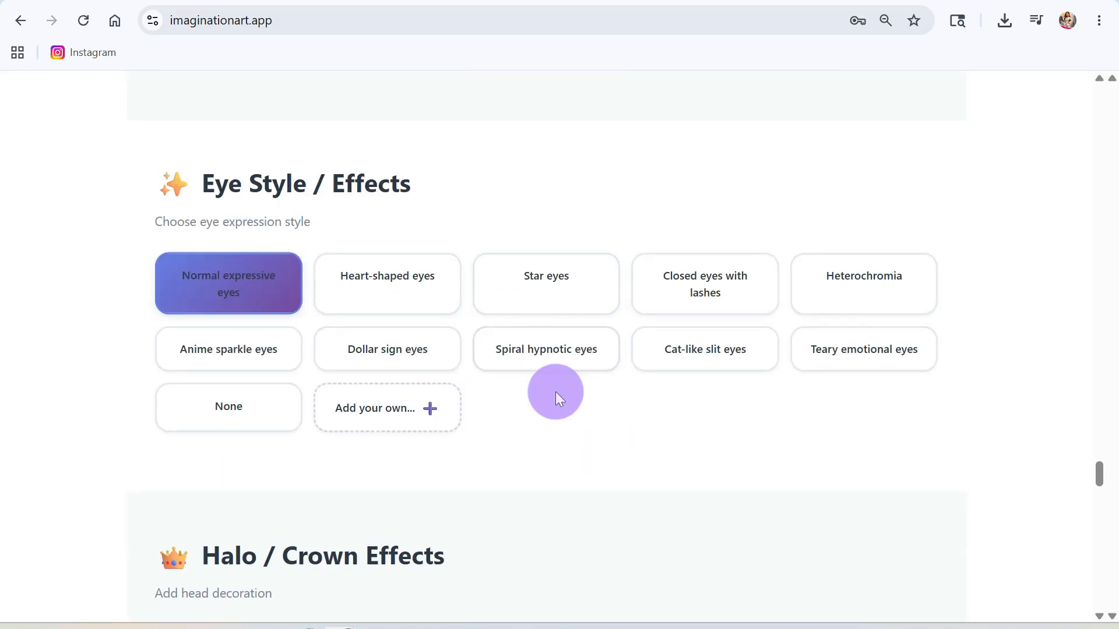
scroll(581, 485, "down", 6)
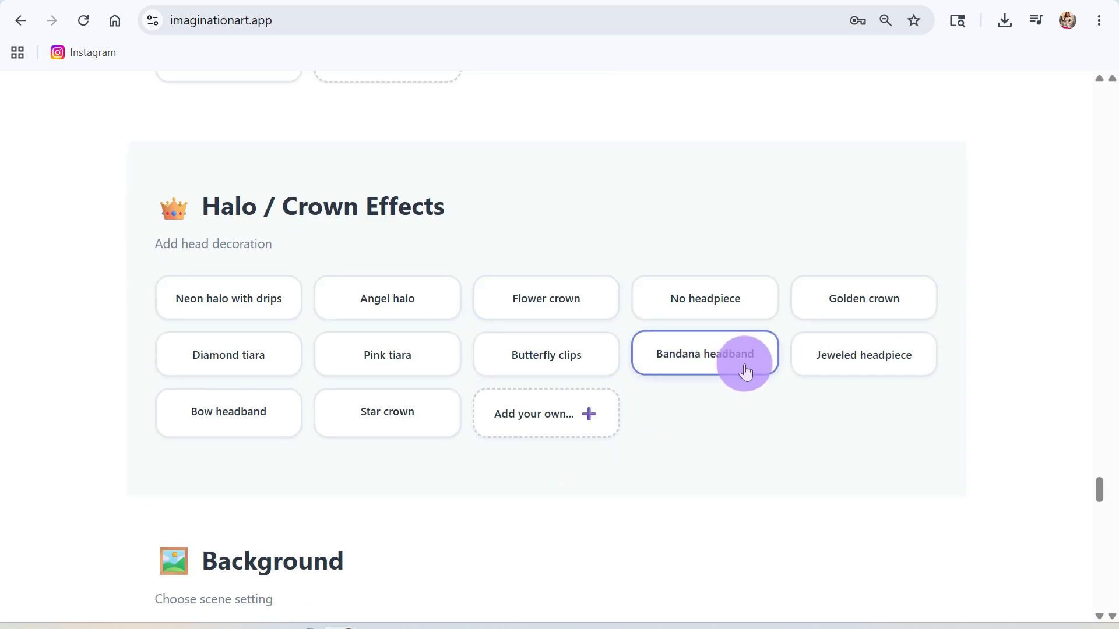
left_click(572, 310)
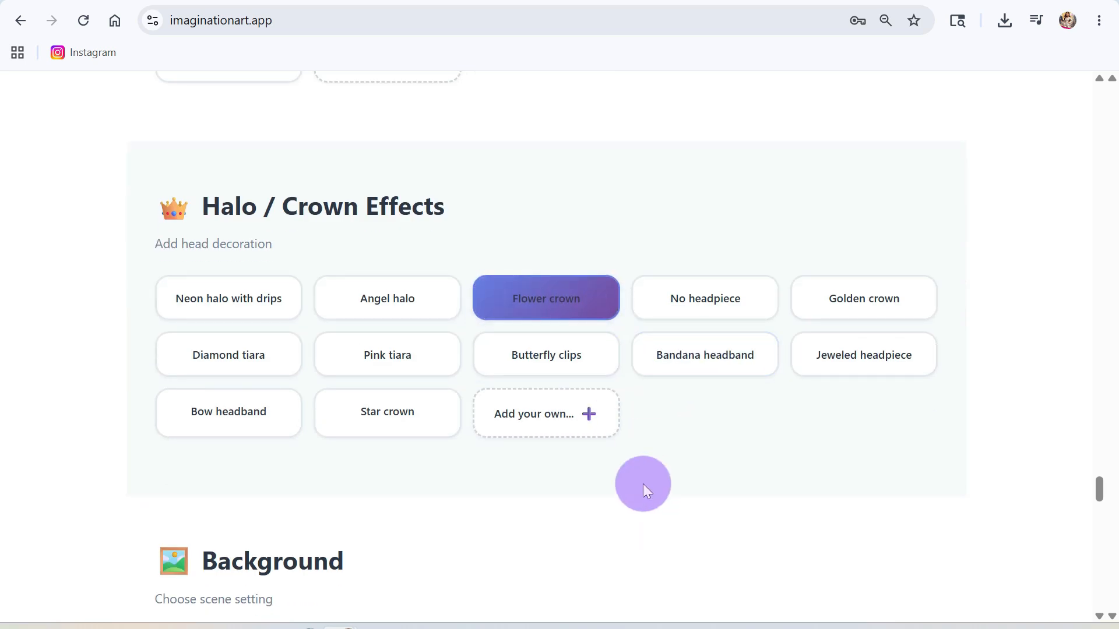
scroll(602, 479, "down", 5)
scroll(601, 477, "down", 3)
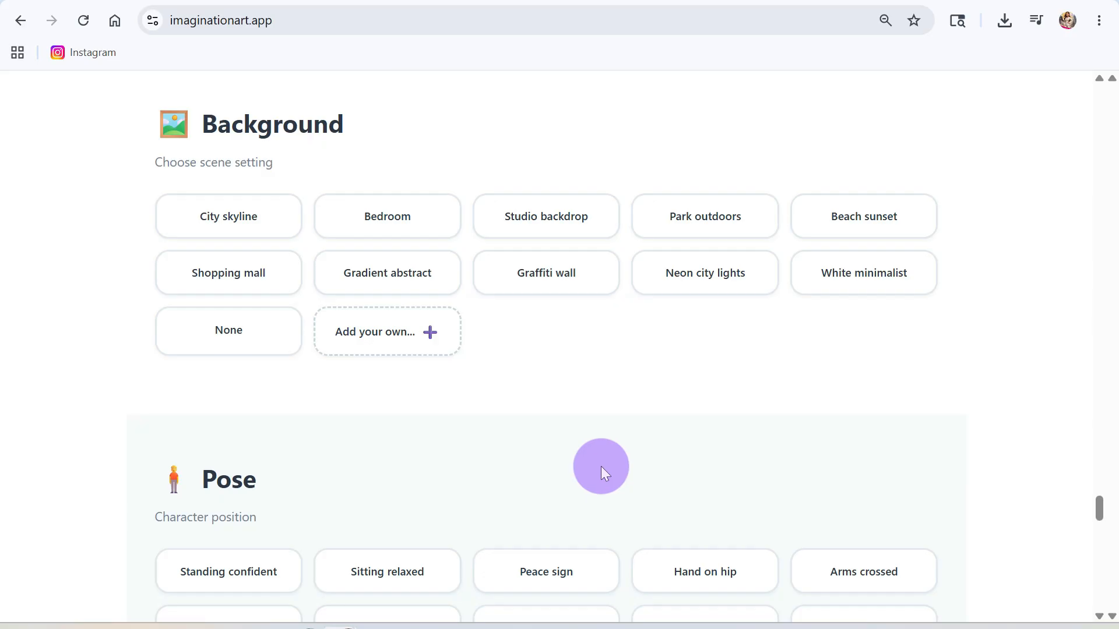
scroll(601, 469, "down", 3)
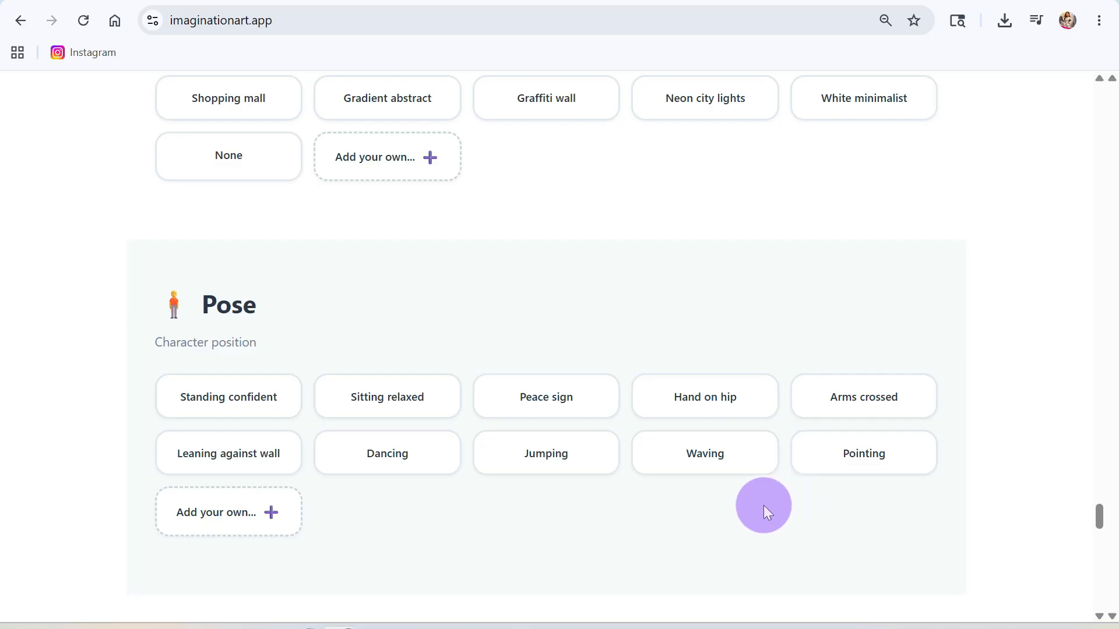
- Set the pose to Sitting relaxed and the framing to Full body shot
left_click(387, 400)
scroll(577, 530, "down", 4)
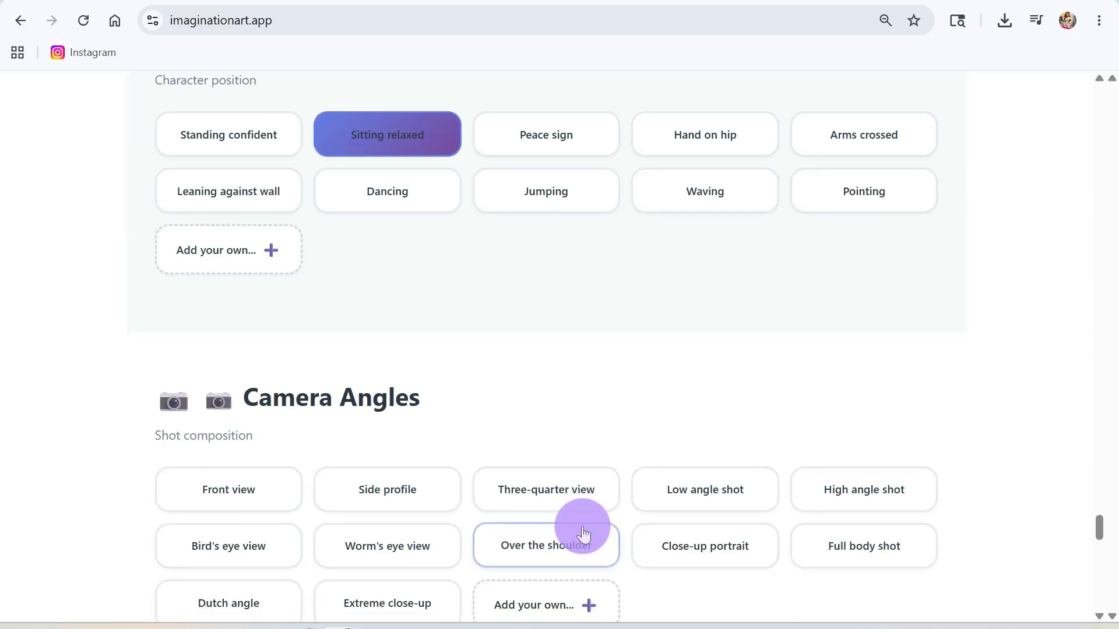
scroll(582, 533, "down", 2)
left_click(853, 473)
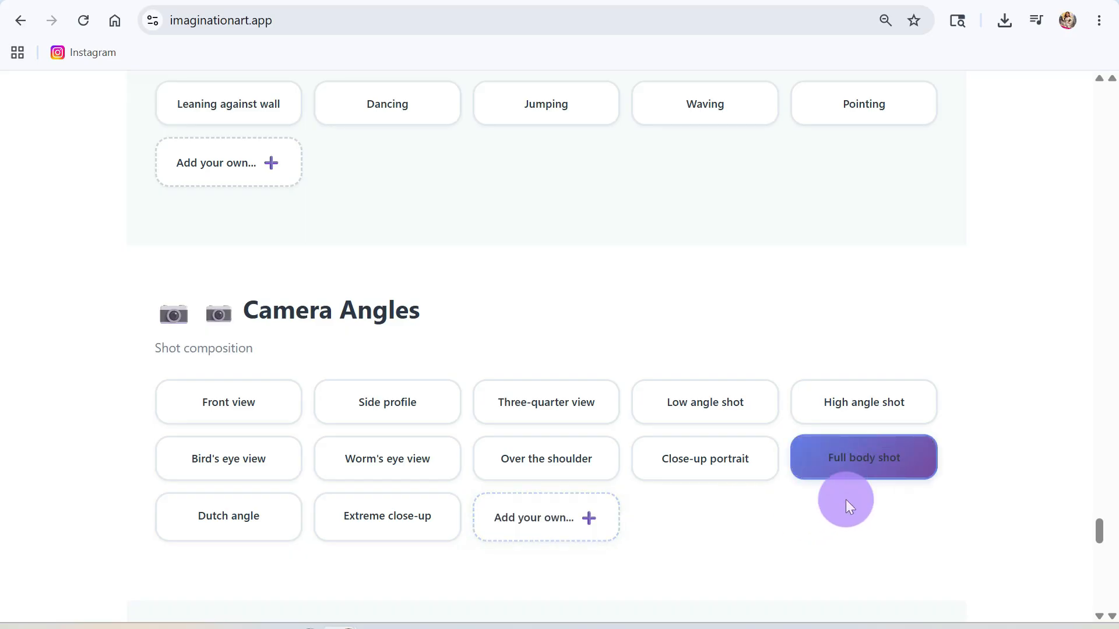
- Copy the finished prompt and open the Imagination Art image generator
scroll(755, 542, "down", 6)
scroll(749, 536, "down", 3)
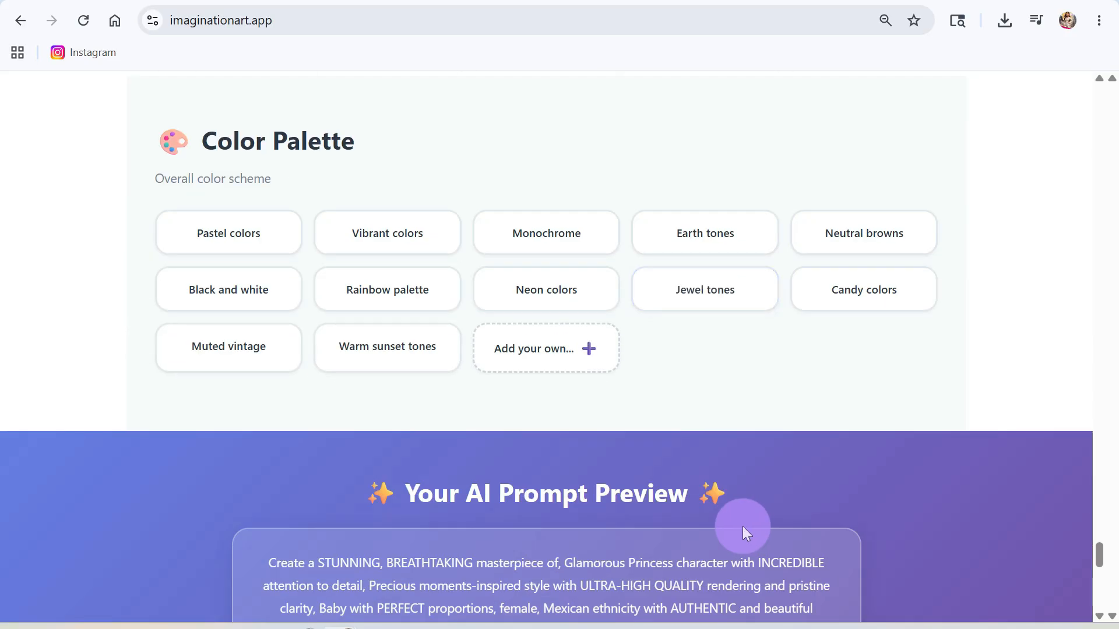
scroll(737, 517, "down", 1)
scroll(737, 517, "down", 8)
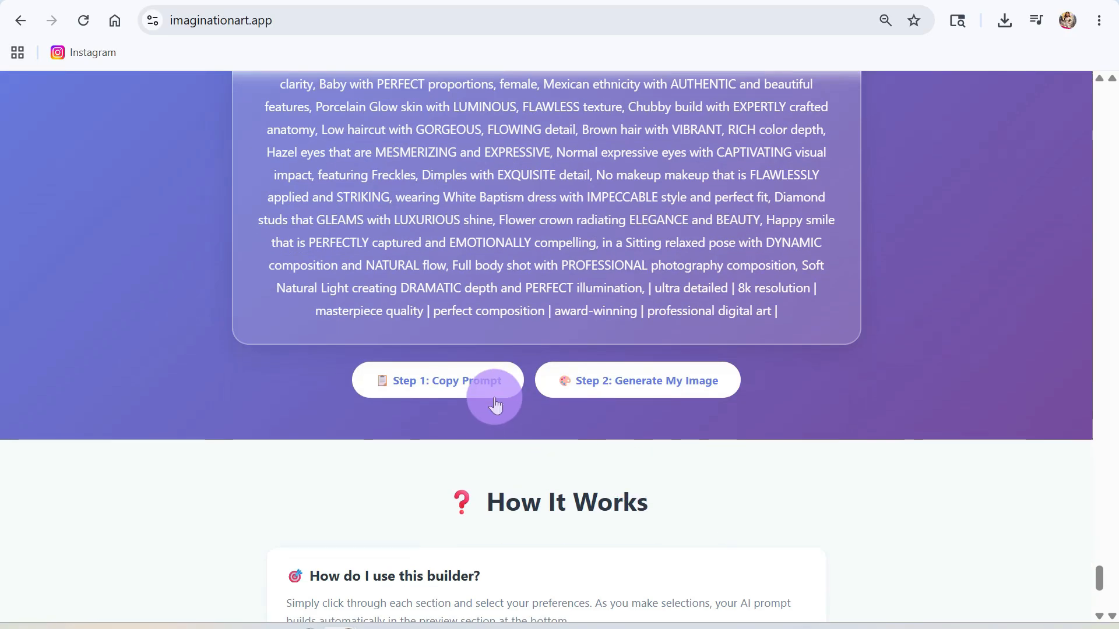
left_click(448, 389)
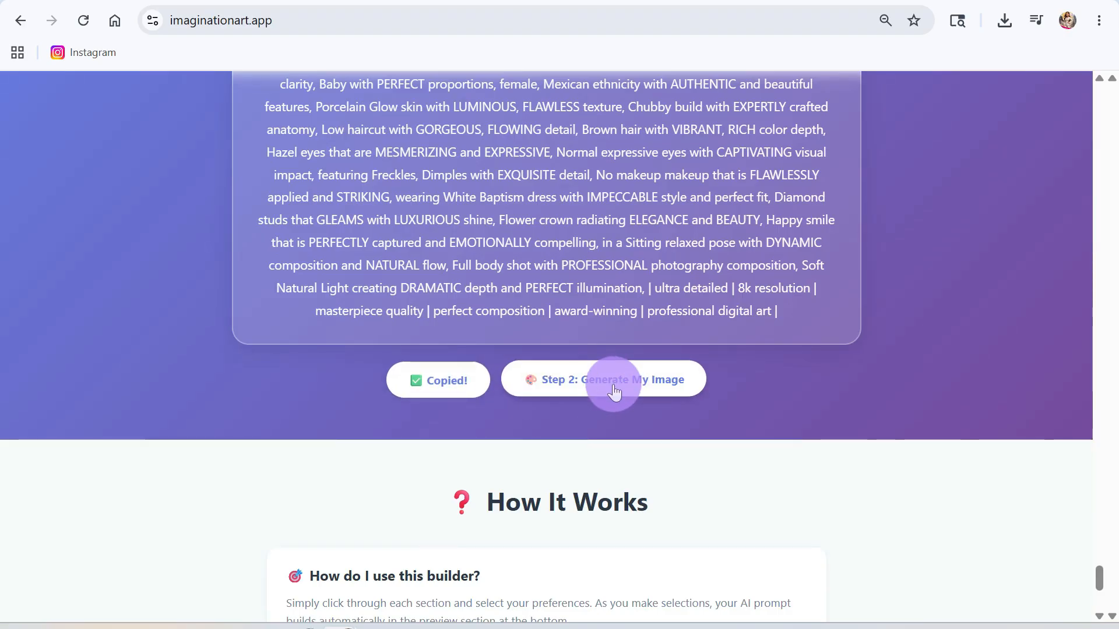
left_click(609, 383)
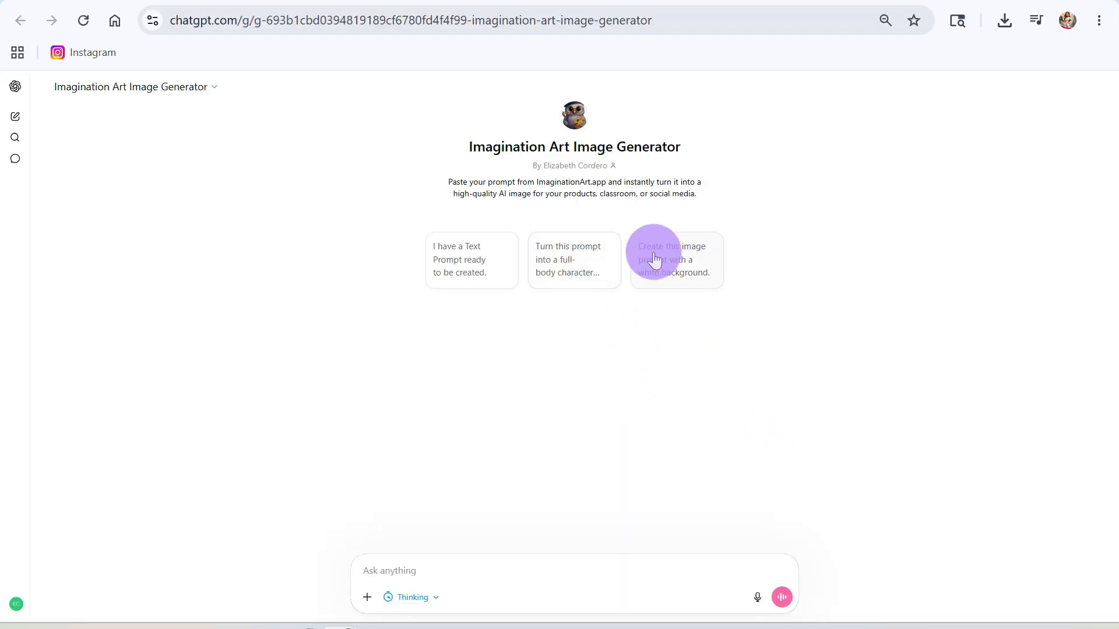
- Generate the baby image on a white background from the pasted prompt
left_click(655, 260)
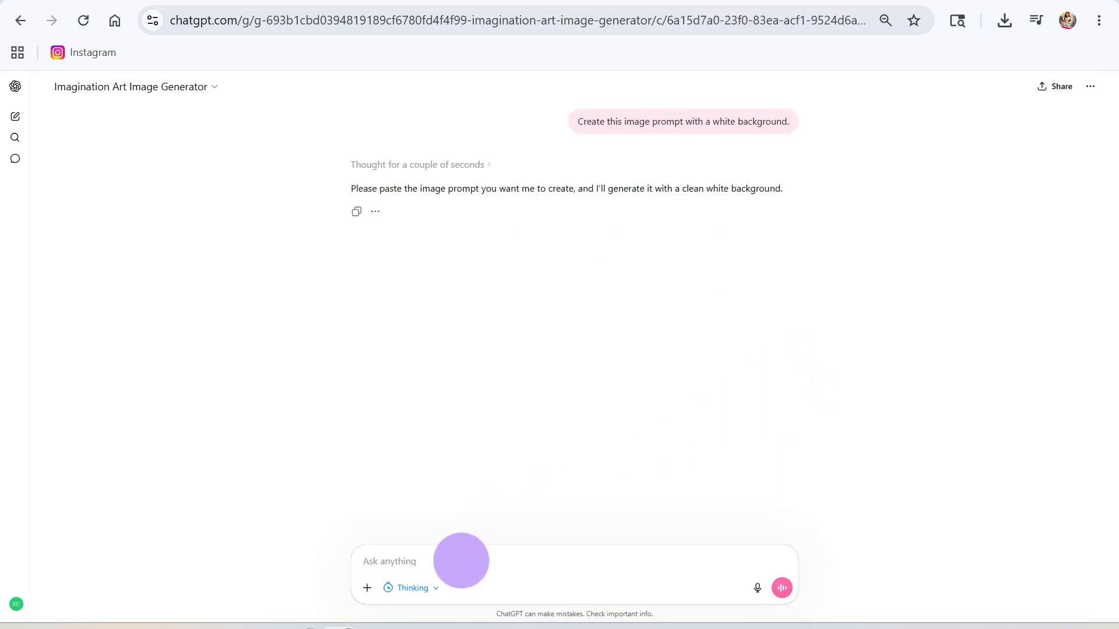
key("ctrl+v")
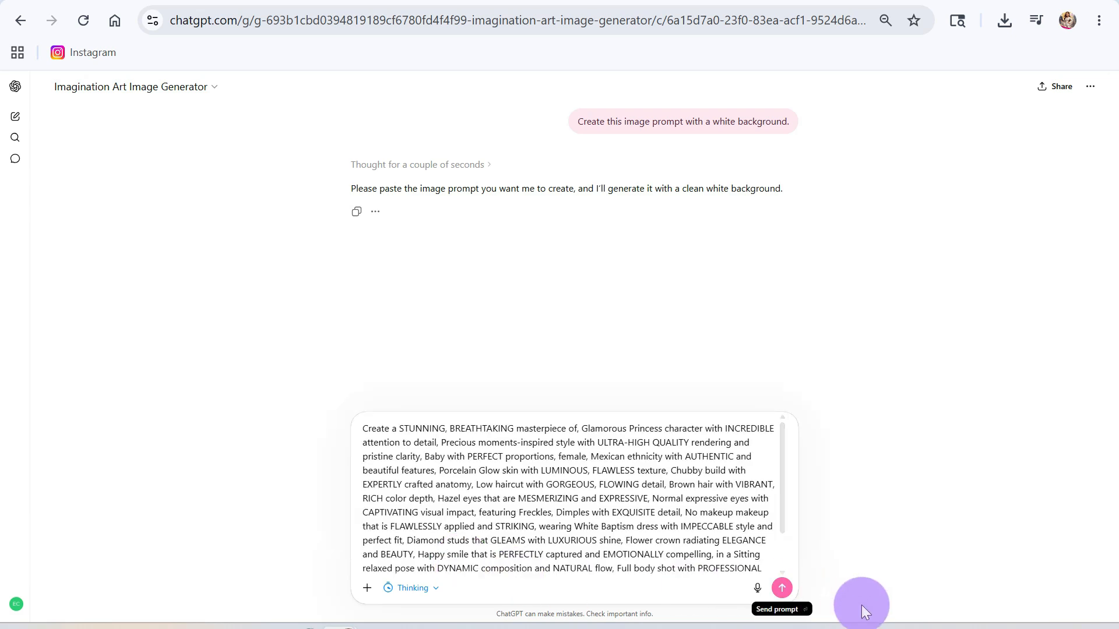
left_click(782, 588)
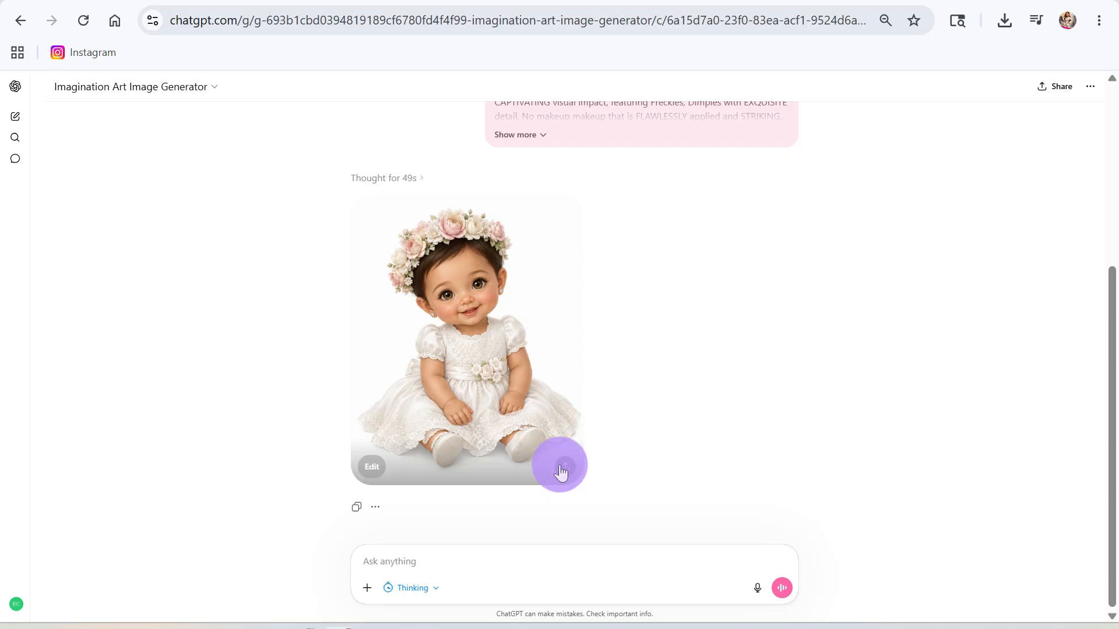
- Download the generated flower-crowned baby image as a PNG and return to the Canva template
left_click(563, 468)
left_click(608, 400)
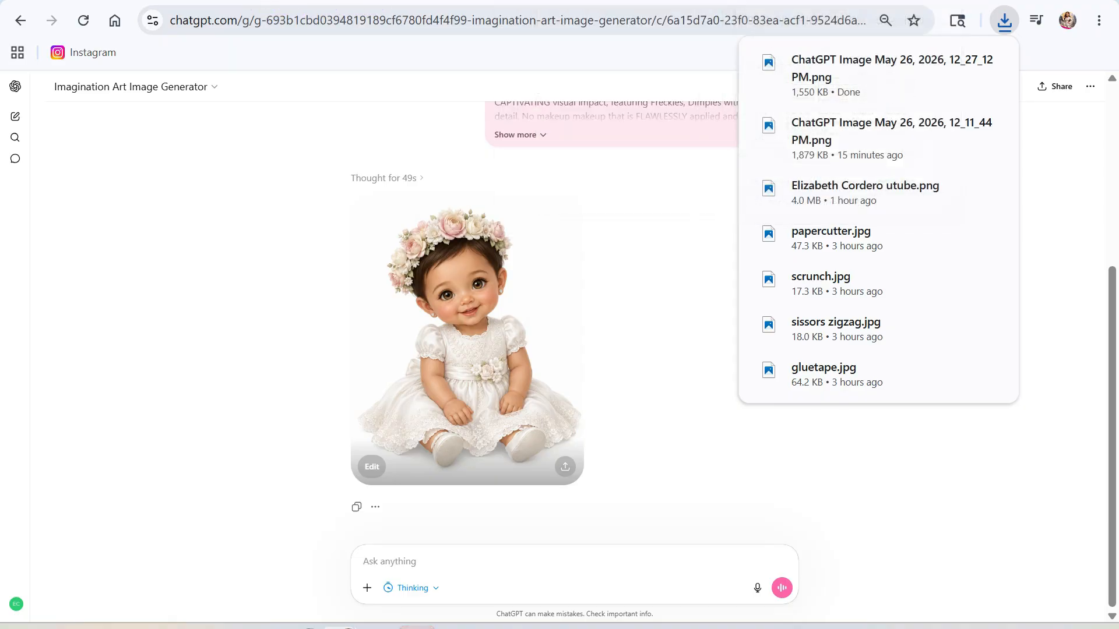
left_click(1013, 0)
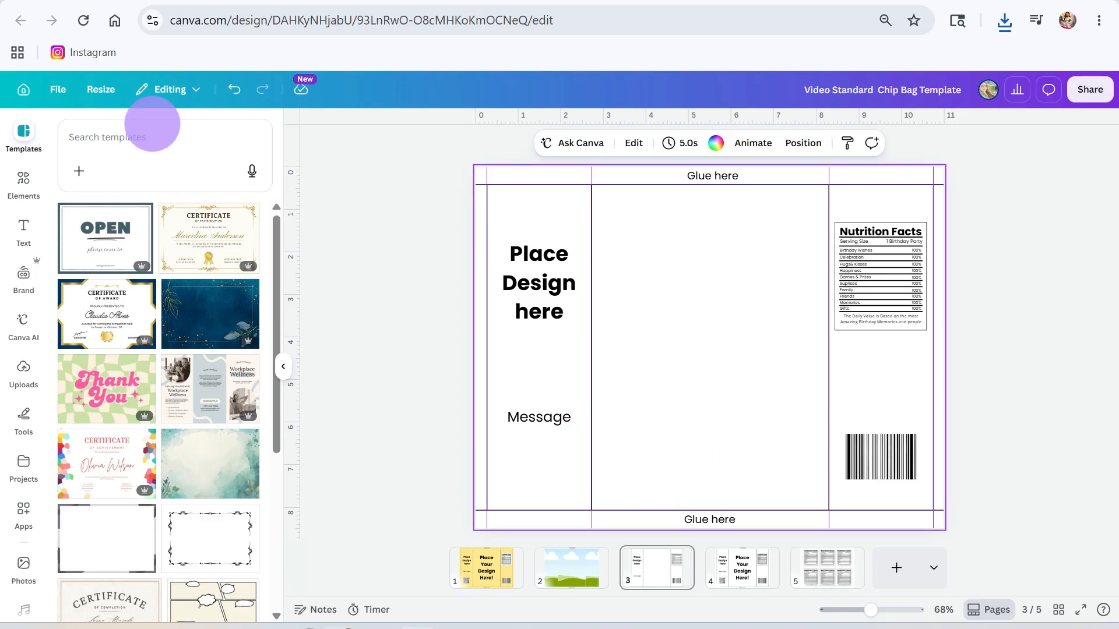
- Search Canva graphics for 'pink blush floral background'
left_click(143, 129)
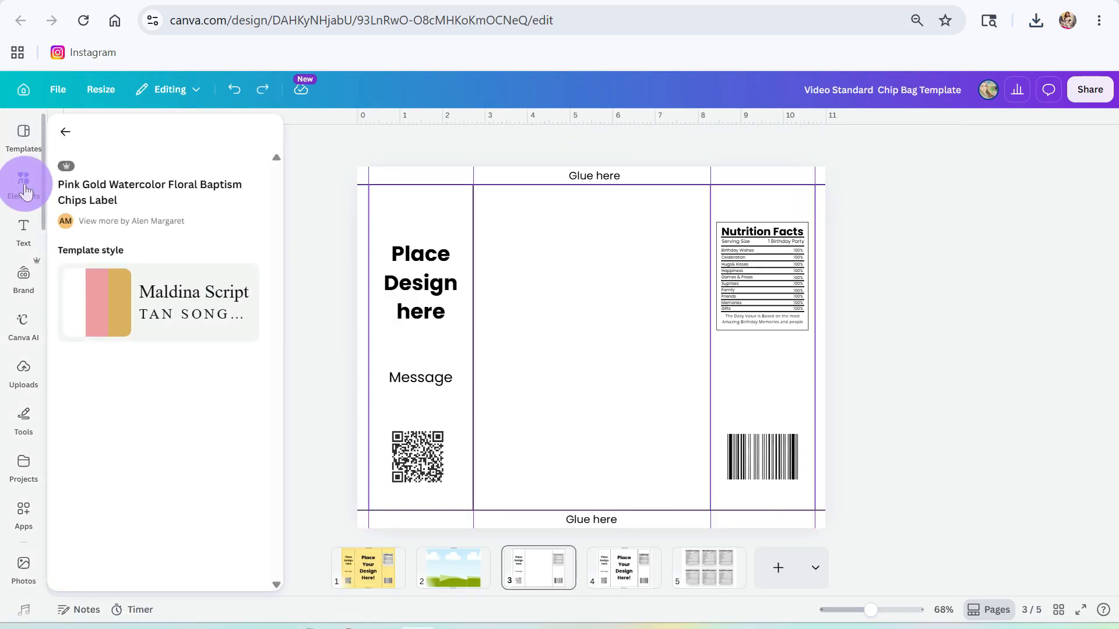
left_click(26, 184)
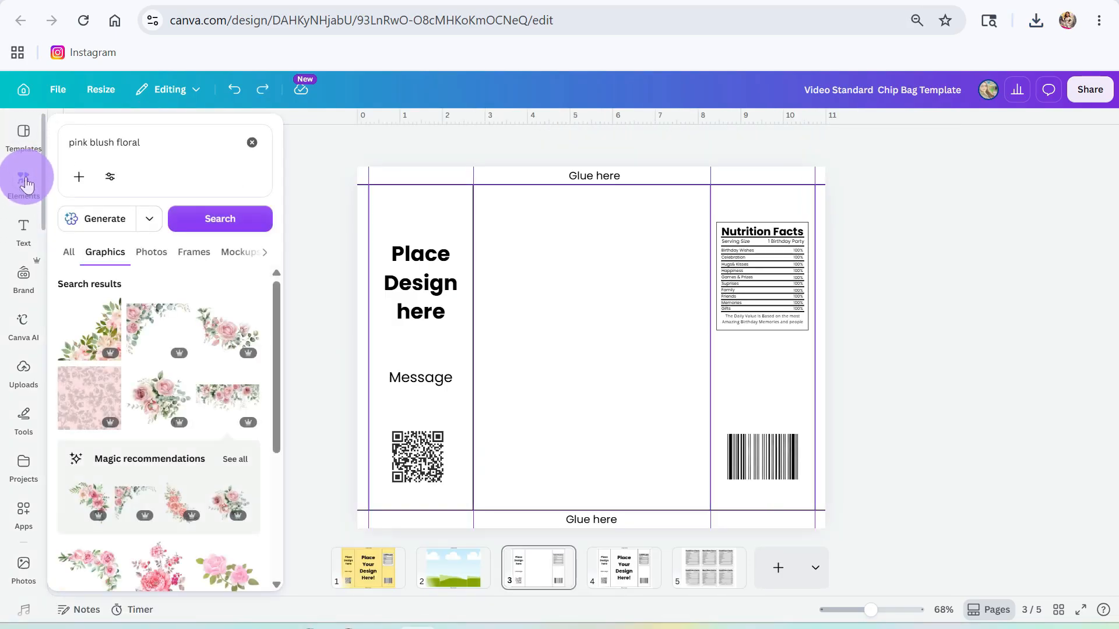
left_click(155, 137)
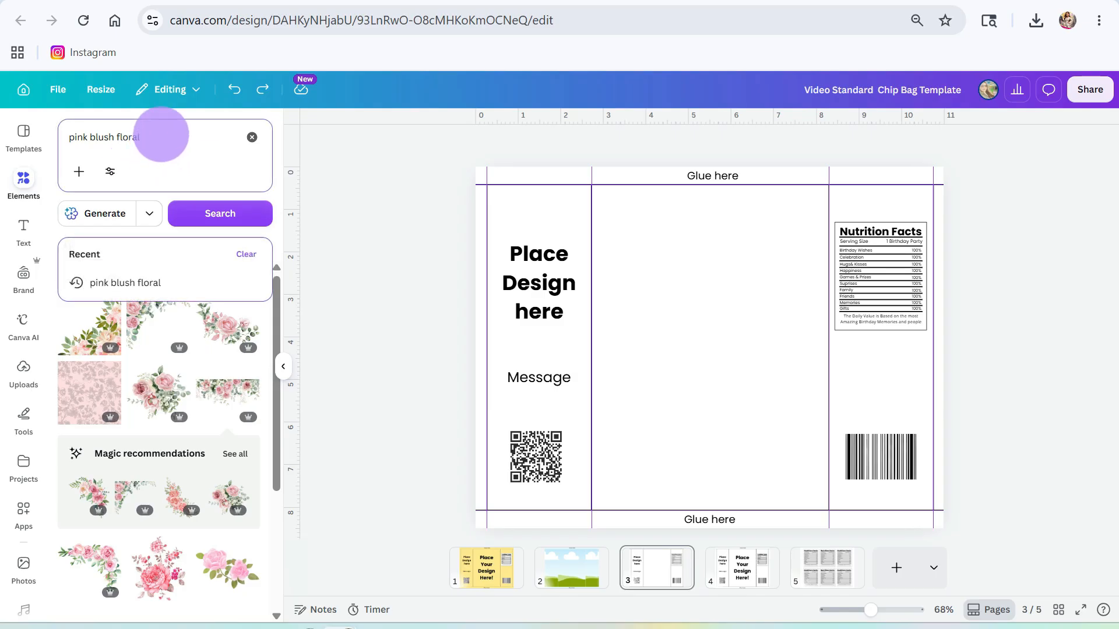
left_click(215, 212)
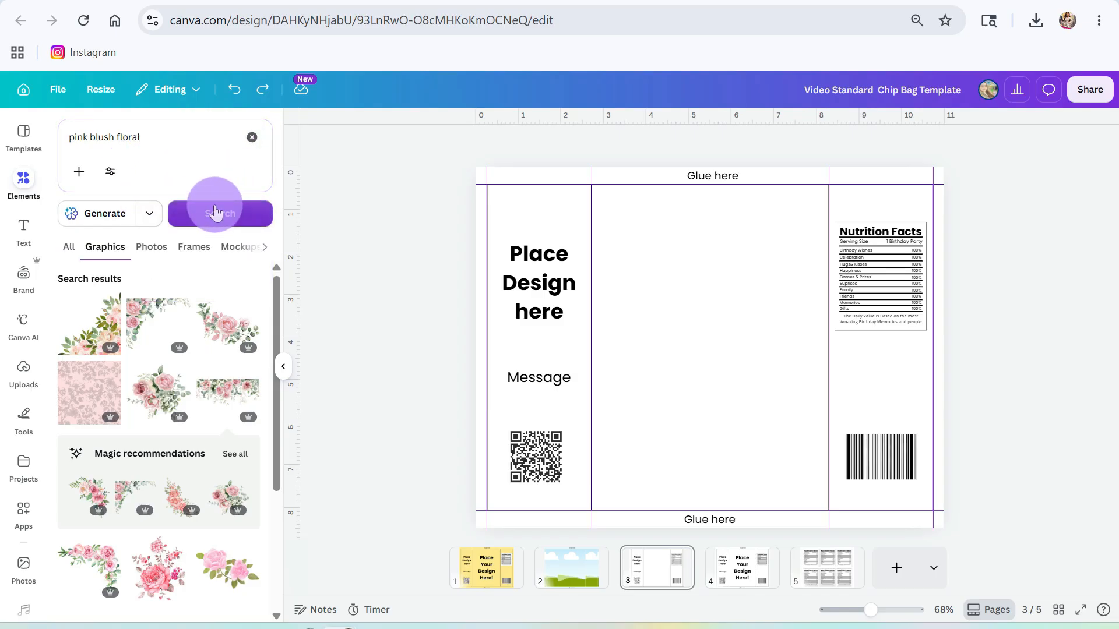
scroll(93, 440, "down", 4)
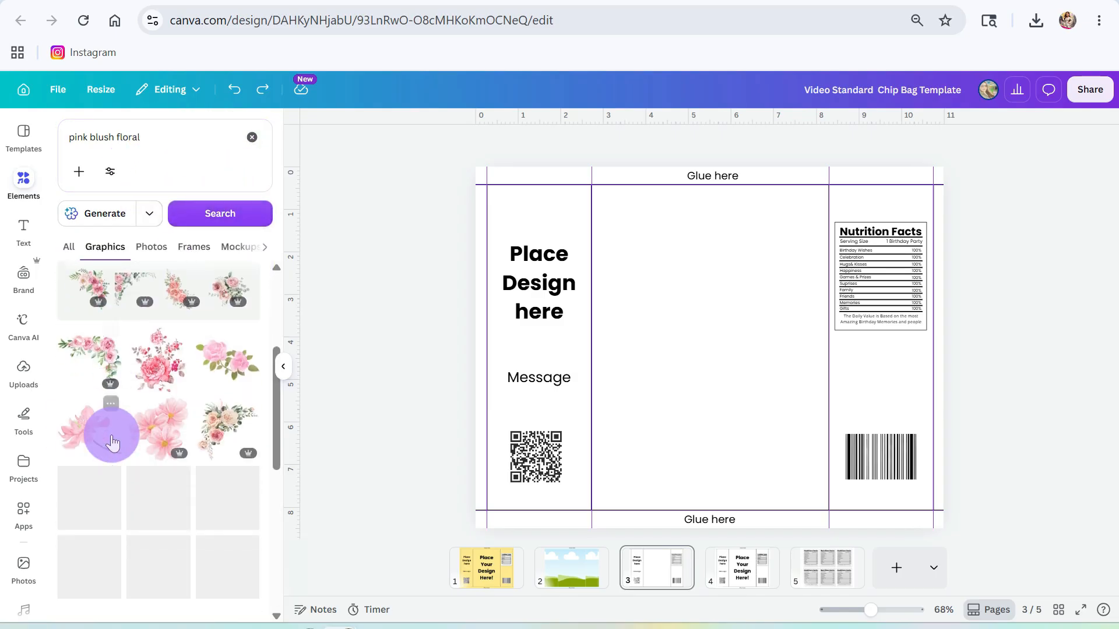
scroll(112, 442, "down", 3)
left_click(160, 134)
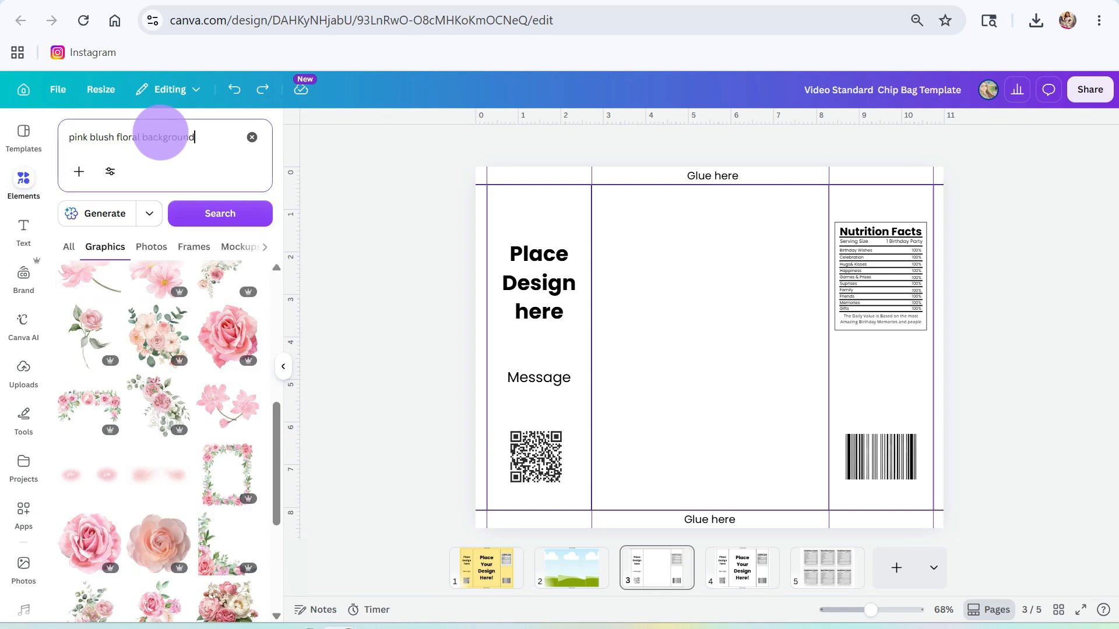
type("background")
key("Return")
scroll(171, 475, "down", 2)
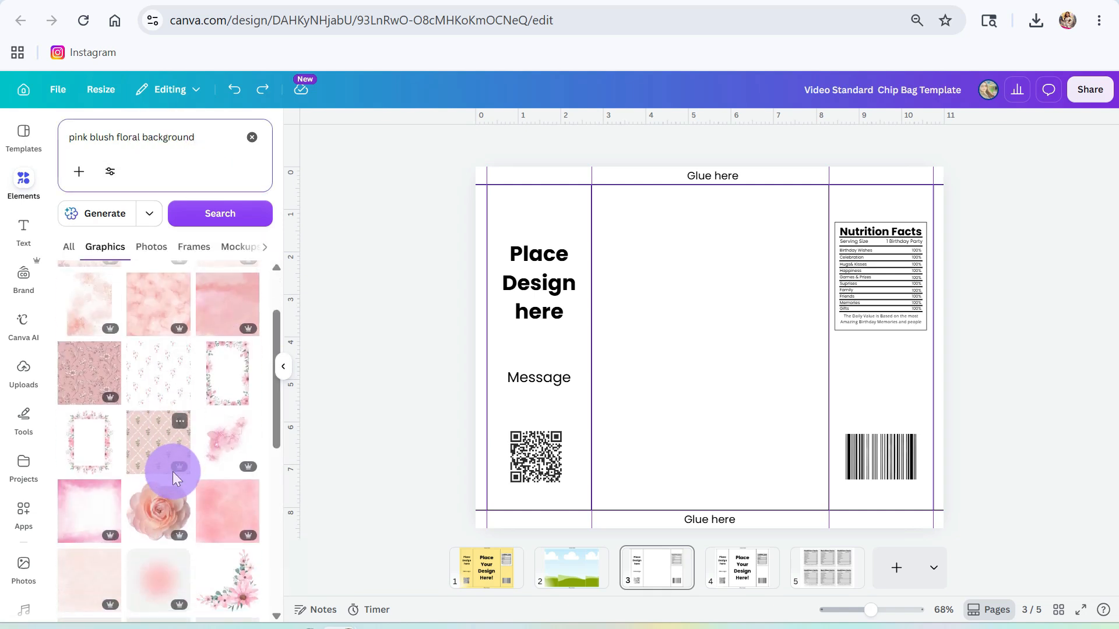
scroll(172, 471, "down", 5)
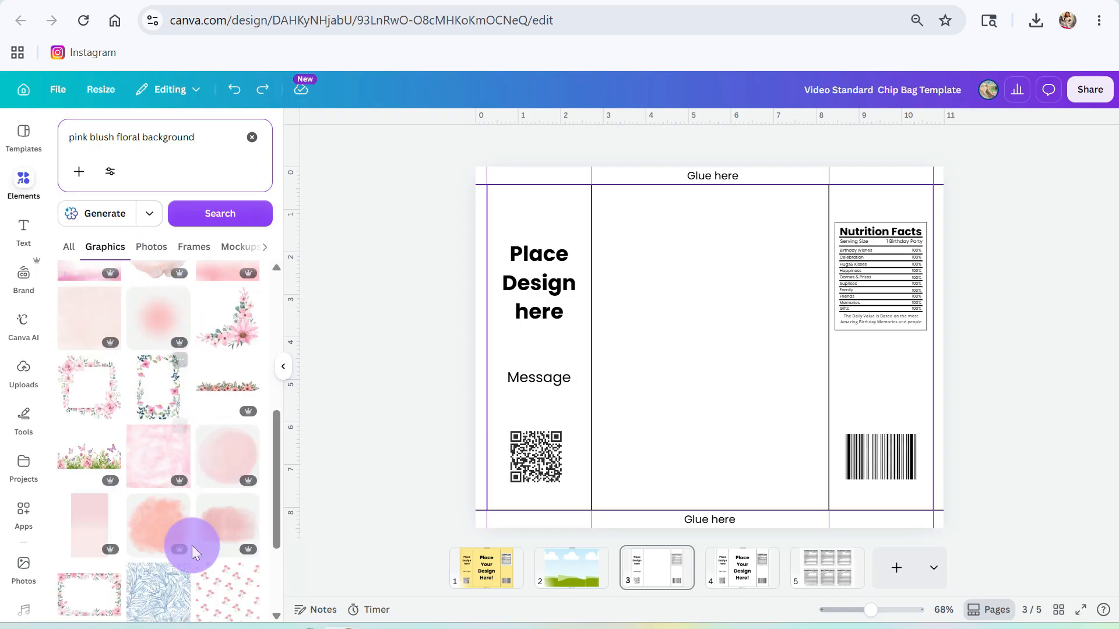
scroll(123, 514, "down", 5)
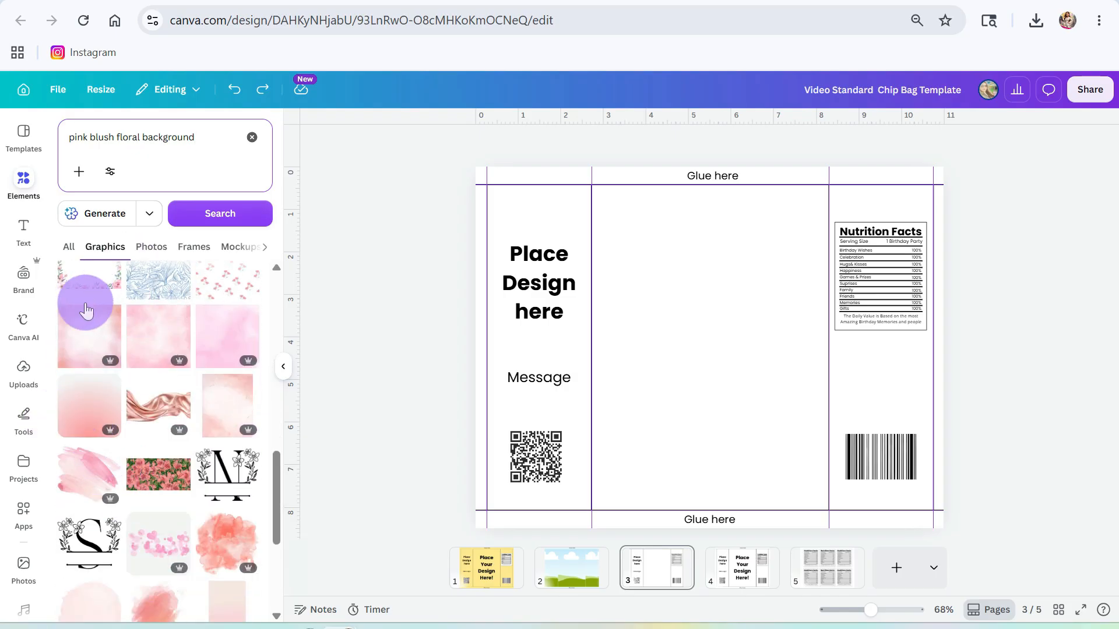
- Add the pink watercolor graphic and set it as the page background
left_click(87, 340)
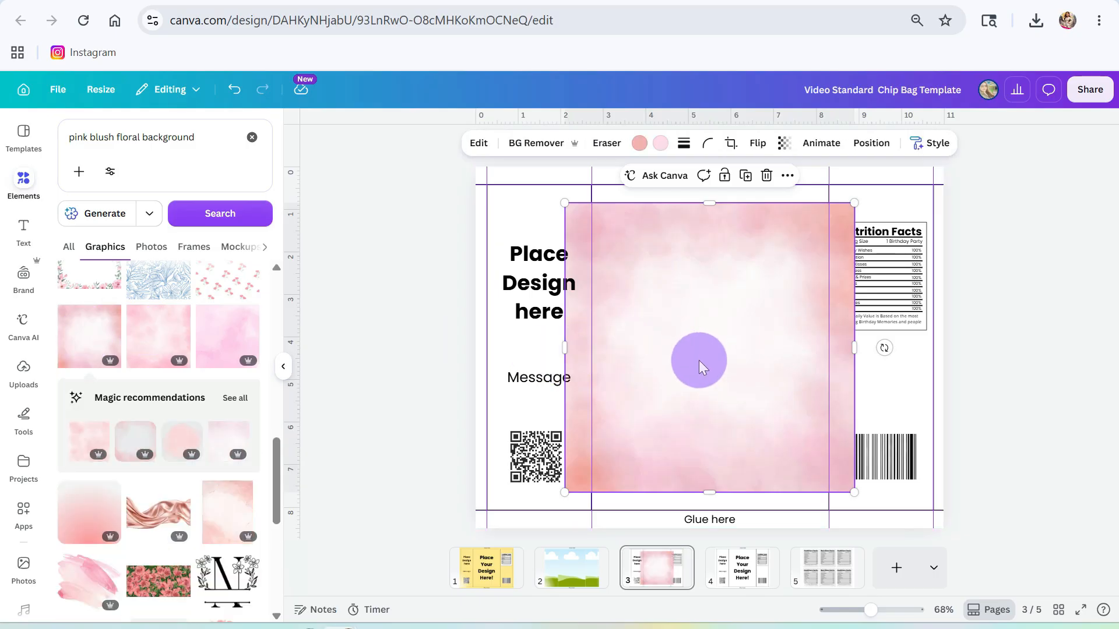
right_click(699, 362)
left_click(754, 561)
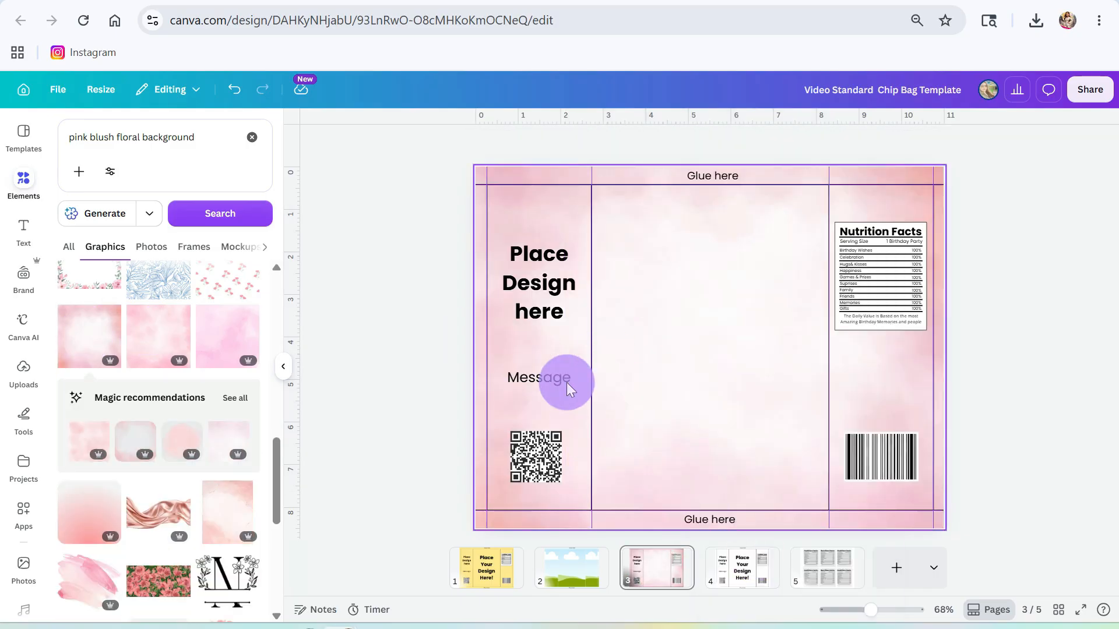
left_click(24, 181)
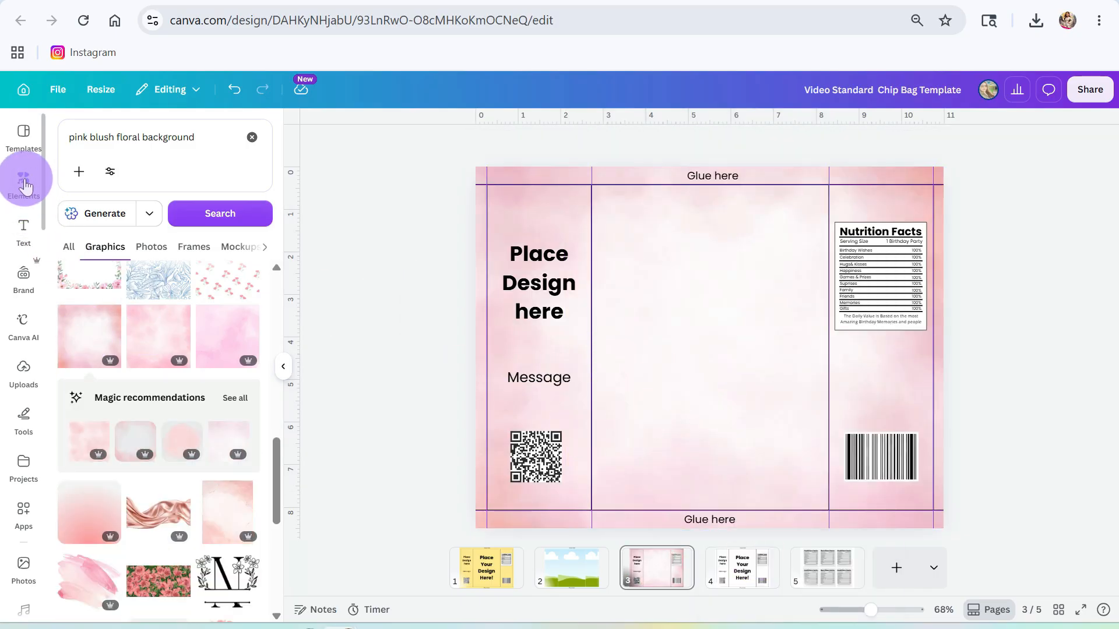
- Search Elements for 'round floral frame' and show the Frames results
double_click(169, 142)
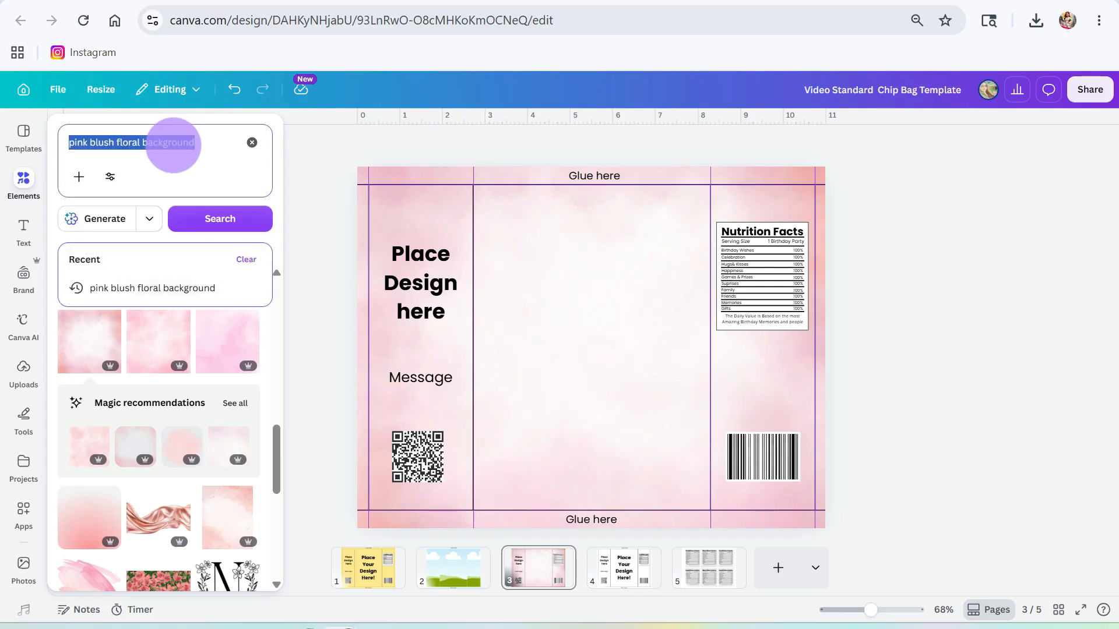
type("round")
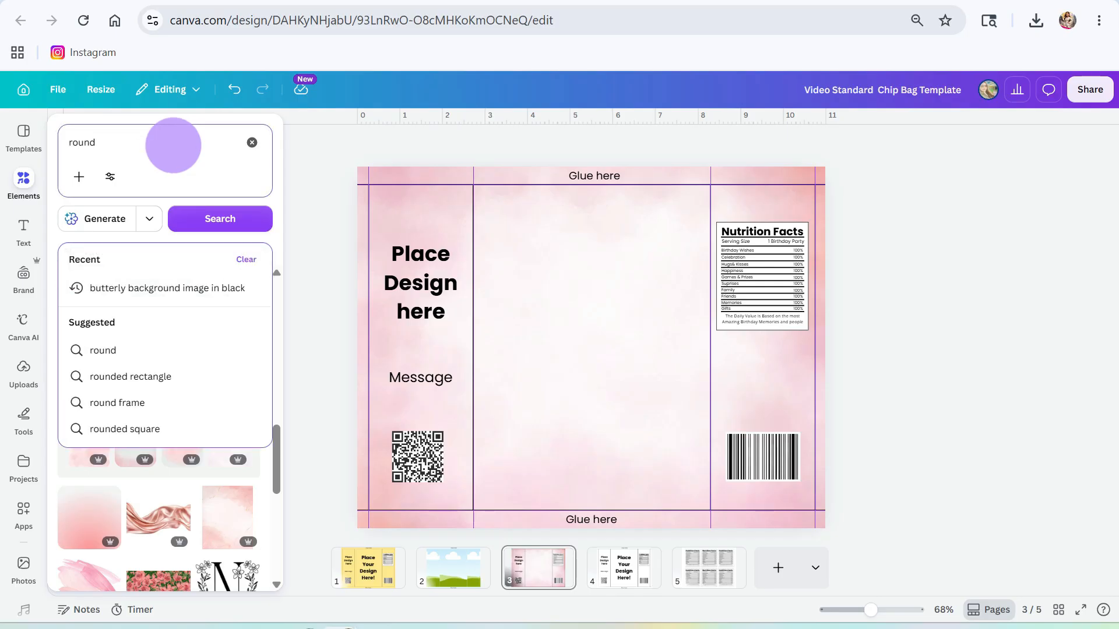
type(" flora")
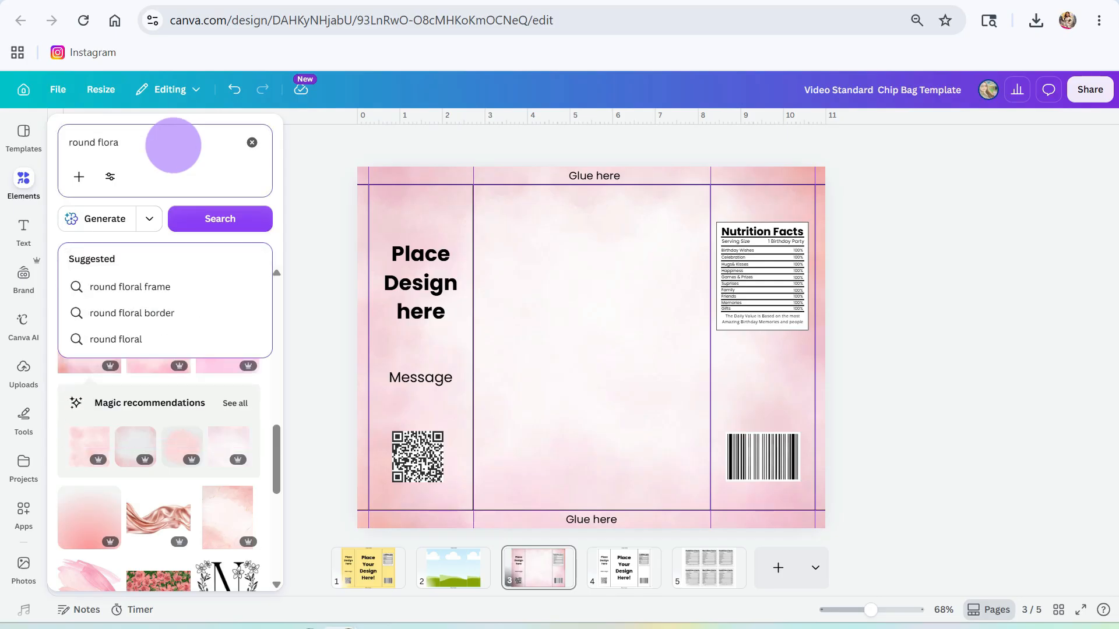
type("l frame")
key("Return")
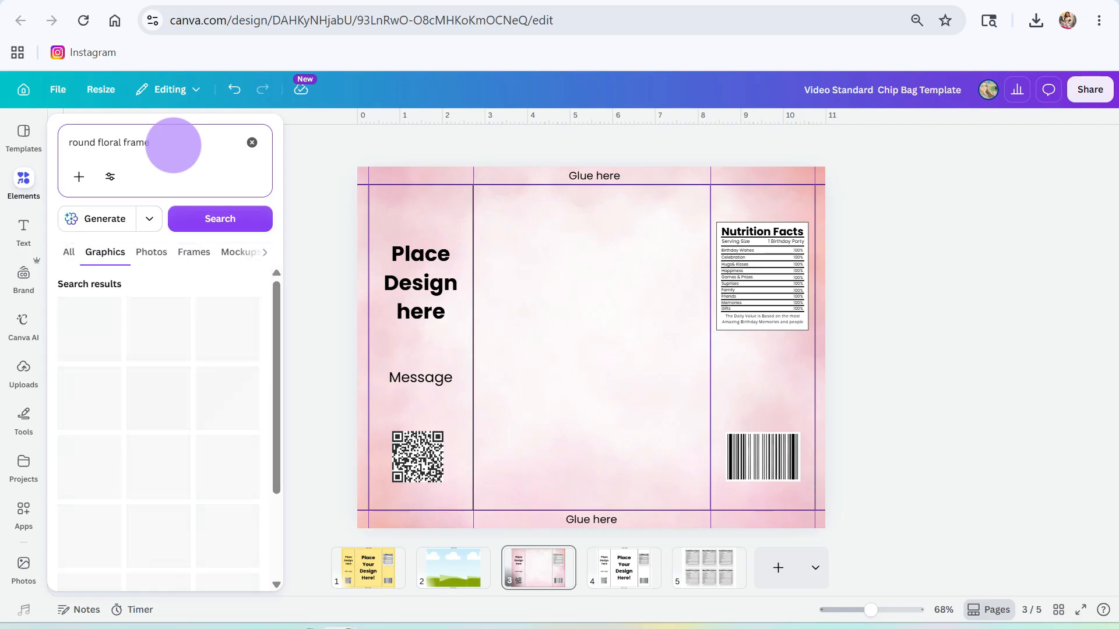
left_click(67, 259)
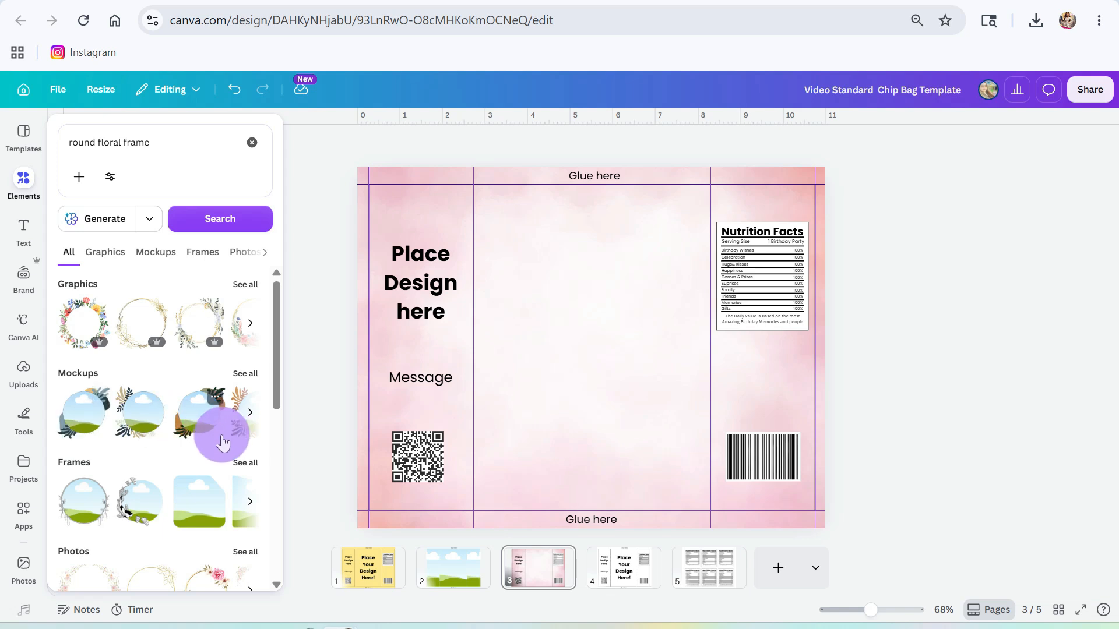
left_click(26, 509)
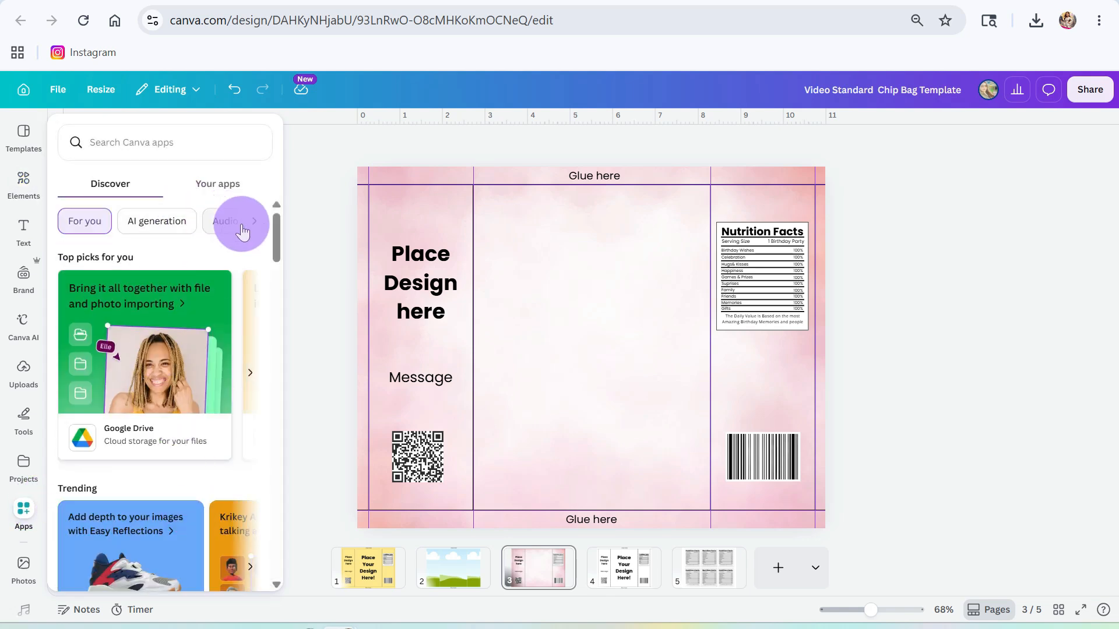
left_click(24, 182)
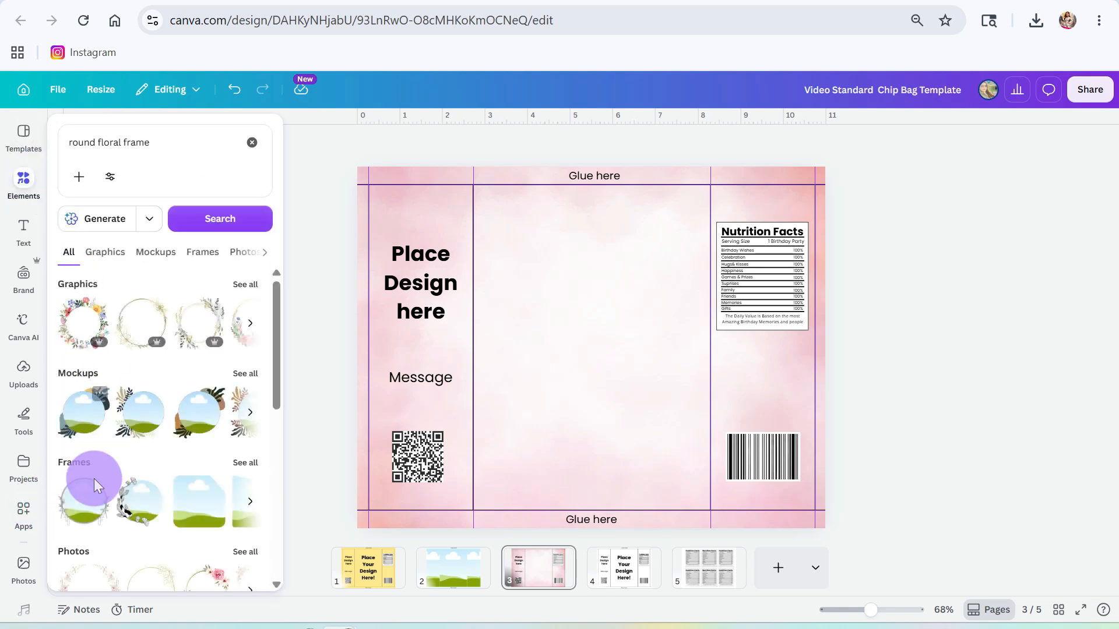
left_click(245, 464)
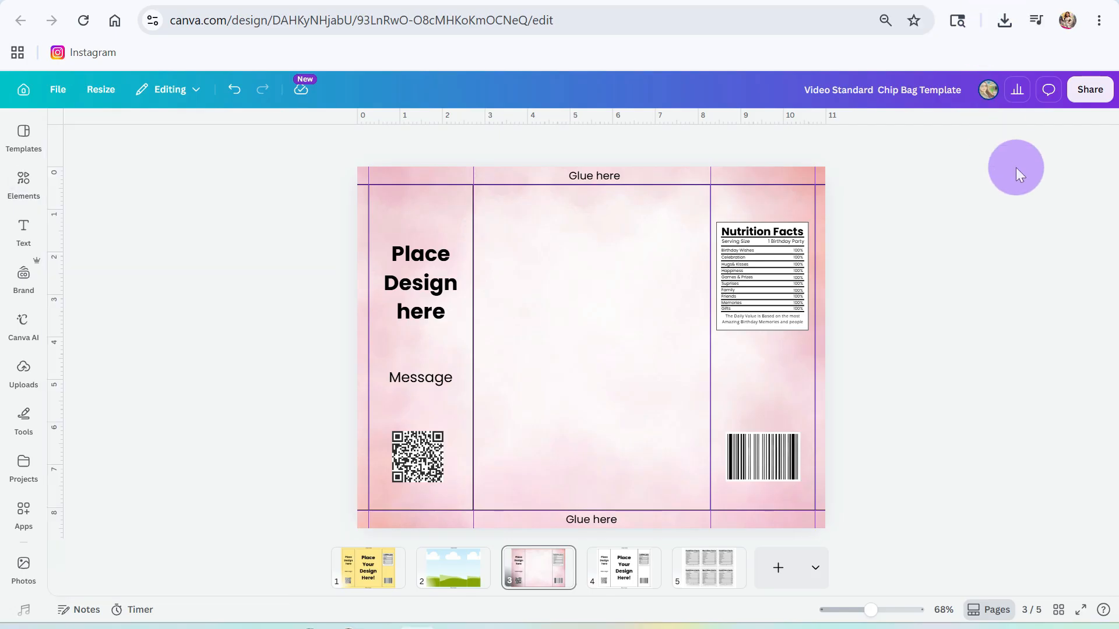
left_click(24, 188)
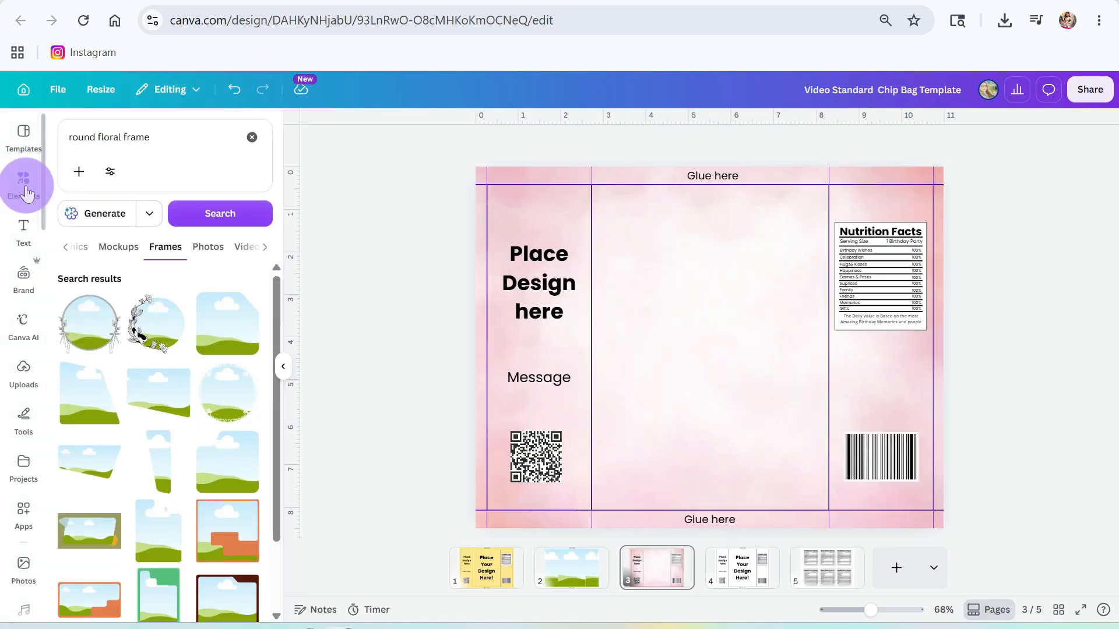
- Add a round circle frame to the centre of the page
scroll(115, 322, "down", 5)
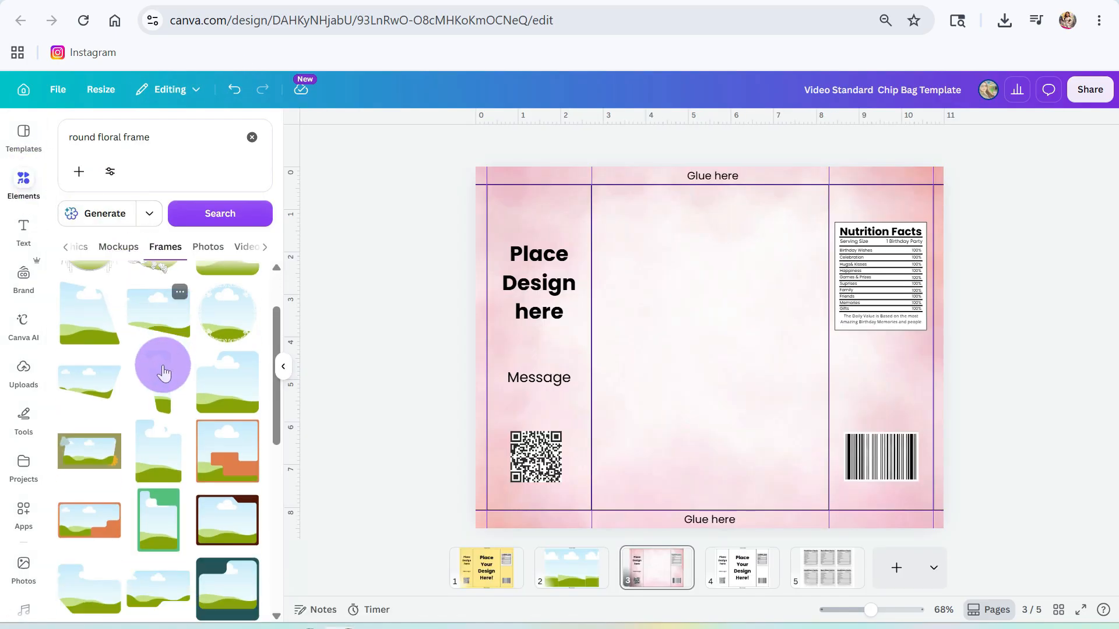
scroll(152, 361, "up", 5)
scroll(155, 391, "down", 5)
scroll(154, 392, "down", 1)
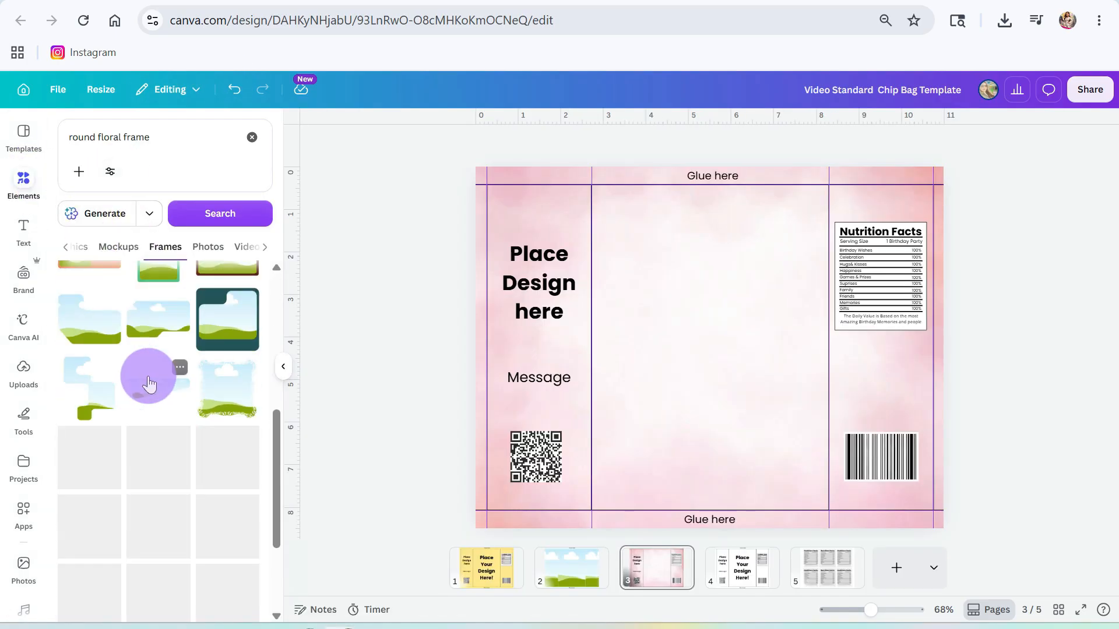
scroll(147, 385, "down", 5)
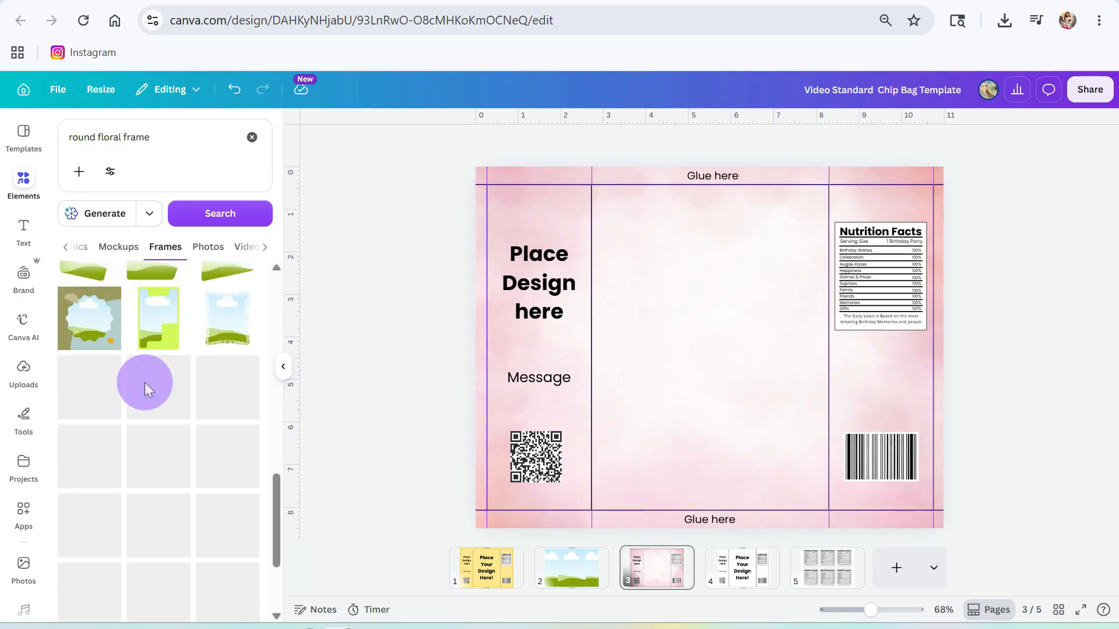
scroll(146, 382, "down", 5)
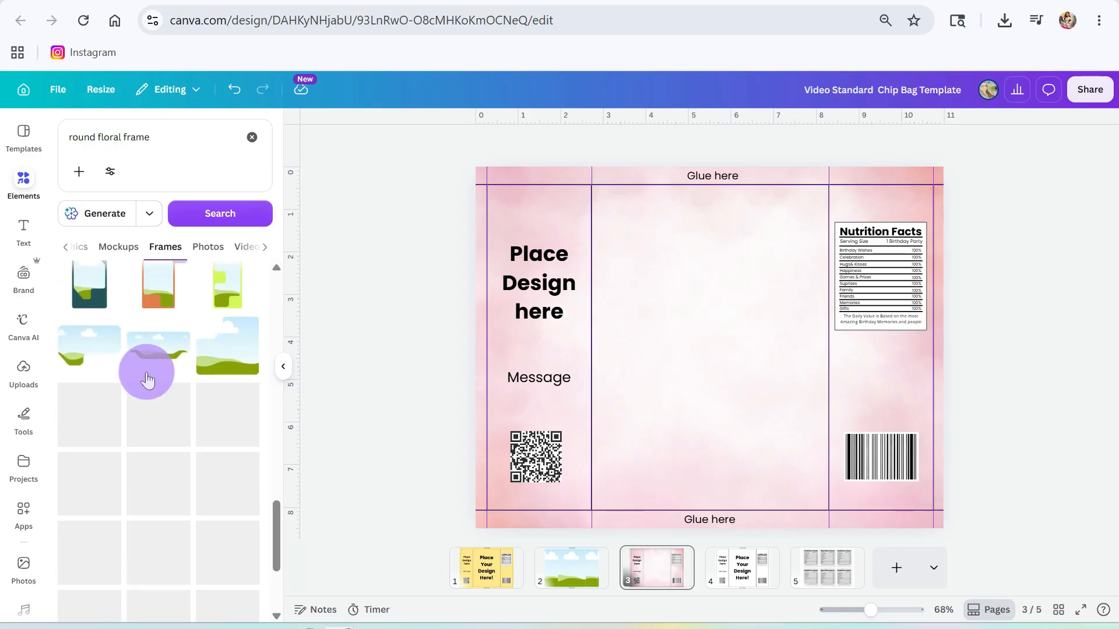
scroll(140, 371, "down", 3)
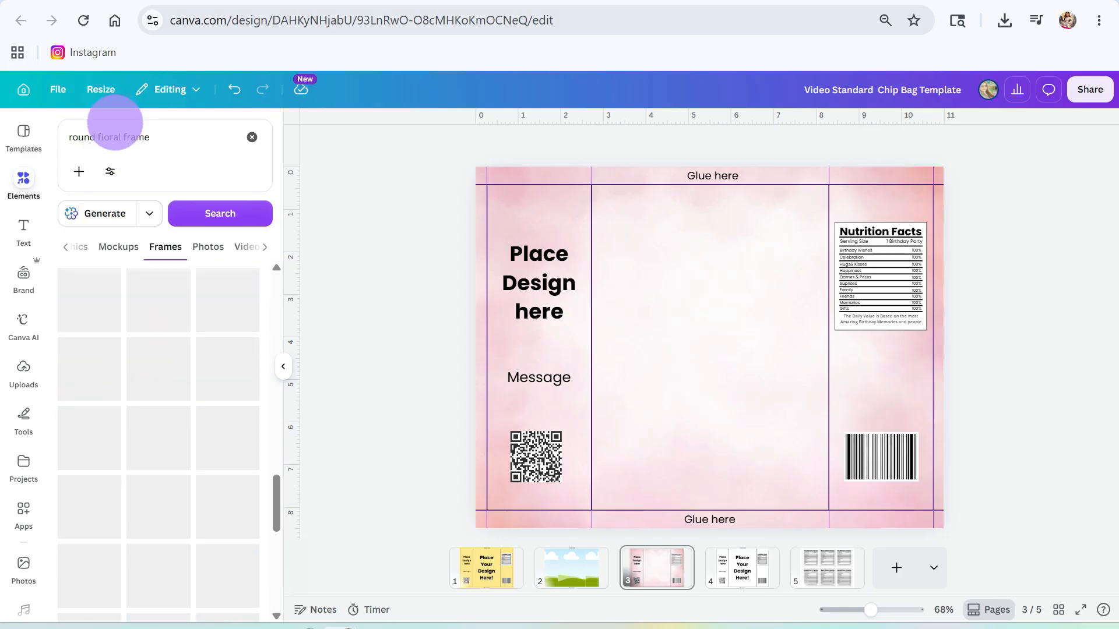
left_click_drag(161, 136, 60, 121)
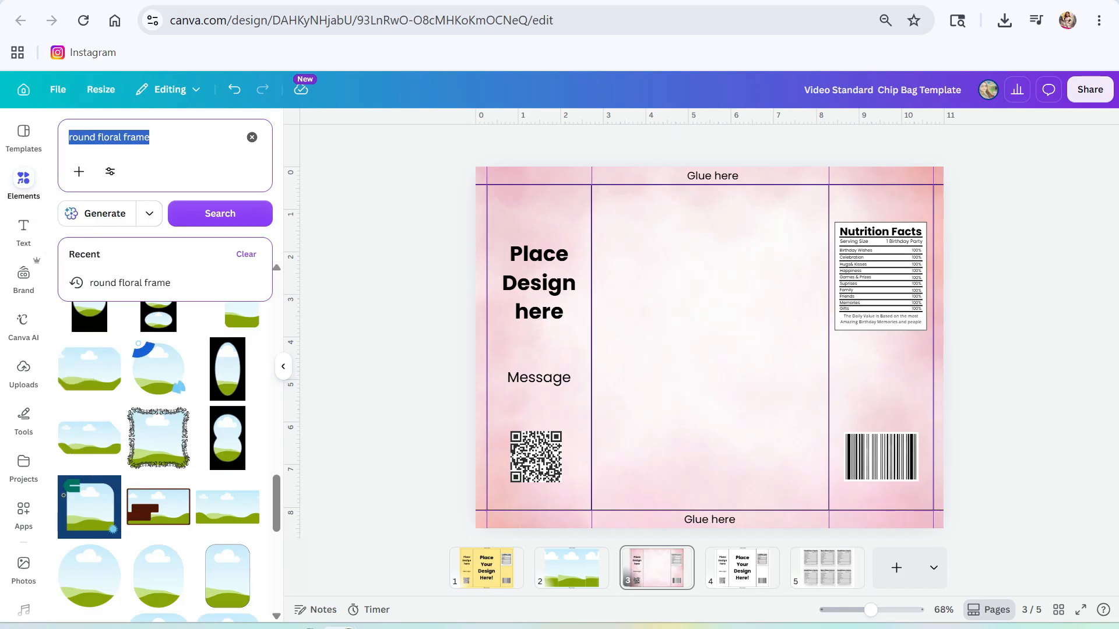
left_click(96, 582)
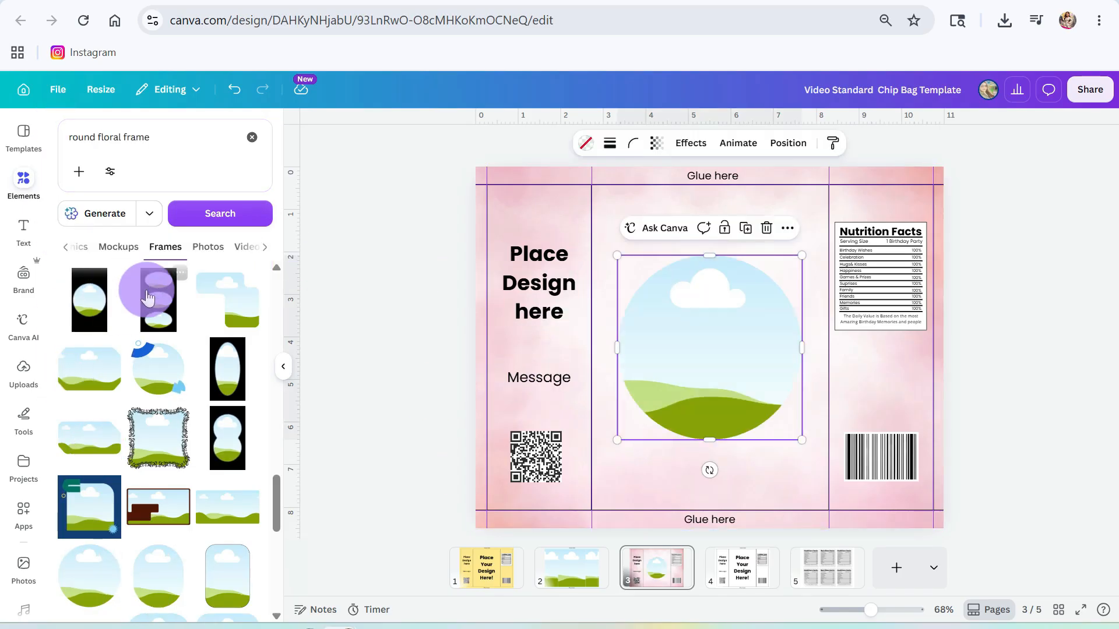
- Drop the uploaded baby picture into the round frame and reposition it inside
left_click(23, 369)
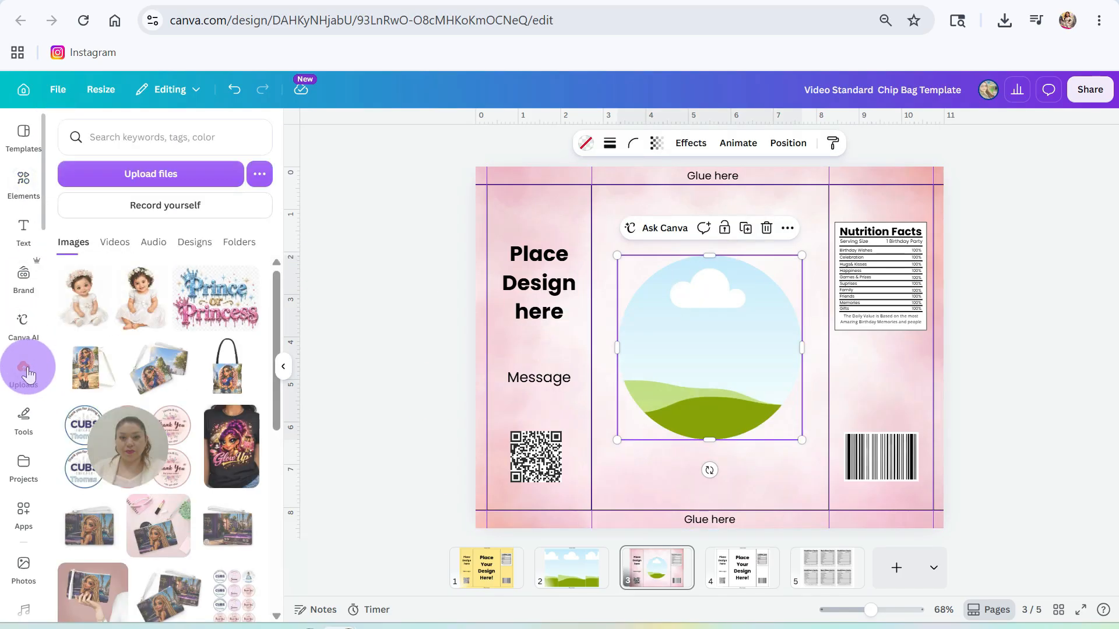
left_click(79, 297)
left_click_drag(648, 422, 725, 402)
double_click(724, 364)
left_click_drag(722, 364, 723, 402)
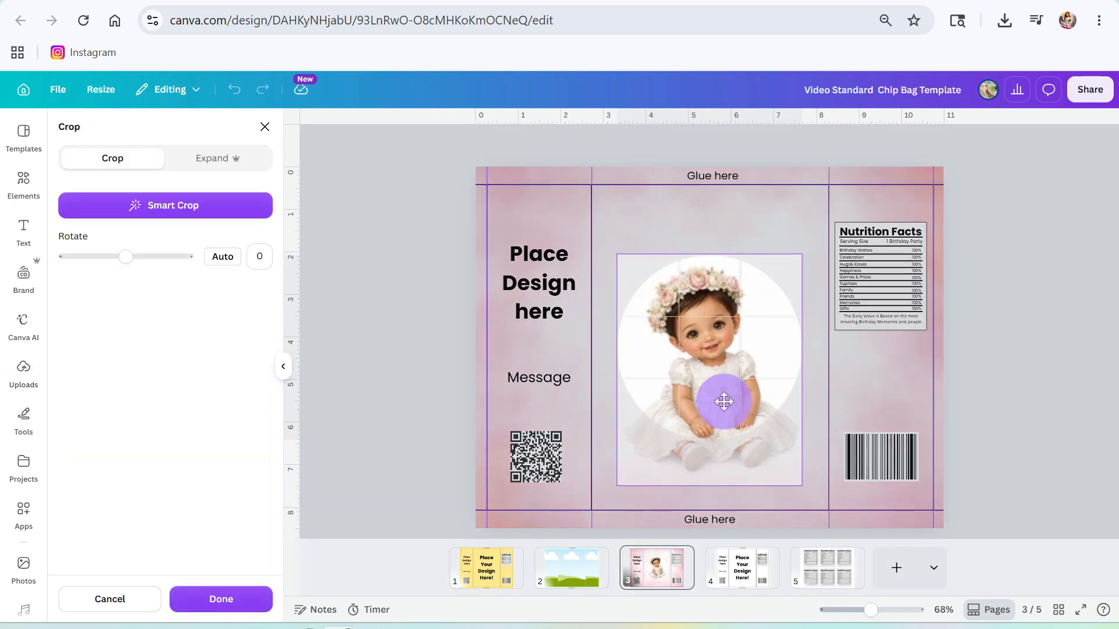
left_click(788, 204)
left_click(645, 205)
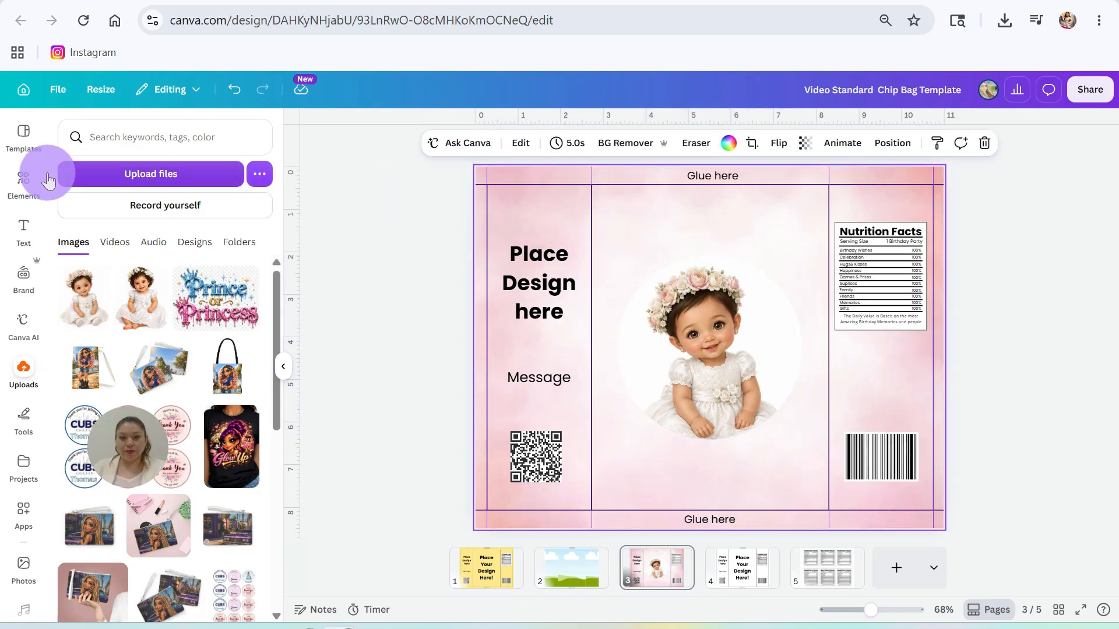
left_click(24, 179)
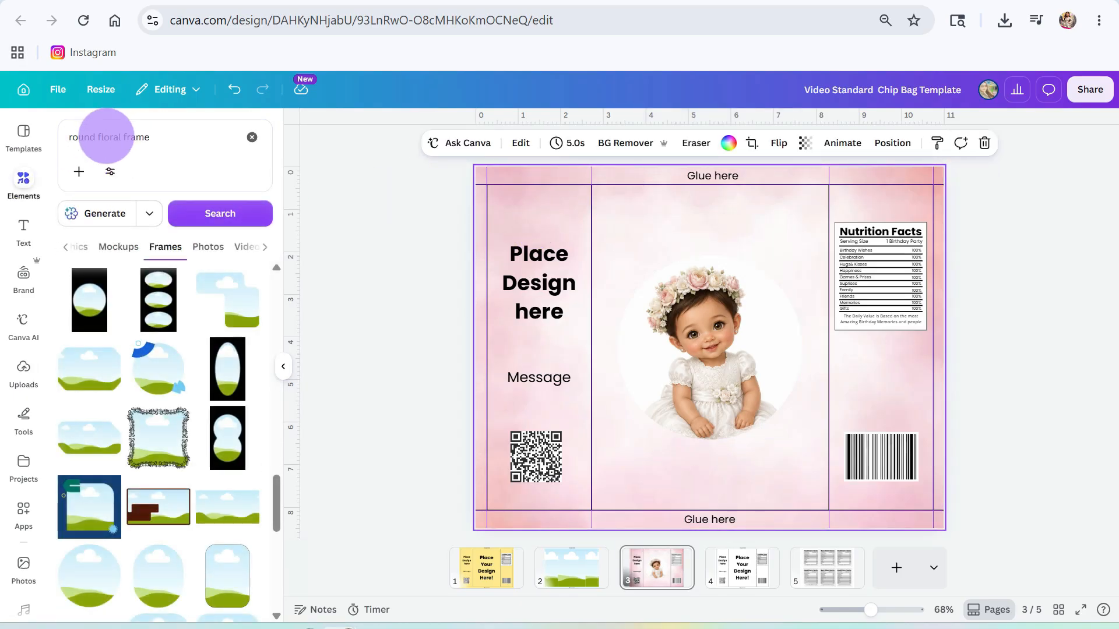
- Change the search to 'round floral' and browse the graphics results
left_click_drag(120, 136, 310, 181)
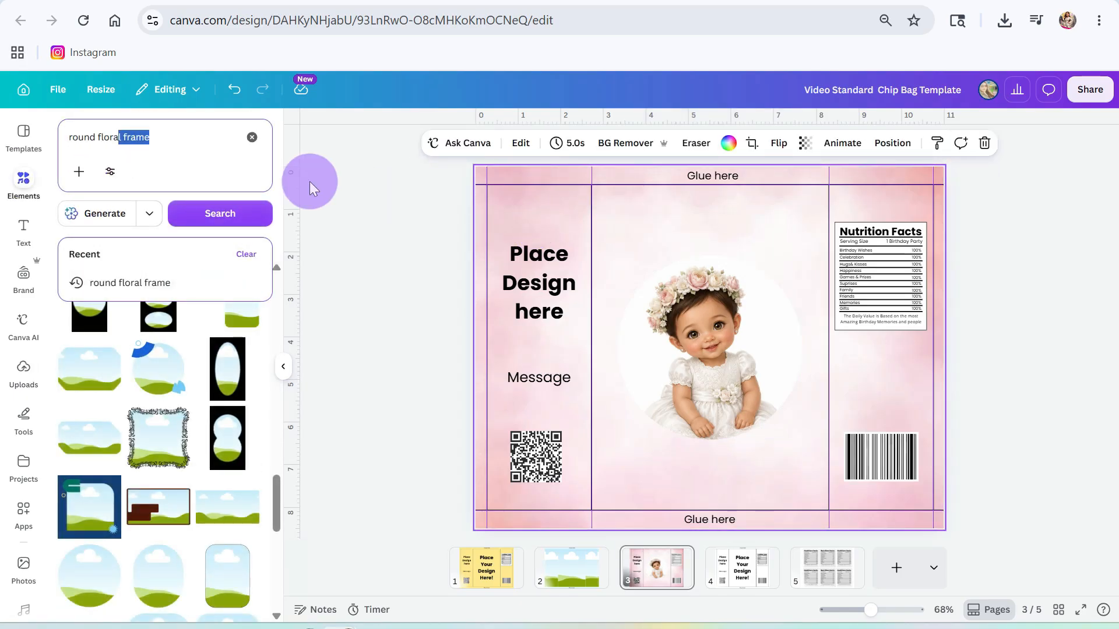
key("BackSpace")
left_click(218, 213)
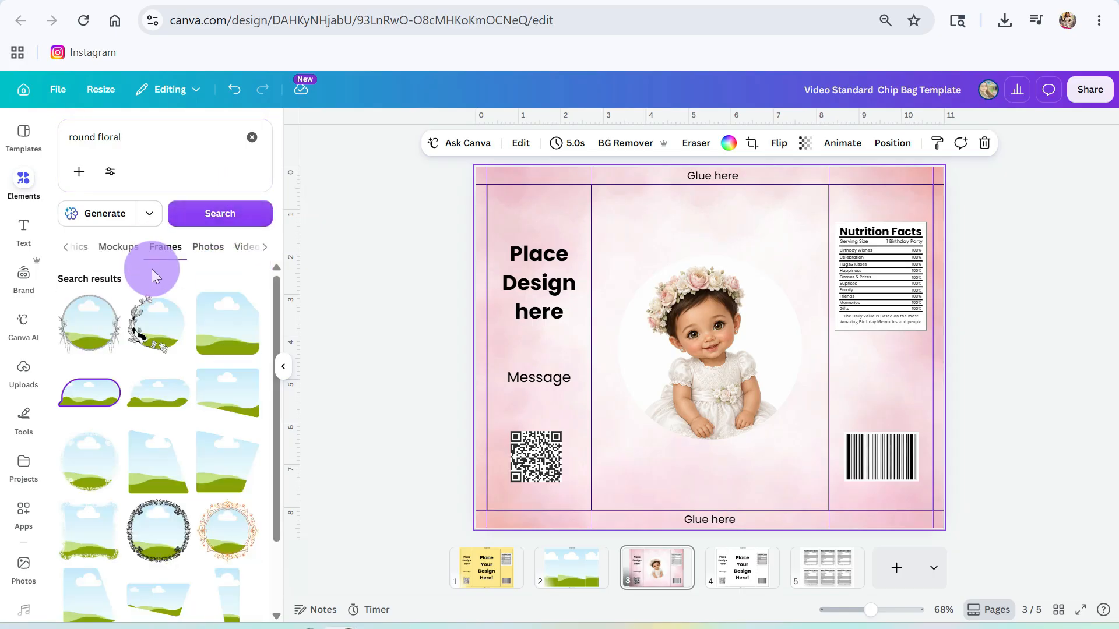
left_click(73, 247)
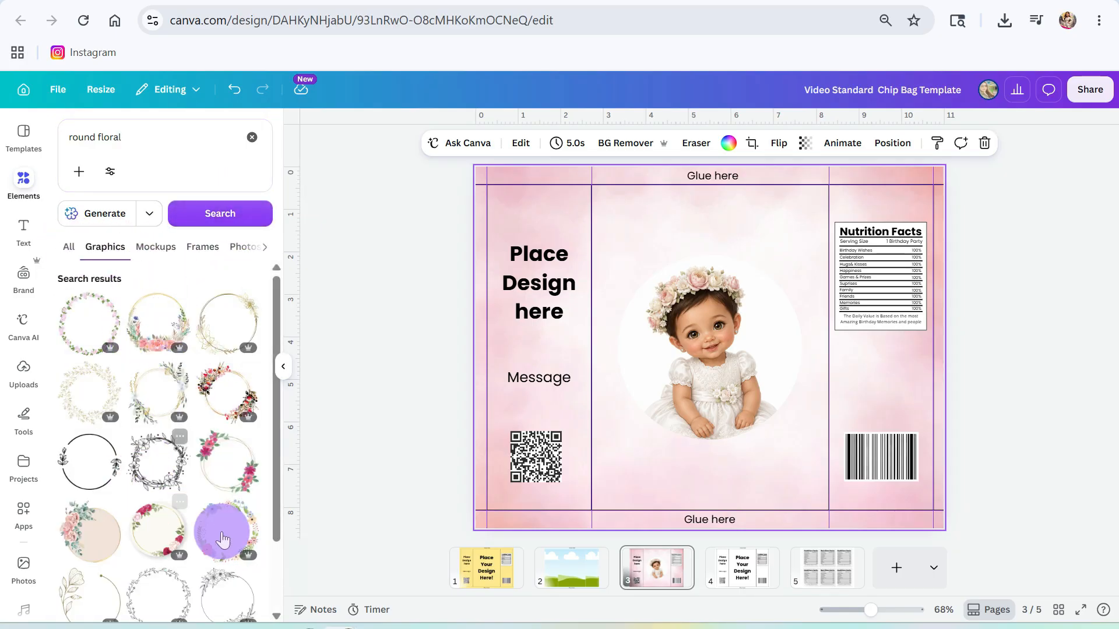
scroll(166, 536, "down", 2)
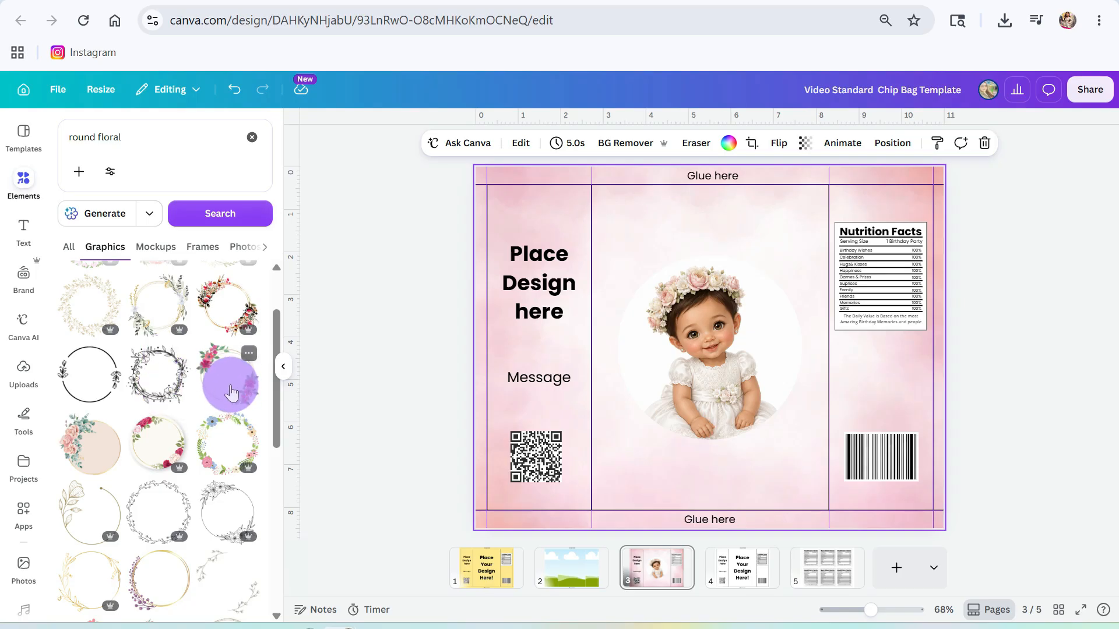
scroll(222, 408, "down", 5)
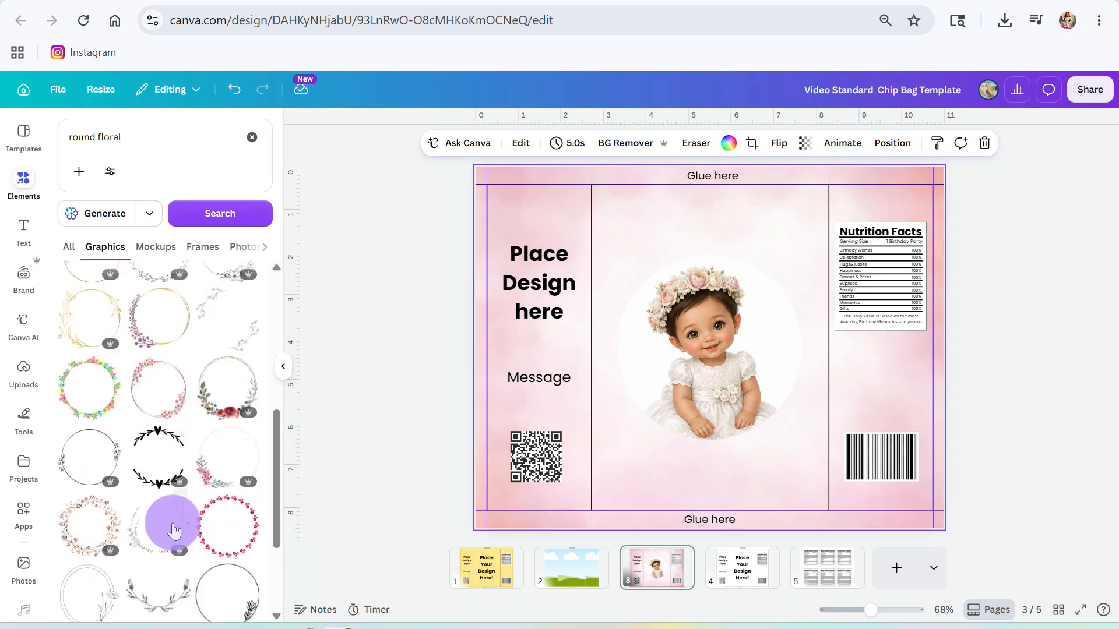
scroll(169, 524, "down", 6)
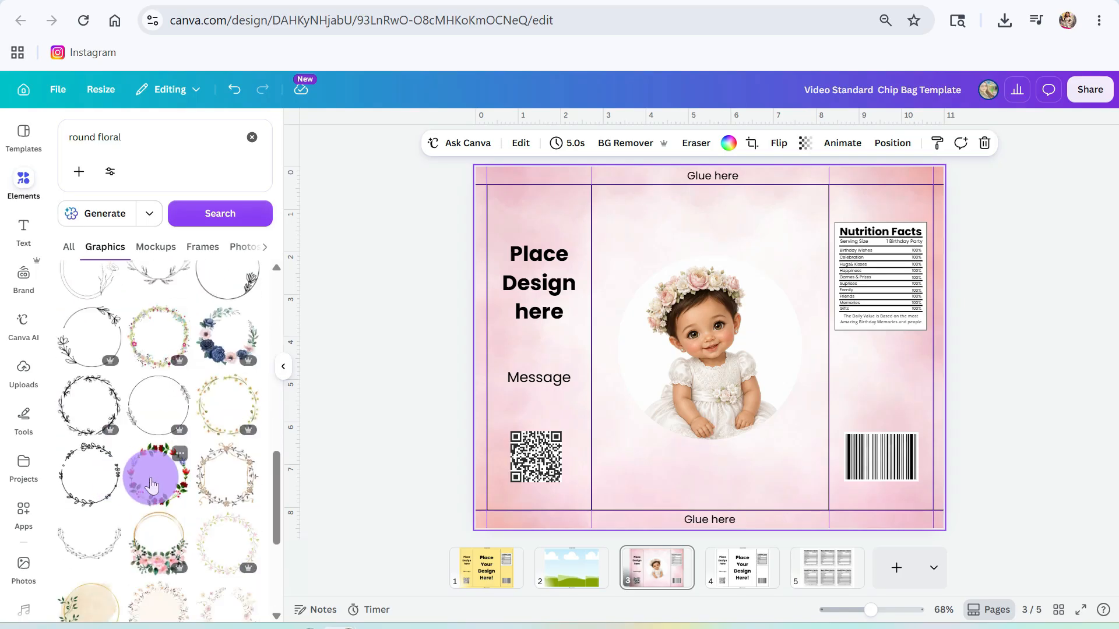
scroll(153, 466, "down", 3)
- Try a gold wreath and a pale floral wreath around the baby, deleting both
left_click(155, 380)
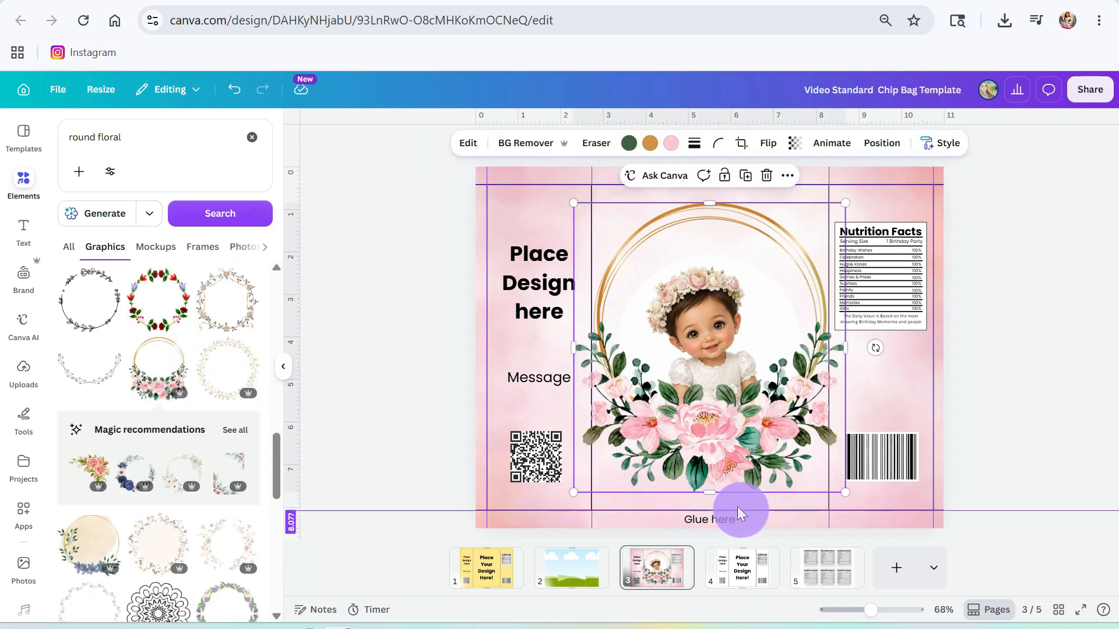
left_click_drag(717, 469, 714, 510)
key("Delete")
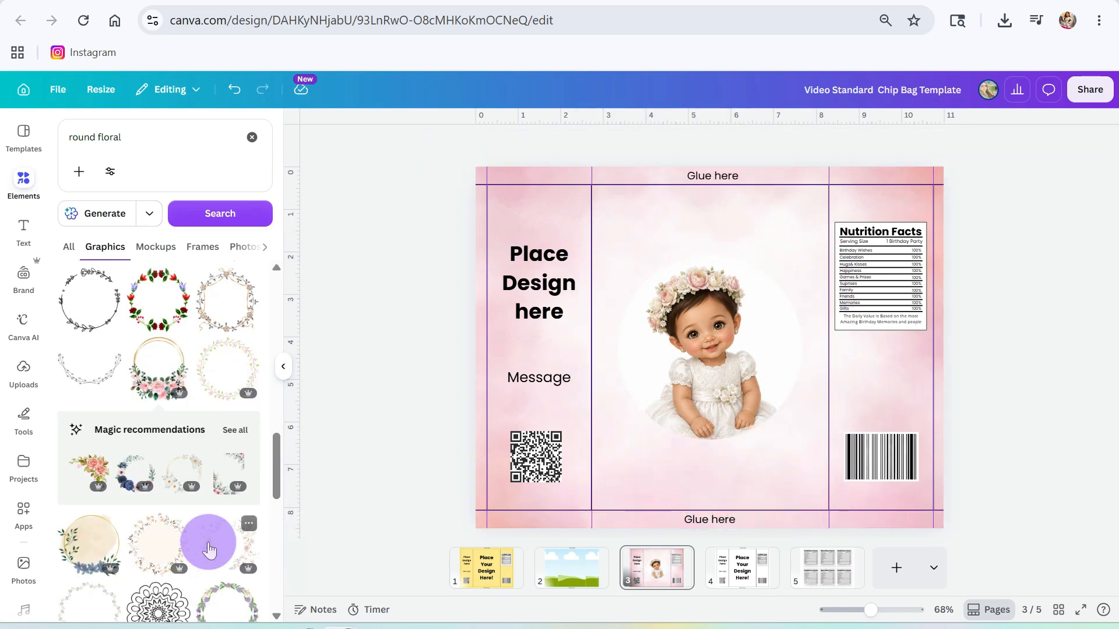
left_click(220, 536)
left_click_drag(887, 202, 857, 228)
left_click_drag(797, 353, 808, 342)
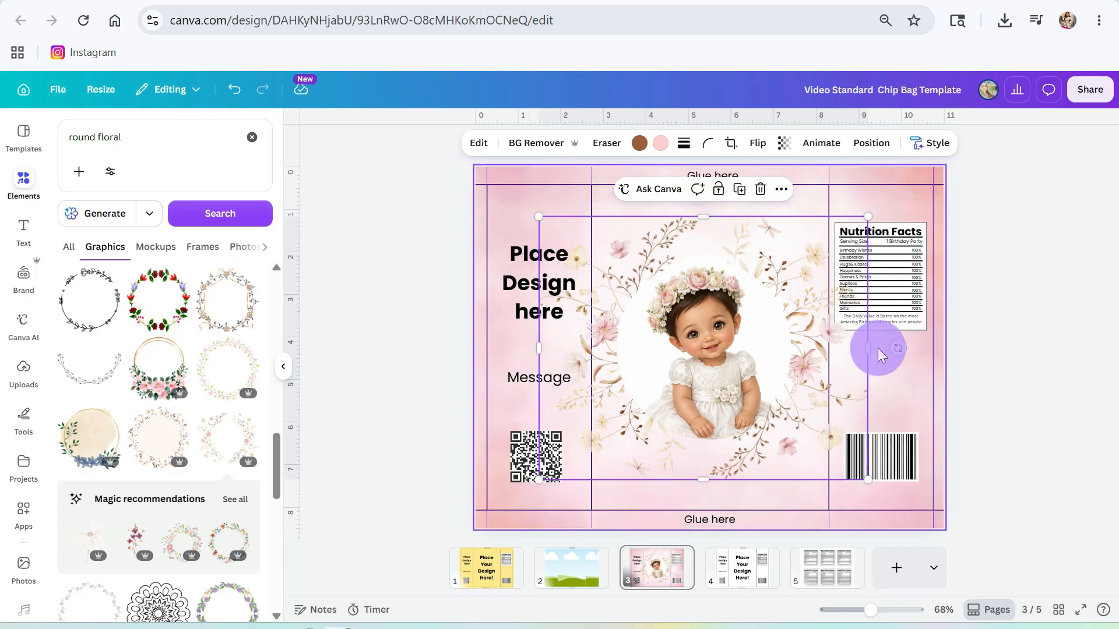
key("Delete")
- Add the pink-flower green-leaf wreath, shrink it and centre it around the baby
left_click(206, 373)
left_click_drag(855, 203, 811, 248)
left_click_drag(785, 332, 814, 320)
left_click_drag(839, 479, 794, 422)
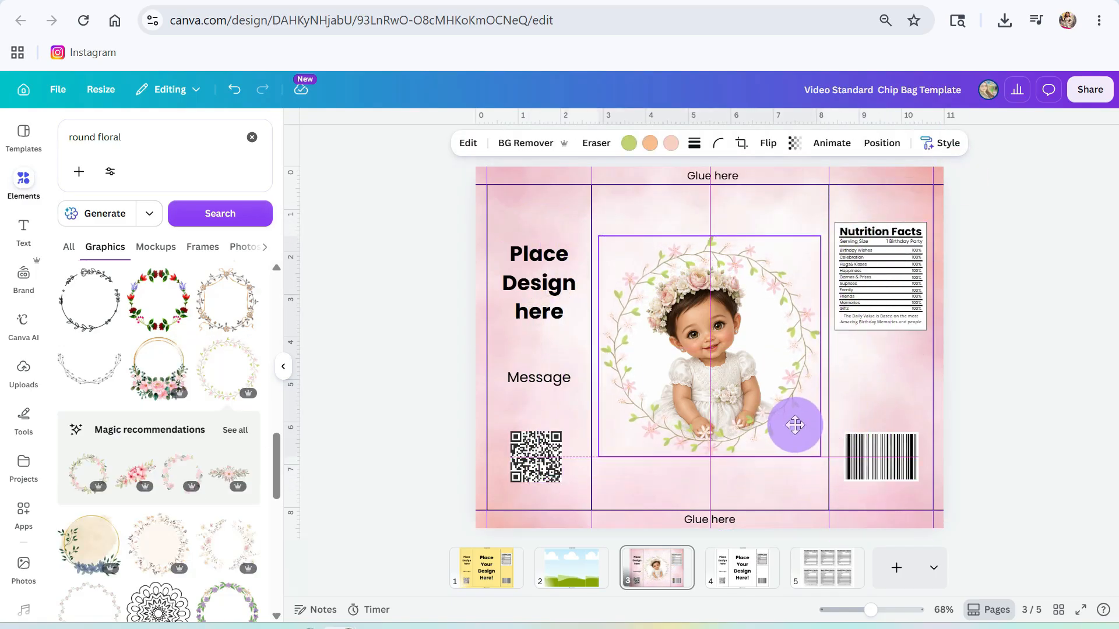
left_click(1008, 358)
- Add a subheading box below the wreath, hide the rulers, and type the child's name
left_click(35, 246)
left_click(133, 401)
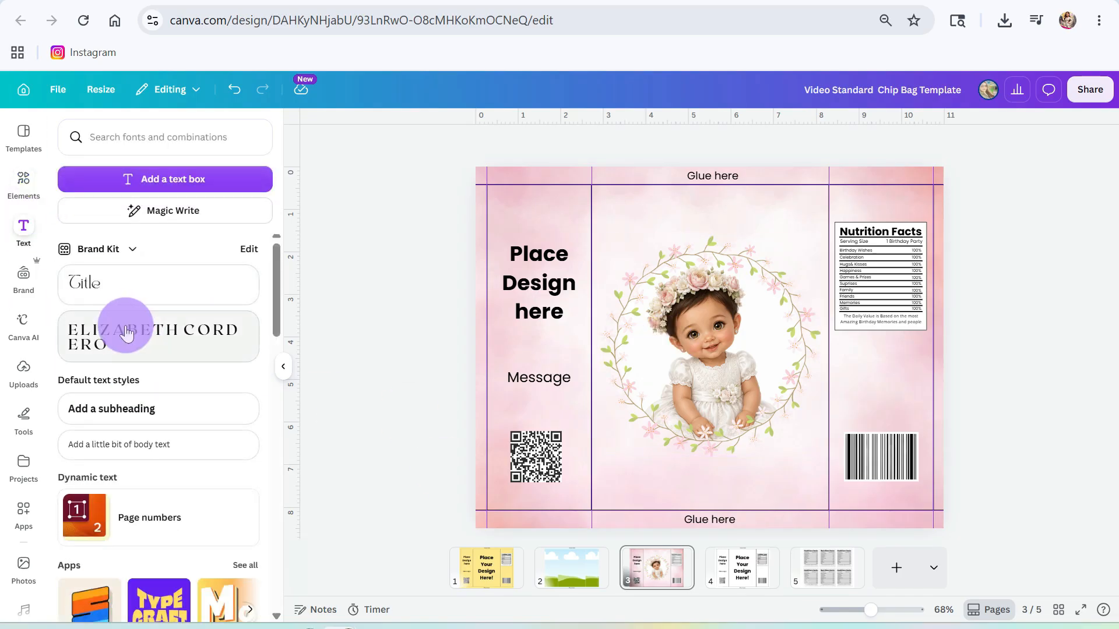
left_click_drag(718, 390, 721, 518)
key("shift+r")
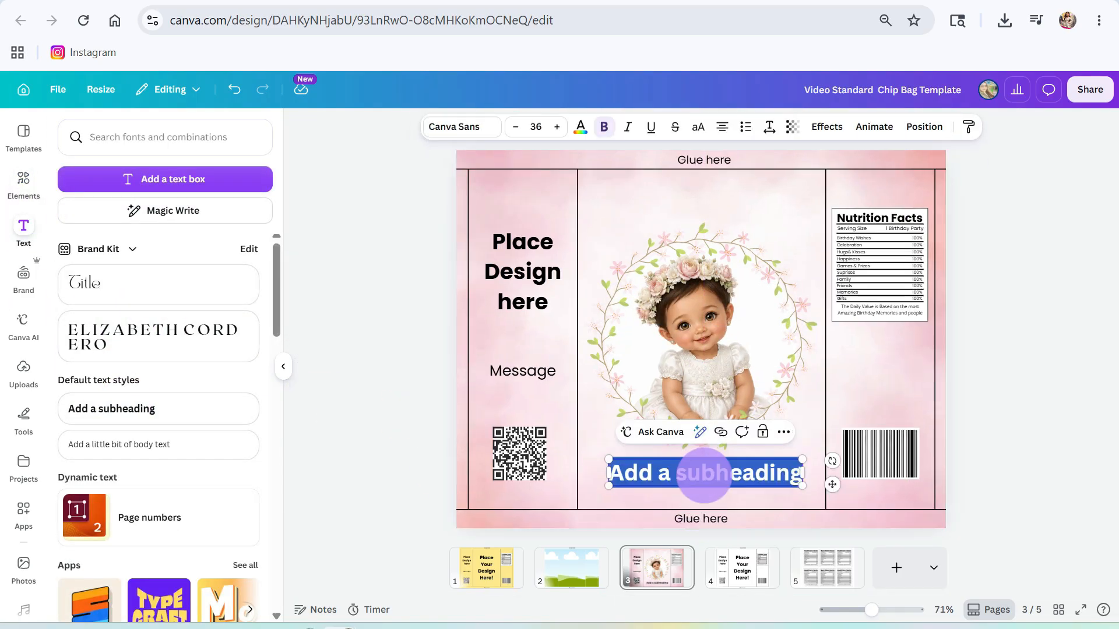
key("BackSpace")
- Set the name in the Rumba handwriting font and enlarge it
left_click(467, 127)
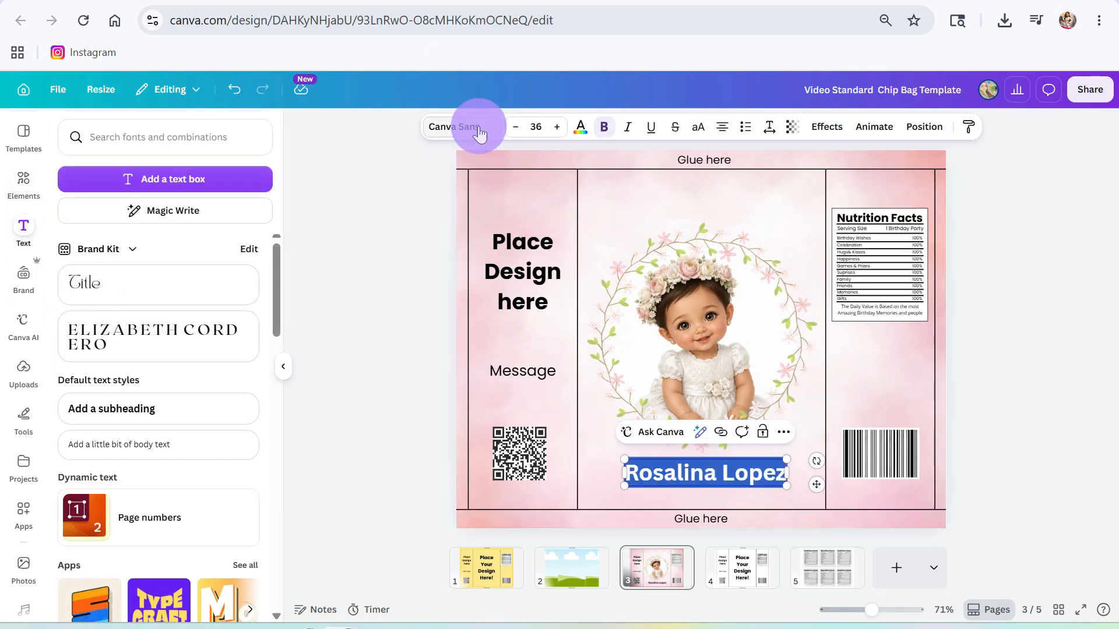
left_click(90, 223)
scroll(80, 325, "down", 3)
scroll(80, 326, "down", 7)
left_click(148, 394)
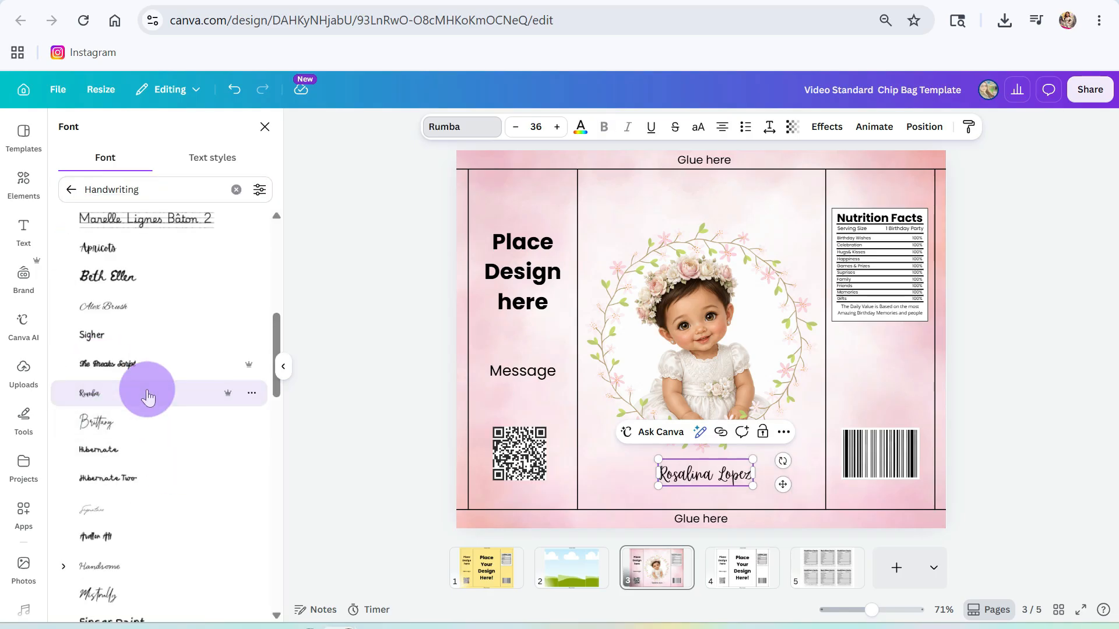
triple_click(705, 478)
left_click(557, 129)
left_click(800, 466)
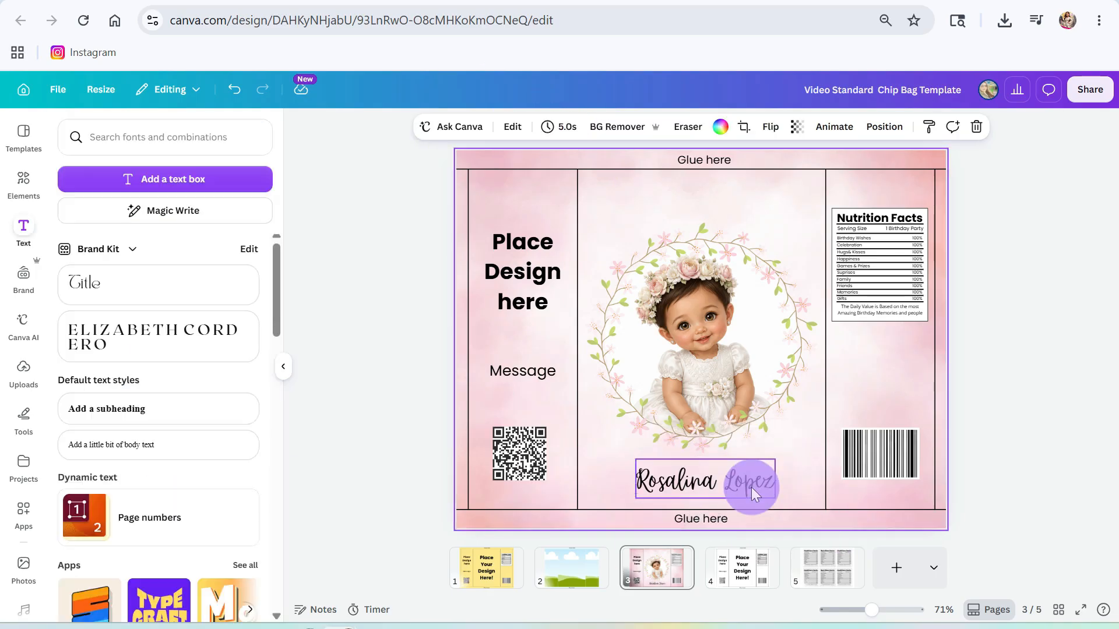
left_click_drag(750, 487, 750, 470)
- Try Mistrally and Porcelain, then switch the name to Gistesy and centre it beneath the wreath
left_click(462, 127)
scroll(119, 422, "down", 3)
left_click(120, 427)
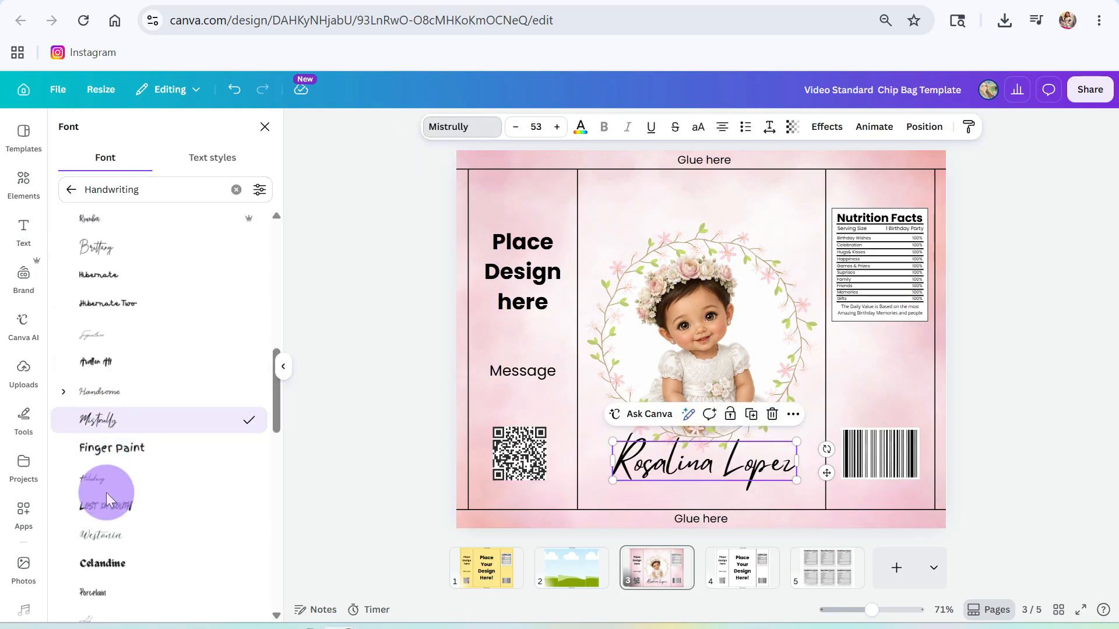
scroll(106, 491, "down", 2)
left_click(113, 505)
scroll(123, 583, "down", 3)
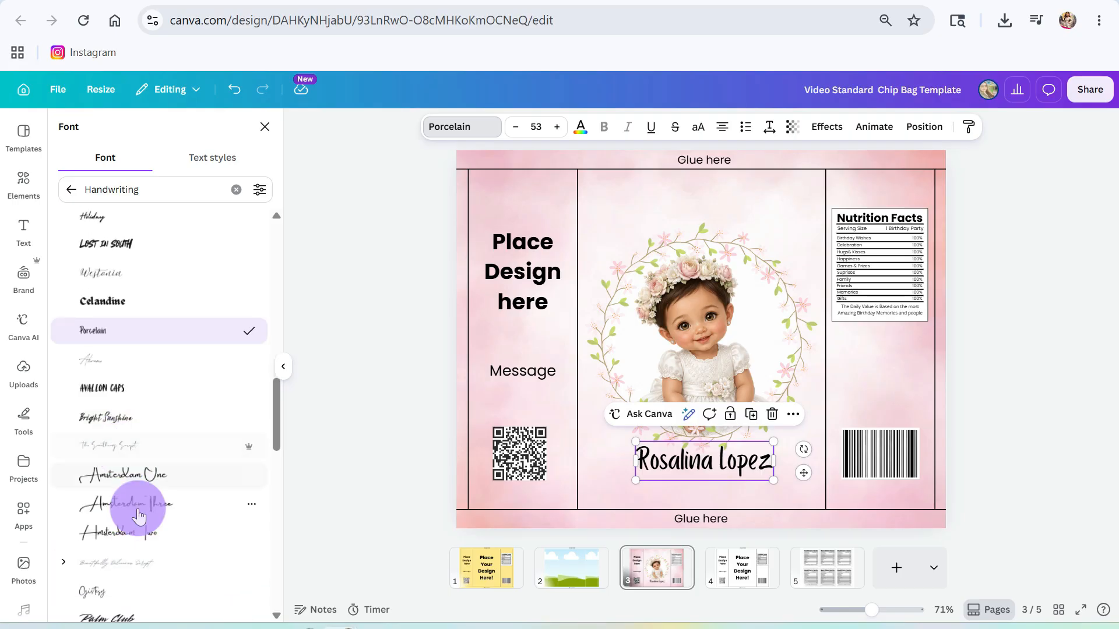
left_click(93, 591)
left_click_drag(736, 466, 741, 468)
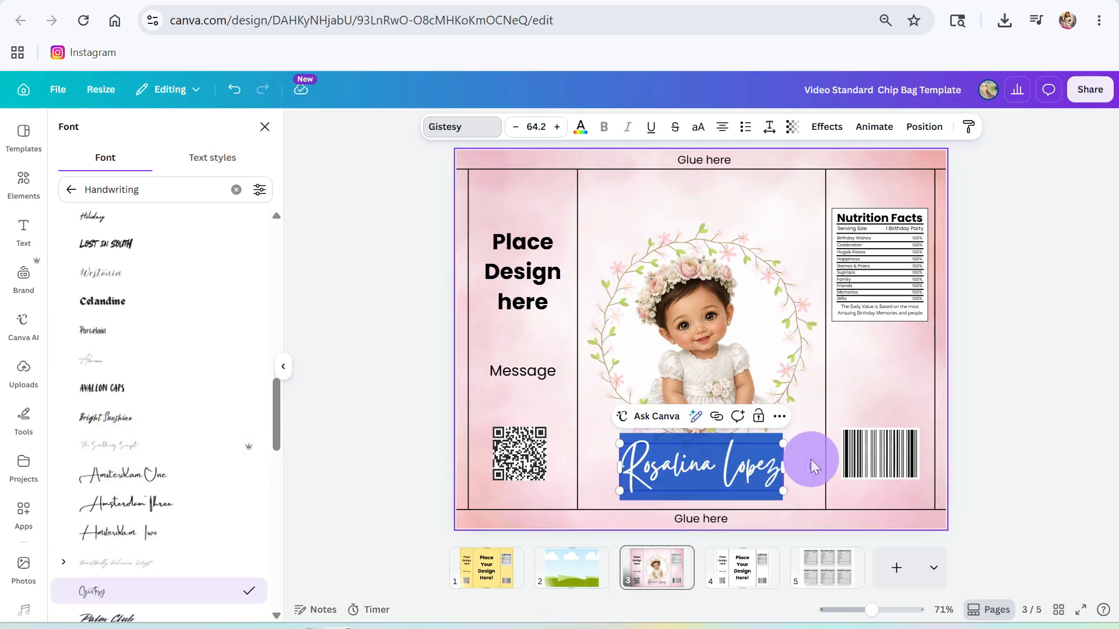
left_click(810, 466)
left_click(759, 468)
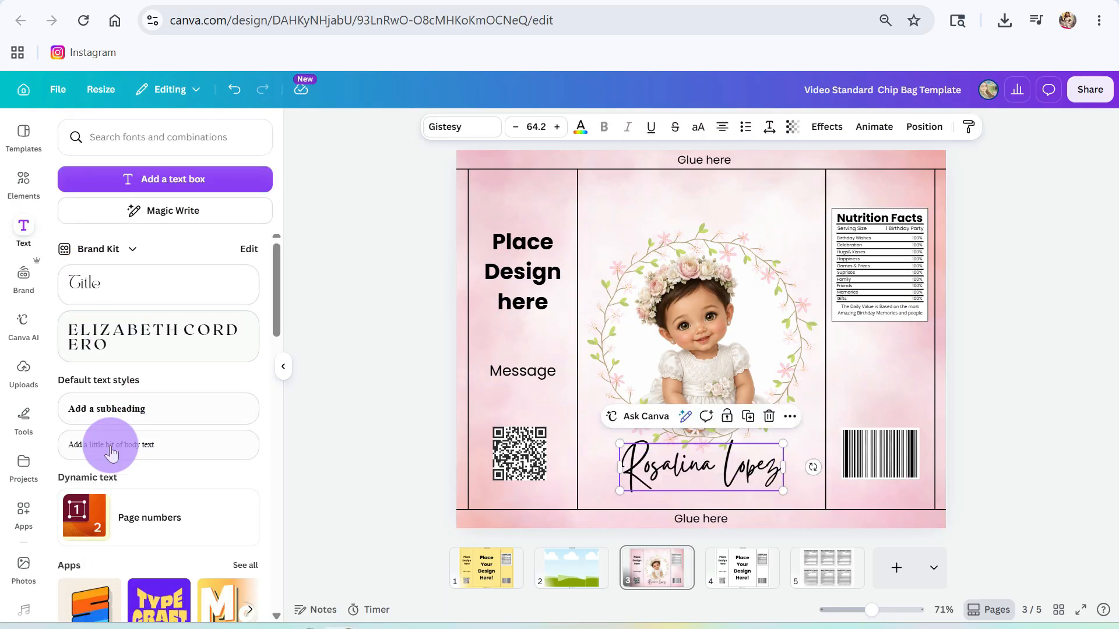
left_click(111, 408)
- Place the title 'Mi Bautizo' at the top of the centre panel in the Maharlika font
type("Mi Bautizo")
left_click_drag(687, 341, 682, 204)
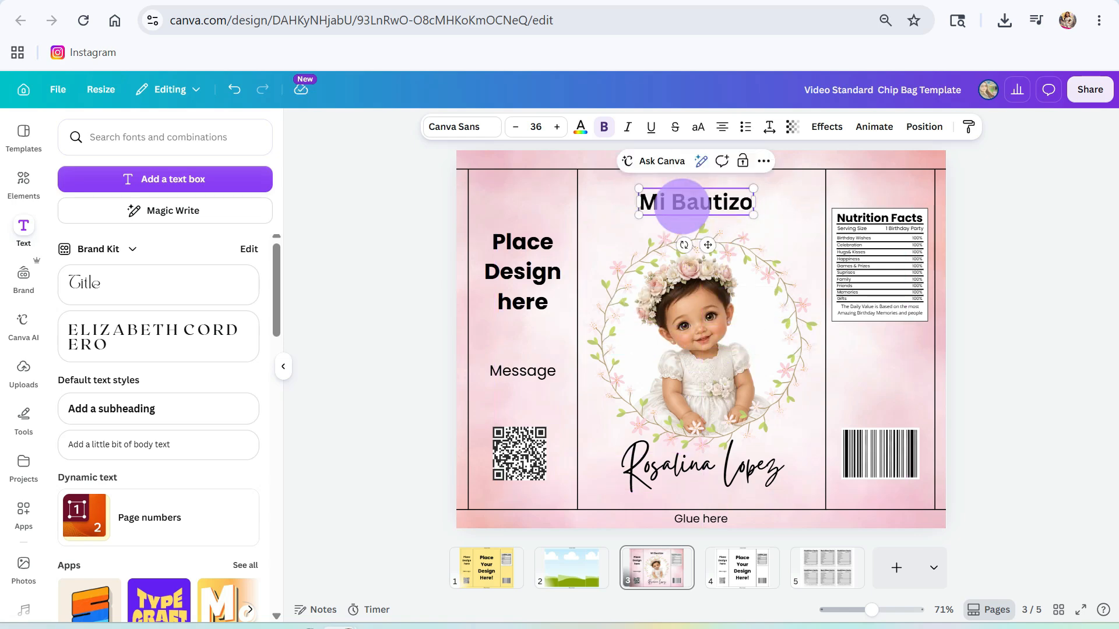
type("y")
triple_click(682, 204)
left_click(465, 126)
left_click(126, 304)
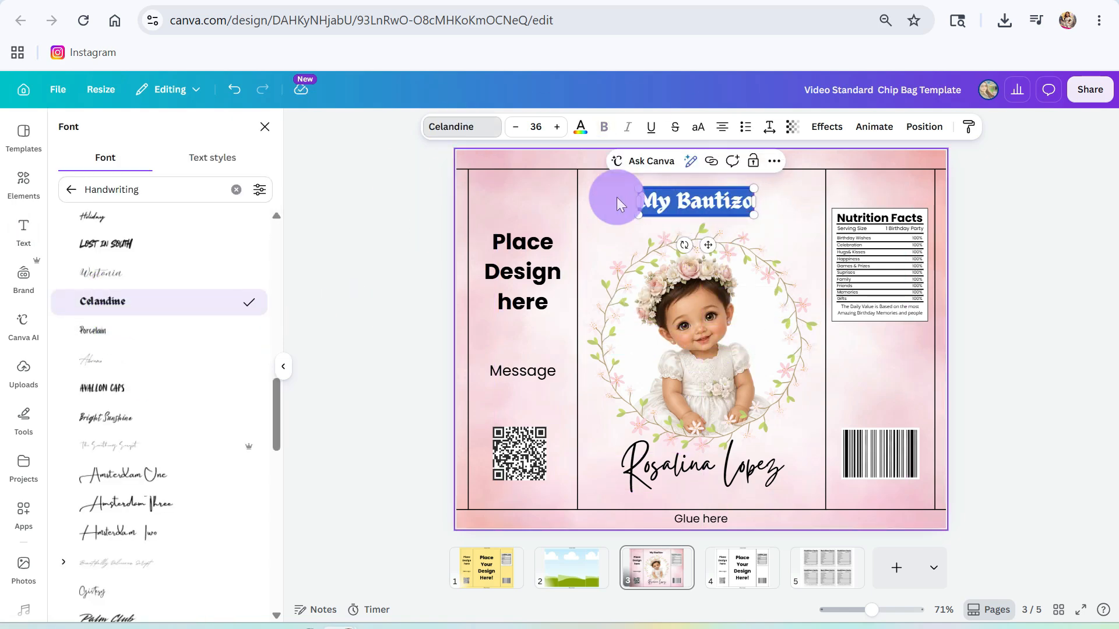
scroll(116, 271, "down", 5)
left_click(236, 190)
left_click(105, 427)
- Curve the title with strength 50 and enlarge it to size 53
left_click(557, 126)
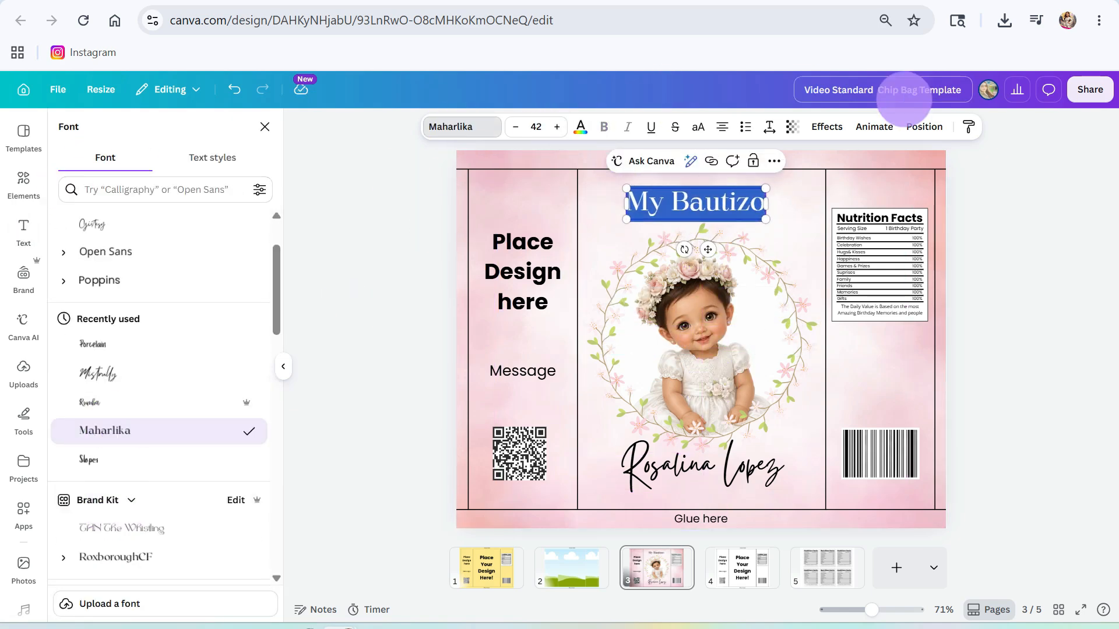
left_click(827, 127)
left_click(92, 472)
mouse_move(142, 560)
left_mouse_down()
mouse_move(171, 559)
mouse_move(143, 564)
left_mouse_up()
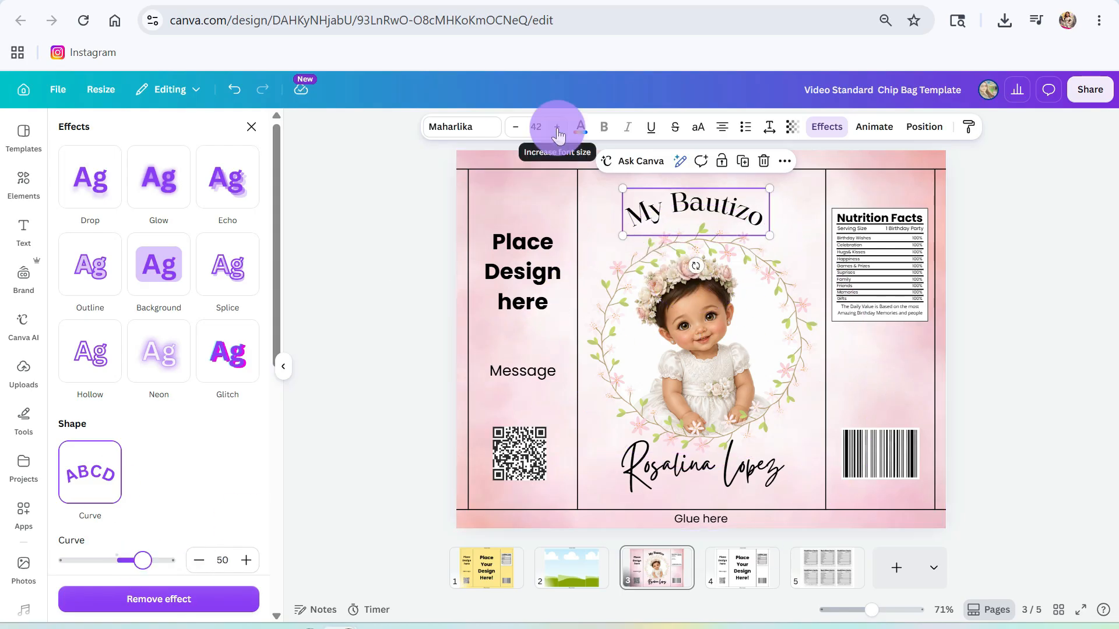
left_click(556, 129)
left_click(557, 129)
left_click(557, 129)
left_click(557, 129)
left_click(754, 215)
- Change the title text to 'My Bautism' and nudge it above the wreath
left_click(781, 208)
key("BackSpace")
key("BackSpace")
type("sm")
left_click(810, 255)
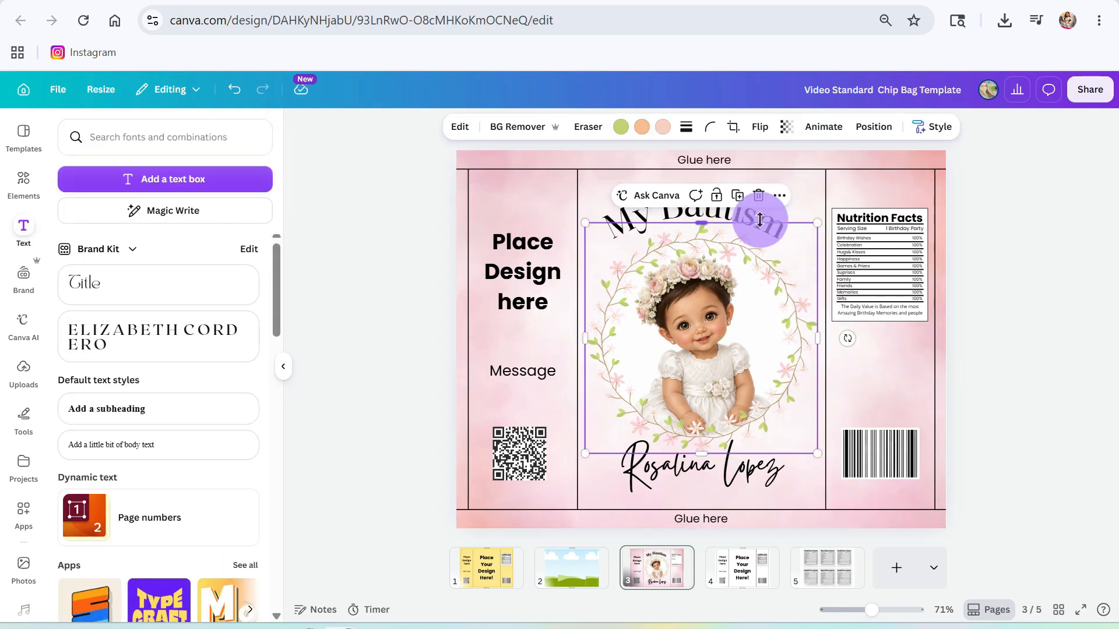
left_click_drag(744, 213, 749, 205)
- Colour the title with a custom pink sampled from the design
double_click(749, 206)
left_click(580, 126)
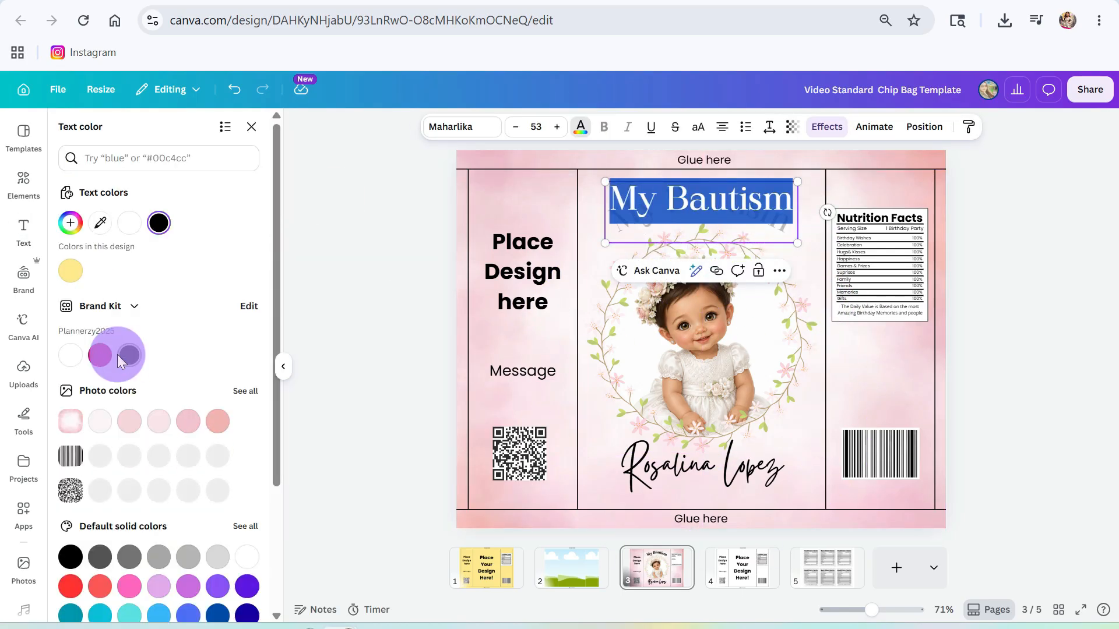
left_click(70, 222)
left_click(263, 399)
left_click(474, 487)
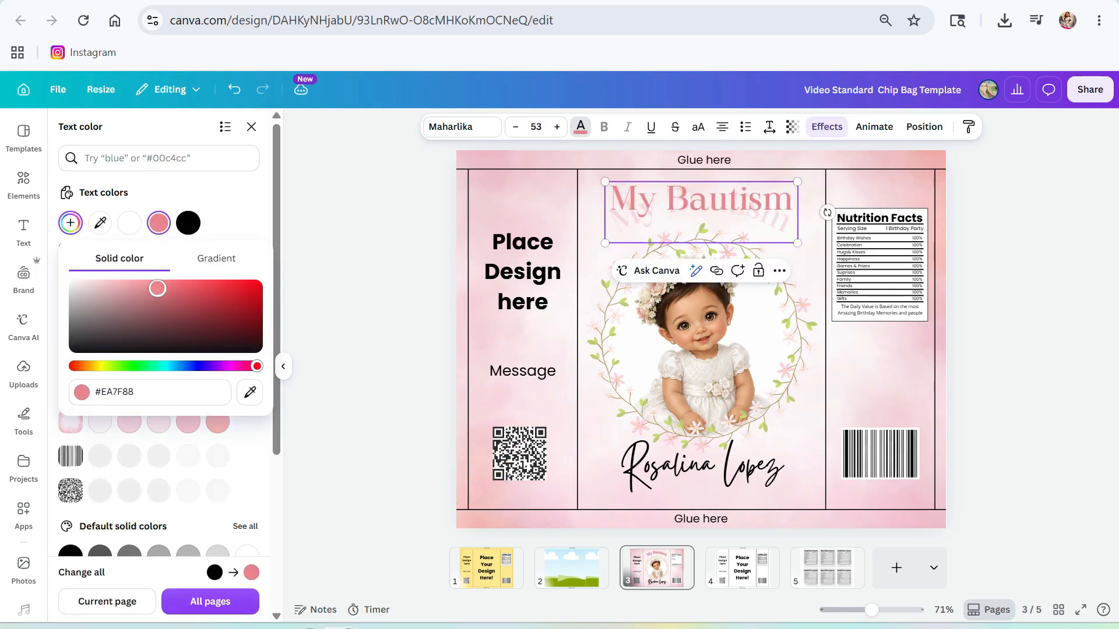
left_click(568, 201)
left_click(707, 213)
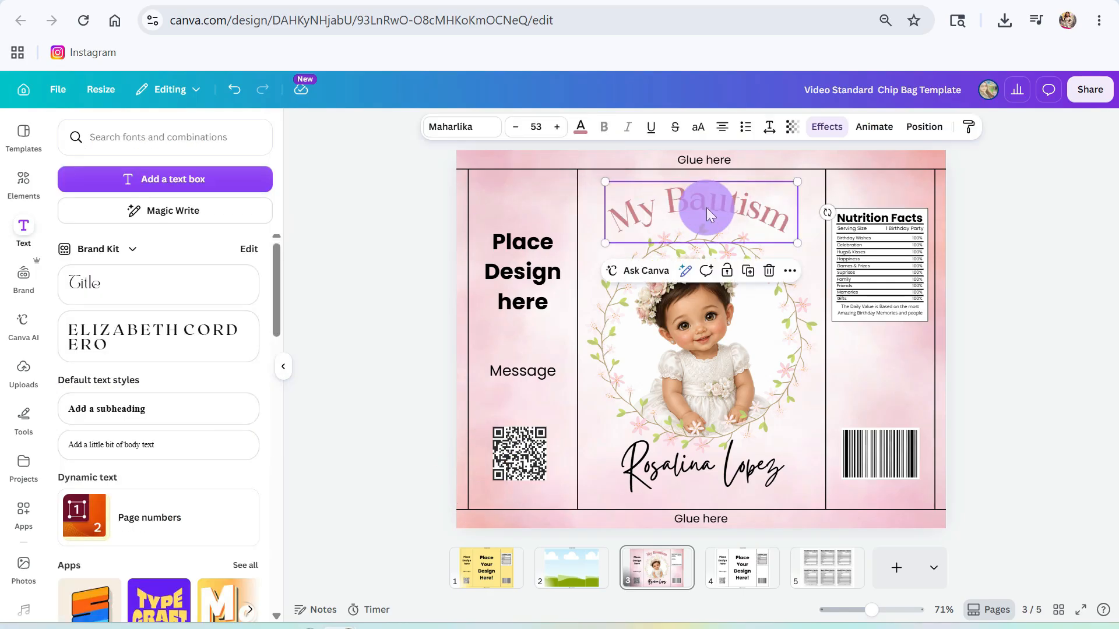
- Make the name dark grey and delete the old plain barcode
left_click(747, 488)
left_click(580, 126)
left_click(114, 556)
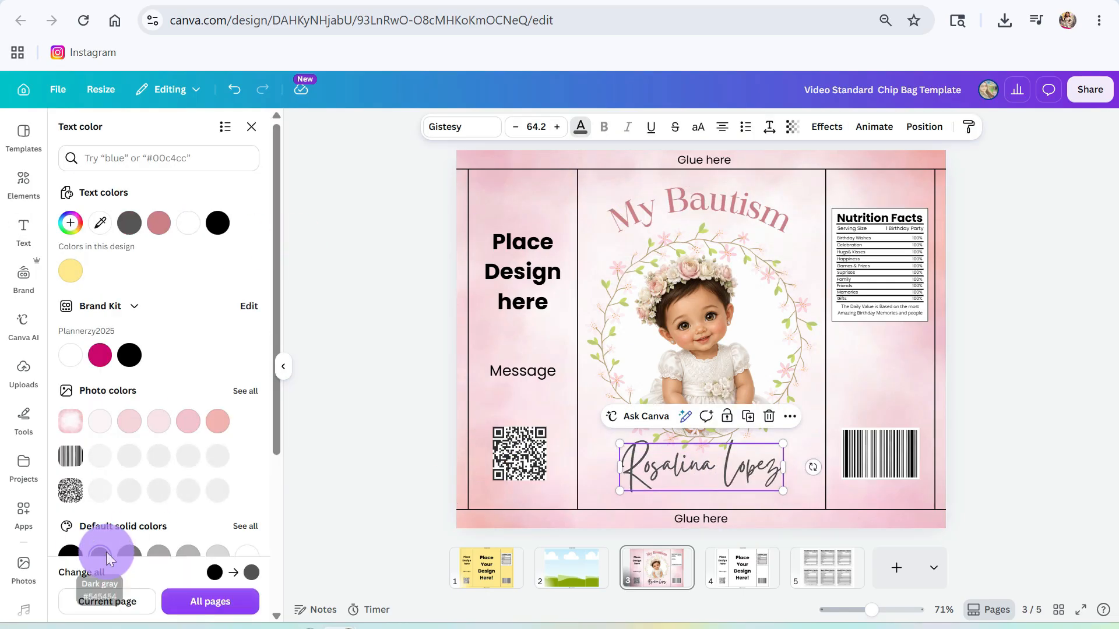
left_click(900, 456)
key("Delete")
- Search graphics for 'bar code' and place a shrunken heart-shaped barcode at the lower right
left_click(23, 182)
type("bar code")
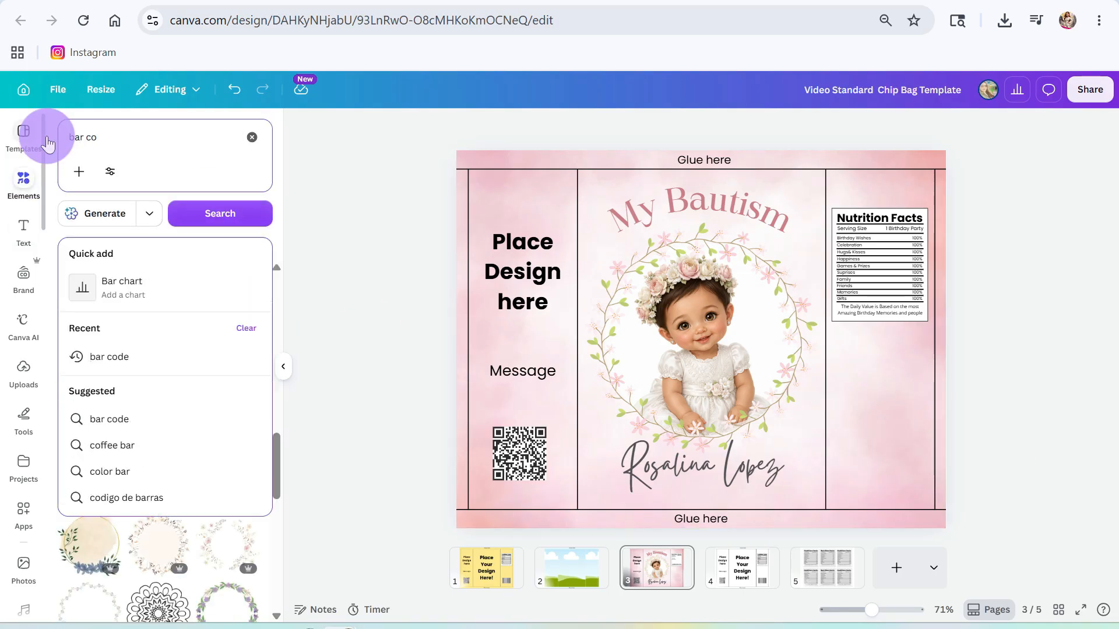
key("Return")
scroll(198, 449, "down", 5)
left_click(227, 369)
left_click_drag(718, 344, 860, 412)
left_click_drag(758, 330, 854, 410)
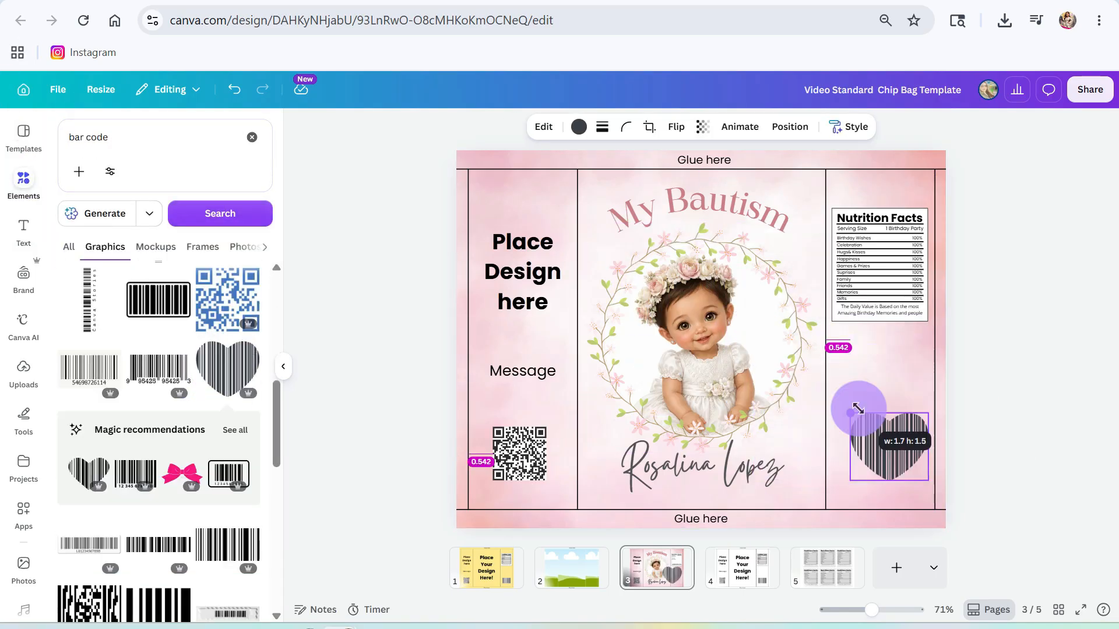
left_click_drag(883, 452, 877, 463)
left_click(833, 203)
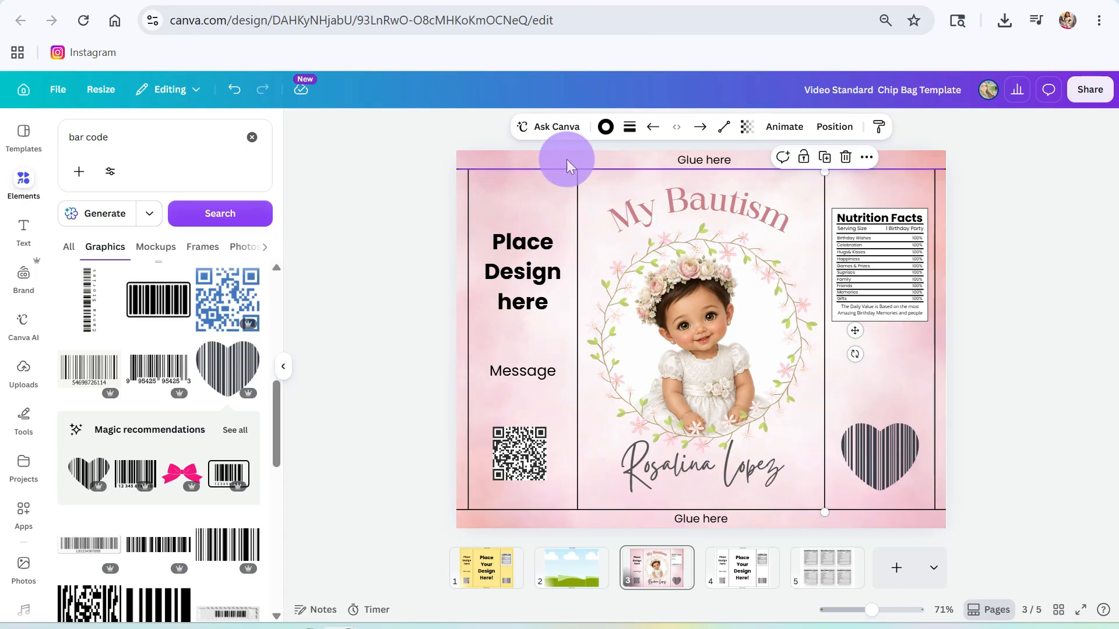
- Delete the QR code, the Message and Place Design here placeholders, and the Nutrition Facts label
double_click(703, 159)
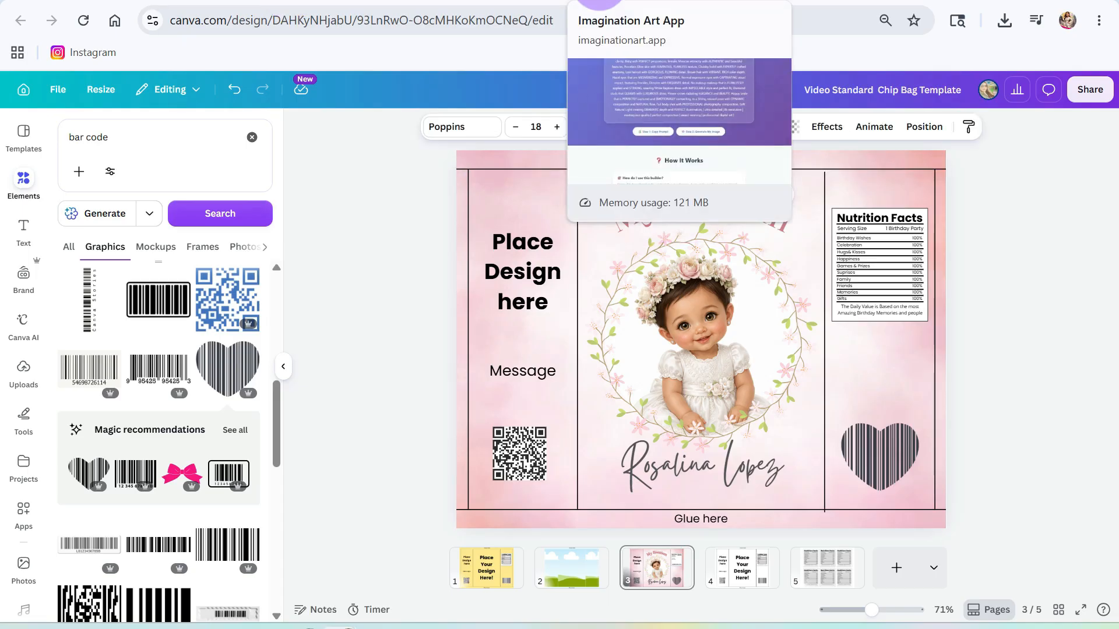
left_click(527, 460)
key("Delete")
left_click(526, 370)
key("Delete")
left_click(534, 258)
key("Delete")
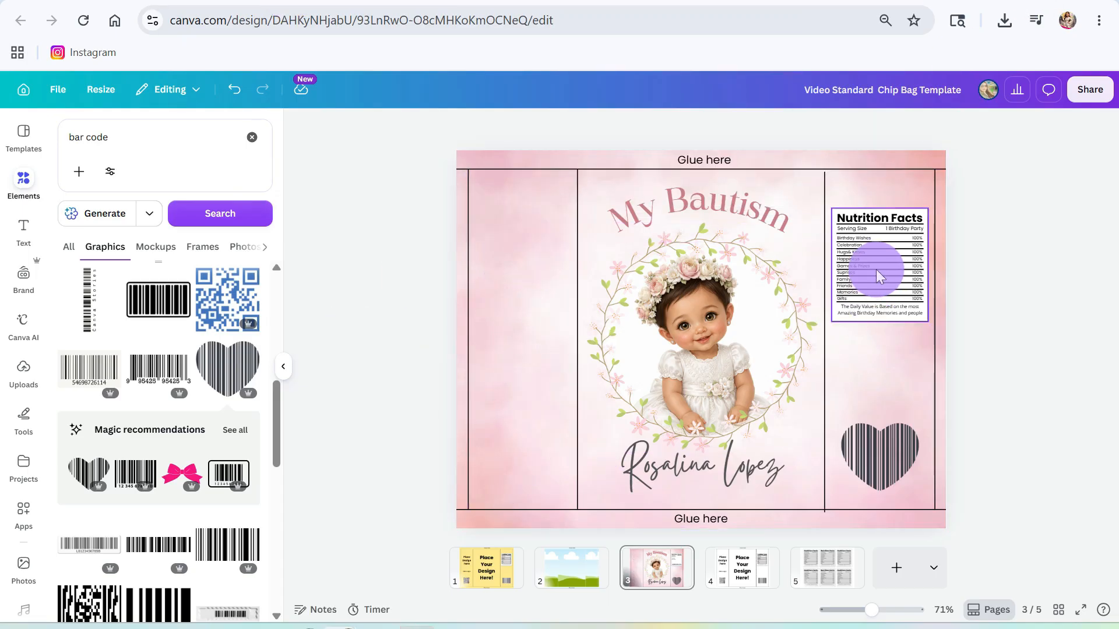
left_click(883, 271)
key("Delete")
- Search the graphics for 'floral'
triple_click(75, 125)
type("floral")
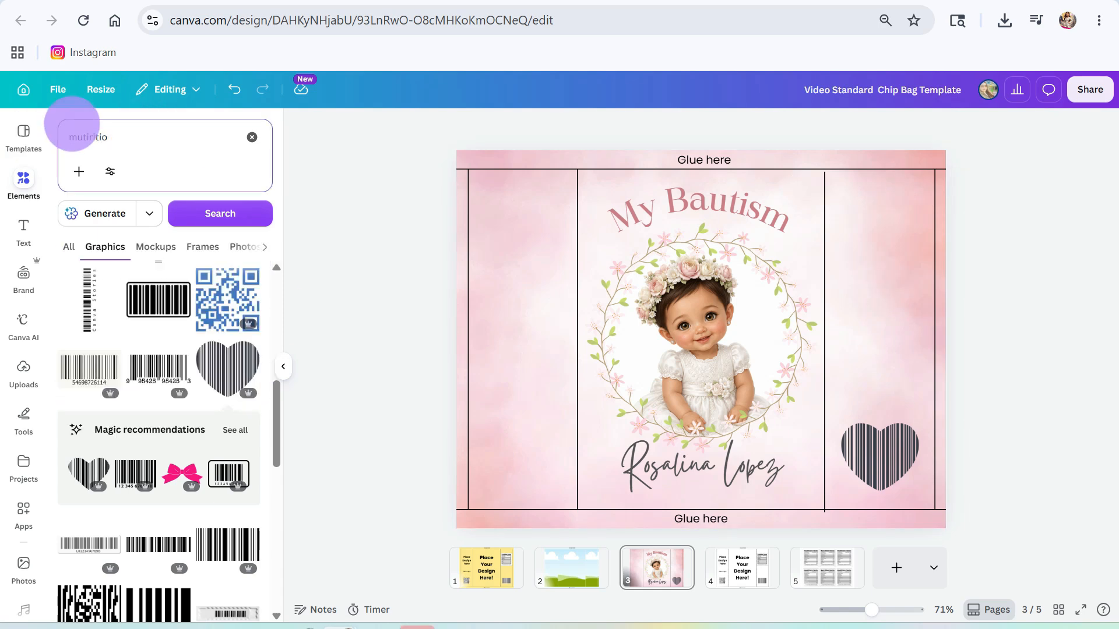
key("Return")
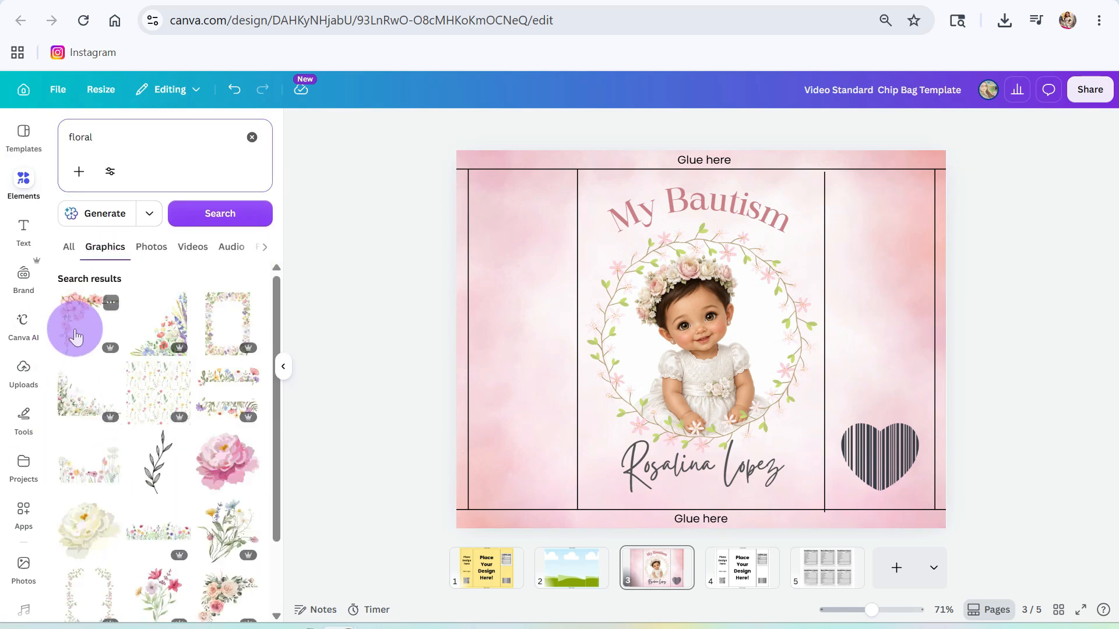
- Add a pink floral corner at the centre panel's top-left and shift the wreath, baby and name down
left_click(76, 325)
left_click_drag(847, 186, 674, 350)
left_click_drag(579, 400, 606, 231)
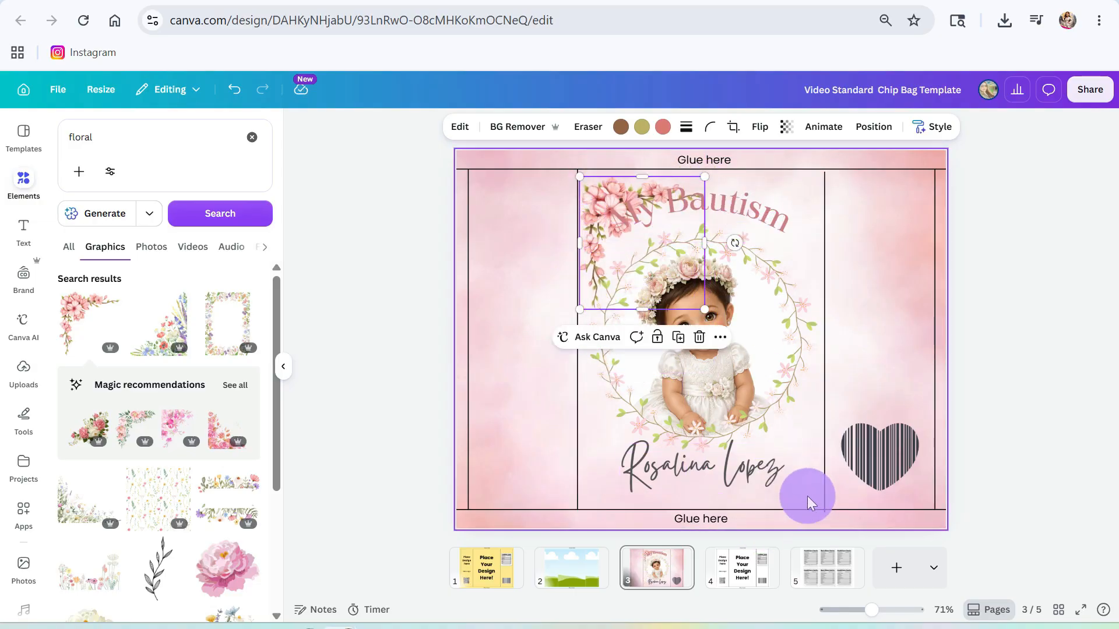
left_click_drag(806, 495, 679, 348)
left_click_drag(746, 327, 747, 349)
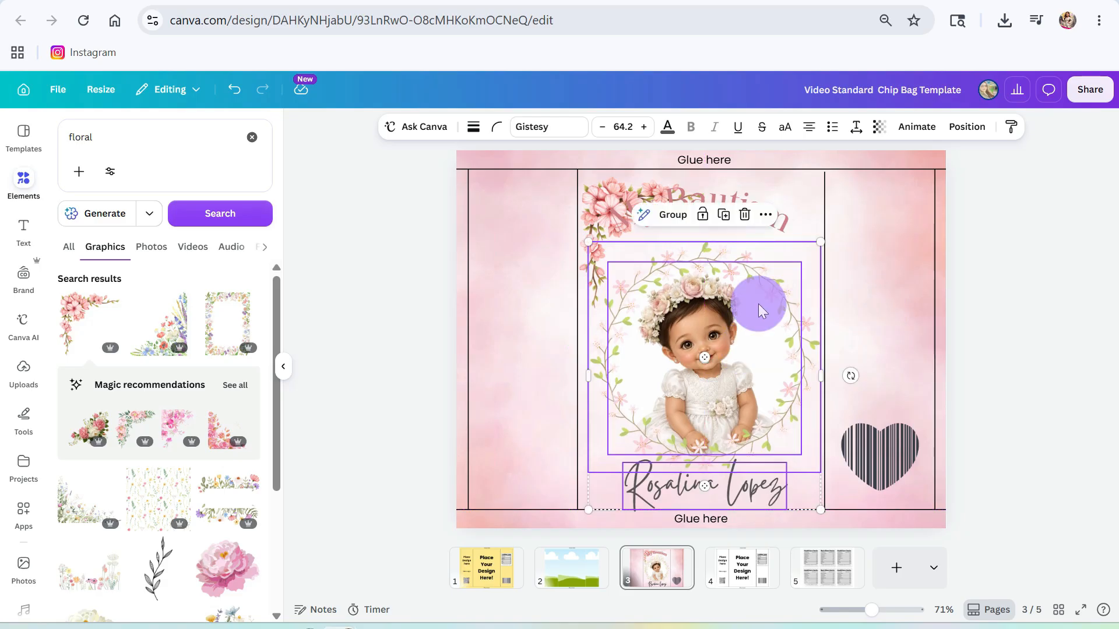
- Shrink the floral corner and move the My Bautism title down and right
left_click(596, 190)
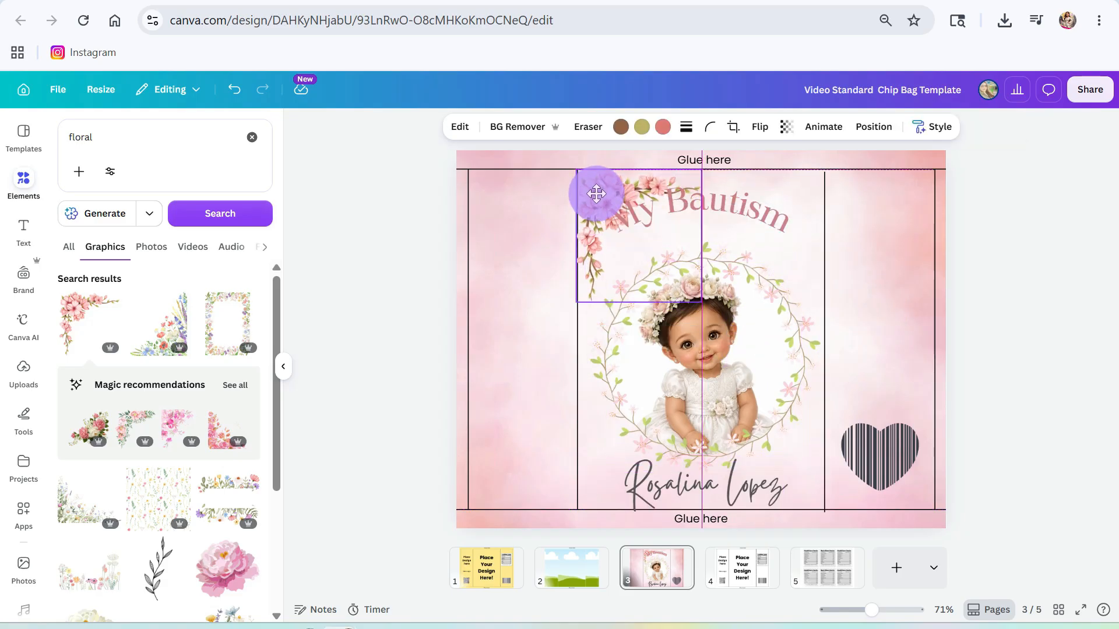
left_click_drag(692, 294, 661, 269)
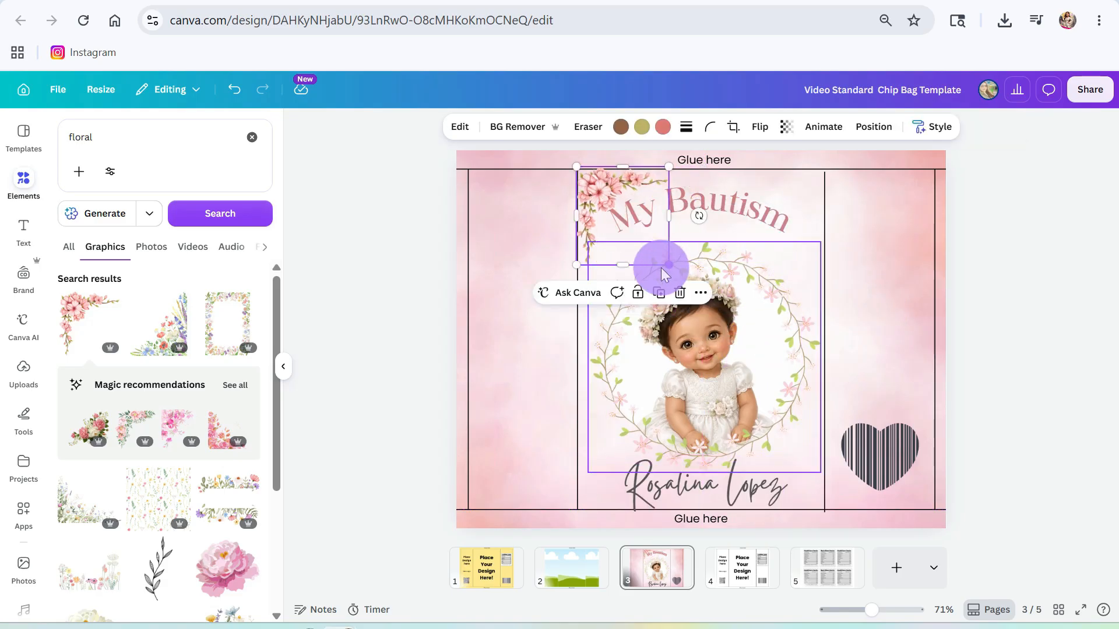
left_click_drag(775, 215, 782, 239)
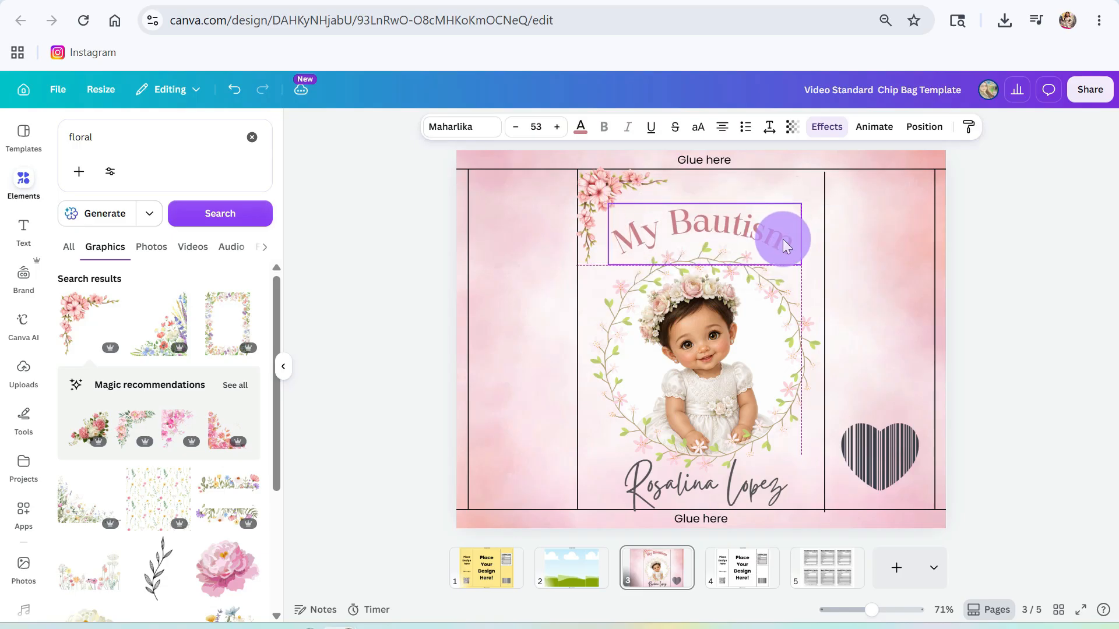
left_click(645, 217)
left_click(587, 206)
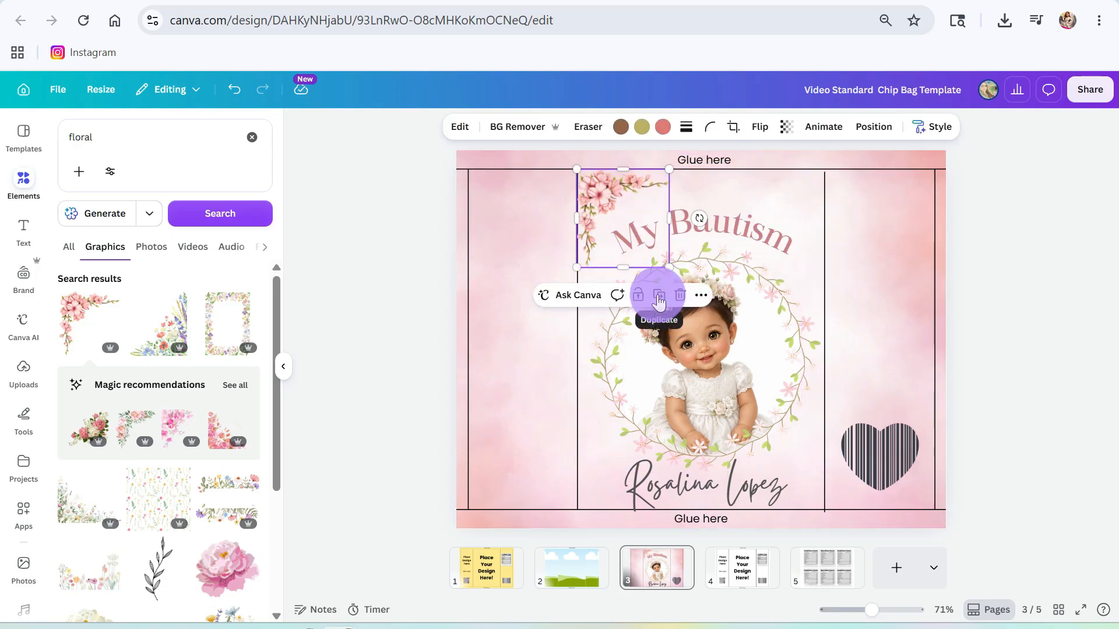
- Duplicate the corner, flip the copy horizontally, and place it at the title's top-right
left_click(659, 300)
left_click_drag(620, 217, 739, 197)
left_click(847, 299)
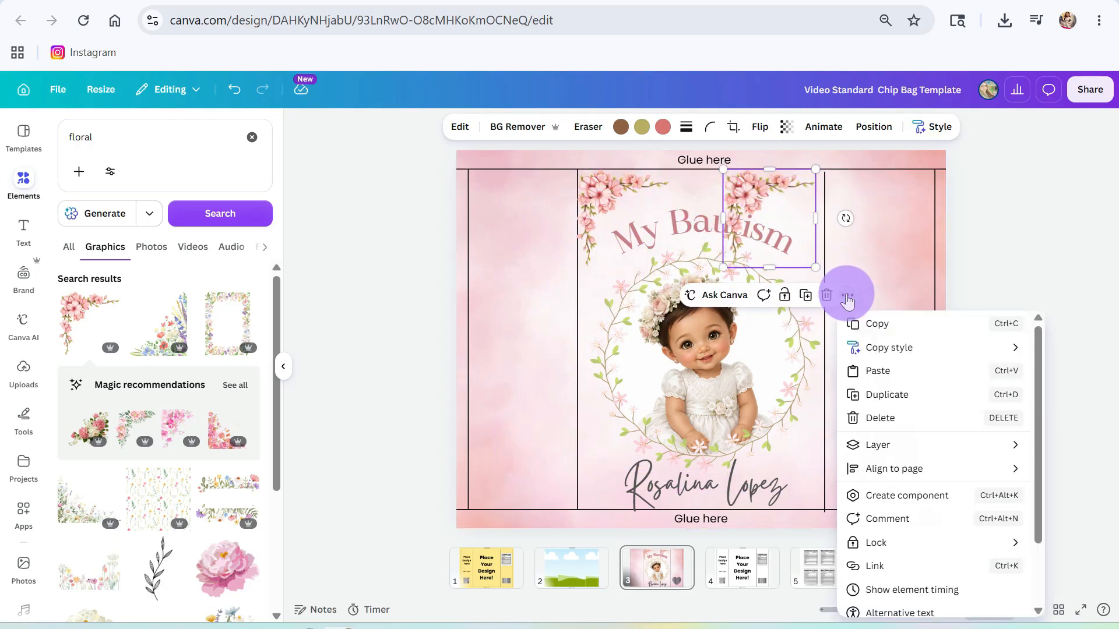
left_click(761, 133)
left_click(761, 133)
left_click(760, 133)
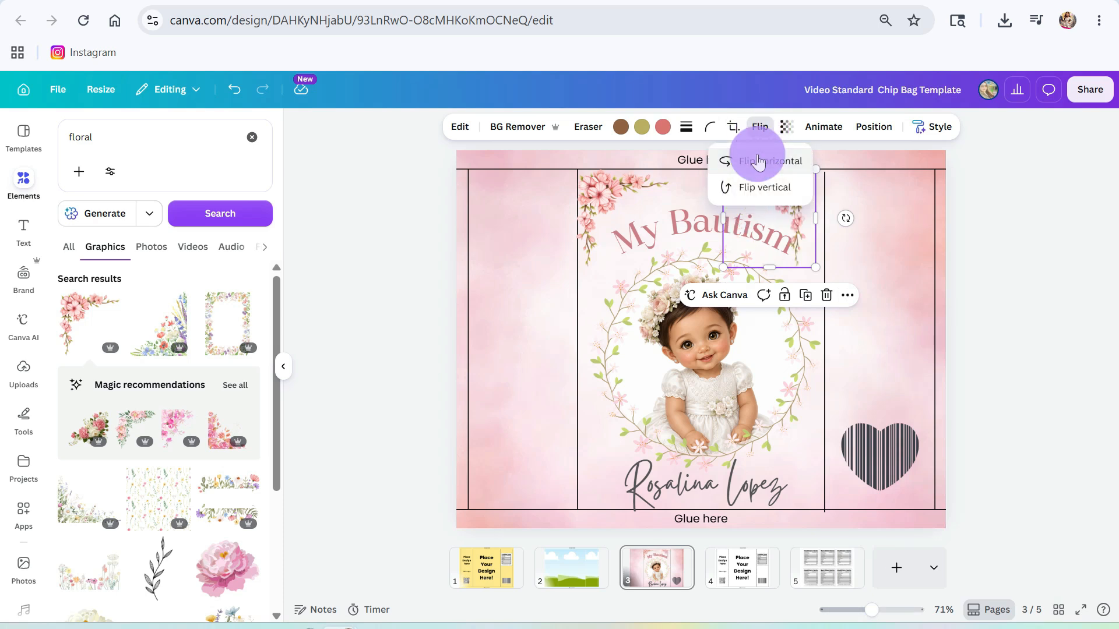
left_click(804, 227)
left_click(797, 211)
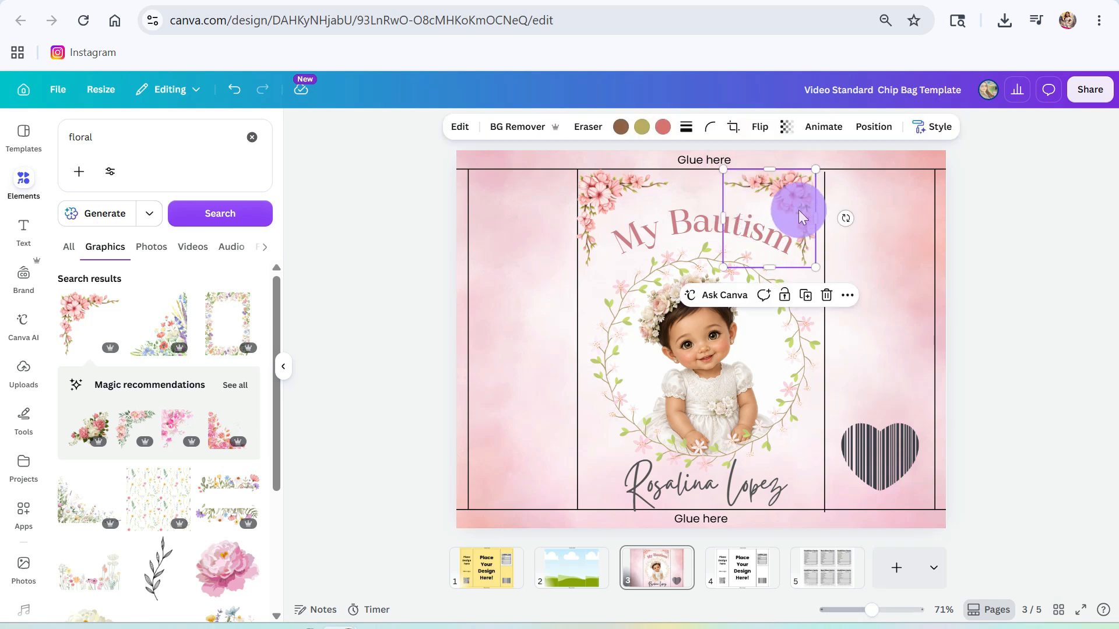
left_click_drag(799, 212, 809, 215)
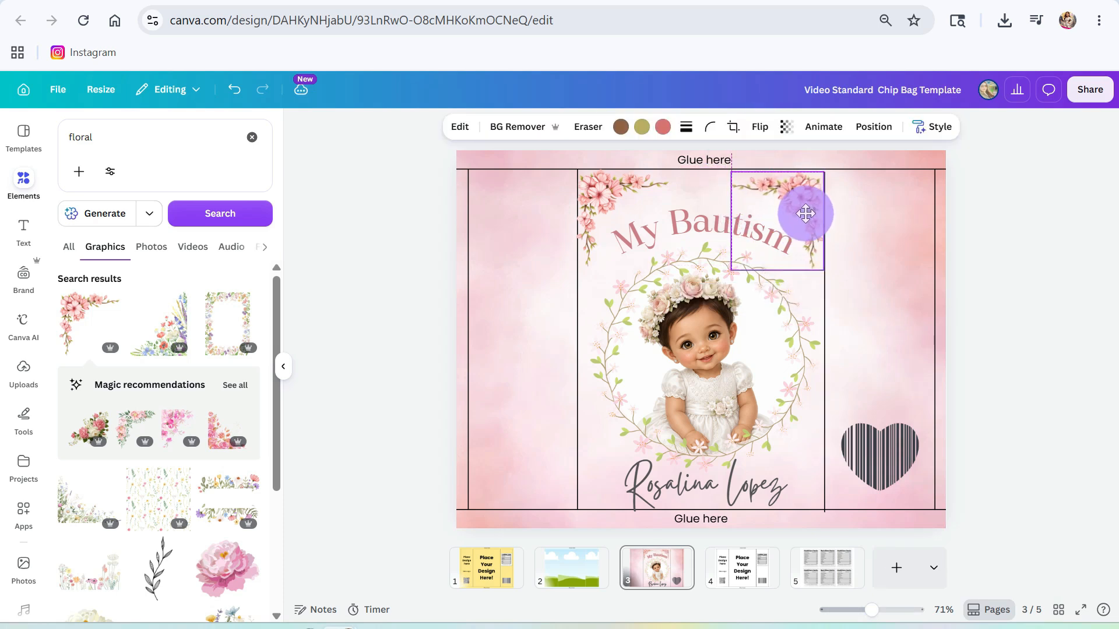
left_click_drag(806, 214, 805, 213)
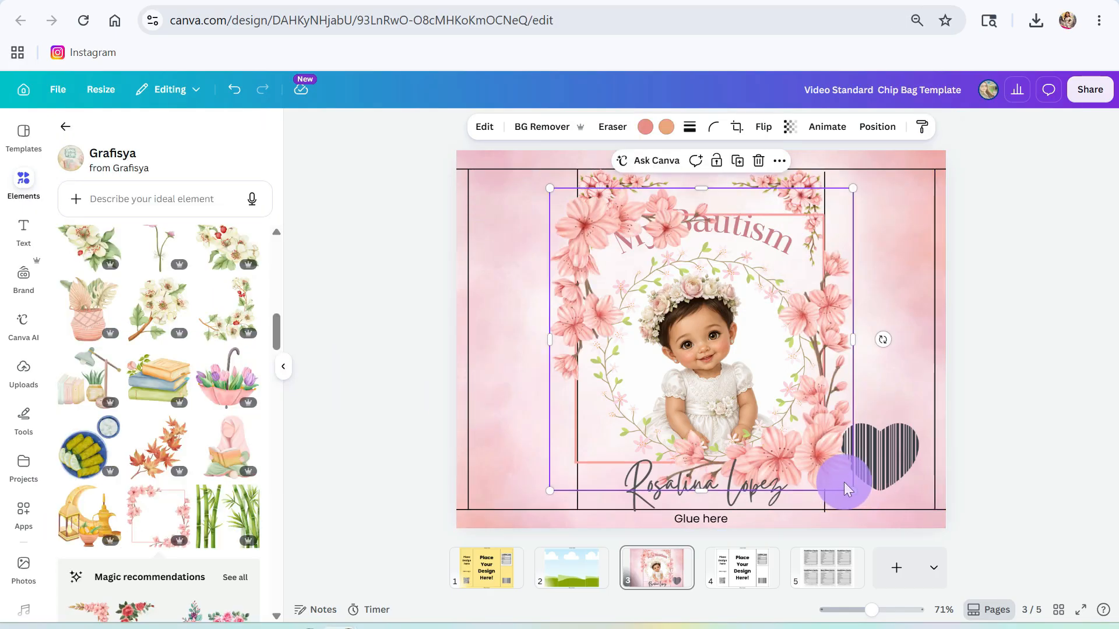
- Shrink the pink blossom frame into a small square in the left panel and show the text styles
left_click_drag(845, 488, 547, 263)
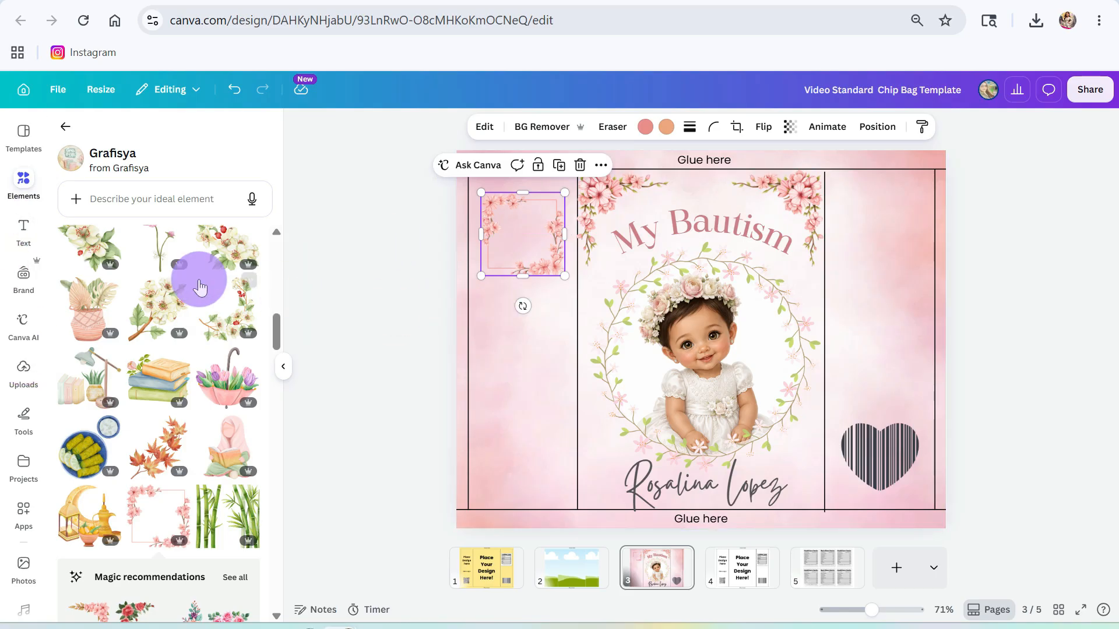
left_click(39, 233)
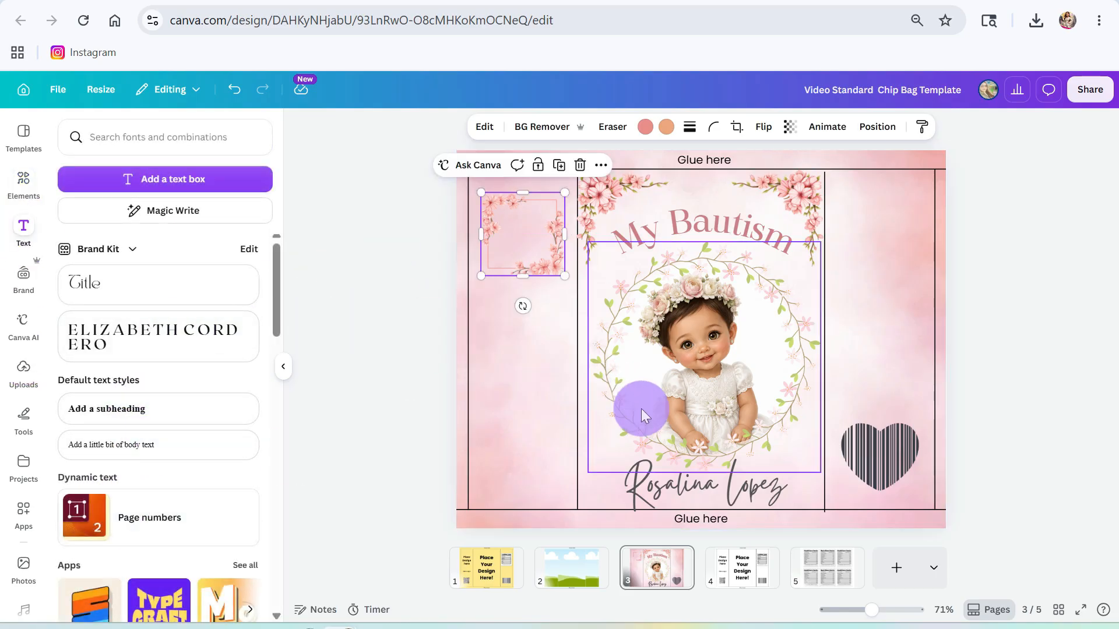
- Add body text 'Thank you for sharing my special day', then move the floral frame top-left and enlarge it
left_click(113, 446)
type("Thank yo")
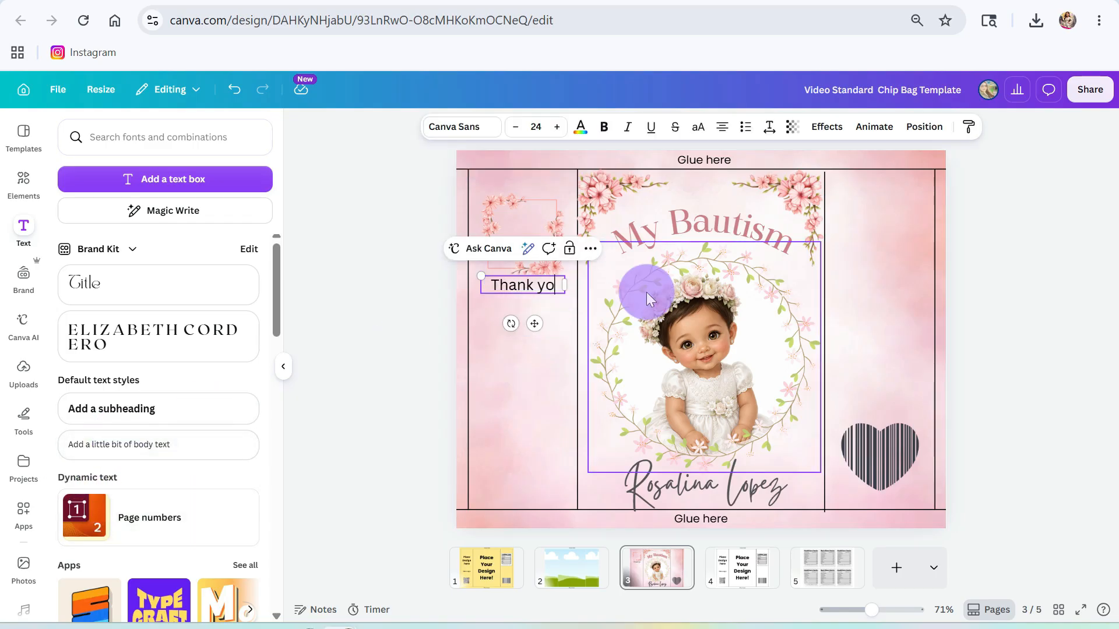
type("u for shar")
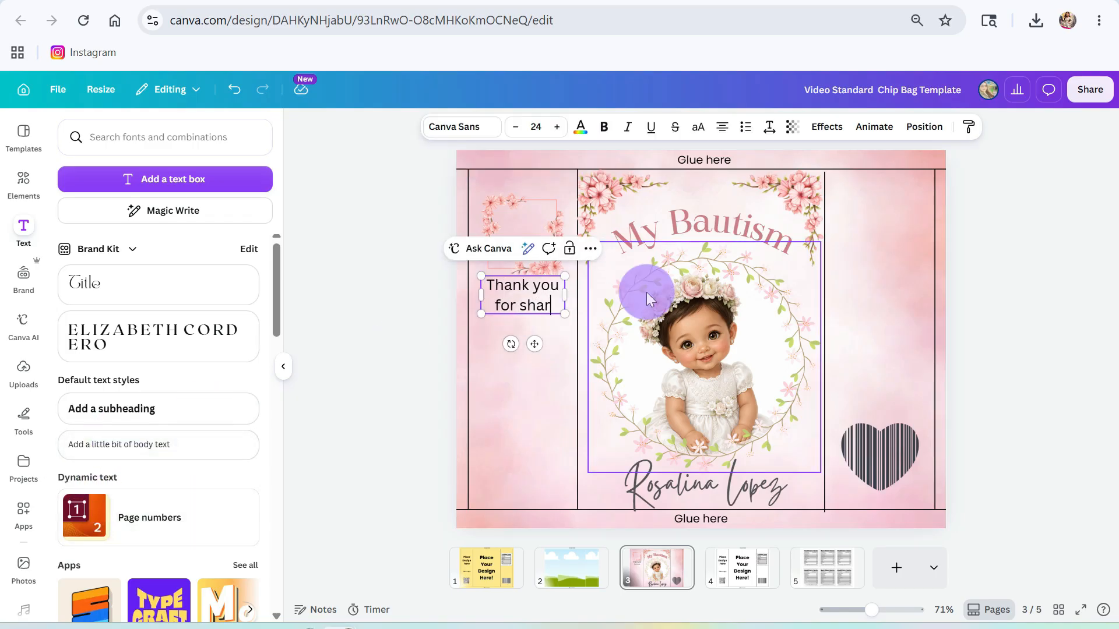
type("ing my spe")
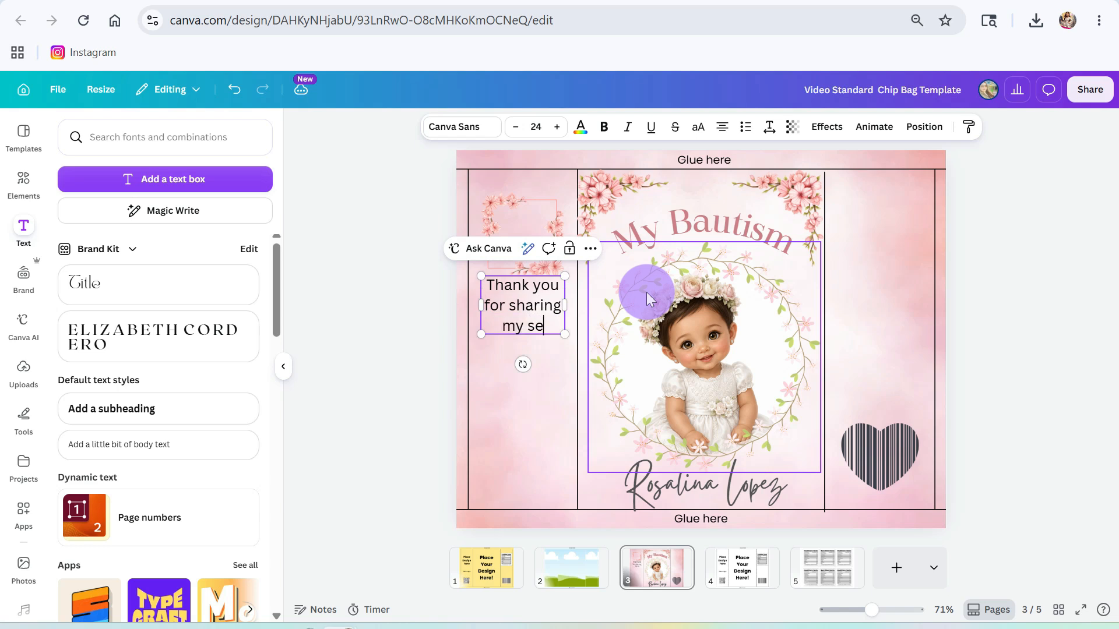
type("cial")
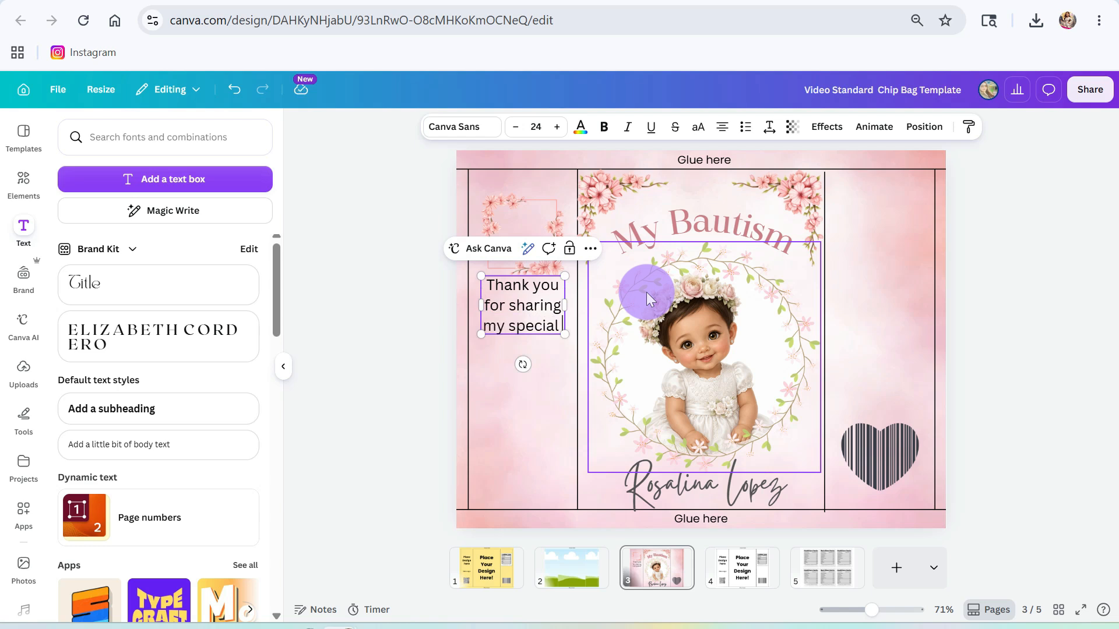
type(" day")
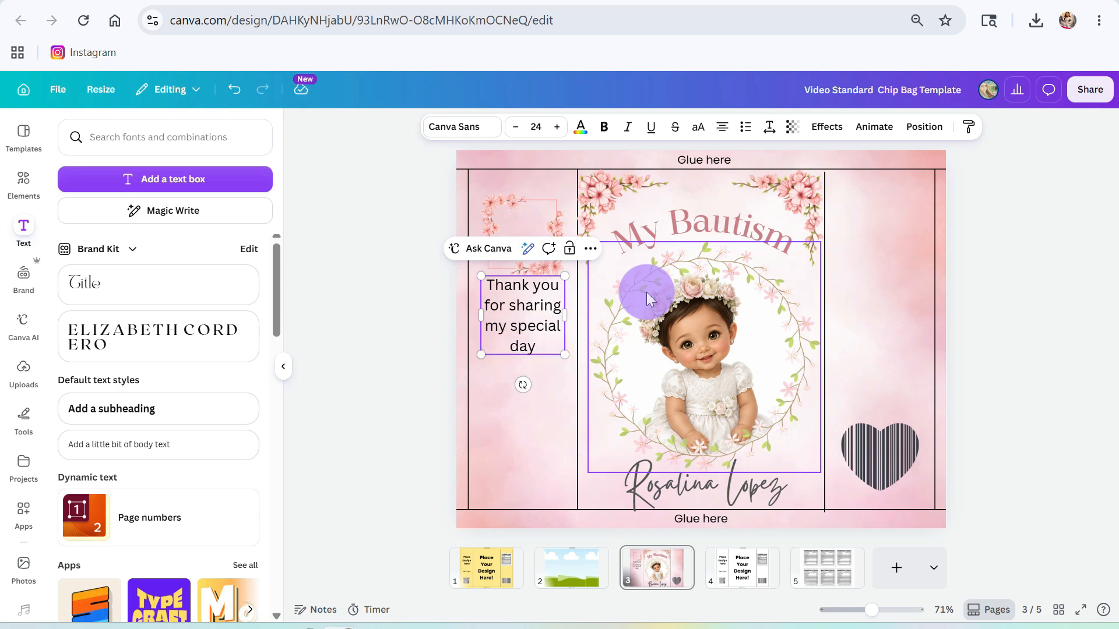
left_click(522, 210)
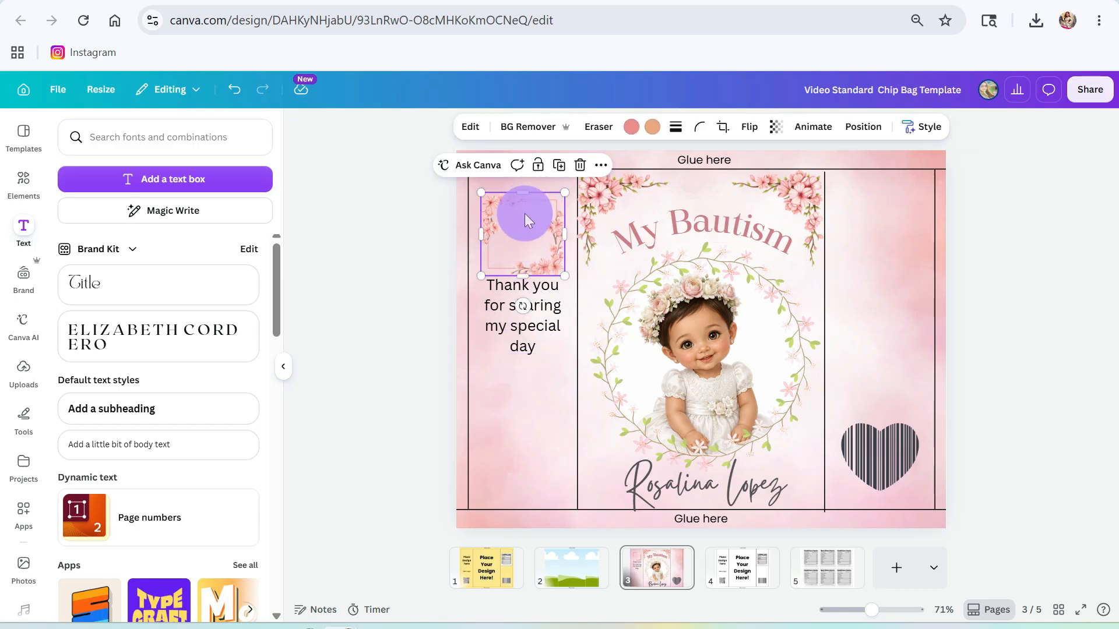
left_click_drag(524, 213, 512, 192)
left_click_drag(555, 255, 579, 272)
- Move the floral frame behind the message and make the text size 21 in dark grey
left_click_drag(532, 237, 543, 333)
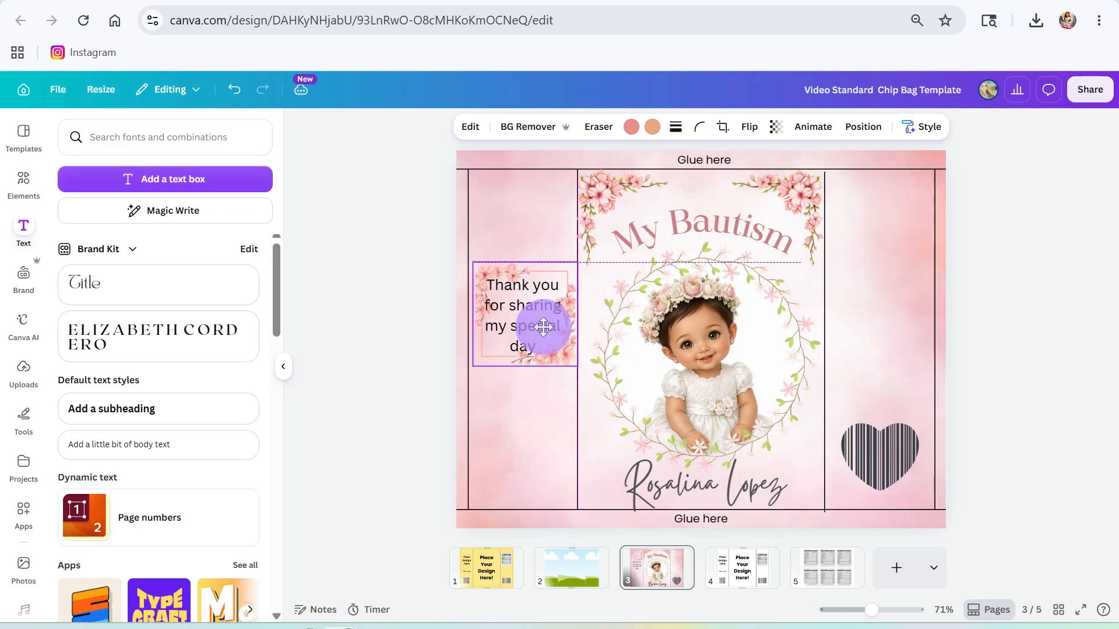
left_click(534, 309)
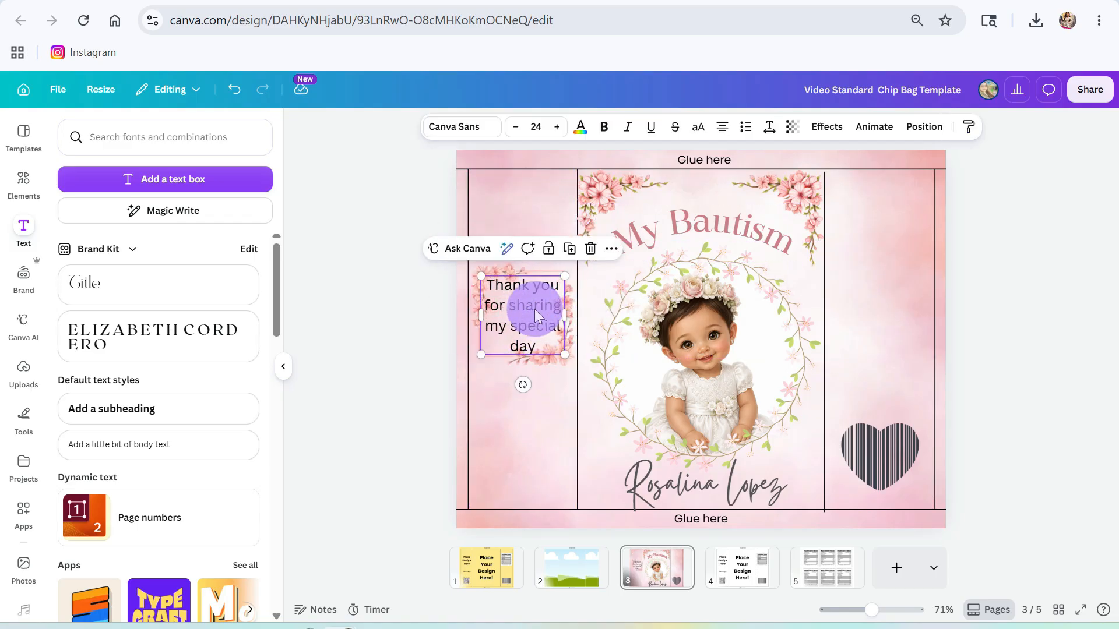
double_click(534, 309)
left_click(516, 127)
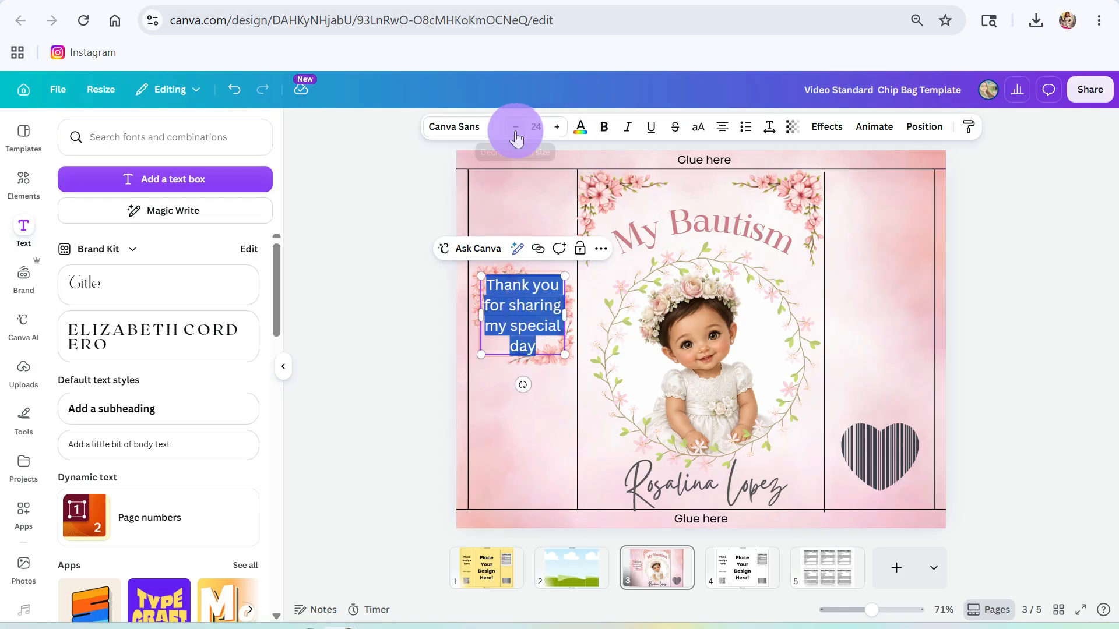
left_click(516, 127)
left_click(516, 128)
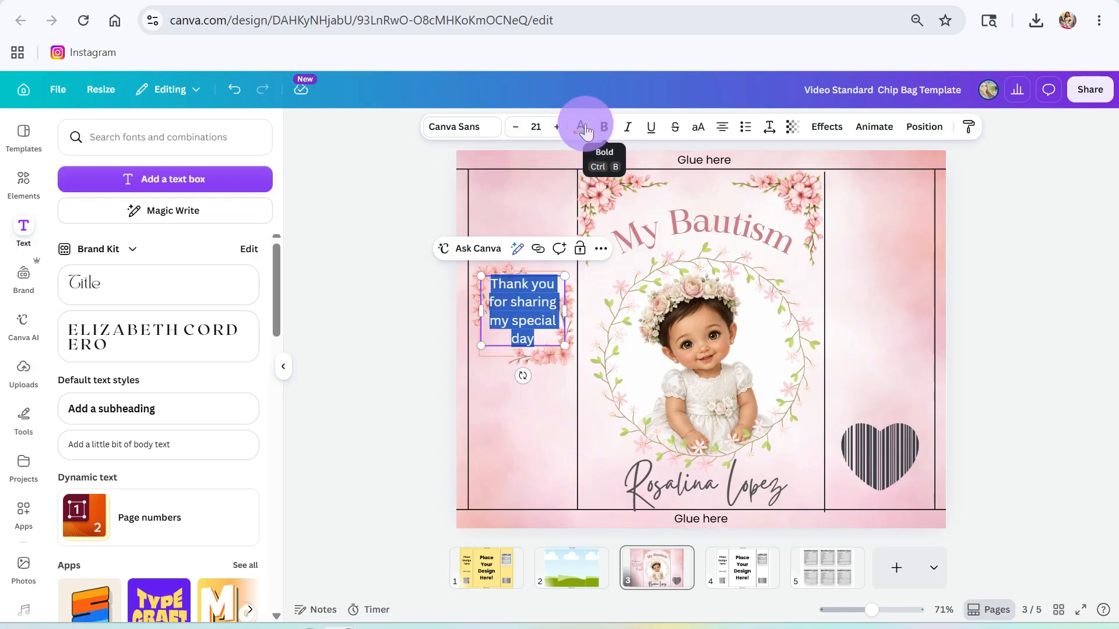
left_click(582, 133)
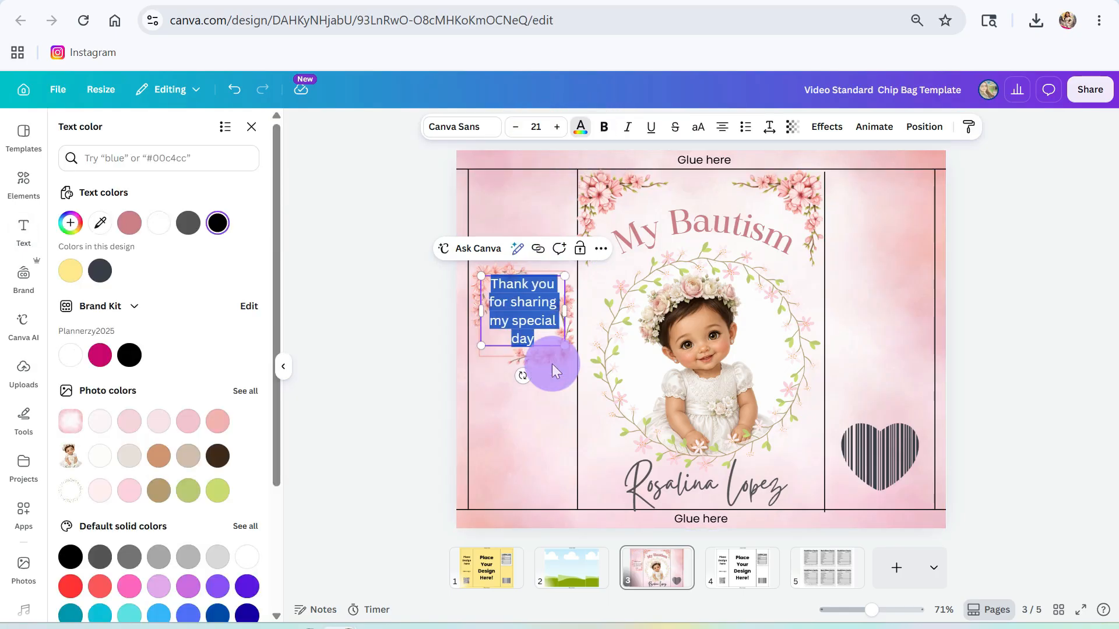
left_click(189, 222)
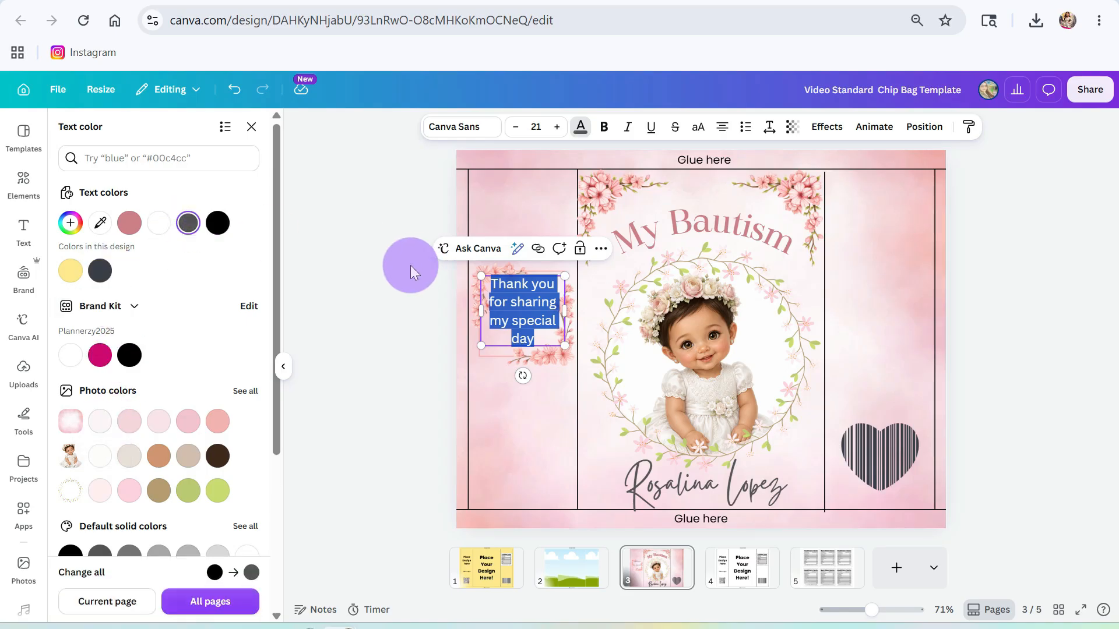
- Set the message's letter spacing to -25 and line spacing to 1.61
left_click(769, 131)
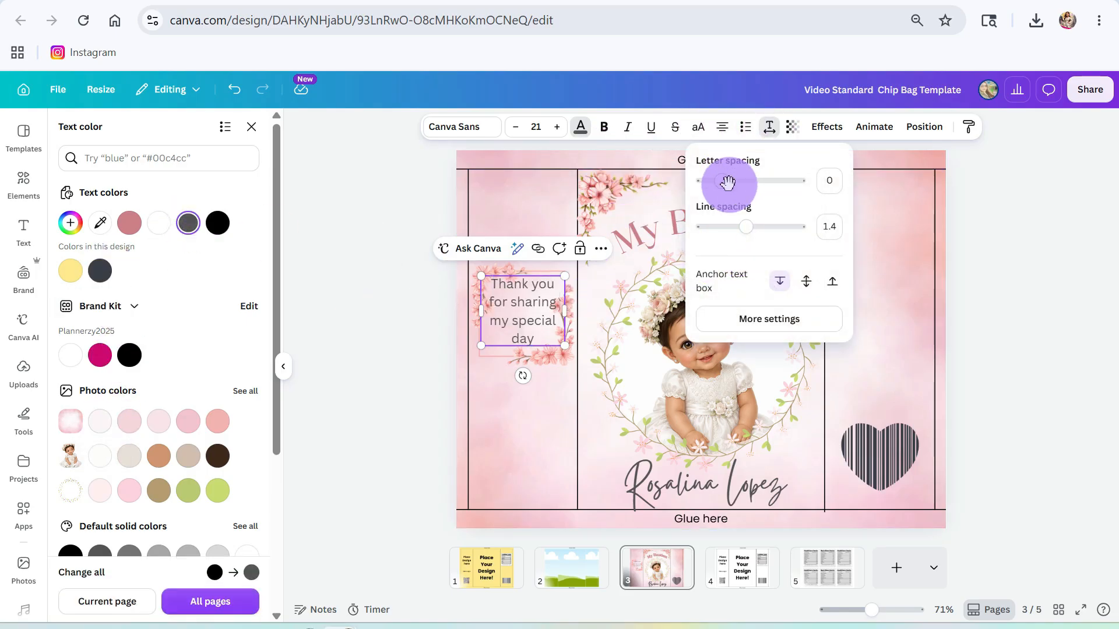
left_click_drag(728, 182, 712, 196)
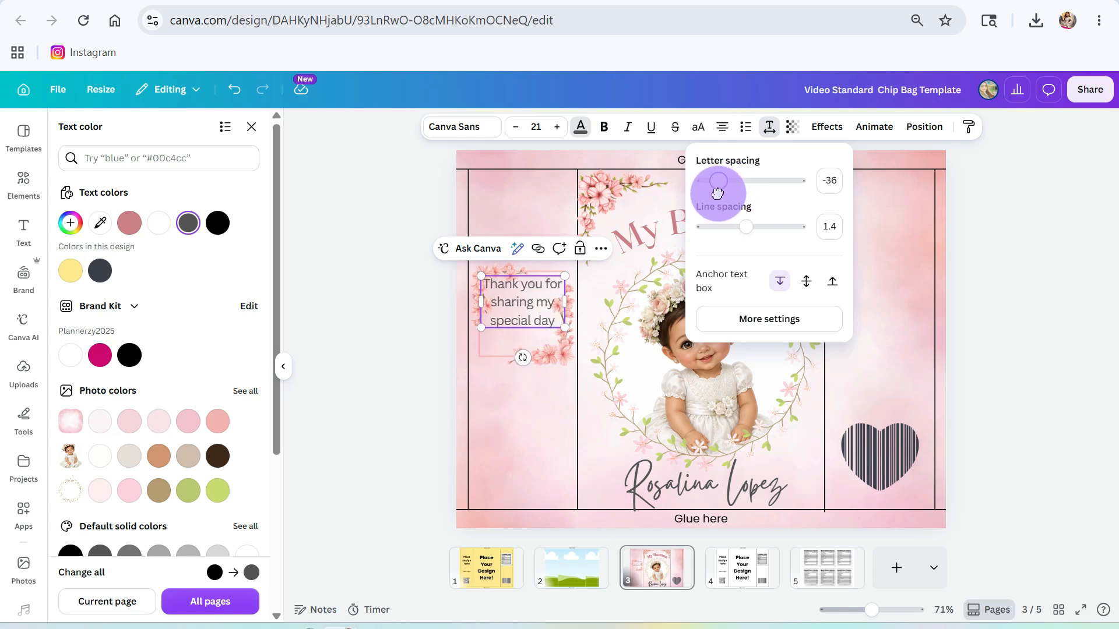
left_click_drag(718, 192, 717, 188)
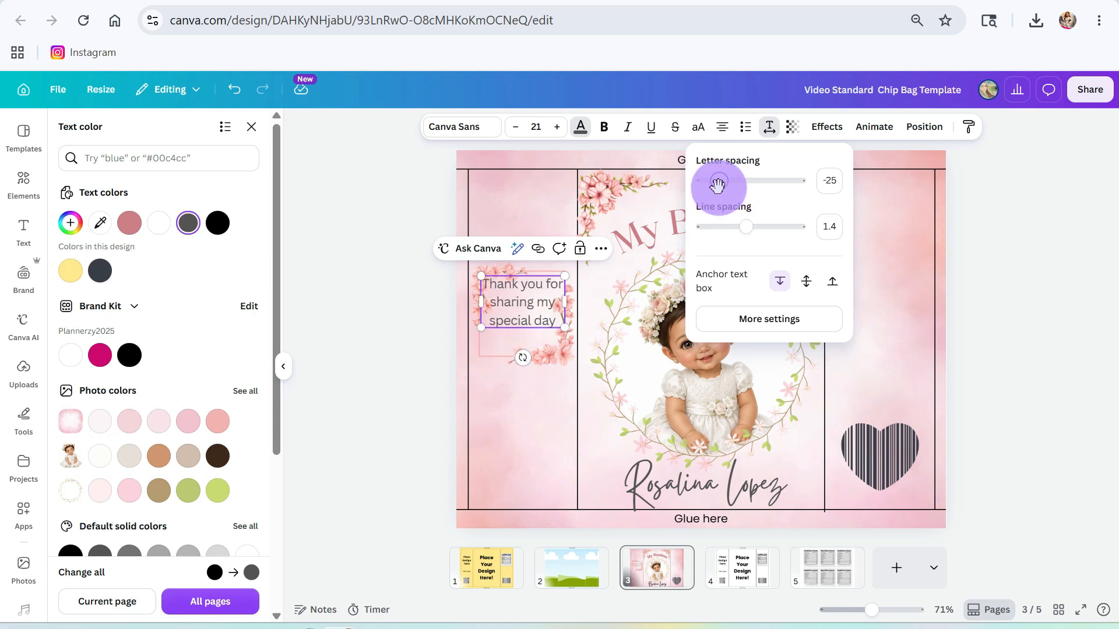
mouse_move(747, 224)
left_mouse_down()
mouse_move(735, 226)
mouse_move(758, 222)
left_mouse_up()
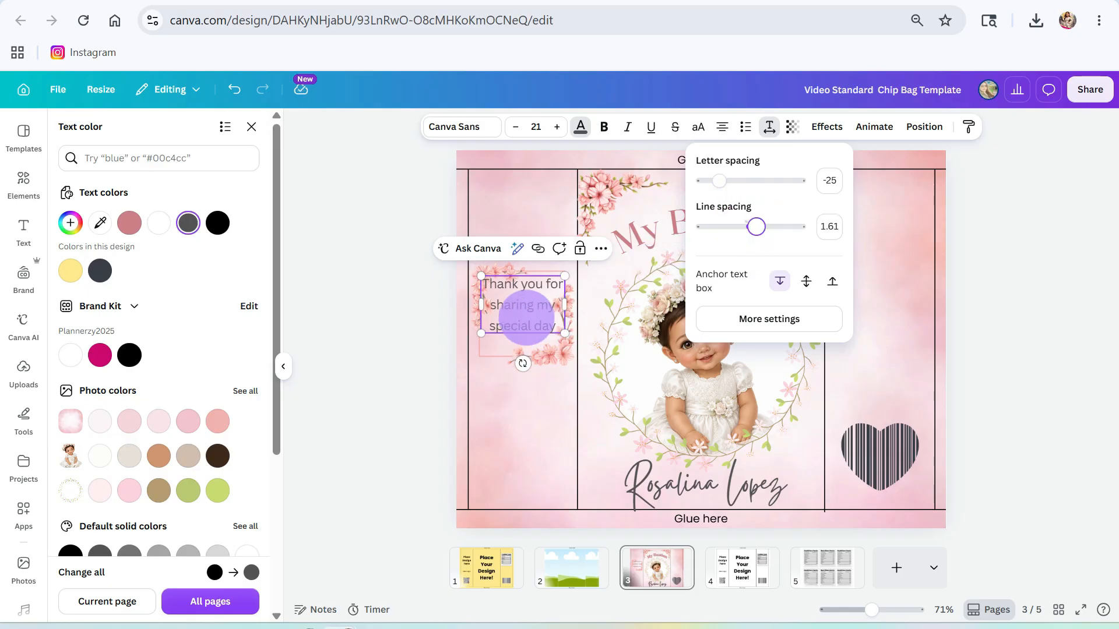
left_click(512, 387)
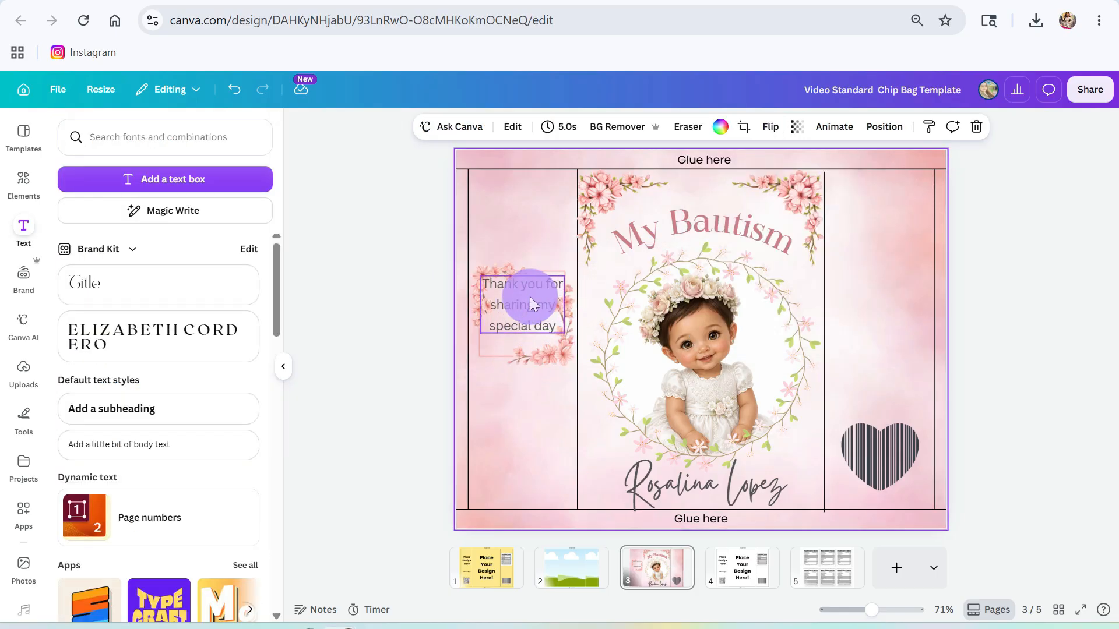
- Reduce the thank-you note to size 19 and centre it within the widened pink flower frame
left_click_drag(525, 294, 528, 319)
double_click(524, 315)
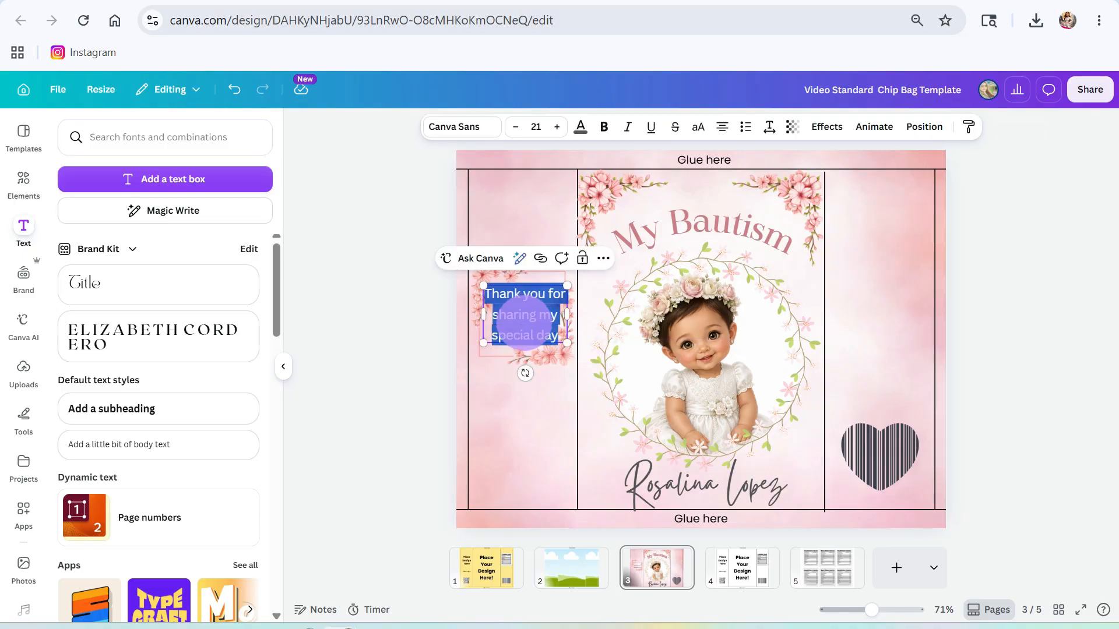
left_click(523, 130)
left_click(523, 130)
left_click(517, 352)
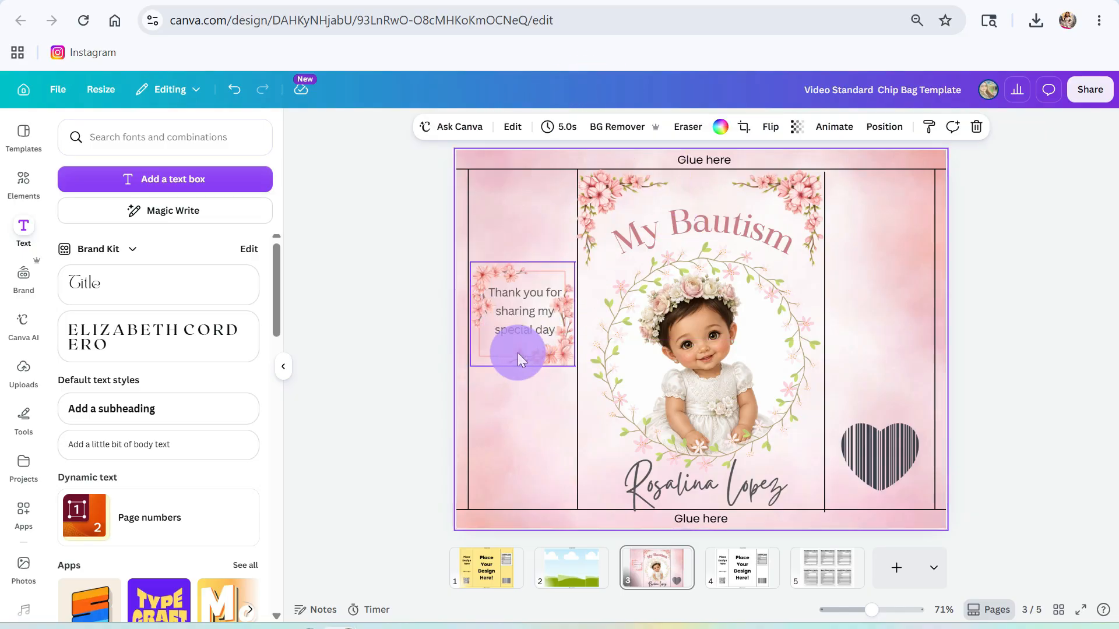
left_click_drag(515, 324, 515, 327)
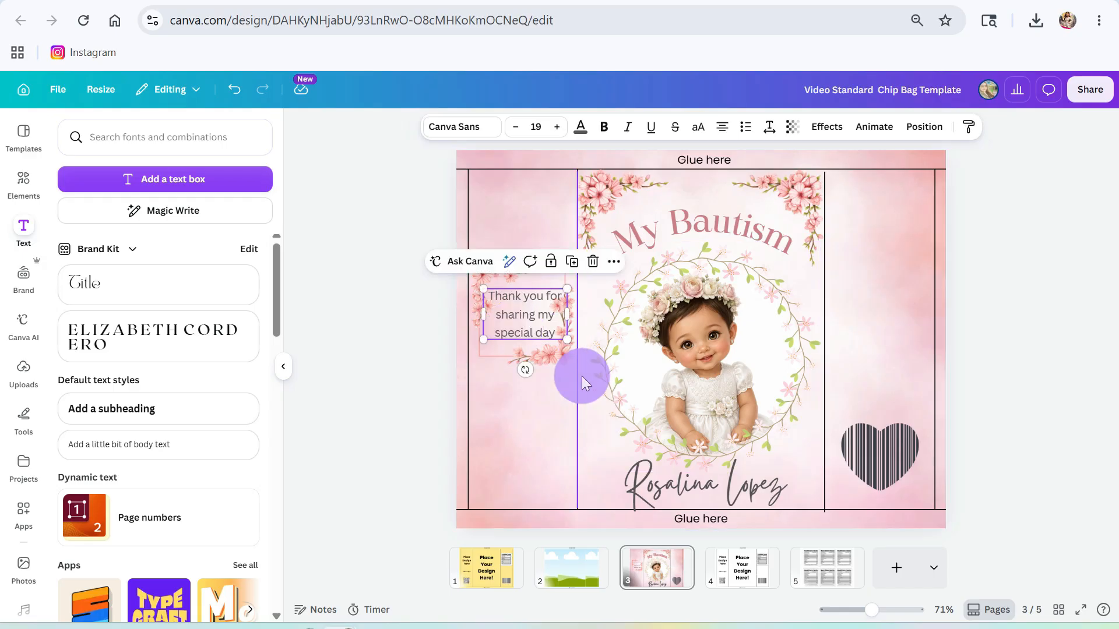
left_click(558, 350)
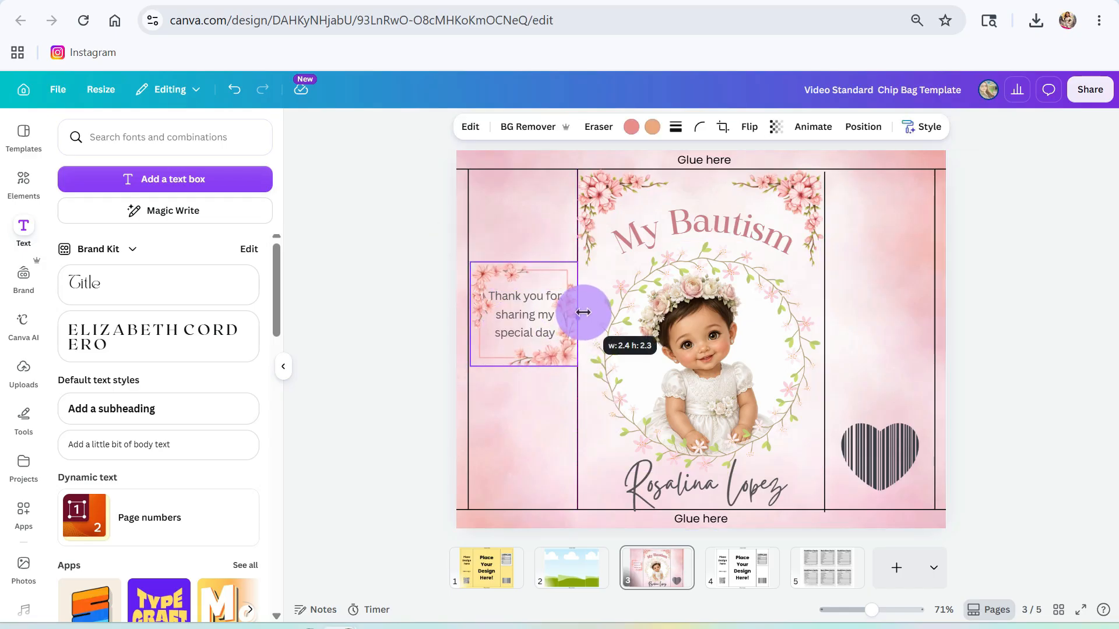
left_click_drag(583, 313, 583, 312)
left_click(518, 336)
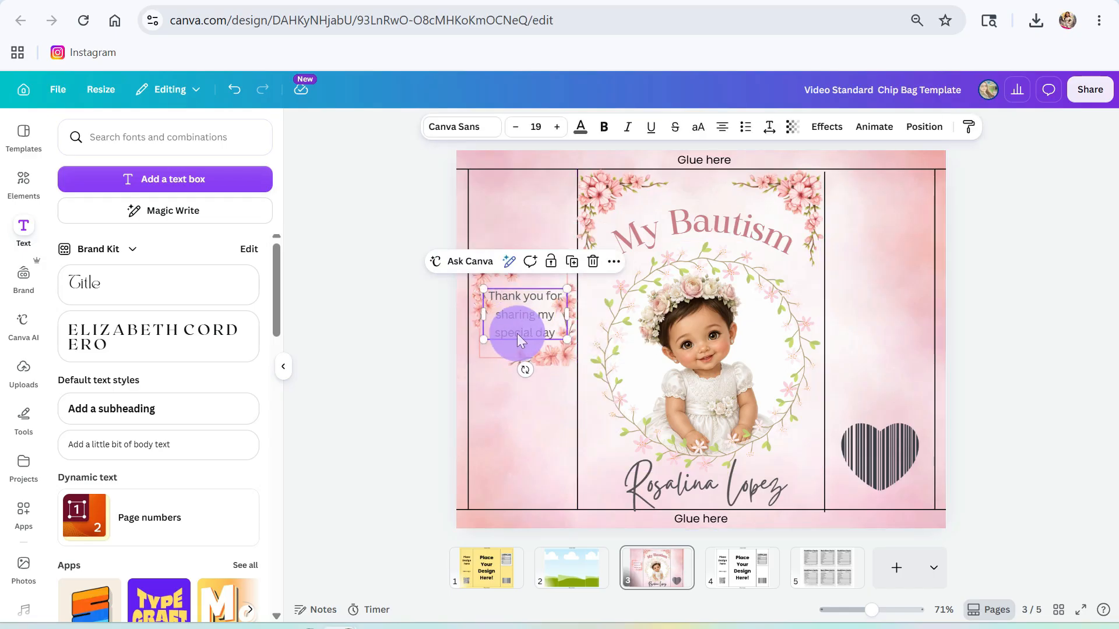
left_click(536, 428)
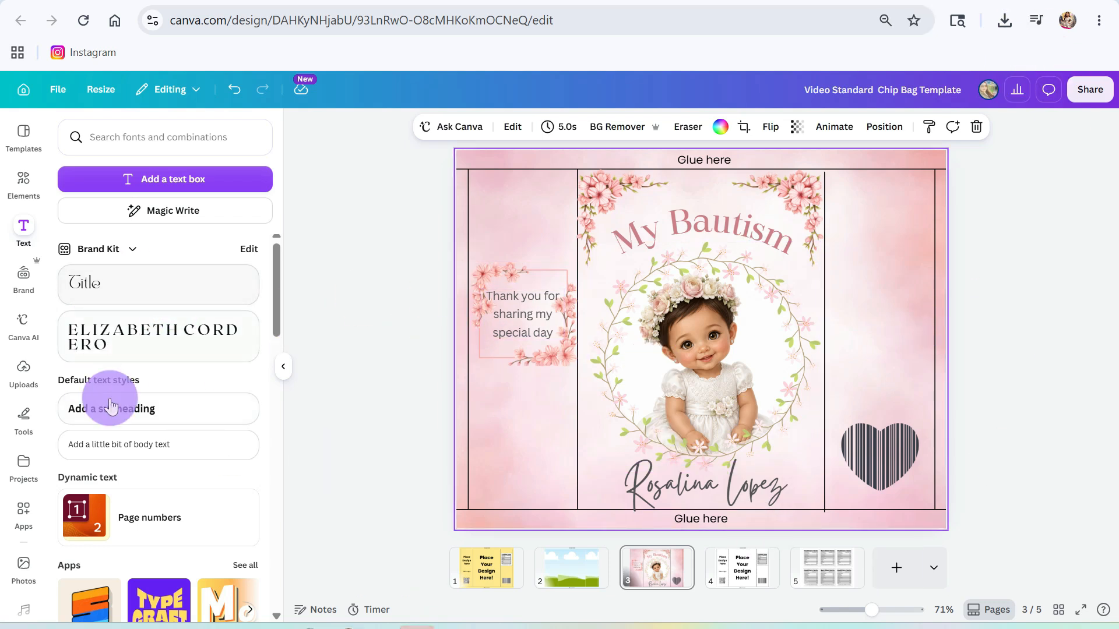
left_click(123, 348)
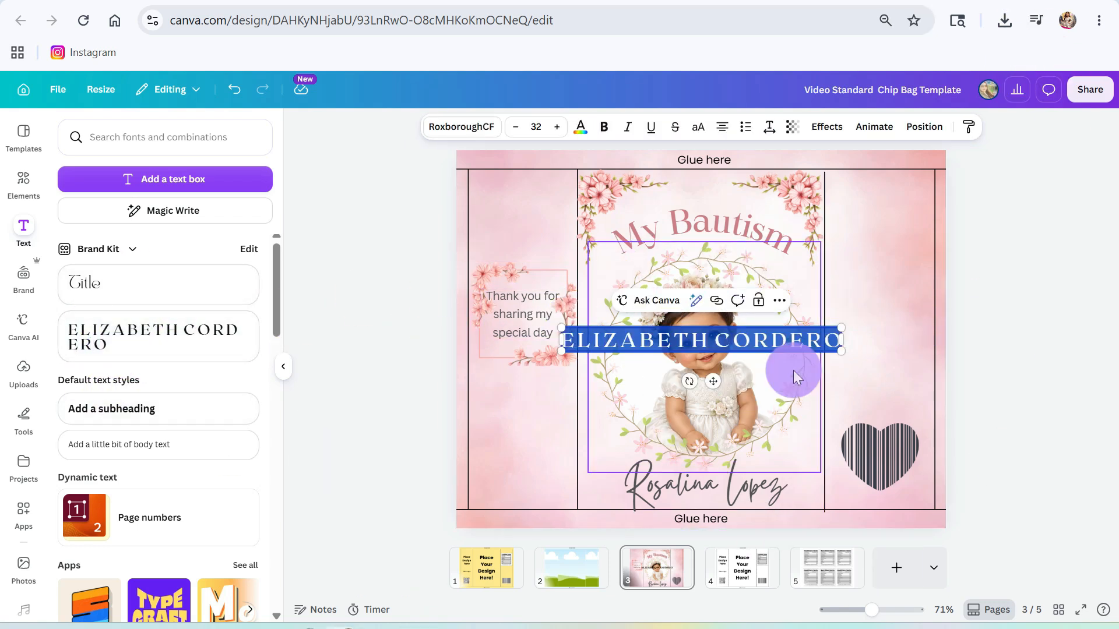
left_click_drag(842, 336, 666, 442)
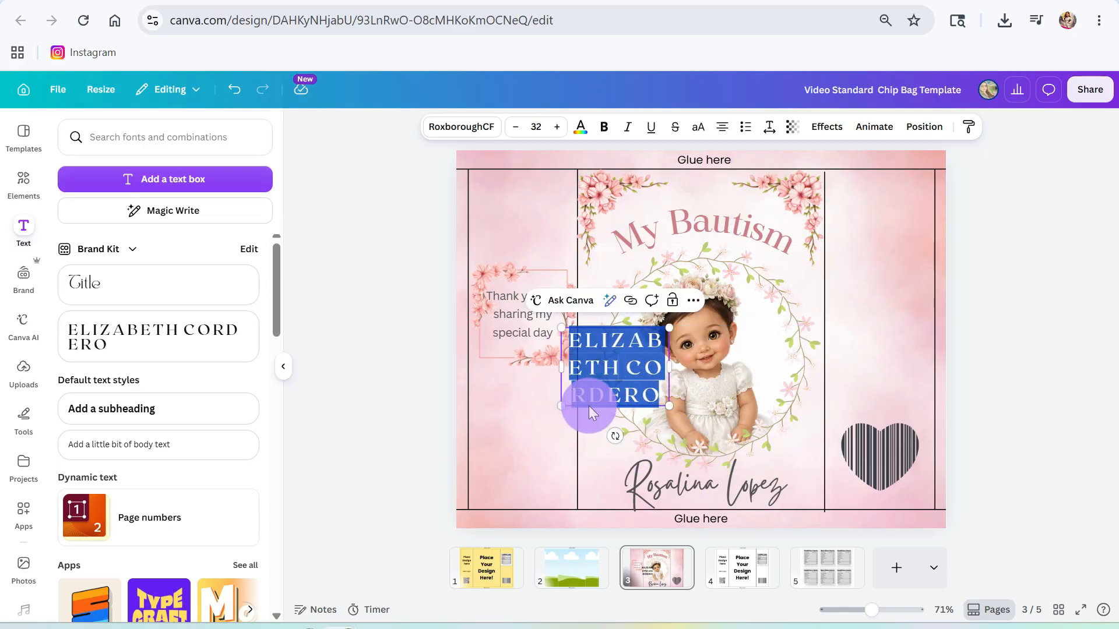
left_click_drag(607, 385, 844, 257)
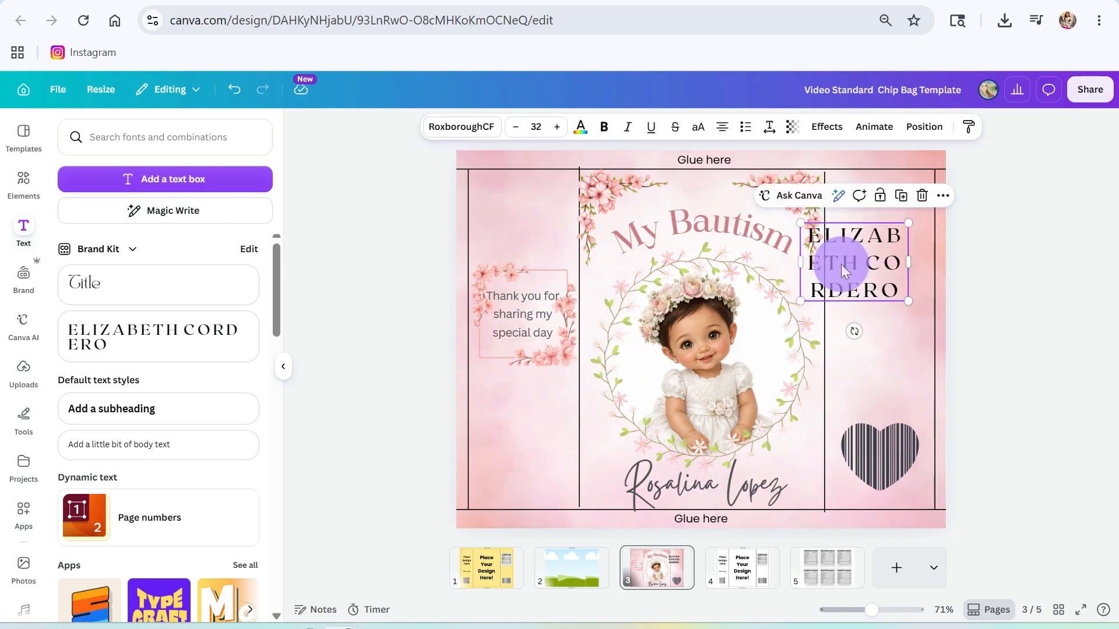
key("Delete")
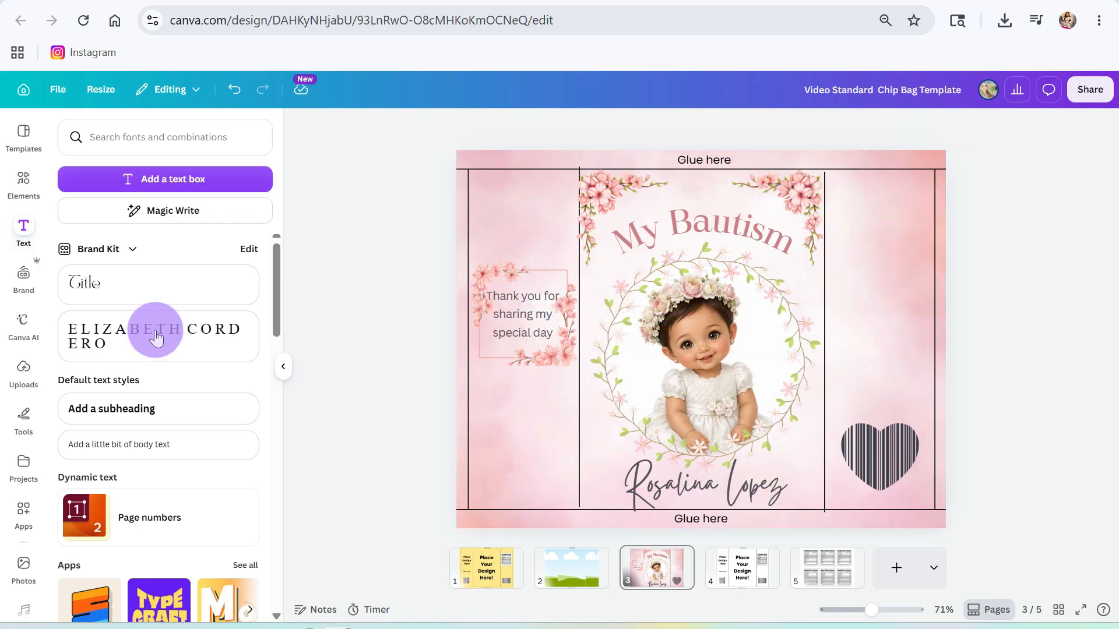
- Add a narrow 'Add a subheading' box at the top of the right panel
left_click(164, 408)
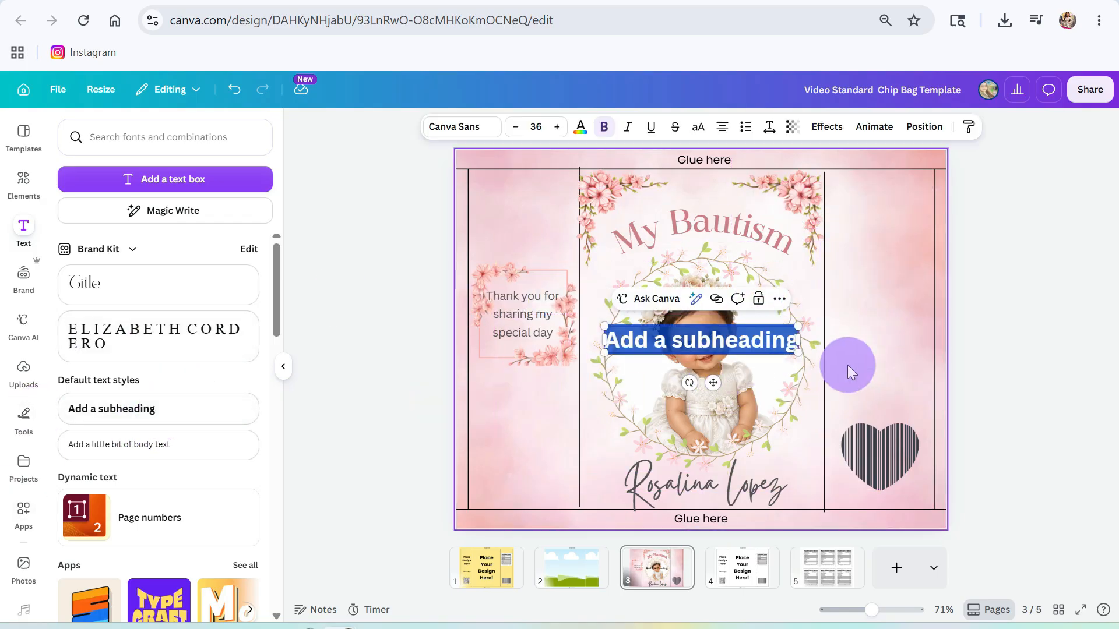
left_click_drag(799, 341, 692, 350)
left_click_drag(657, 393, 876, 252)
left_click(531, 399)
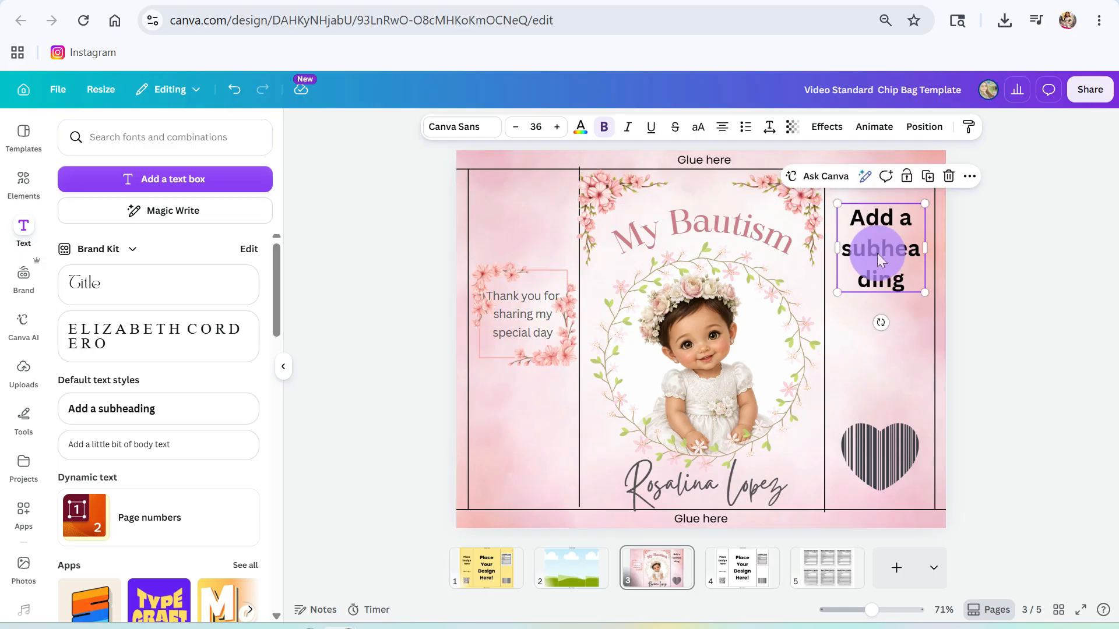
- Set the subheading's font size to 20, then open a new browser tab
double_click(876, 253)
left_click(548, 129)
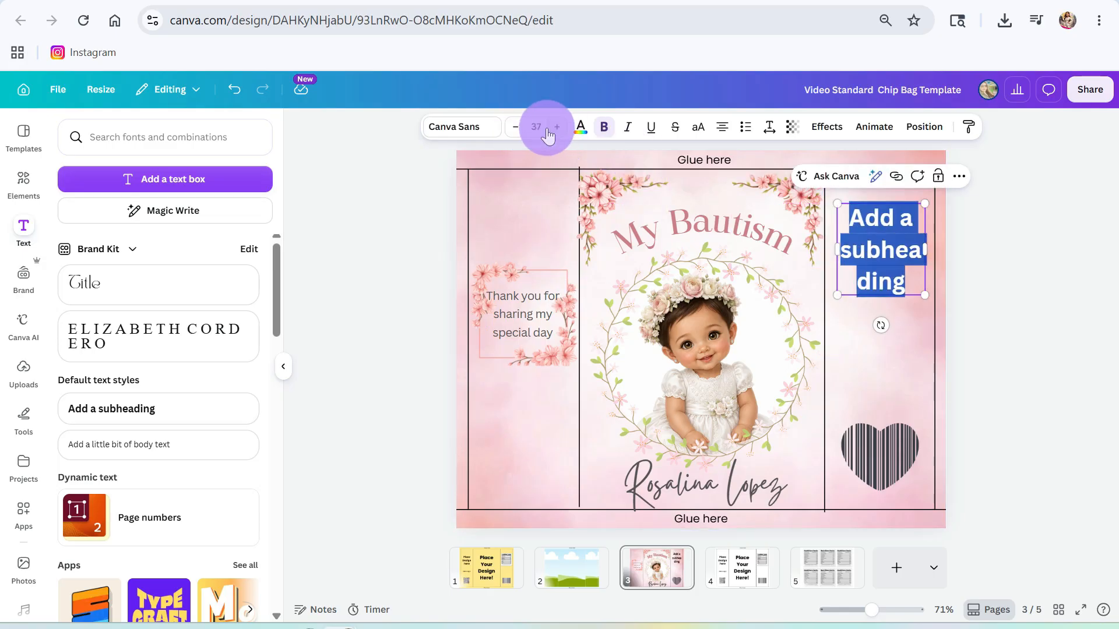
left_click(534, 127)
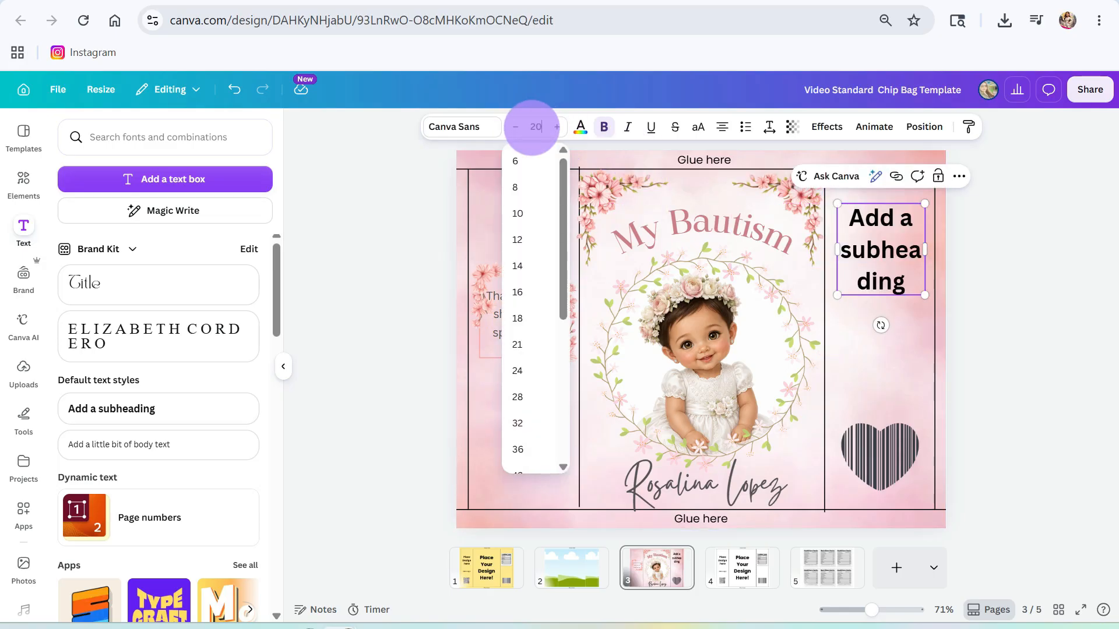
key("Return")
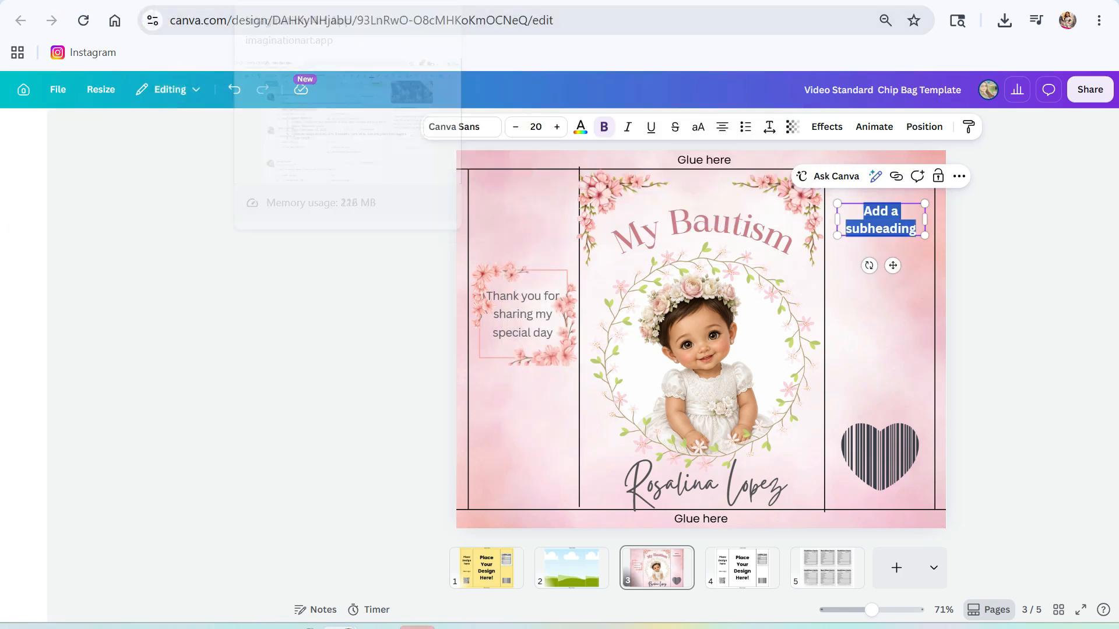
left_click(1003, 1)
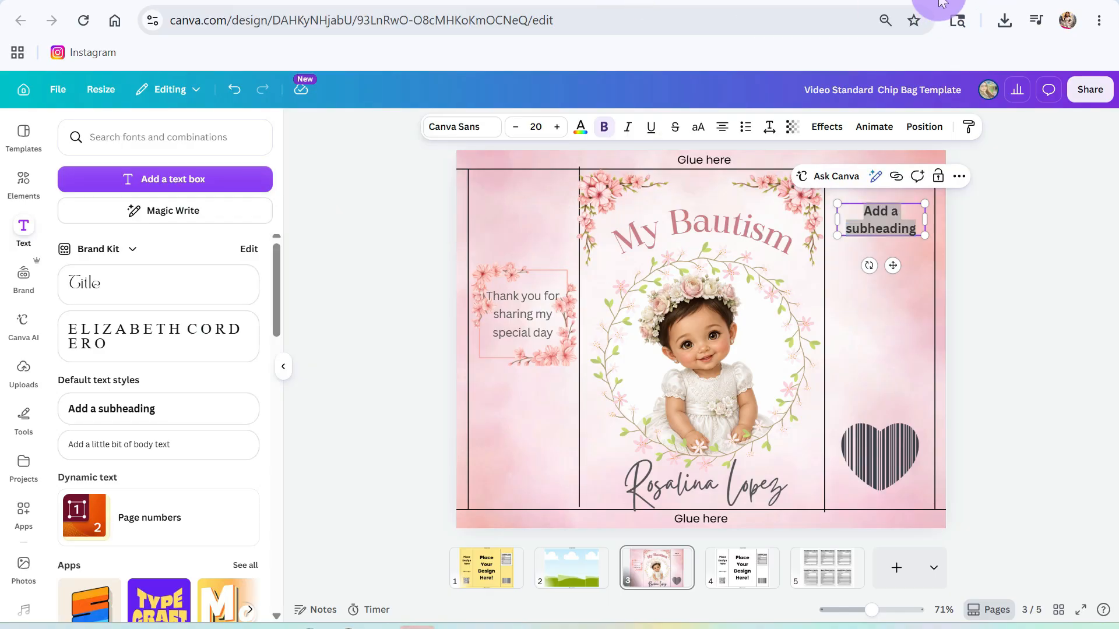
left_click(938, 1)
- Search Google for 'baptism phrases'
left_click(437, 331)
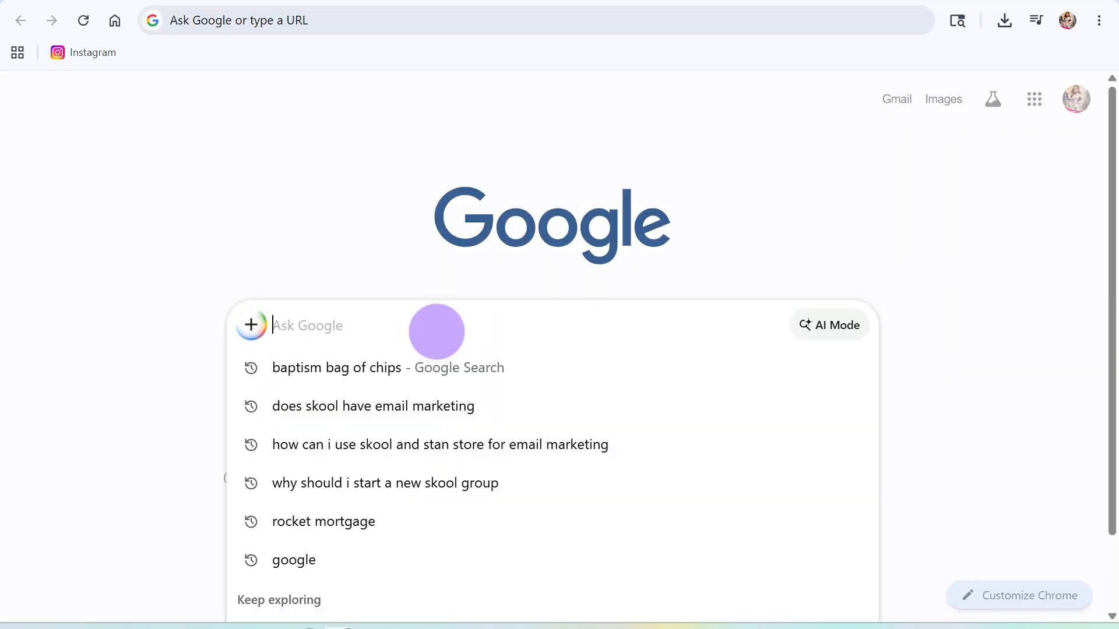
type("bapt")
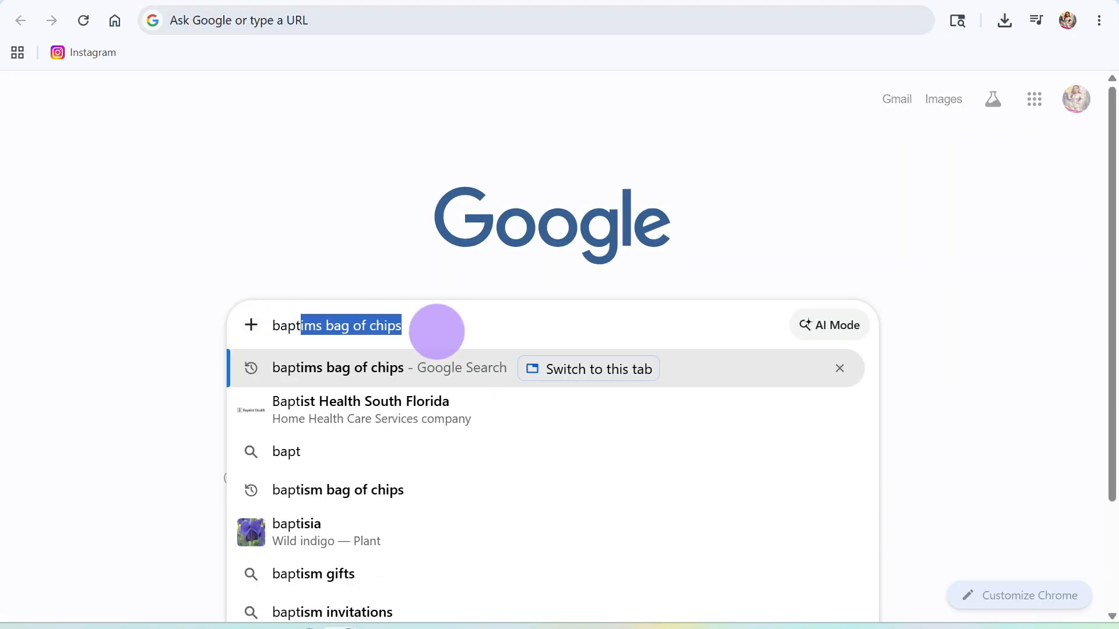
key("BackSpace")
type("ism ")
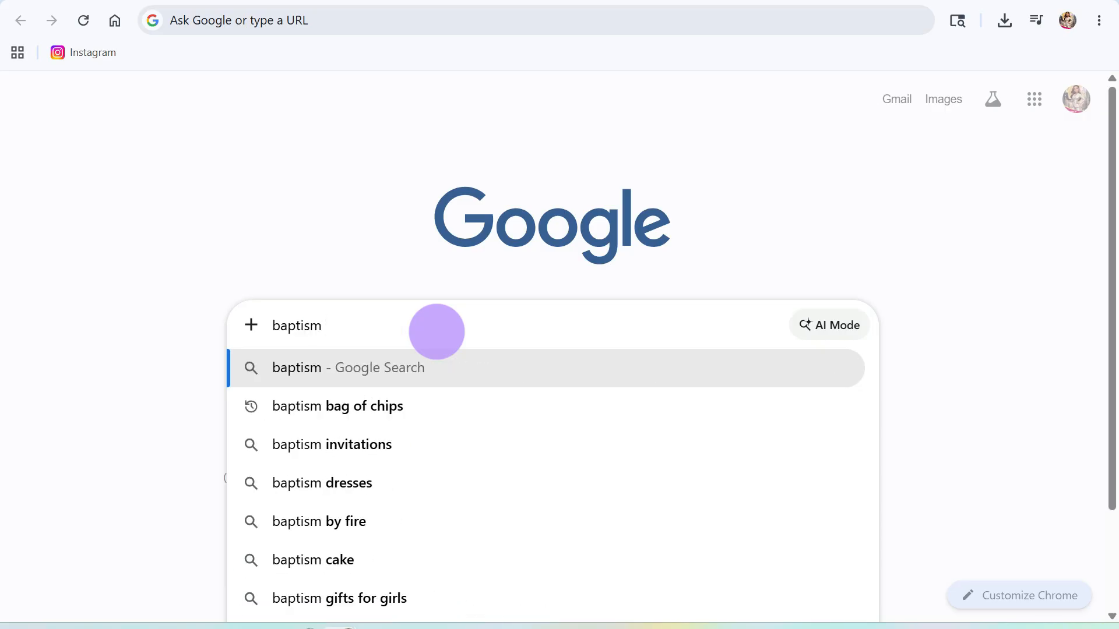
type("p")
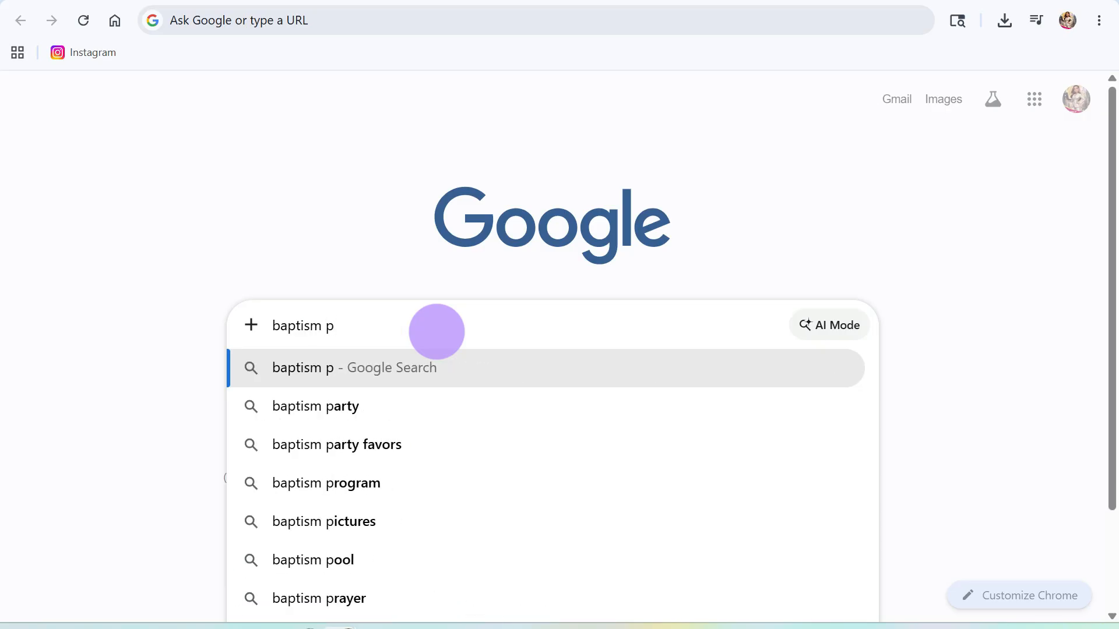
type("hrases")
key("Return")
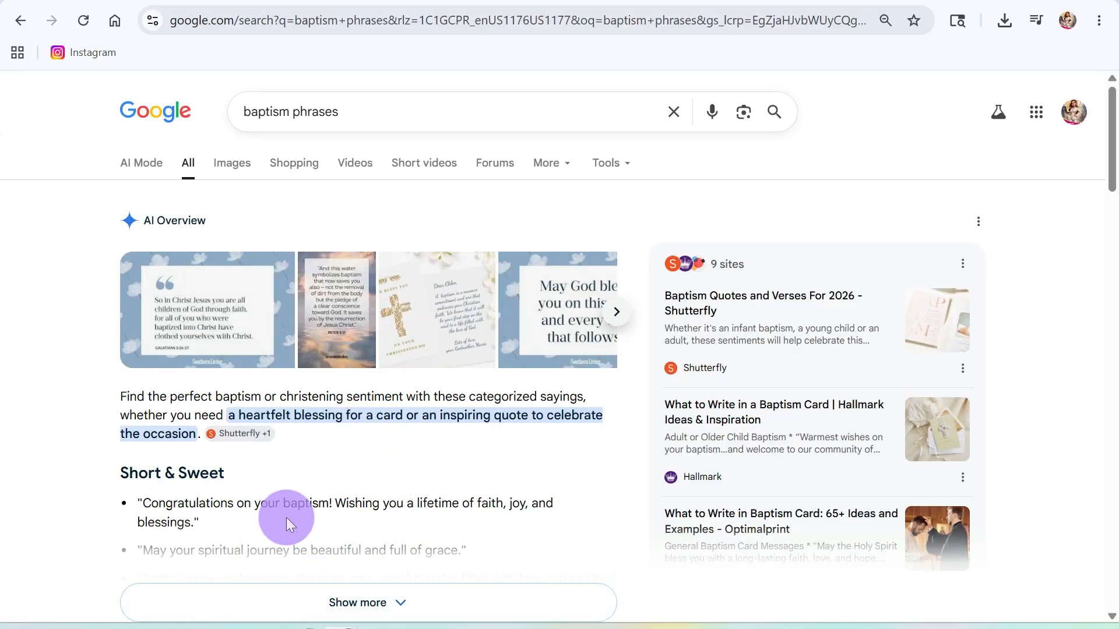
- Expand the AI Overview and highlight the blessing 'One tiny hand to guide and hold'
scroll(287, 525, "down", 2)
left_click(370, 524)
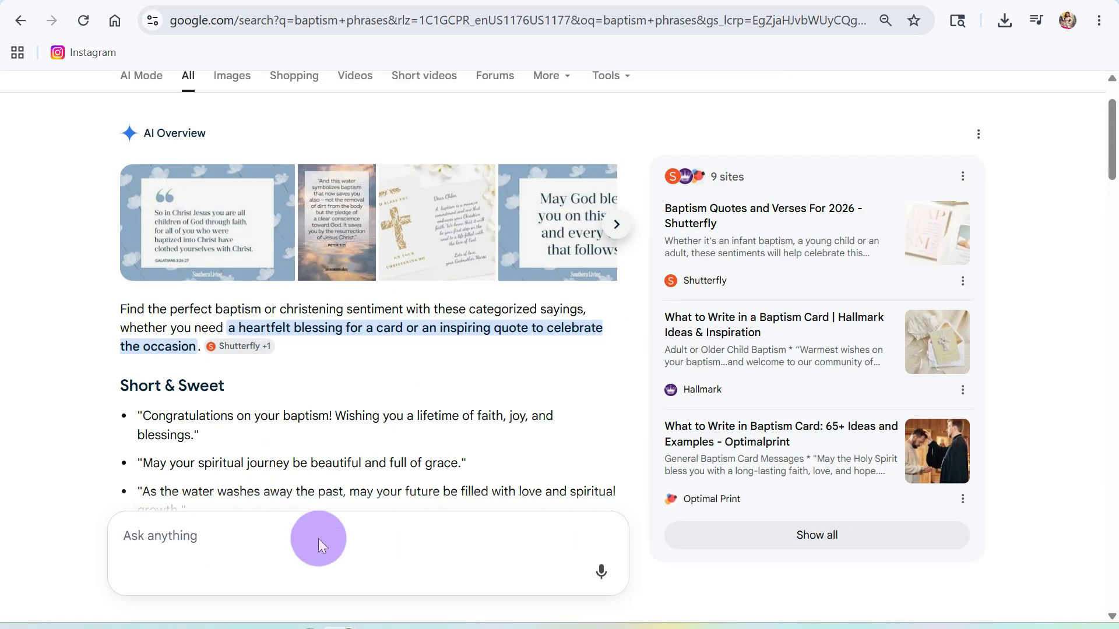
scroll(321, 525, "down", 2)
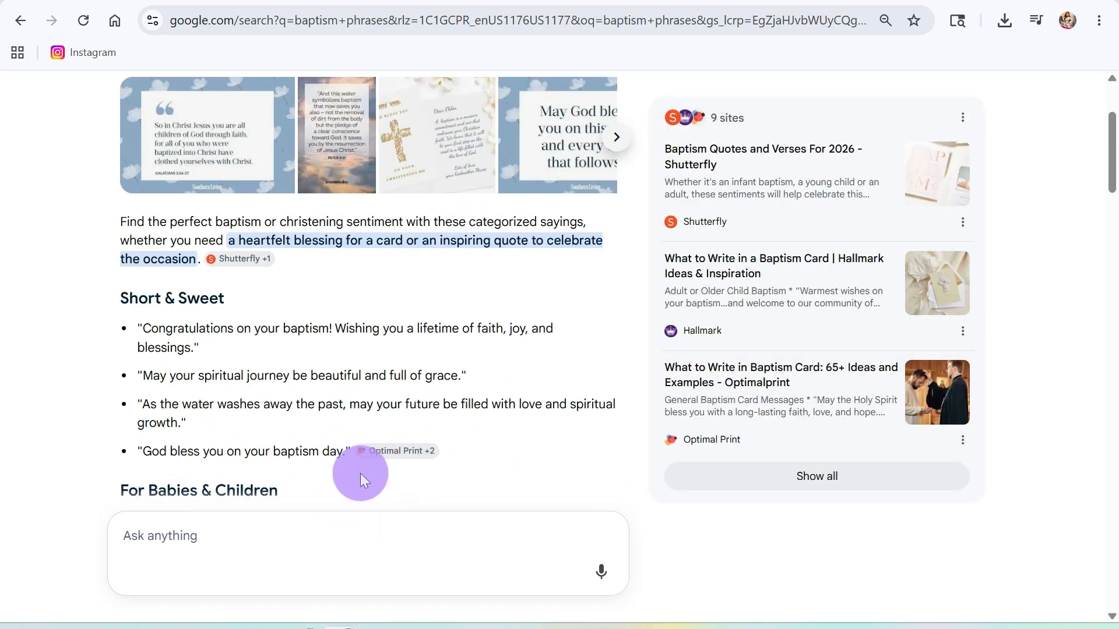
scroll(360, 473, "down", 3)
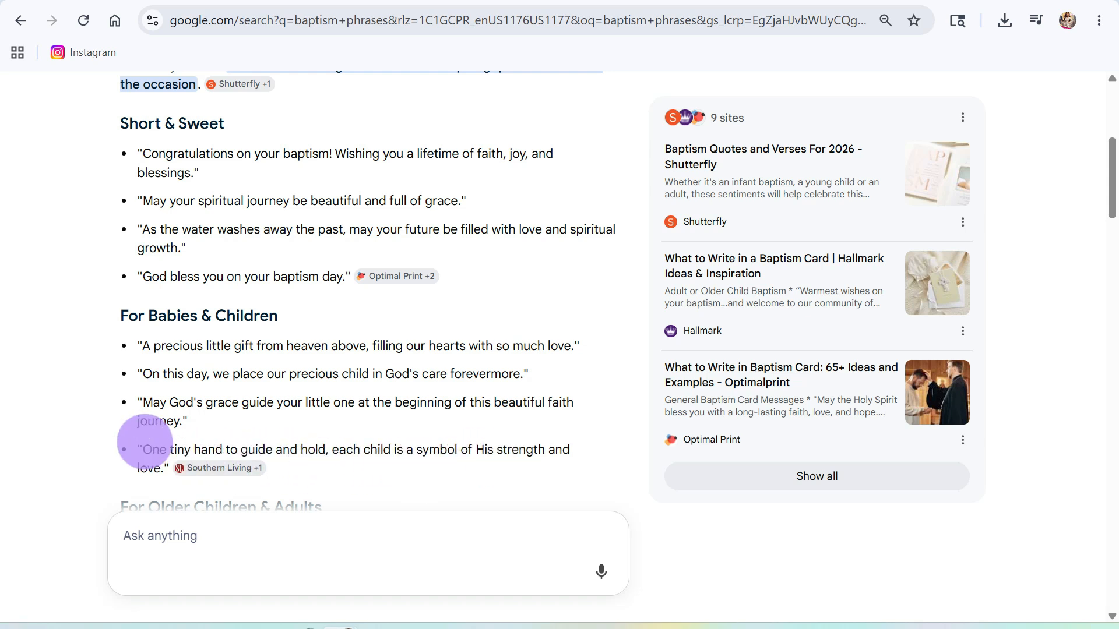
left_click_drag(140, 449, 164, 464)
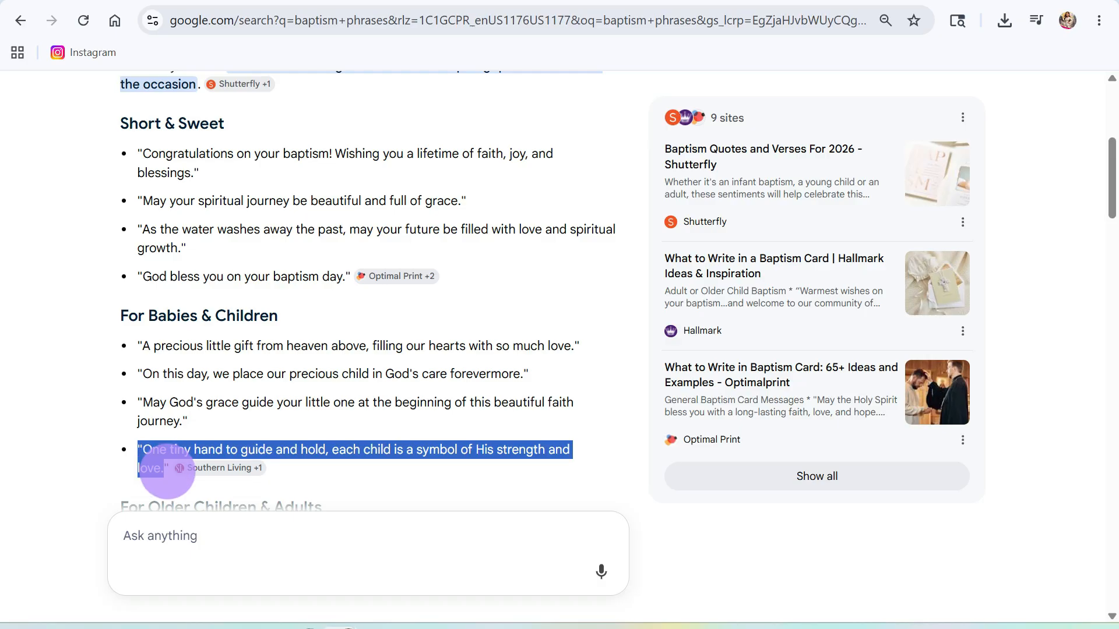
left_click_drag(168, 470, 140, 452)
key("ctrl+c")
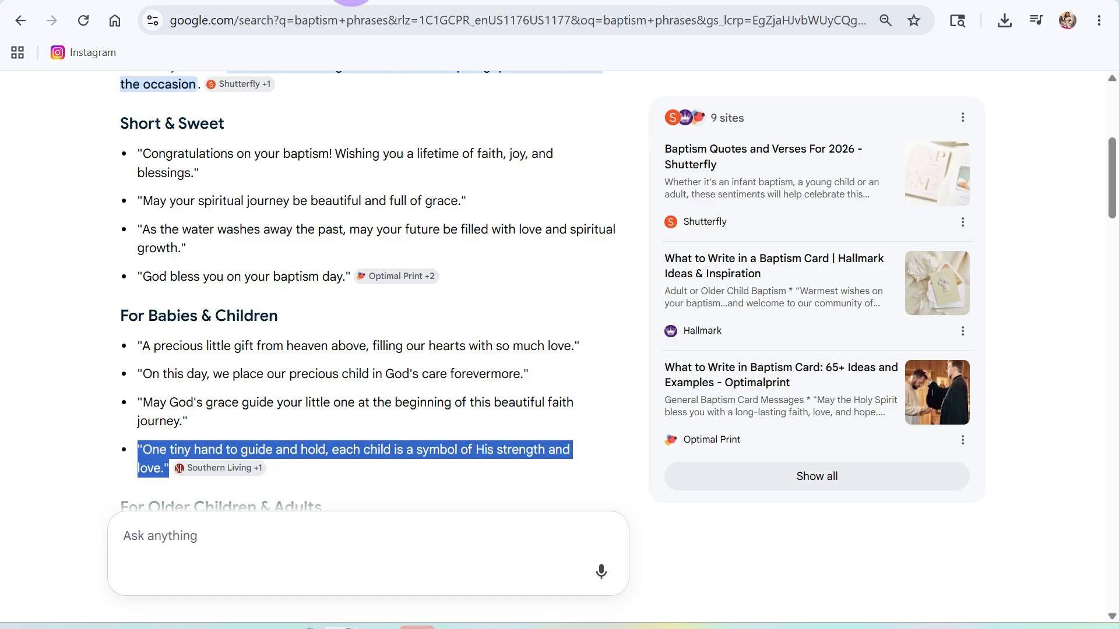
left_click(354, 1)
- Paste the 'One tiny hand' quote over the right-panel subheading, then reposition it and the heart barcode
double_click(883, 218)
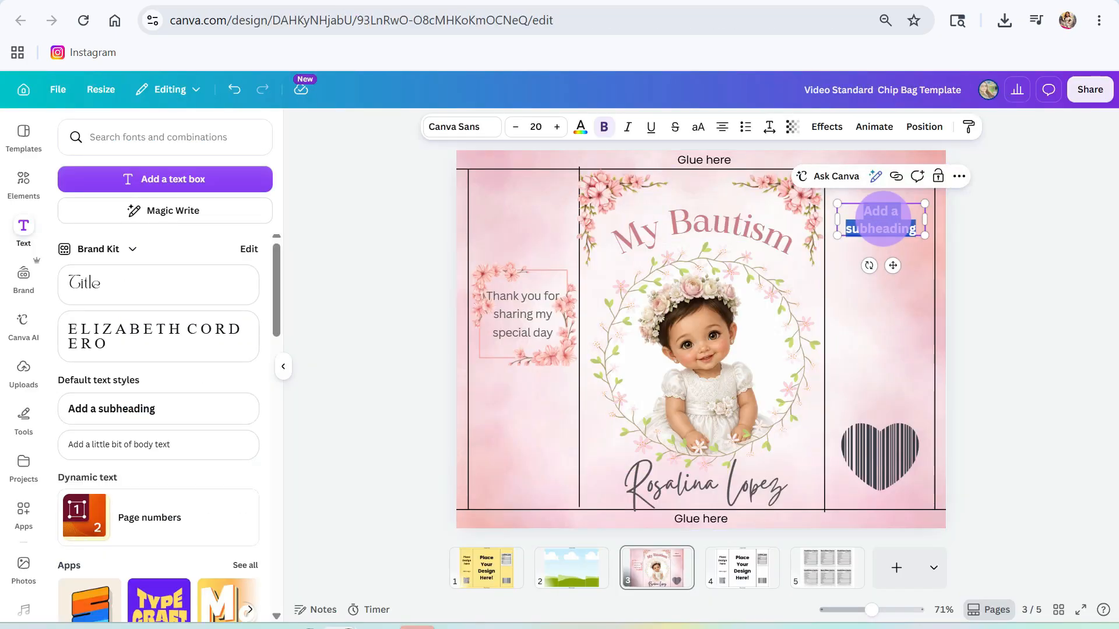
key("ctrl+v")
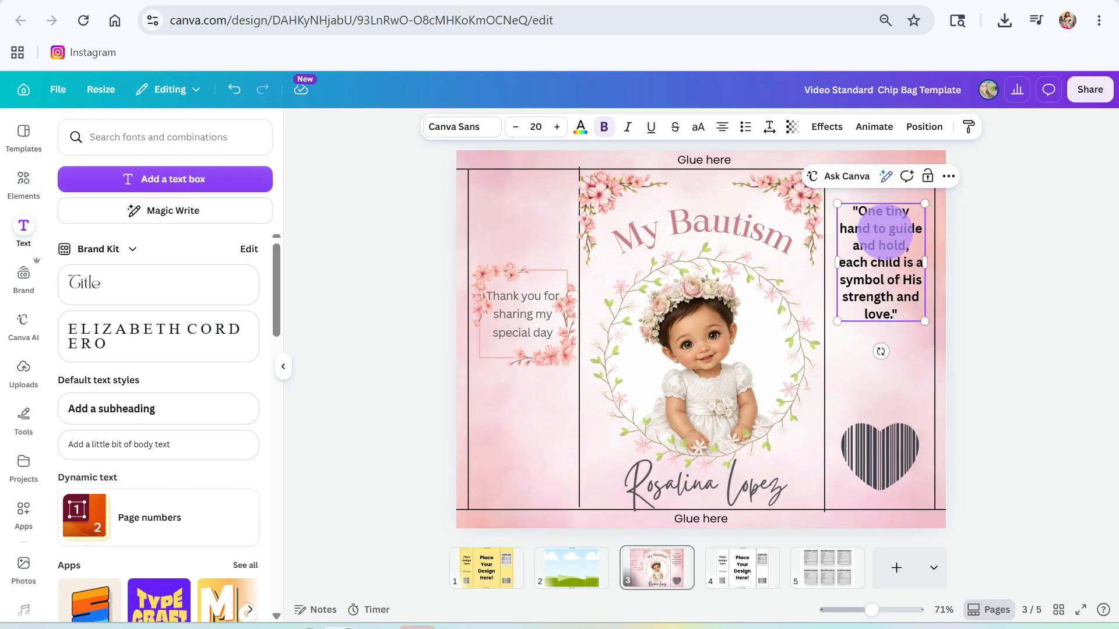
left_click(910, 356)
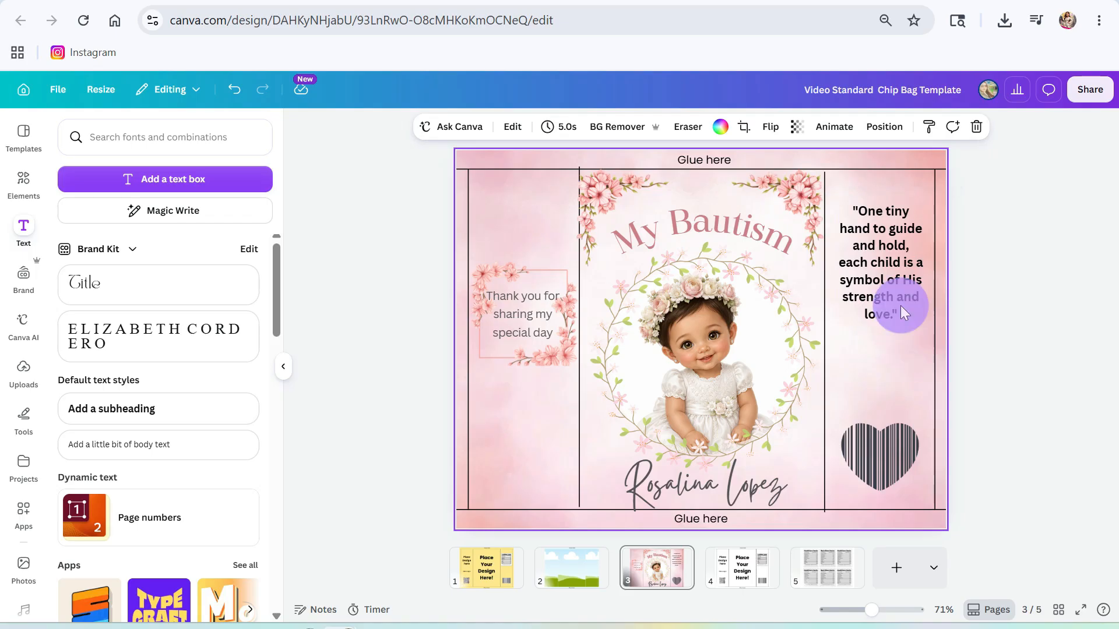
left_click(886, 266)
left_click_drag(887, 264, 886, 350)
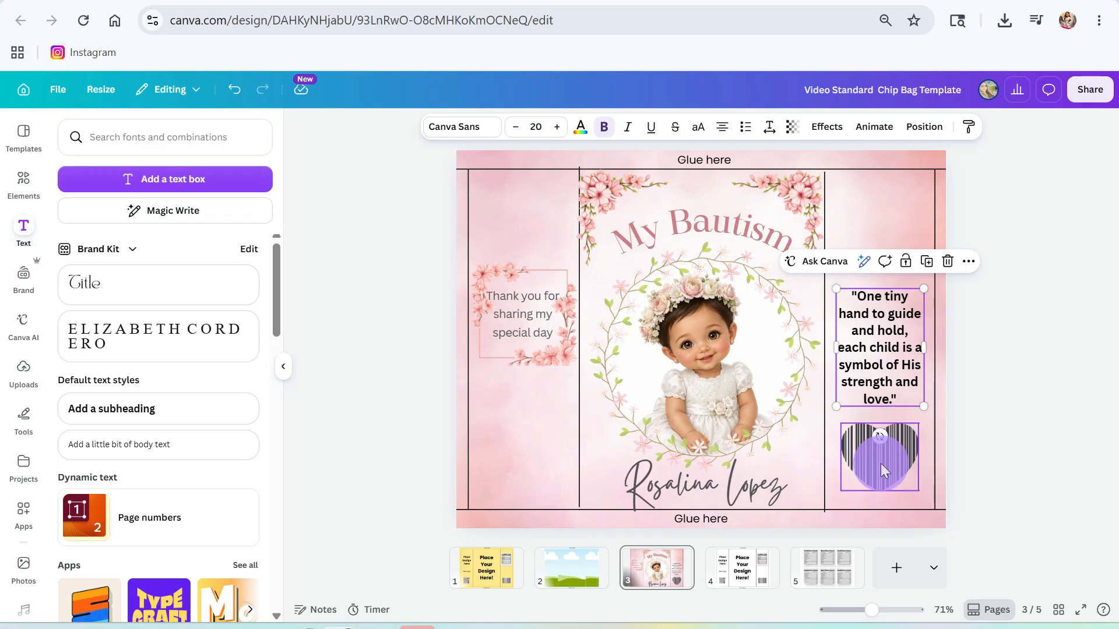
left_click_drag(880, 464, 881, 464)
- Make the quote text dark grey using a Colors in this design swatch
left_click(868, 329)
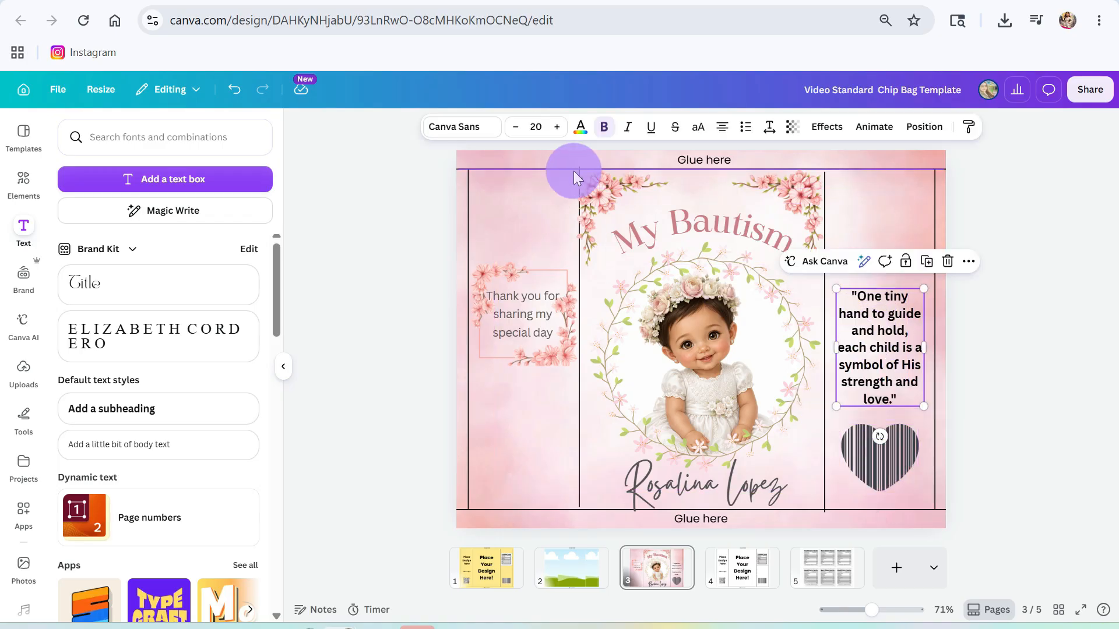
left_click(581, 128)
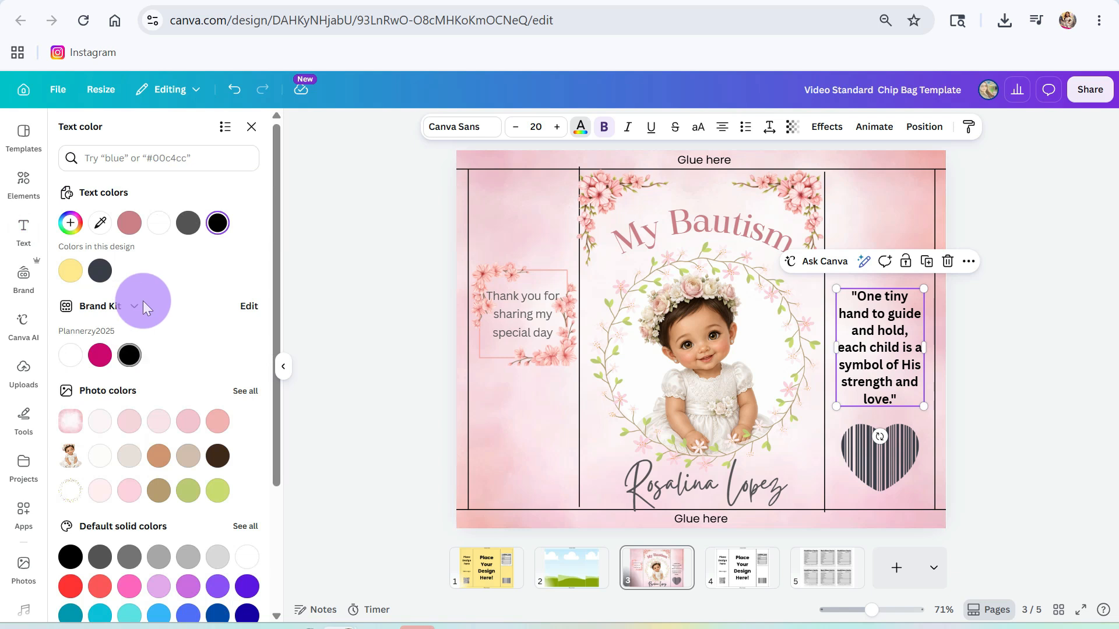
left_click(99, 270)
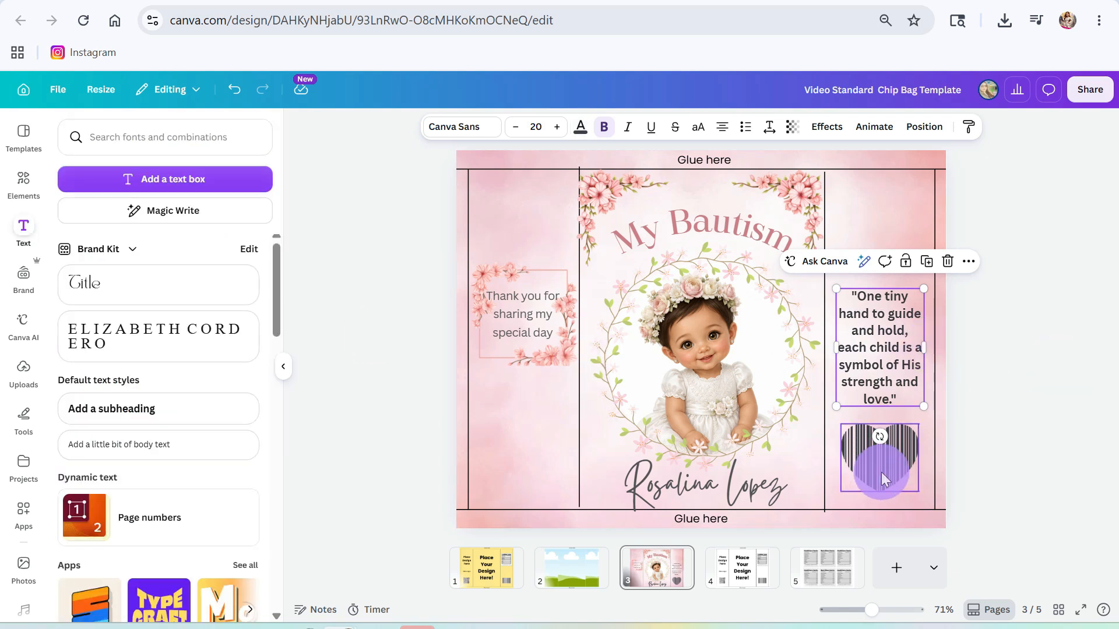
- Nudge the heart barcode slightly down and the quote slightly up
left_click_drag(881, 472, 882, 484)
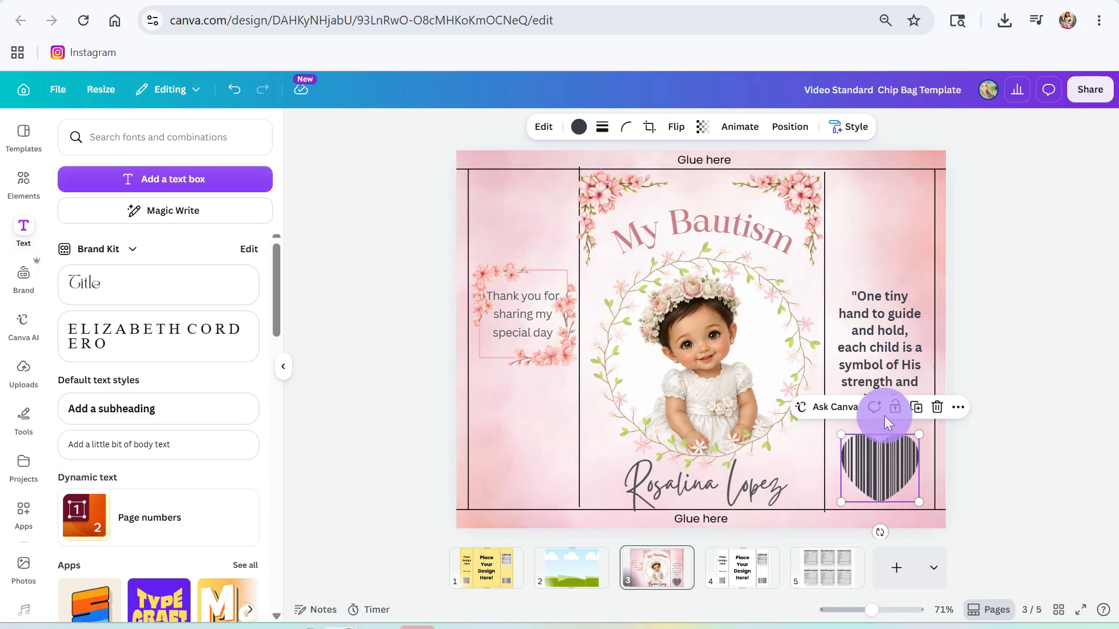
left_click(873, 328)
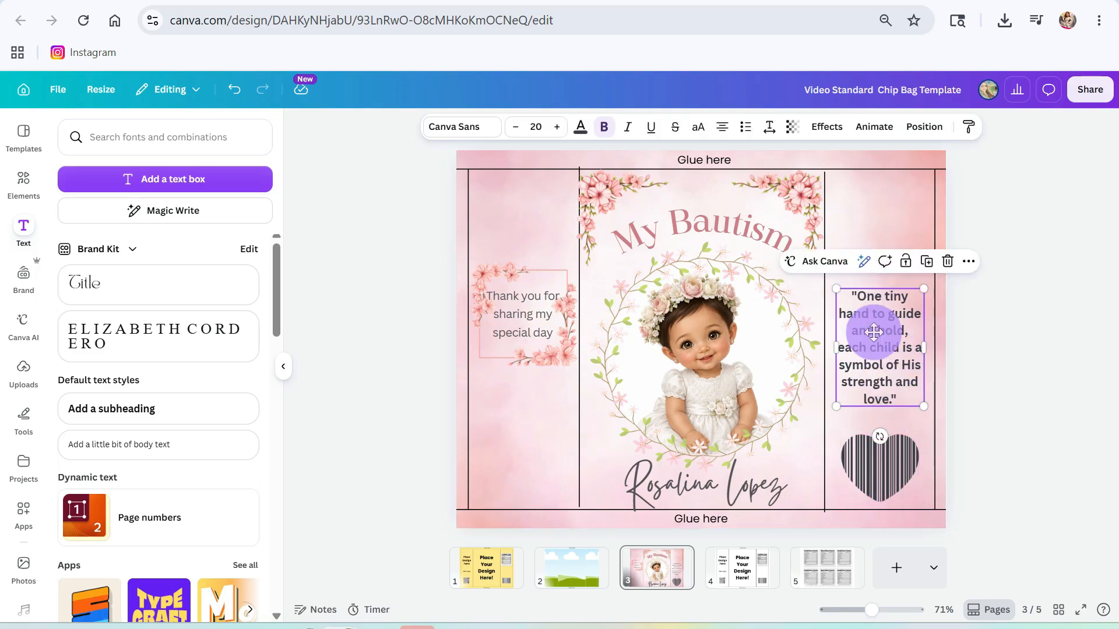
left_click_drag(870, 338, 871, 330)
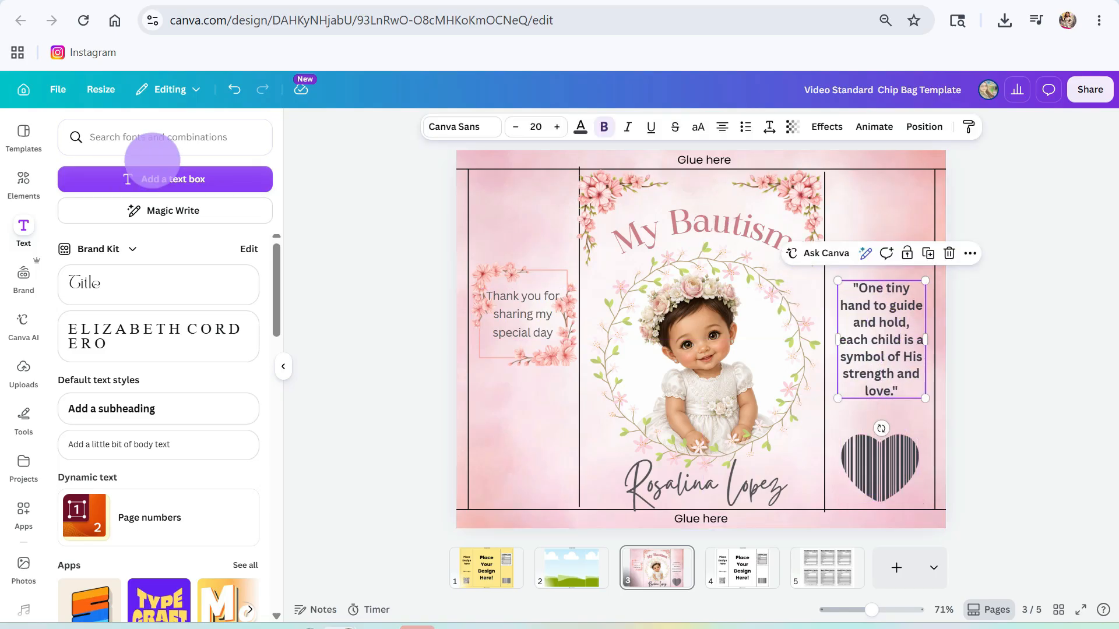
- Search Elements for 'pink cloud', try one result, then delete it
left_click(23, 179)
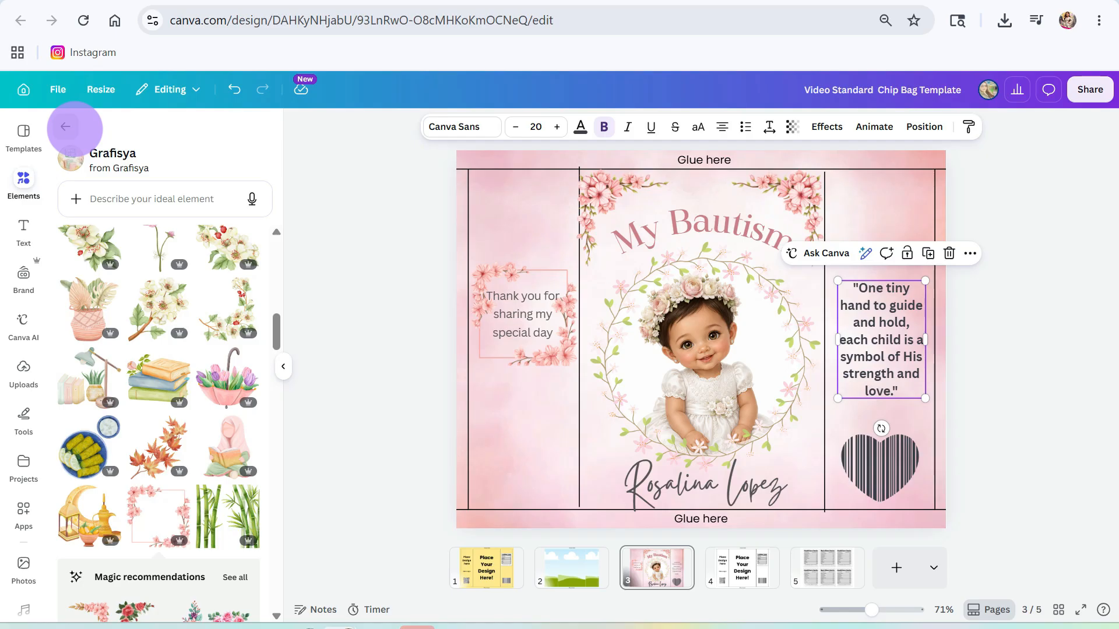
left_click(65, 126)
left_click(116, 143)
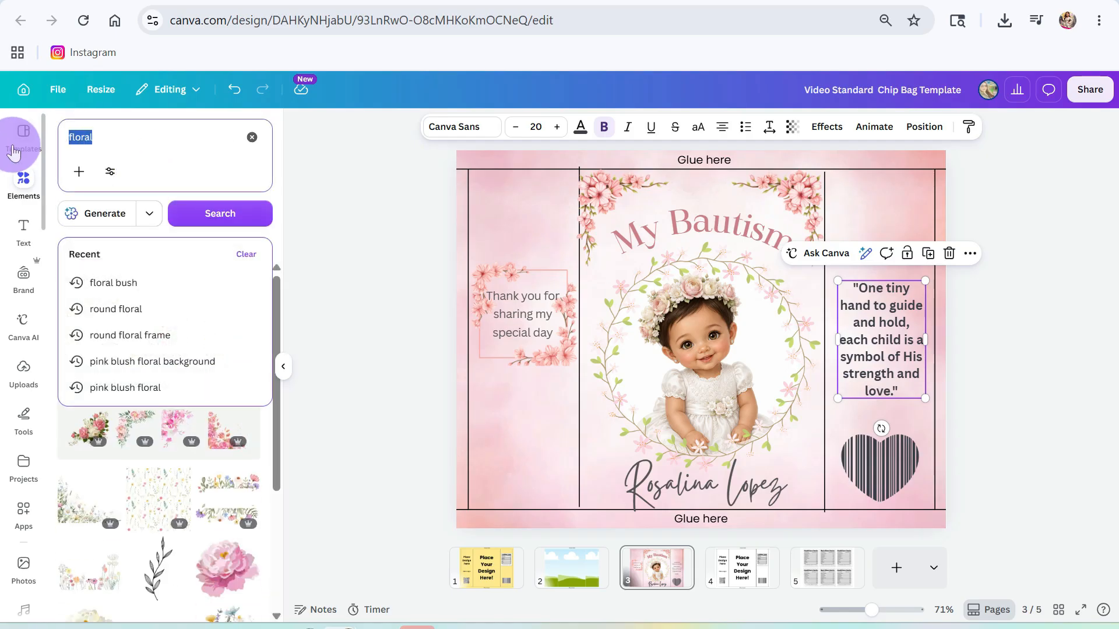
type("pin")
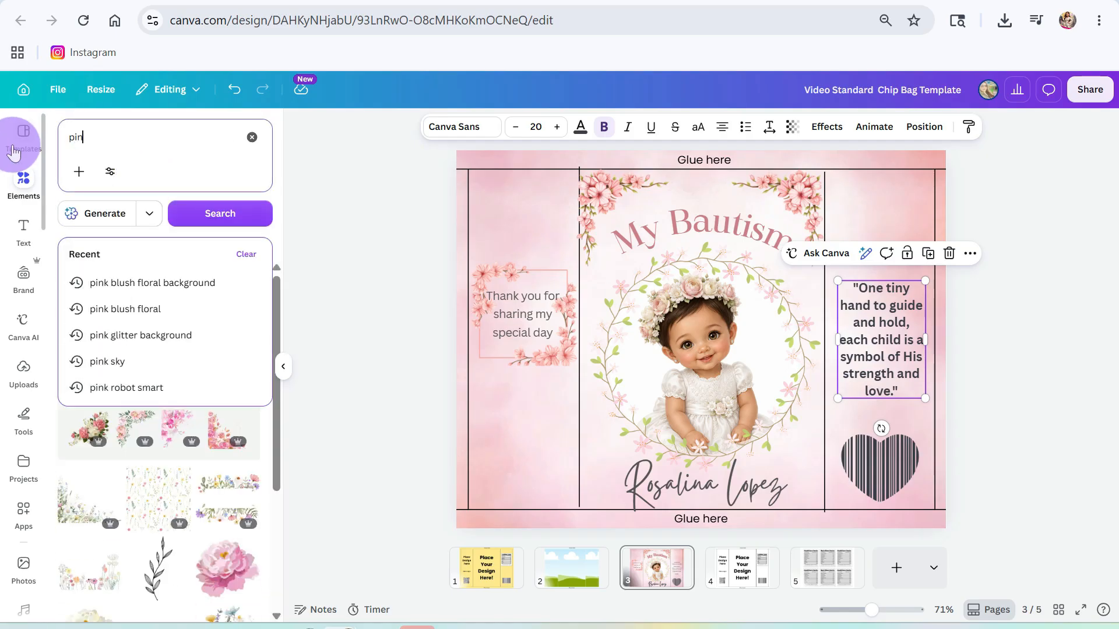
type("k clo")
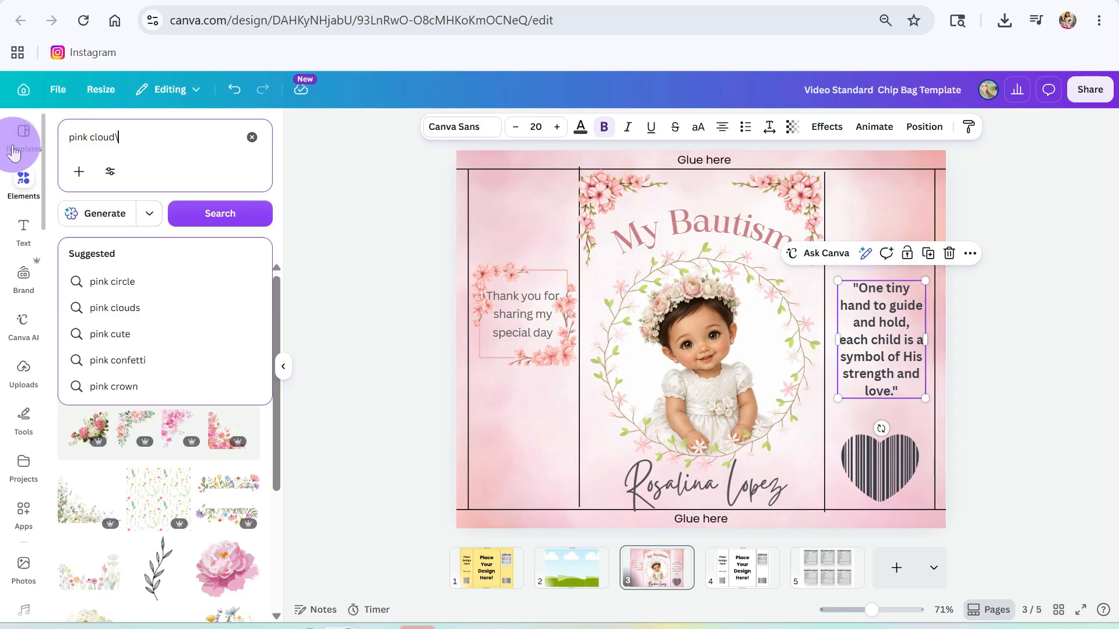
type("ud")
key("Return")
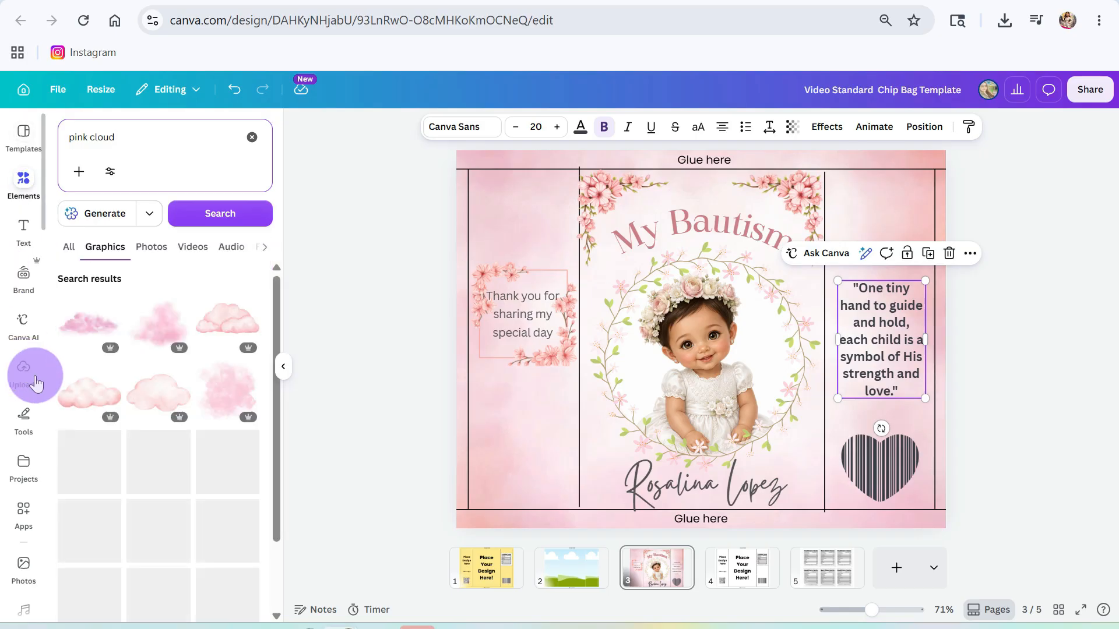
left_click(238, 393)
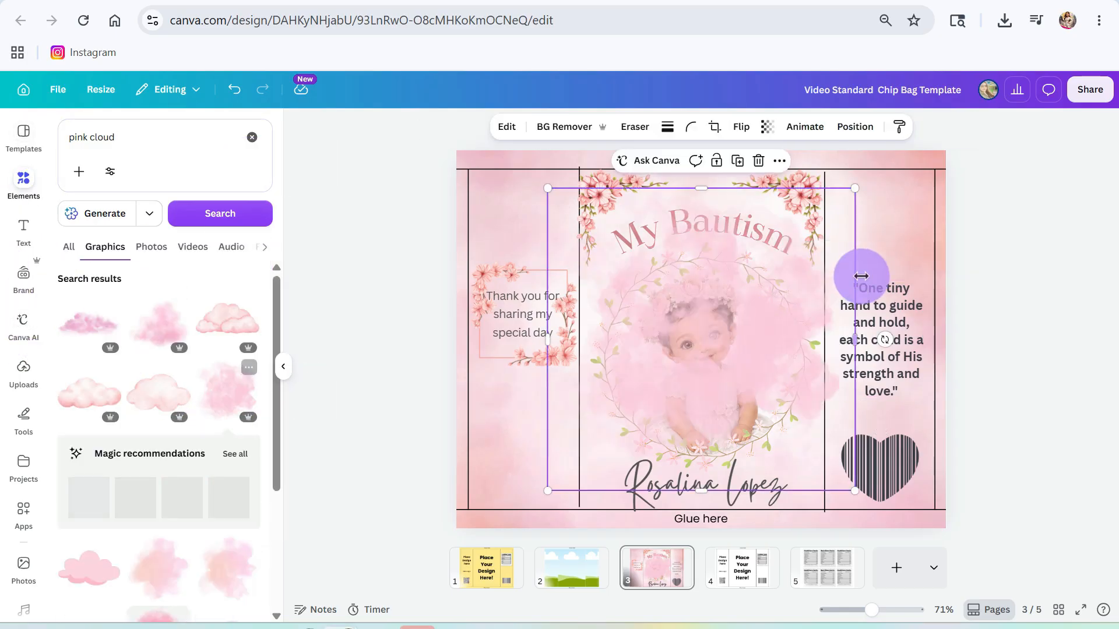
key("Delete")
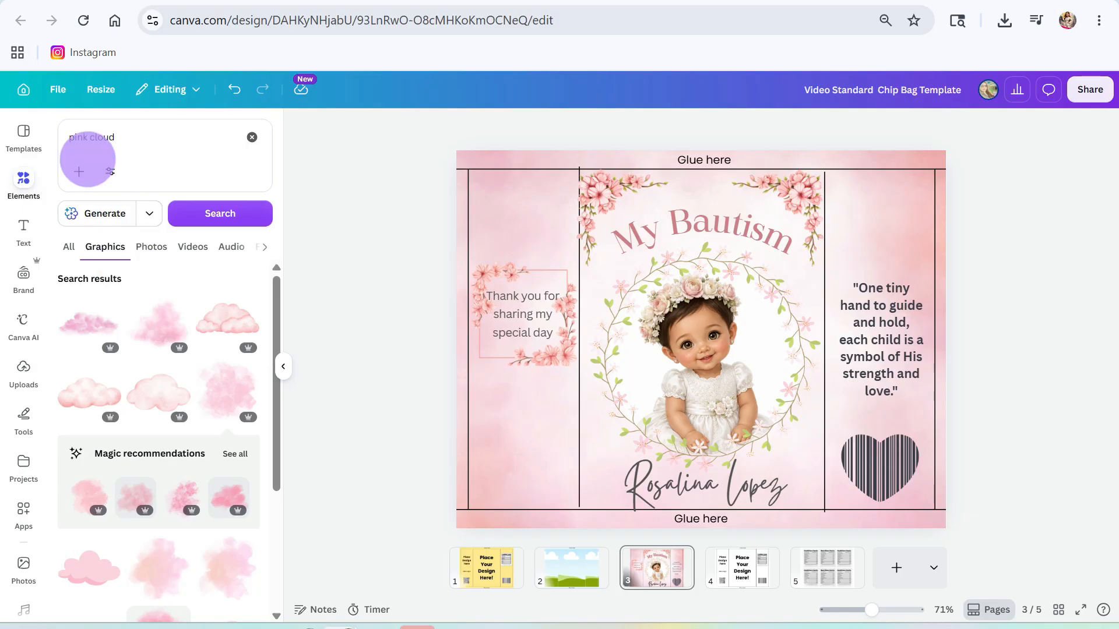
- Change the search to 'white cloud' and add a white cloud graphic
double_click(81, 137)
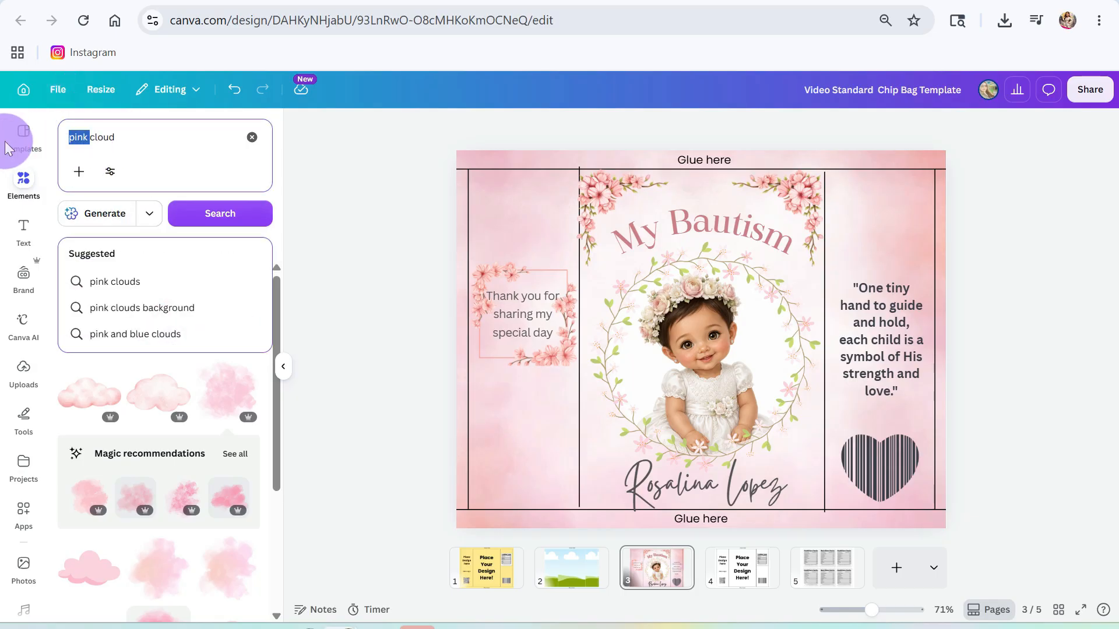
type("white")
key("Return")
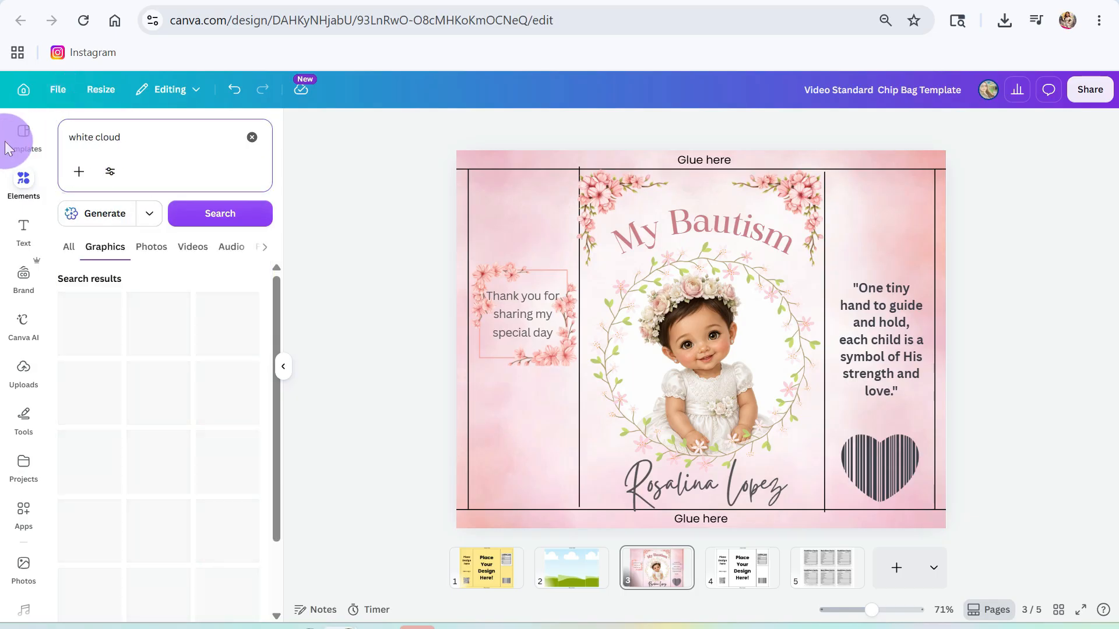
left_click(99, 328)
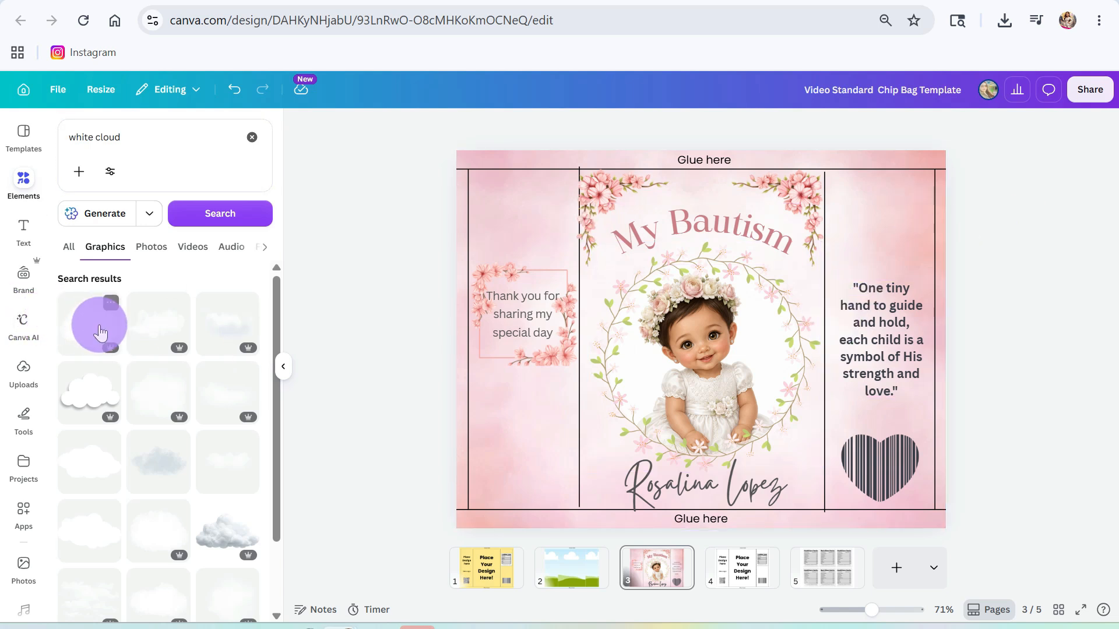
left_click(99, 332)
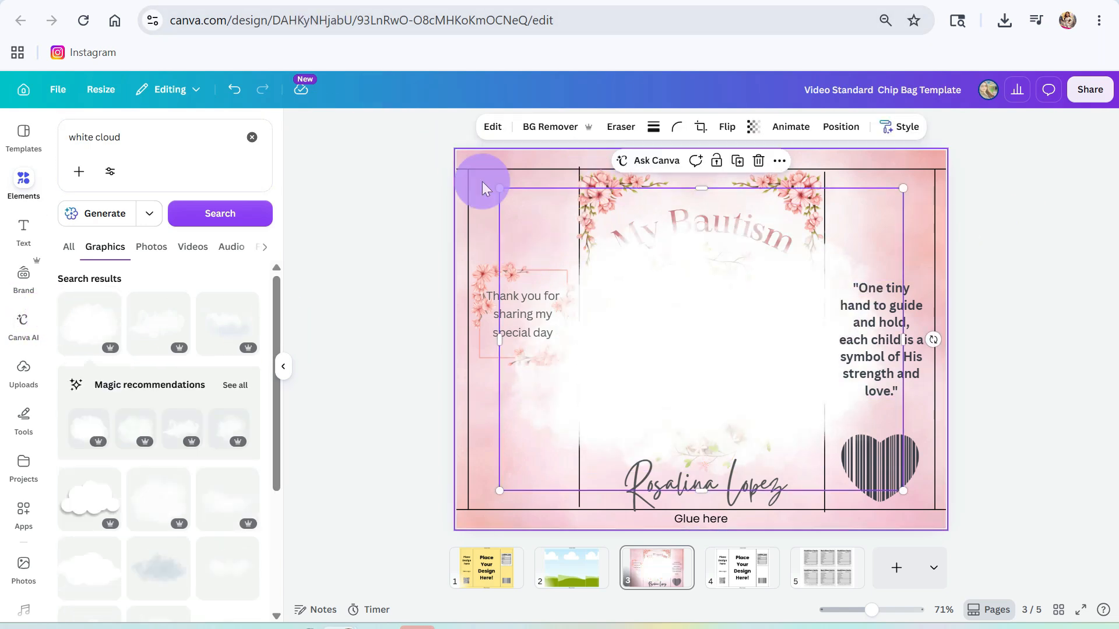
- Resize the cloud, rotate it 90 degrees and place it behind the quote
left_click_drag(480, 180, 843, 315)
left_click_drag(847, 443, 890, 325)
left_click_drag(884, 403, 944, 325)
left_click_drag(840, 389, 842, 407)
- Lower the cloud's transparency so it looks soft and semi-transparent
left_click(753, 127)
left_click_drag(784, 180, 766, 182)
left_click(1106, 351)
left_click(75, 121)
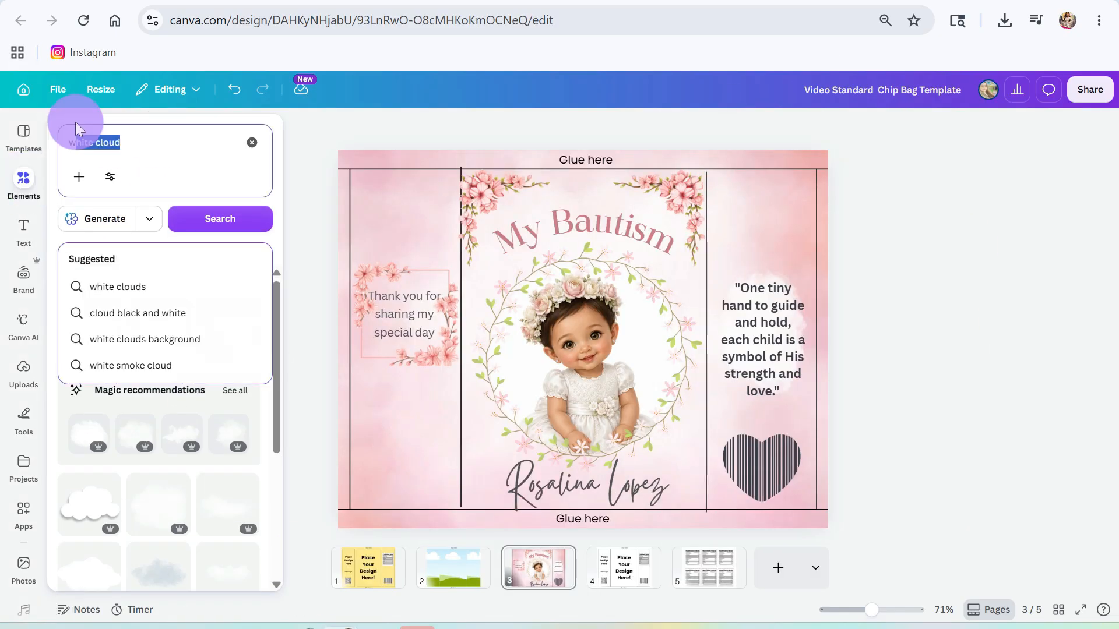
- Search Elements for 'pink flowres', try a pink flower cluster, then delete it
key("BackSpace")
type("pink flowres")
key("Return")
scroll(187, 449, "down", 5)
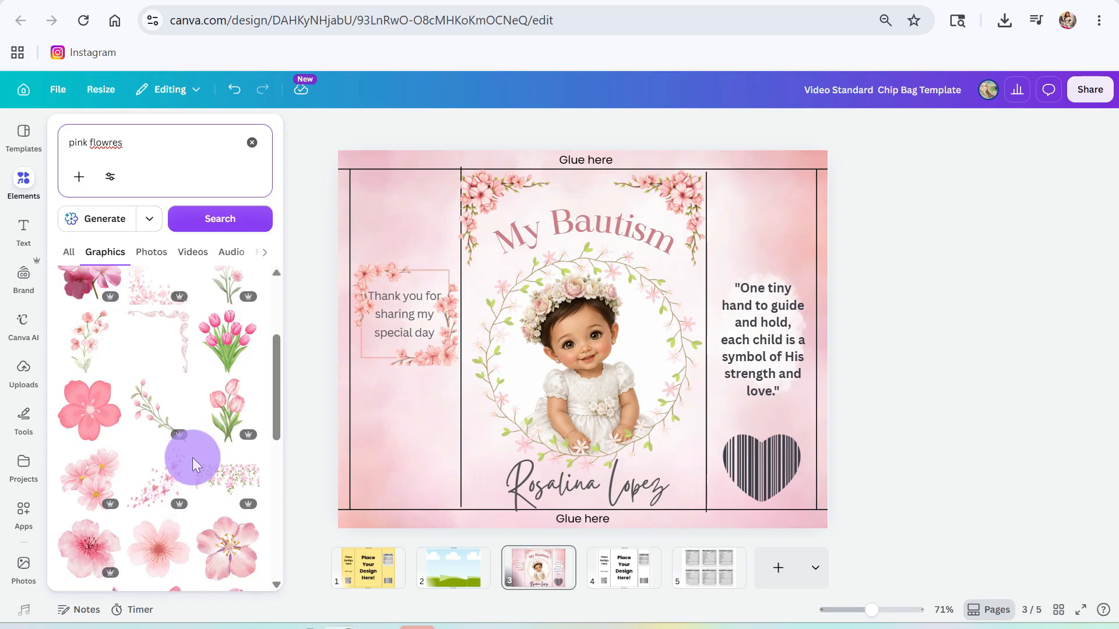
left_click(22, 187)
left_click(97, 473)
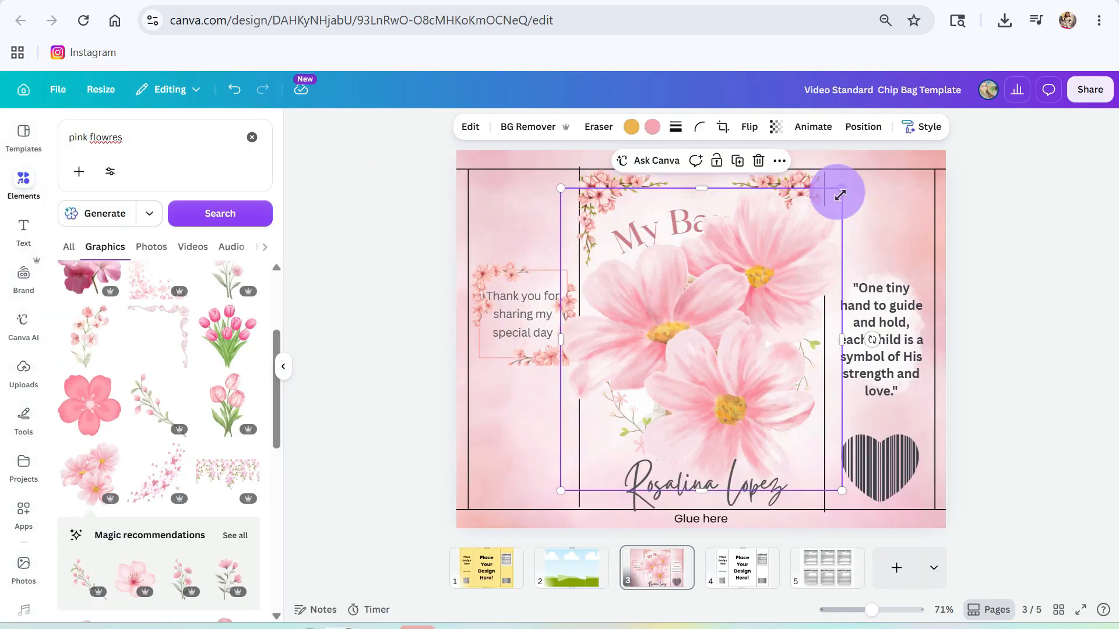
left_click_drag(841, 193, 645, 415)
key("Delete")
left_click_drag(80, 398, 603, 203)
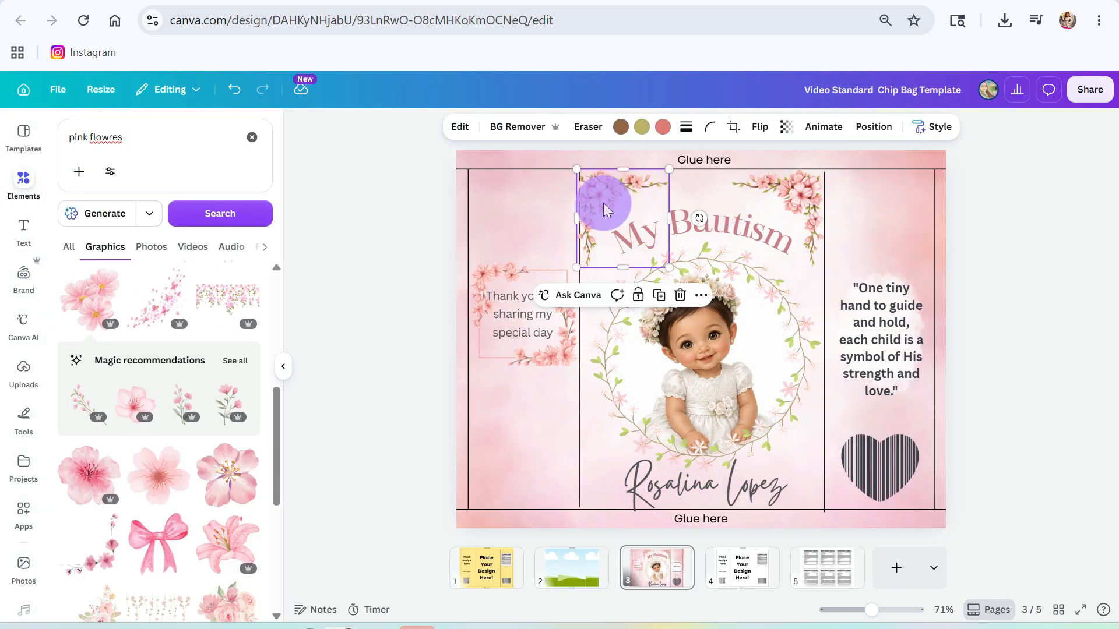
- Add a pink plumeria and shrink it beside the wreath's lower left
scroll(165, 490, "down", 2)
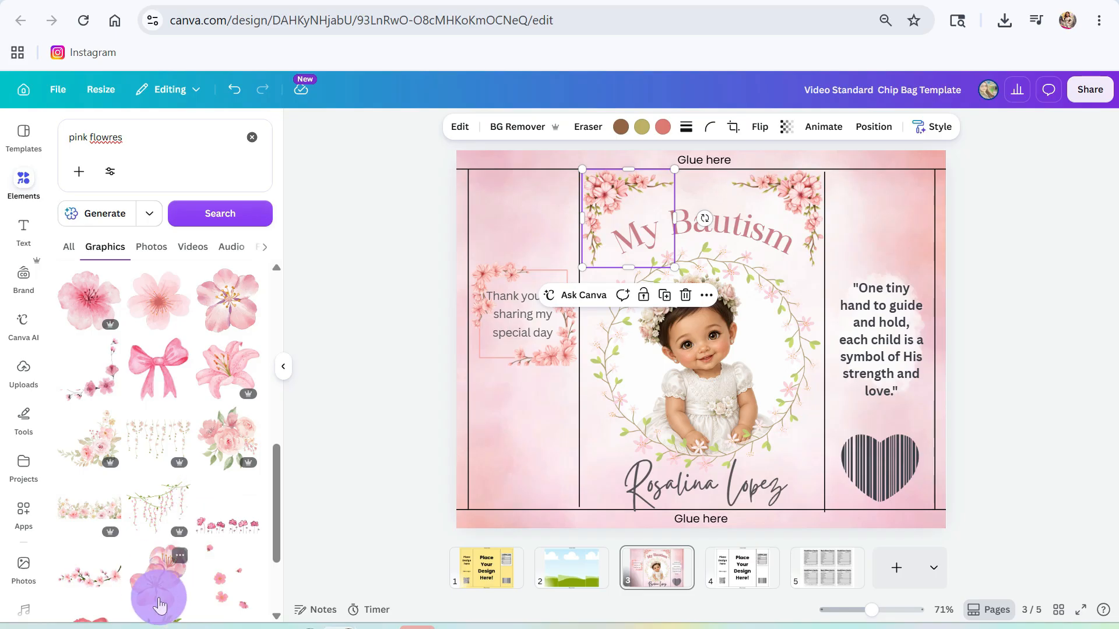
scroll(175, 545, "down", 5)
scroll(194, 517, "down", 2)
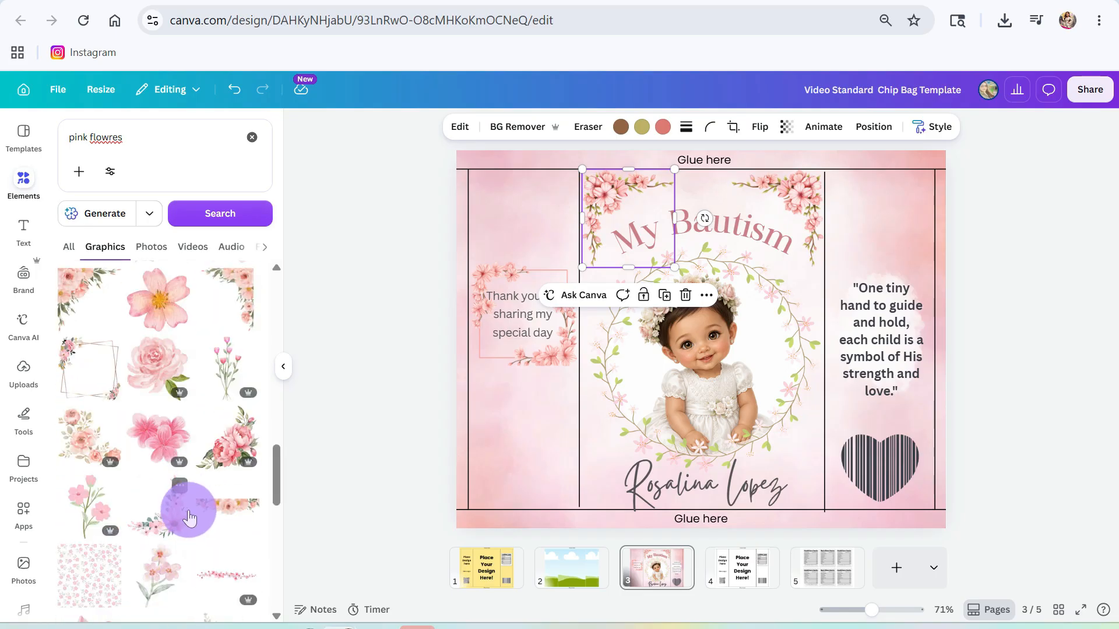
scroll(189, 517, "down", 6)
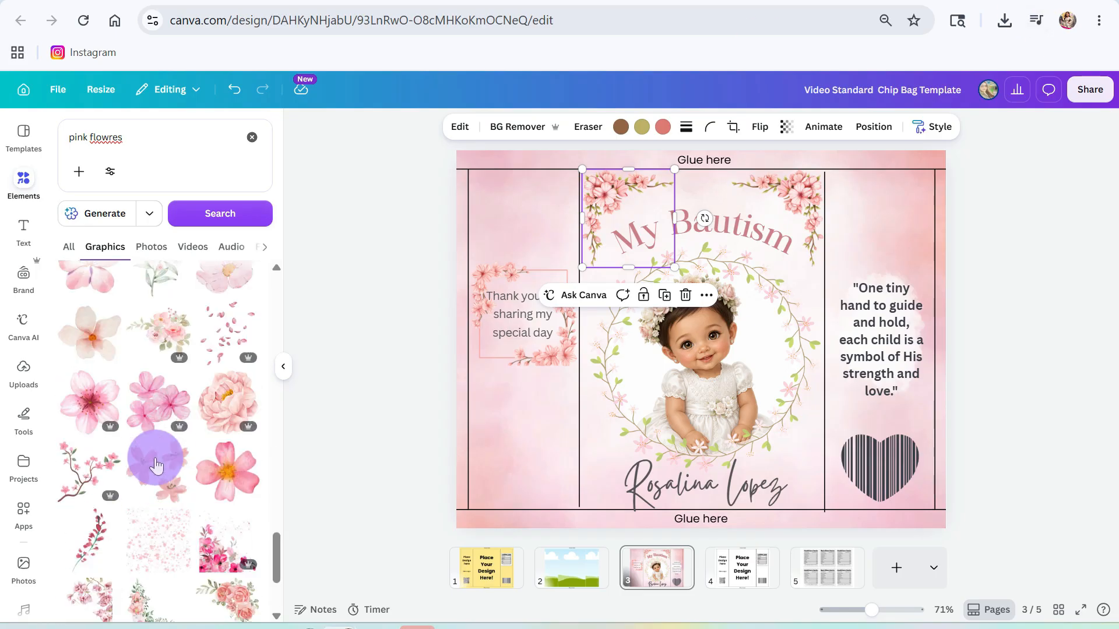
scroll(156, 466, "down", 8)
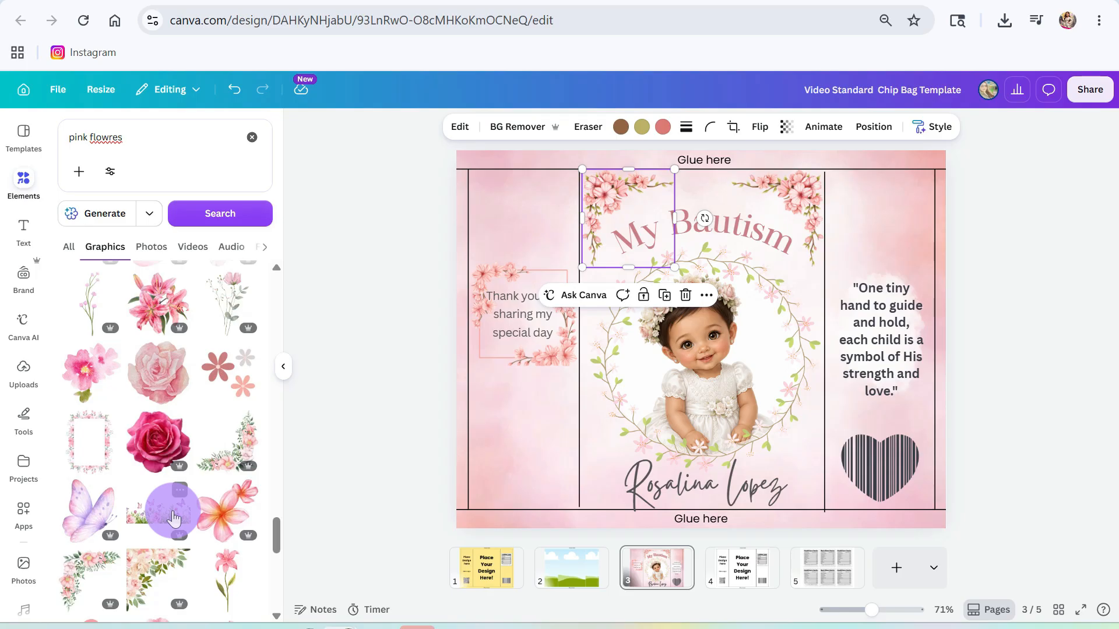
scroll(173, 511, "down", 3)
left_click(229, 327)
left_click_drag(733, 293, 724, 295)
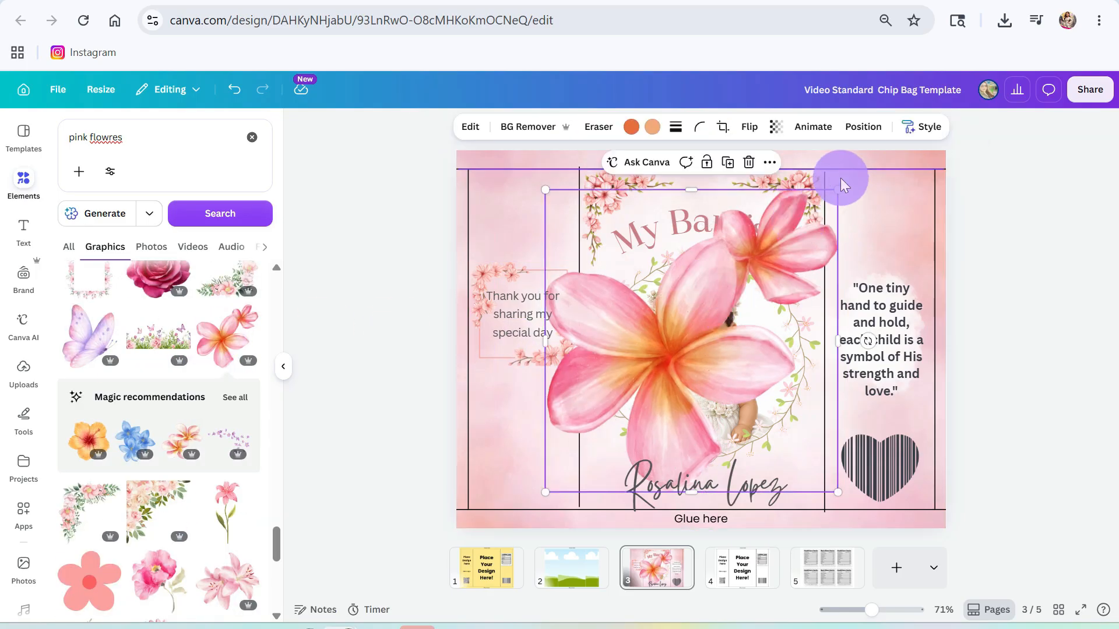
left_click_drag(838, 189, 581, 455)
left_click(439, 475)
- Add a pink lily, shrink and tilt it slightly, and place it above the heart barcode
left_click(231, 572)
left_click_drag(869, 190, 635, 400)
left_click_drag(598, 435, 896, 402)
left_click_drag(933, 366, 892, 401)
left_click_drag(883, 446, 899, 423)
left_click_drag(877, 465, 888, 429)
left_click_drag(138, 138, 2, 109)
- Search Elements for 'gold cross floral', try placing a cross, then delete it
type("gold c")
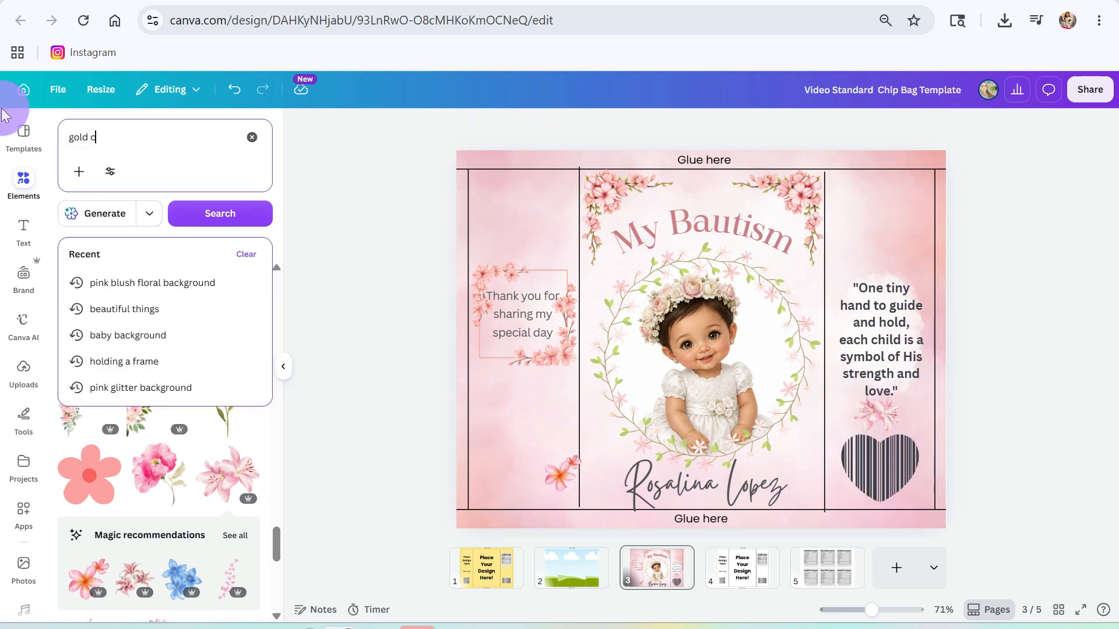
type("ross")
key("Return")
scroll(104, 476, "down", 1)
type("floral")
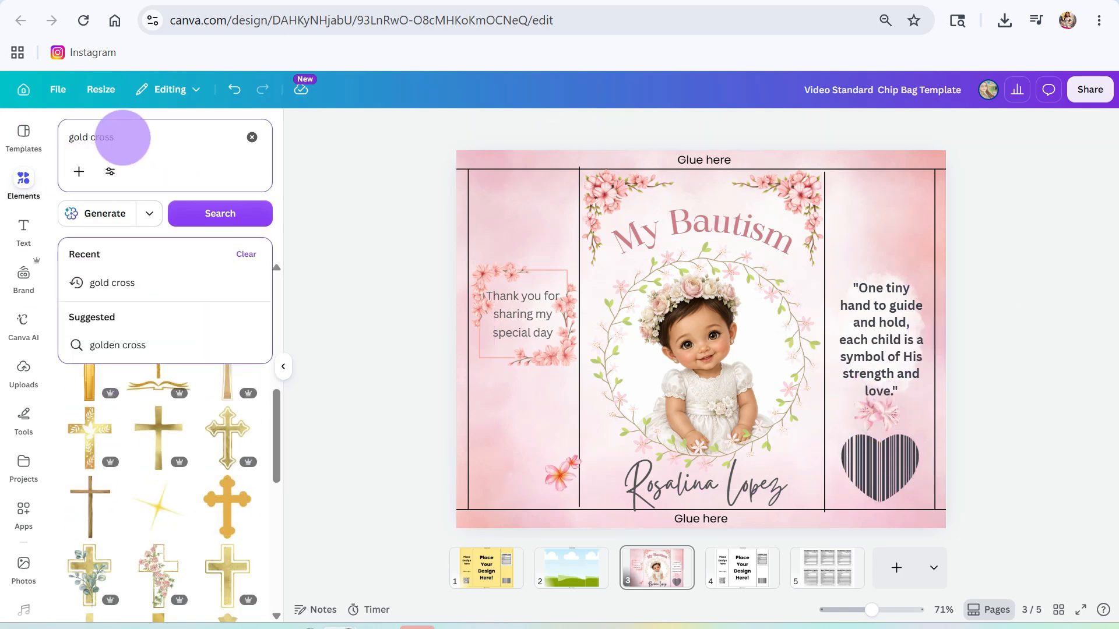
key("Return")
left_click_drag(693, 285, 882, 280)
left_click_drag(981, 488, 858, 274)
left_click_drag(825, 210, 873, 210)
key("Delete")
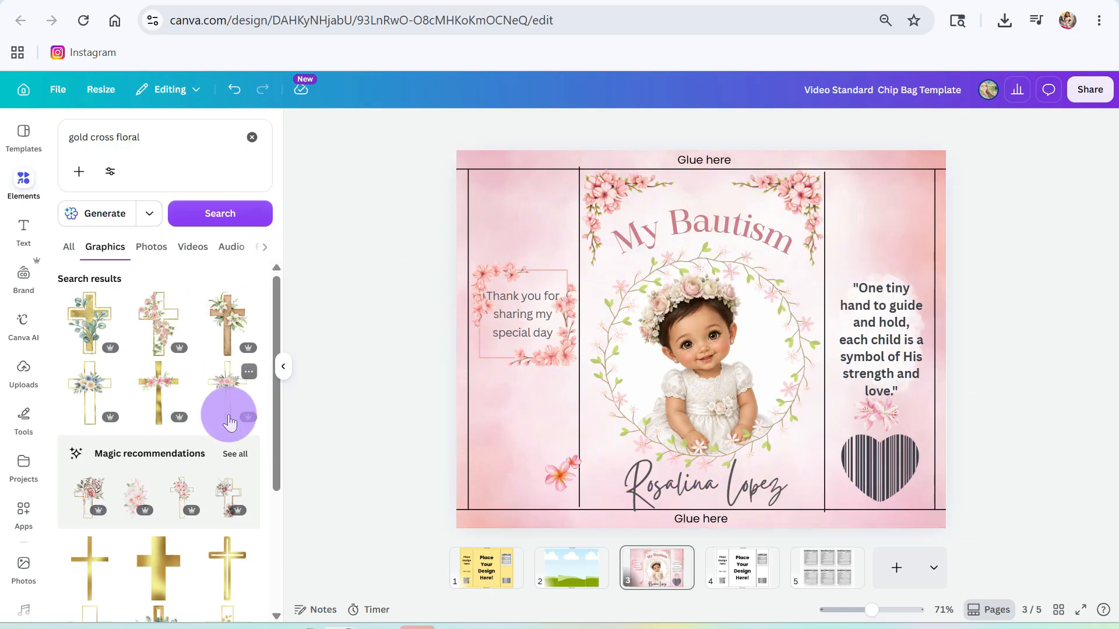
- Add another gold floral cross, size it and center it above the quote
left_click(156, 384)
left_click_drag(608, 184, 613, 187)
key("ctrl+z")
left_click_drag(777, 287, 933, 249)
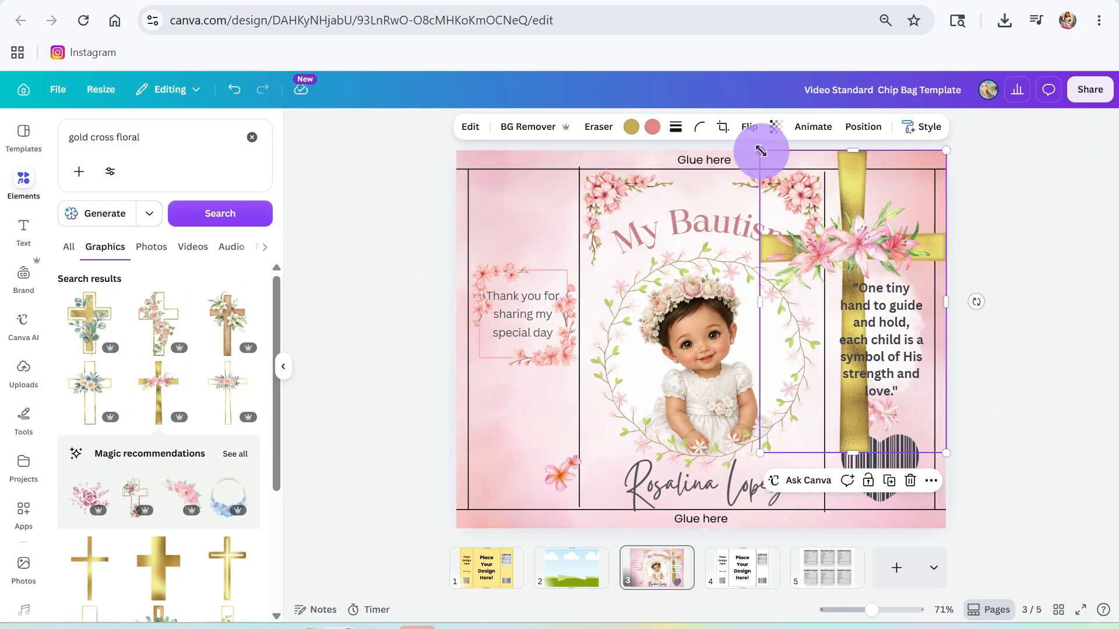
left_click_drag(761, 150, 879, 338)
left_click_drag(907, 433, 871, 254)
left_click_drag(843, 159, 871, 204)
left_click_drag(892, 240, 881, 235)
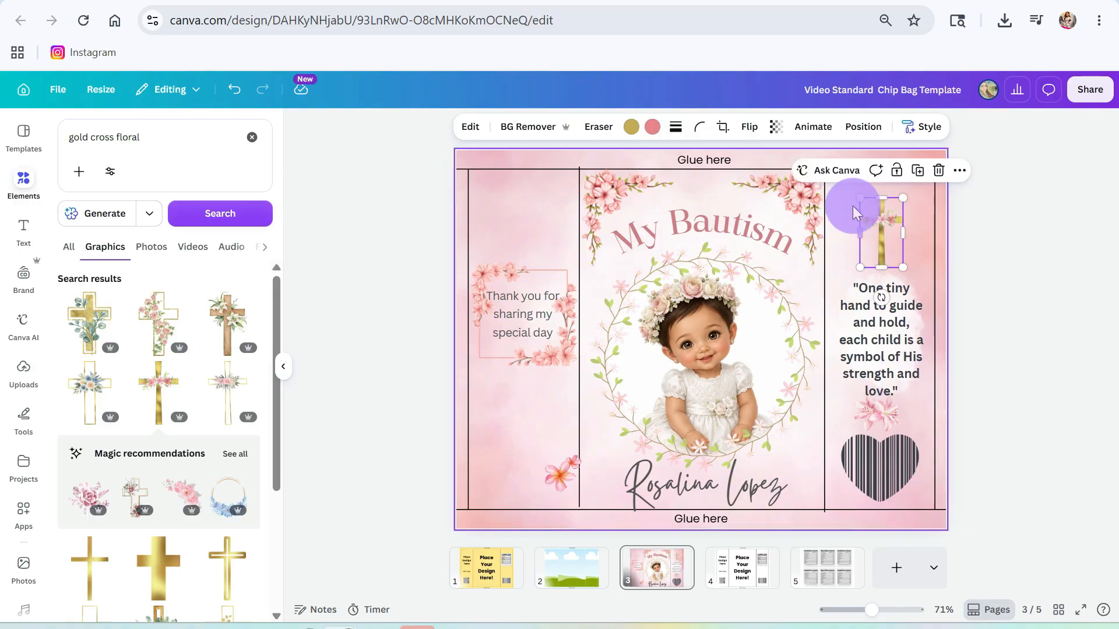
left_click_drag(860, 198, 855, 190)
- Search Elements for 'baptims'
left_click_drag(183, 141, 57, 150)
type("baptims")
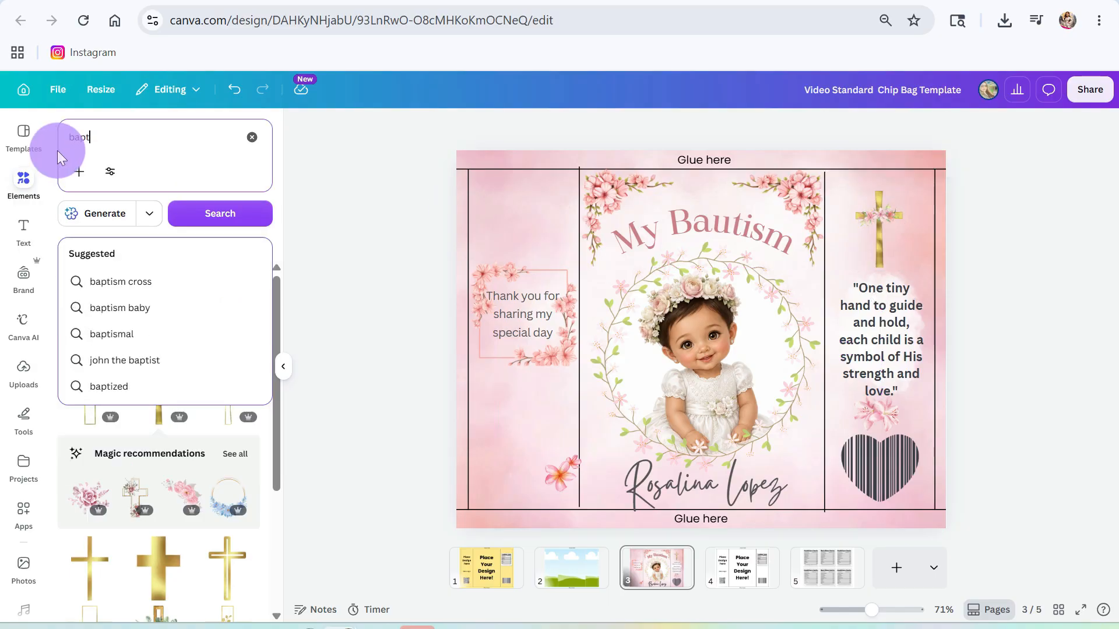
key("Return")
scroll(178, 443, "down", 4)
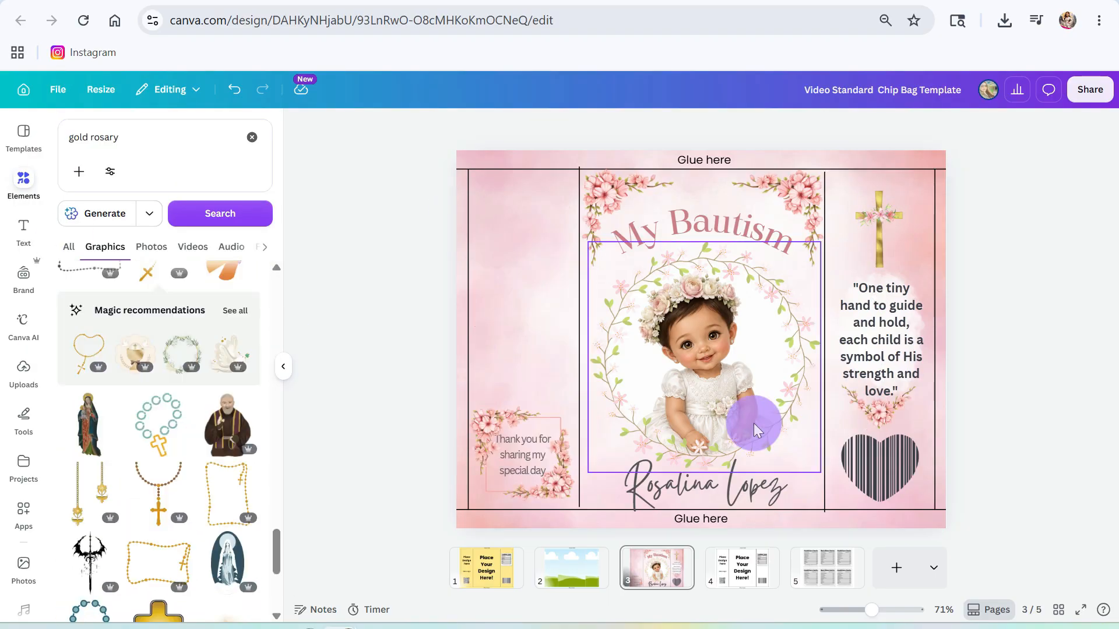
- Copy the Nutrition Facts label from page 4 to the left panel of page 3 and ungroup it
left_click(826, 567)
left_click(741, 568)
left_click(879, 263)
key("ctrl+c")
left_click(657, 567)
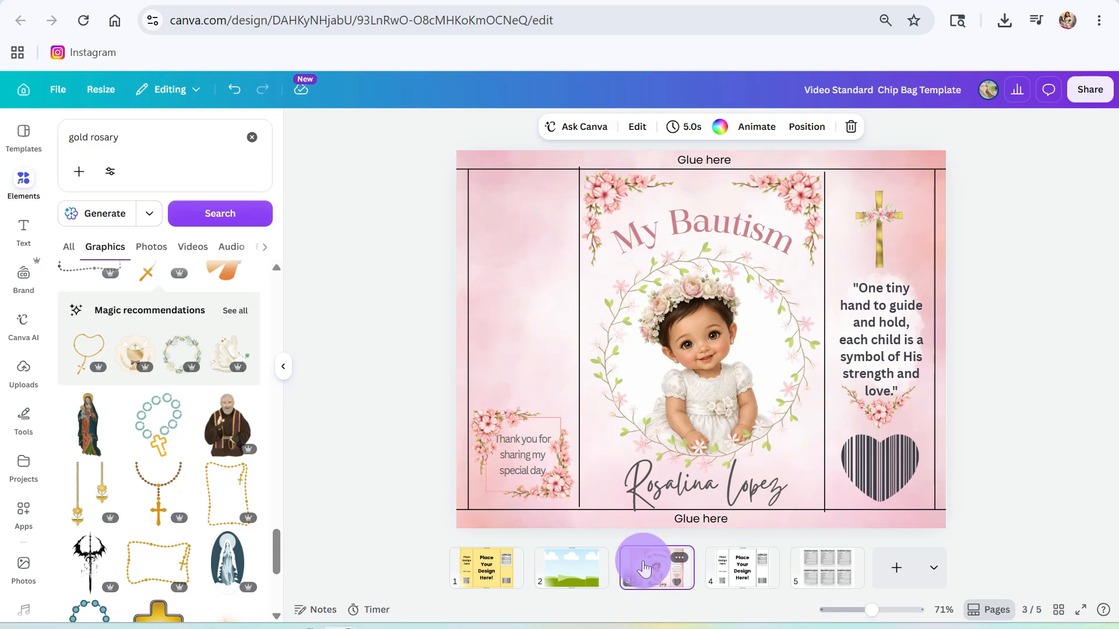
key("ctrl+v")
left_click_drag(875, 269, 510, 343)
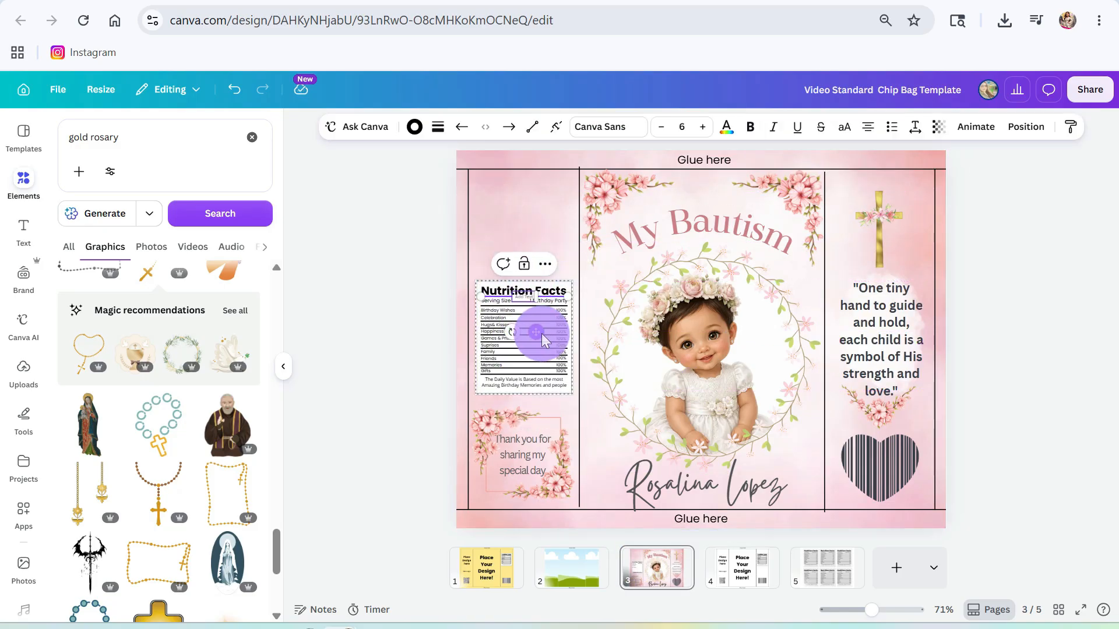
left_click(482, 265)
- Change the label's birthday wording to 'Baptism', 'My Baptims' and 'Baptim Wishes'
left_click_drag(871, 609, 895, 610)
left_click_drag(659, 536, 518, 531)
left_click(519, 508)
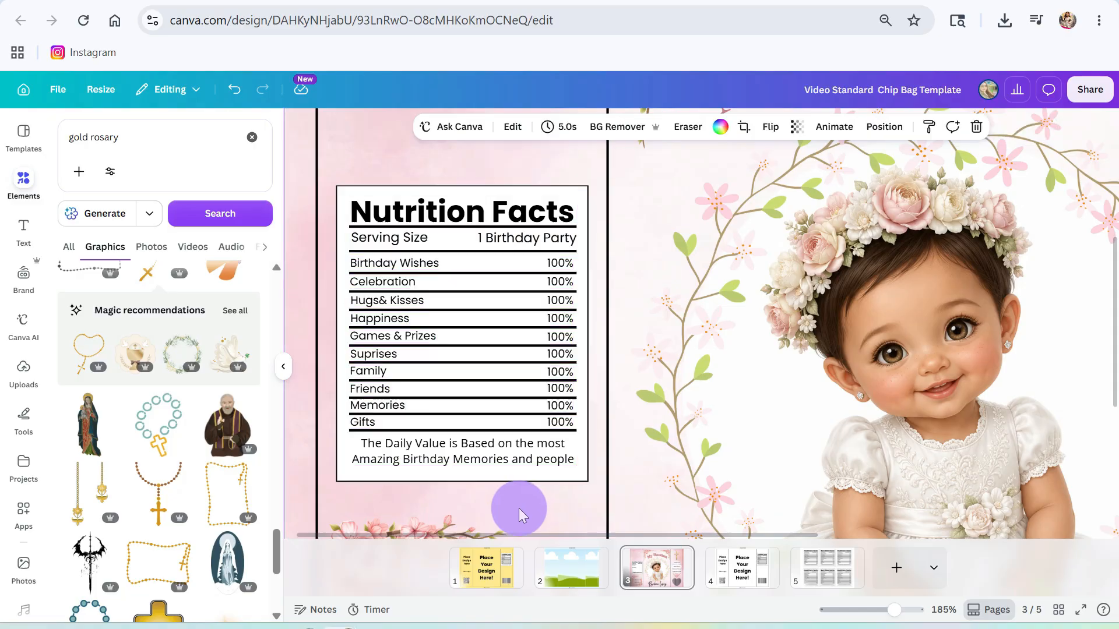
double_click(435, 459)
left_click(448, 460)
double_click(446, 459)
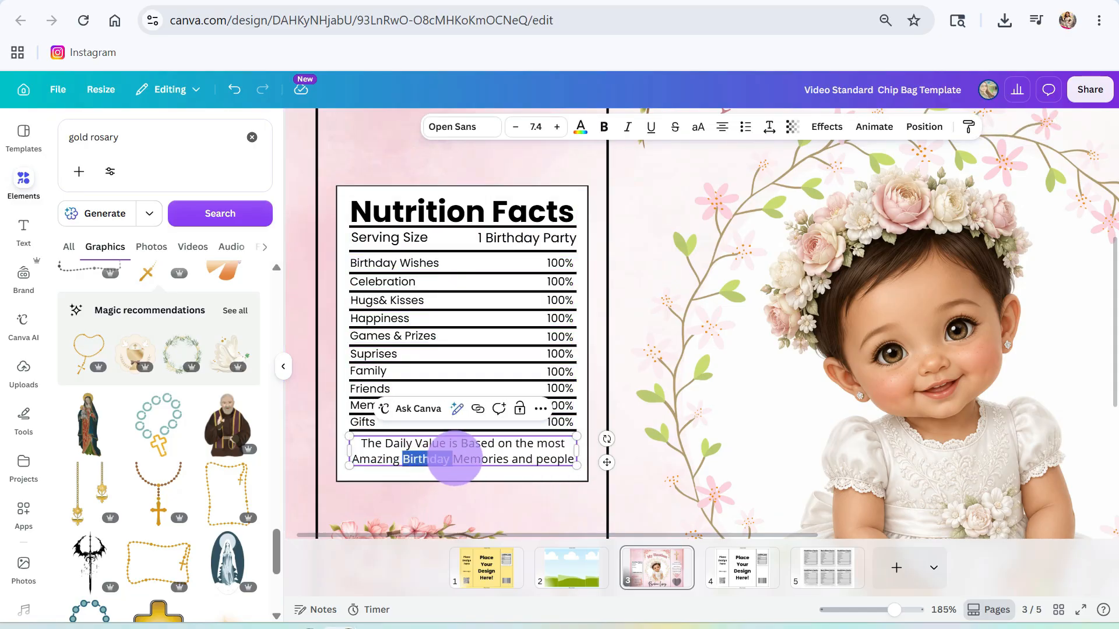
type("Baptism")
double_click(488, 244)
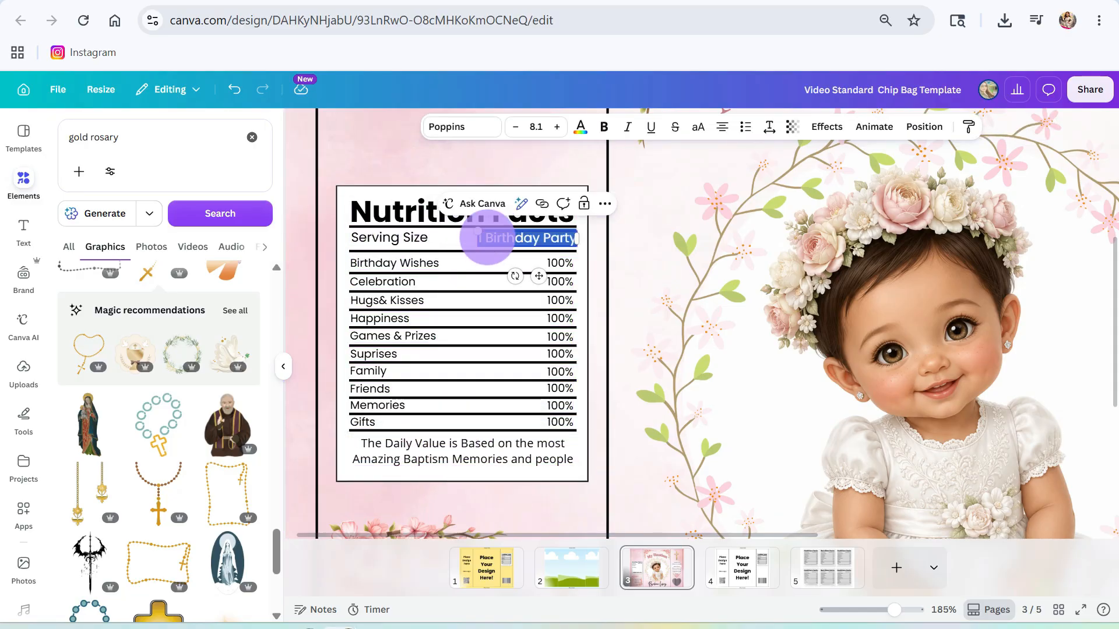
type("My Baptims")
double_click(387, 262)
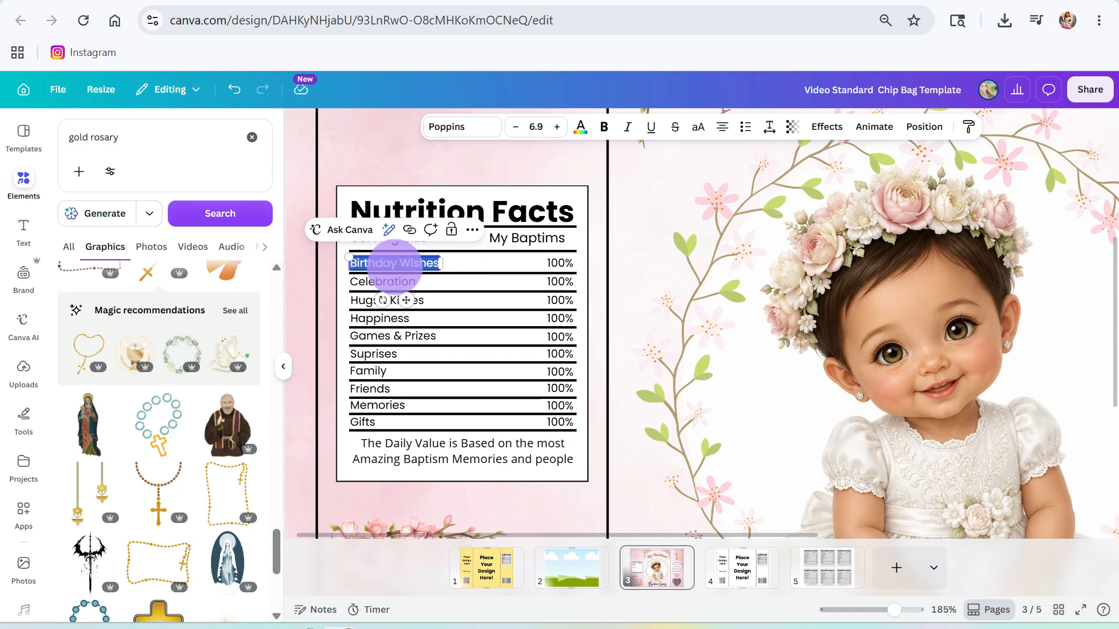
type("Baptim")
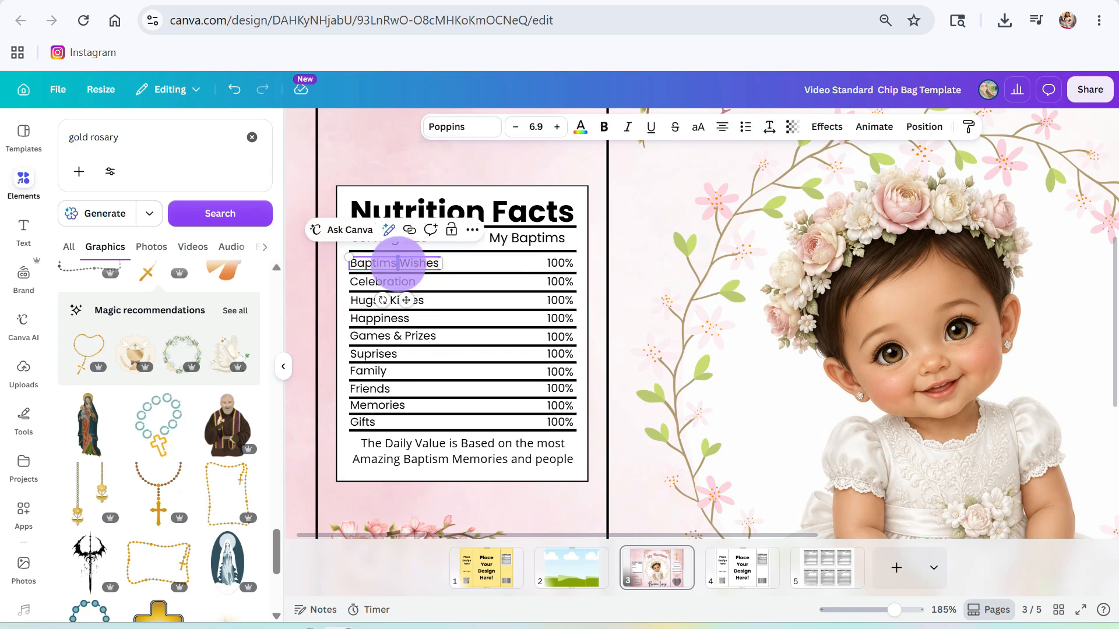
left_click(527, 237)
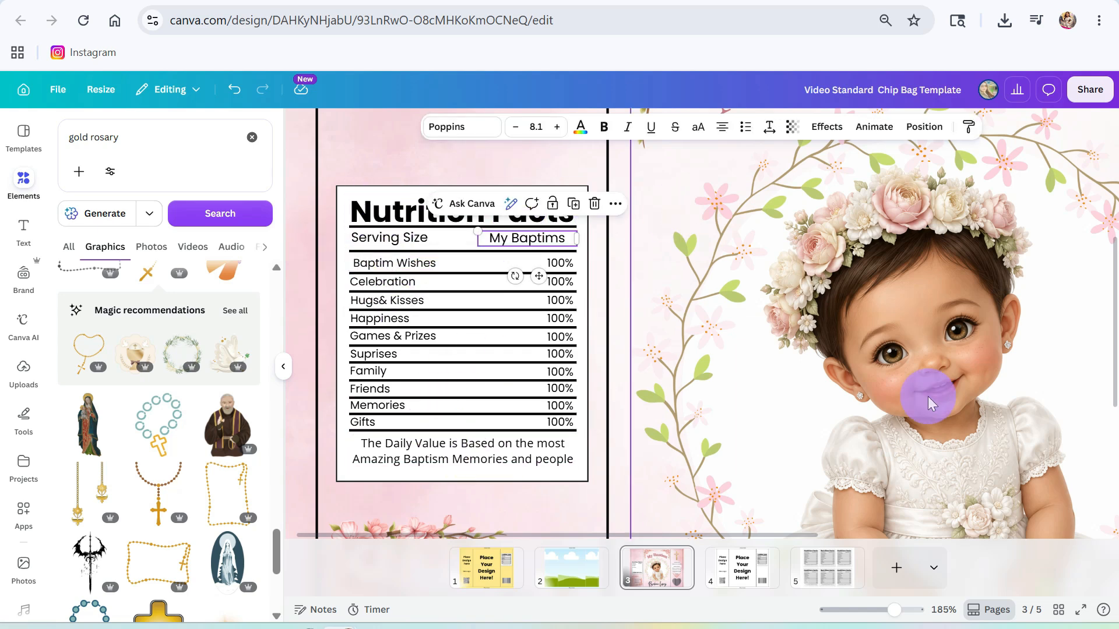
left_click_drag(894, 609, 862, 609)
scroll(163, 443, "down", 6)
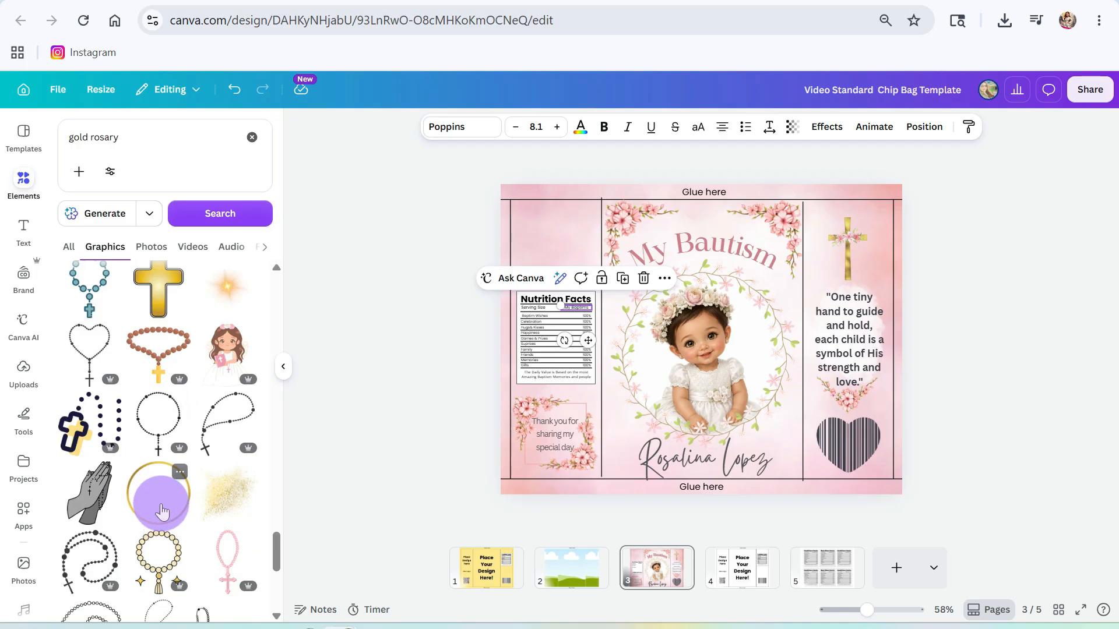
- Add a gold glitter splash, shrink it, and center it above the Nutrition Facts label
left_click(230, 492)
left_click_drag(837, 217, 681, 357)
left_click_drag(618, 417, 550, 252)
left_click_drag(615, 190, 568, 233)
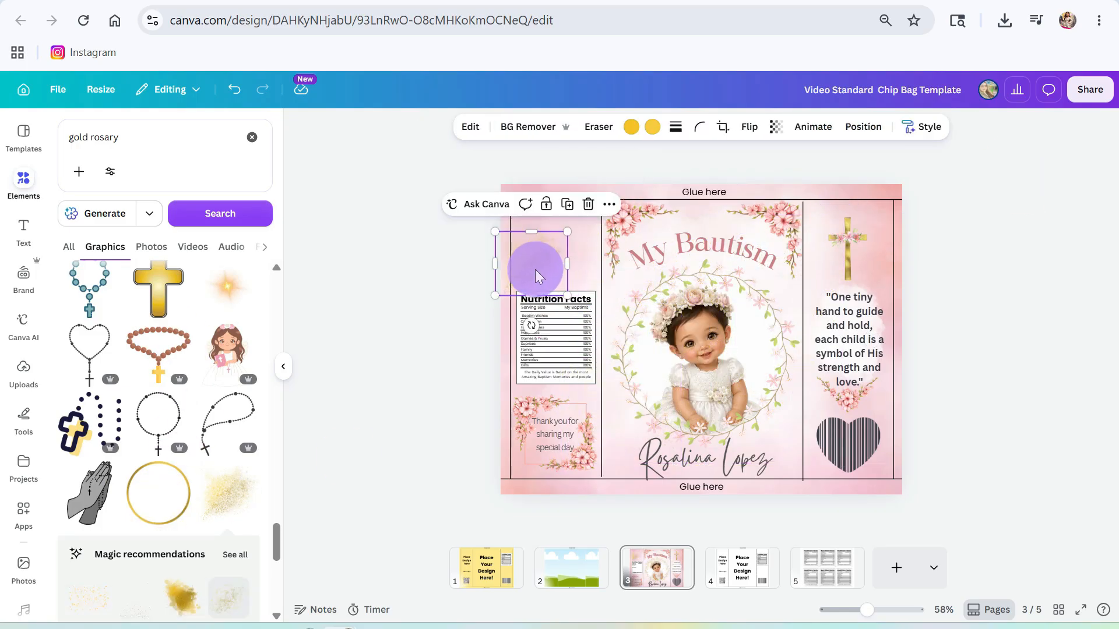
left_click_drag(538, 269, 561, 251)
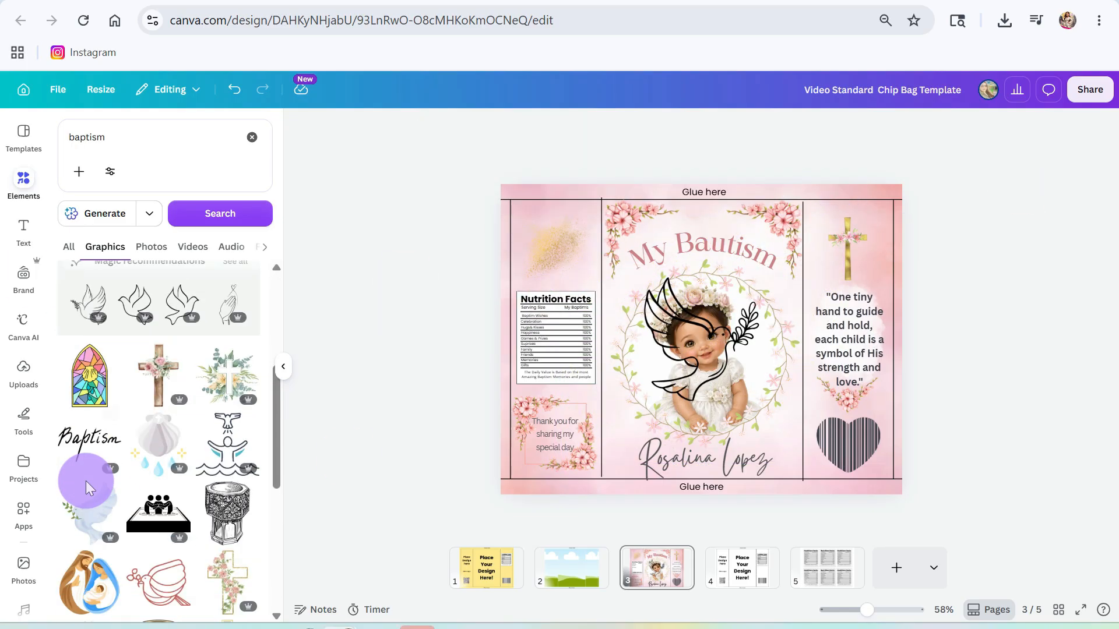
- Place an outlined dove graphic over the gold glitter
scroll(87, 483, "up", 4)
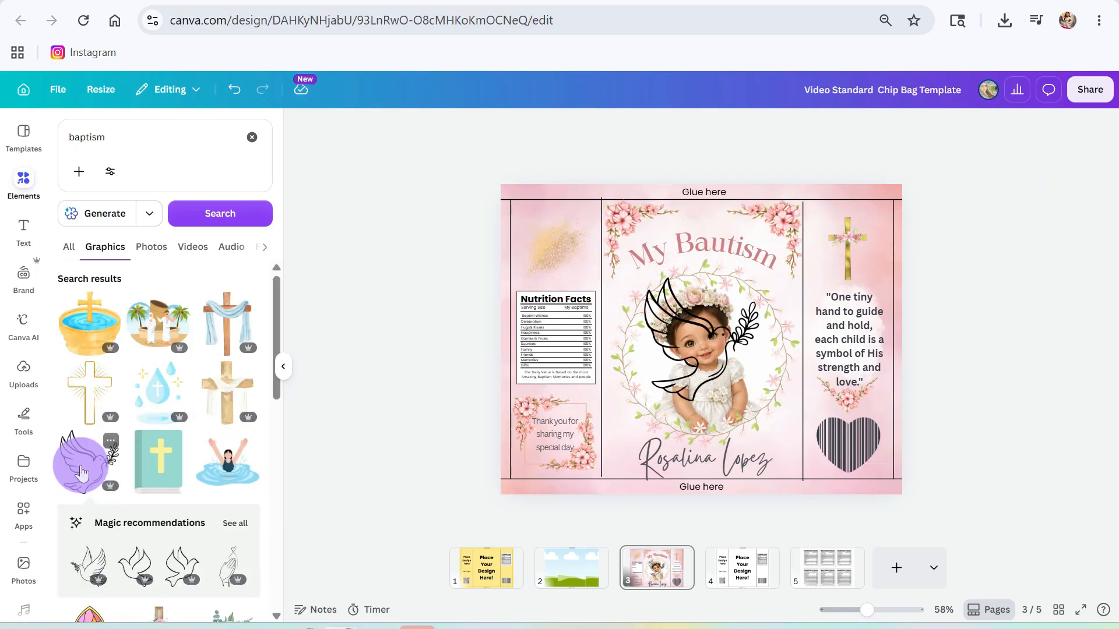
left_click(87, 460)
left_click_drag(762, 275, 561, 238)
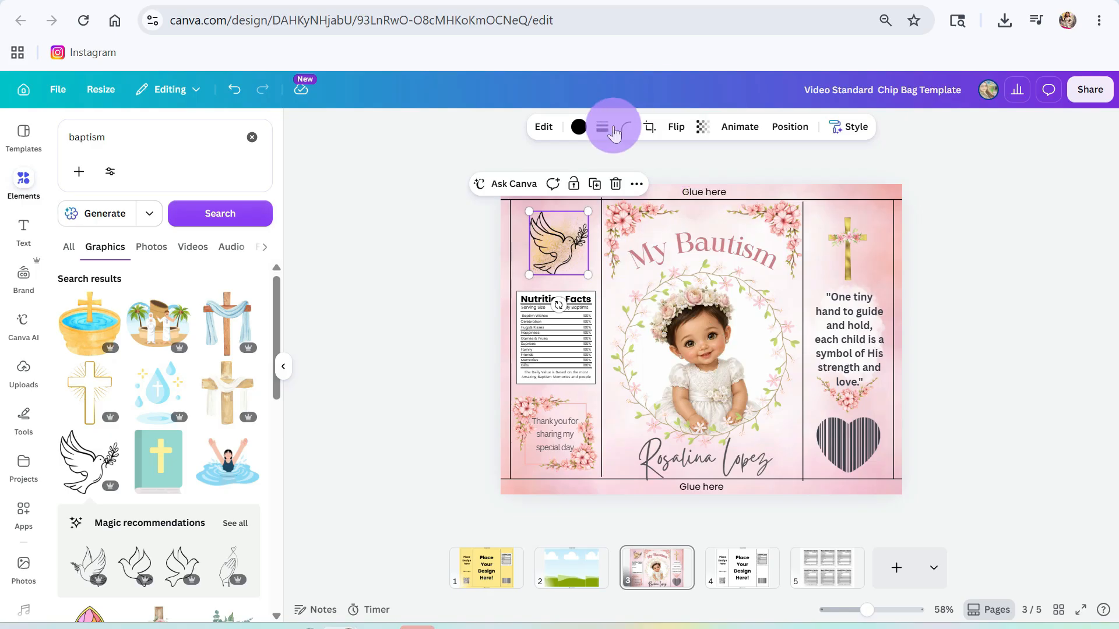
left_click(578, 126)
left_click(548, 267)
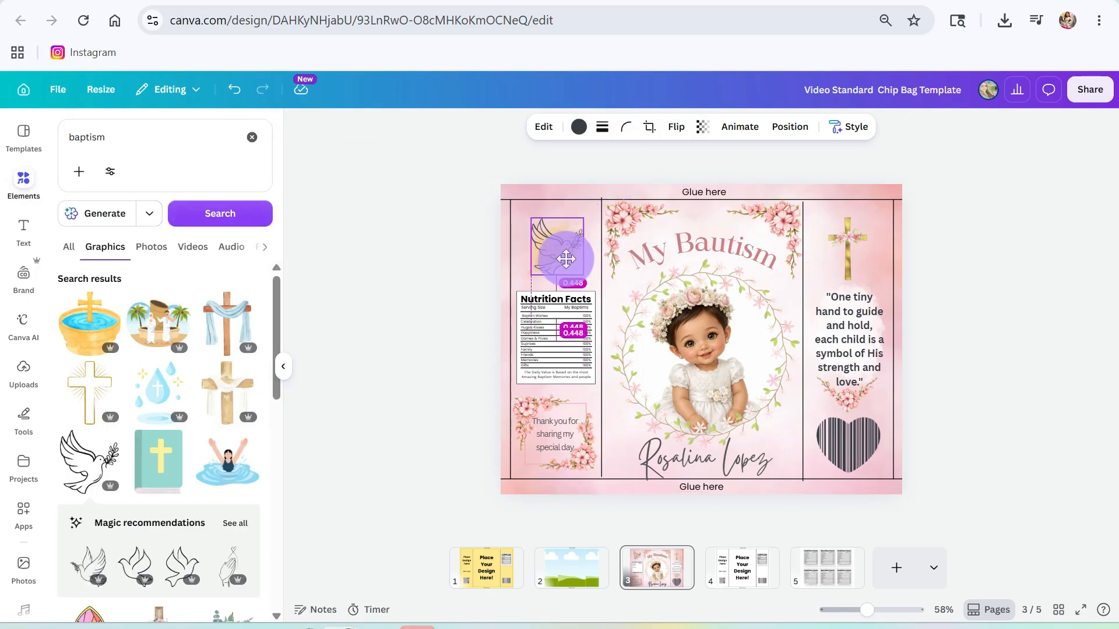
left_click(1043, 314)
- Delete the top guide line and two right-hand vertical guide lines
left_click(843, 200)
key("Delete")
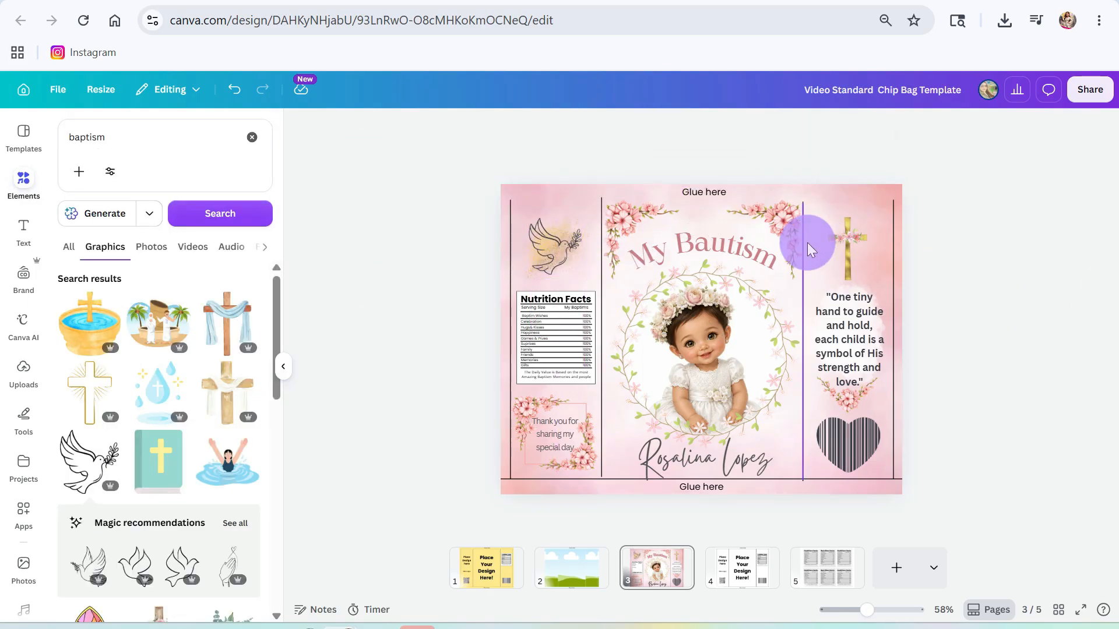
left_click(804, 243)
key("Delete")
left_click(893, 226)
key("Delete")
- Delete the remaining left and bottom guide lines from the page
left_click(511, 268)
key("Delete")
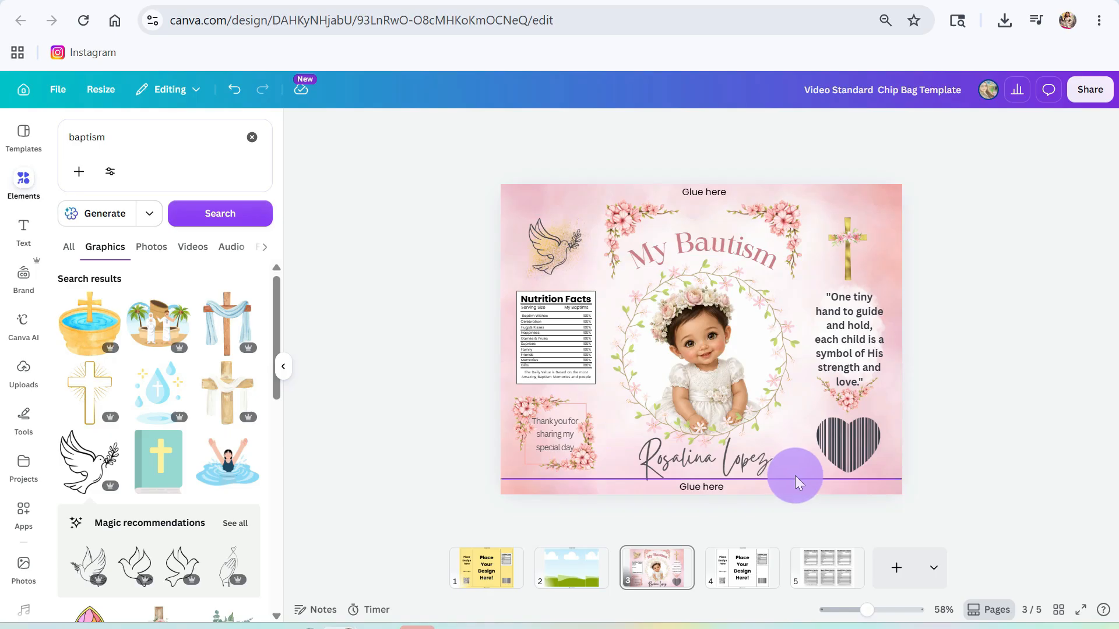
left_click(795, 479)
key("Delete")
left_click(845, 463)
left_click(1044, 365)
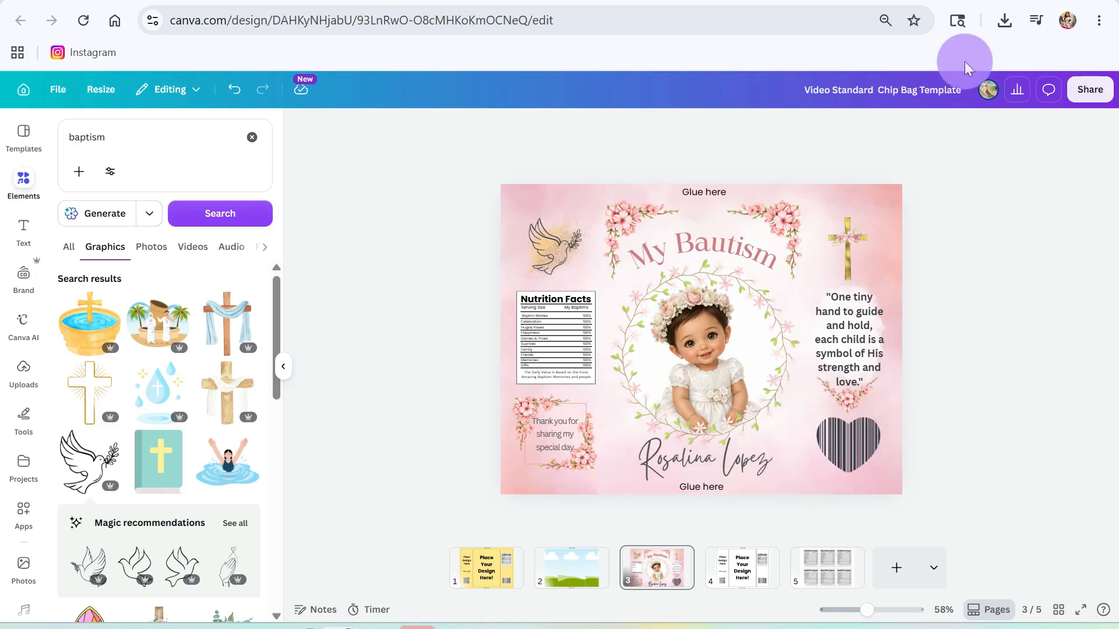
- Download the chip bag page as a JPG file
left_click(1089, 89)
left_click(712, 191)
left_click(707, 472)
left_click(948, 292)
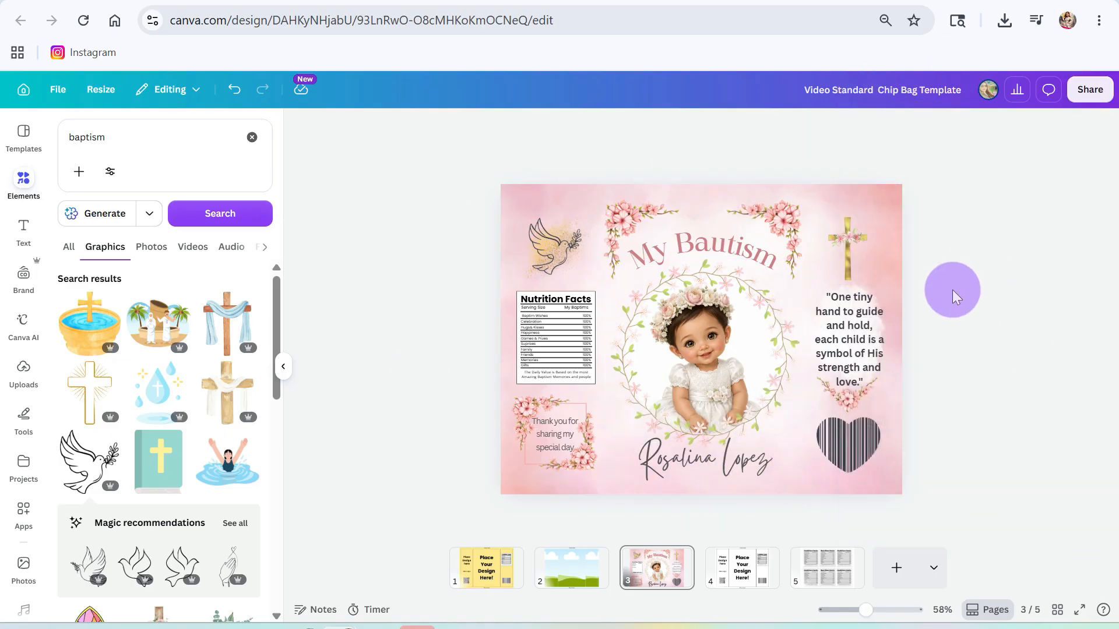
left_click(1089, 89)
left_click(886, 400)
left_click(910, 185)
left_click(891, 220)
left_click(981, 333)
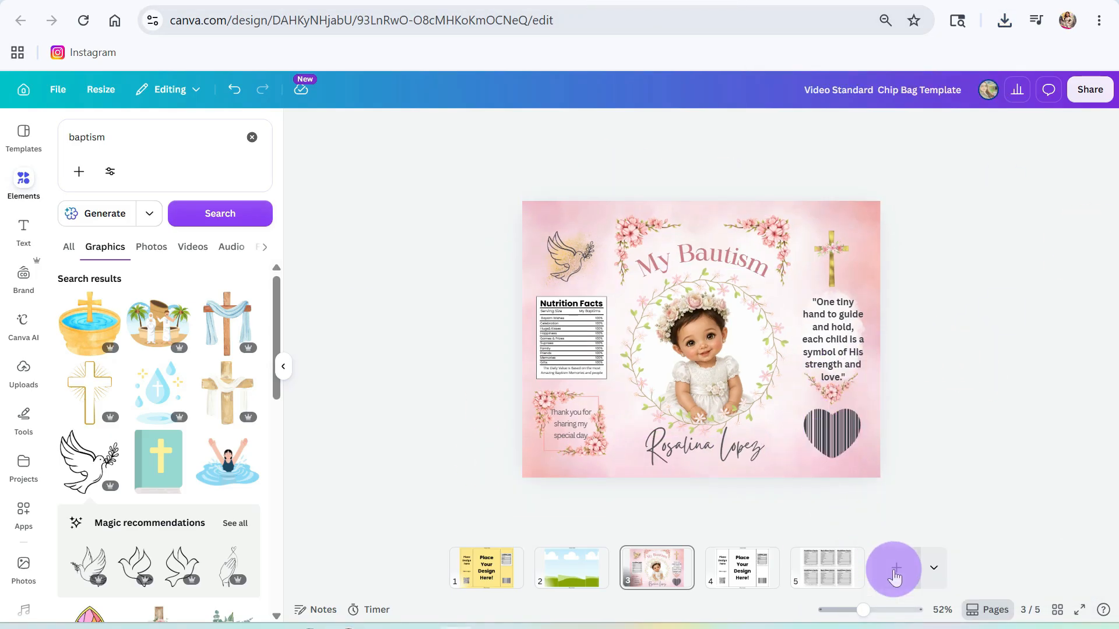
- Switch to the BAG OF CHIPS DESIGN notes document
left_click_drag(868, 600, 879, 599)
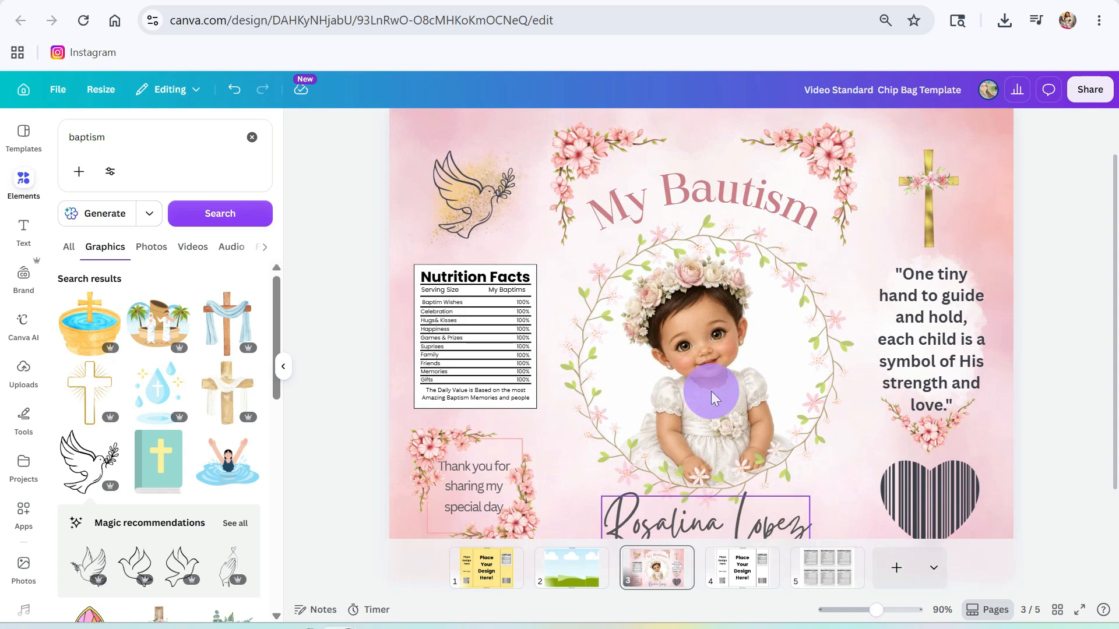
scroll(680, 373, "down", 2)
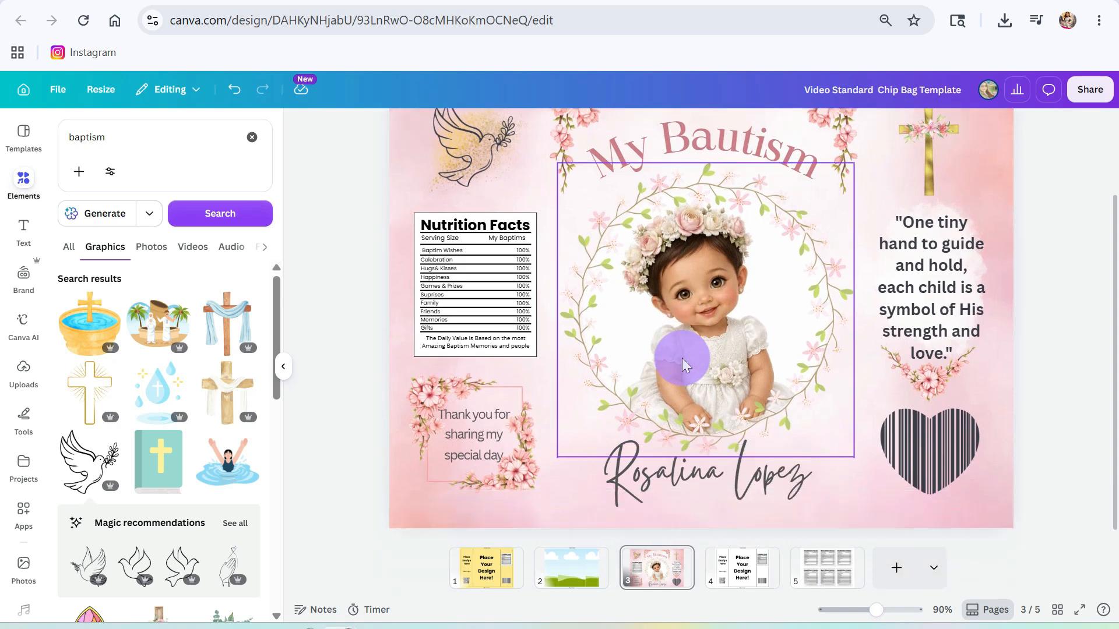
left_click(682, 2)
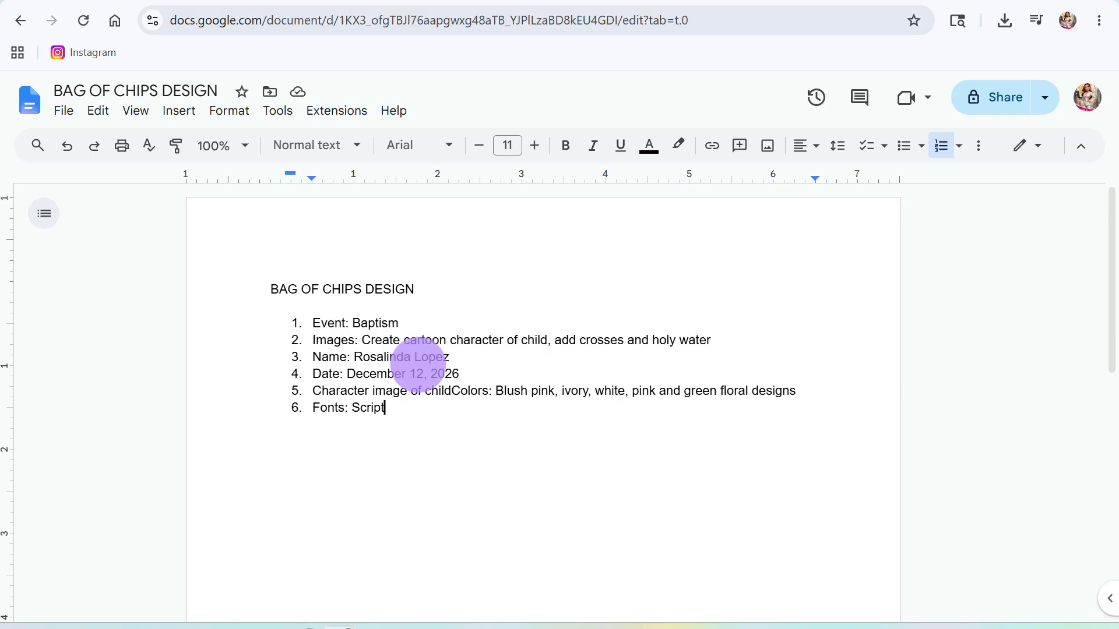
- Insert the missing 'd' after the 'n' in the child's name beneath the wreath
left_click(330, 1)
left_click(696, 473)
left_click(694, 473)
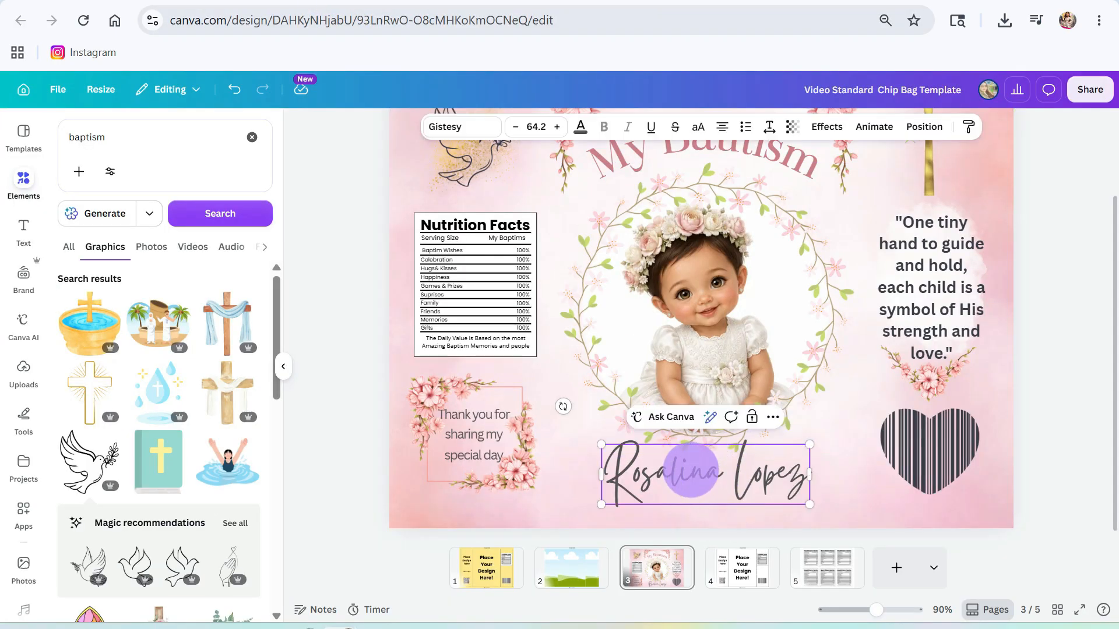
type("d")
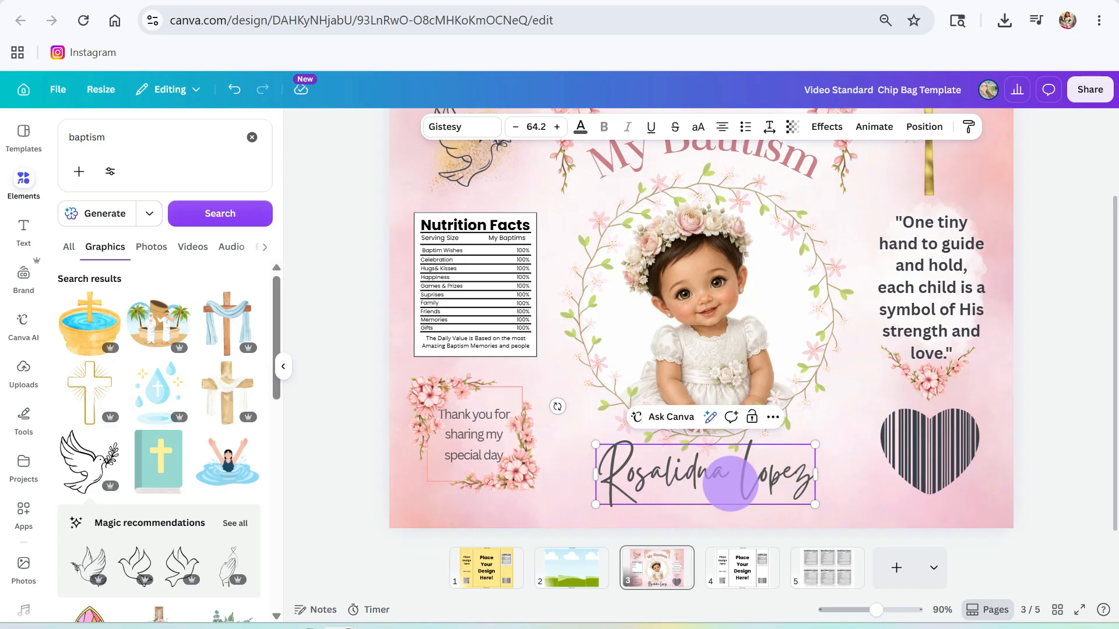
key("BackSpace")
key("Right")
type("d")
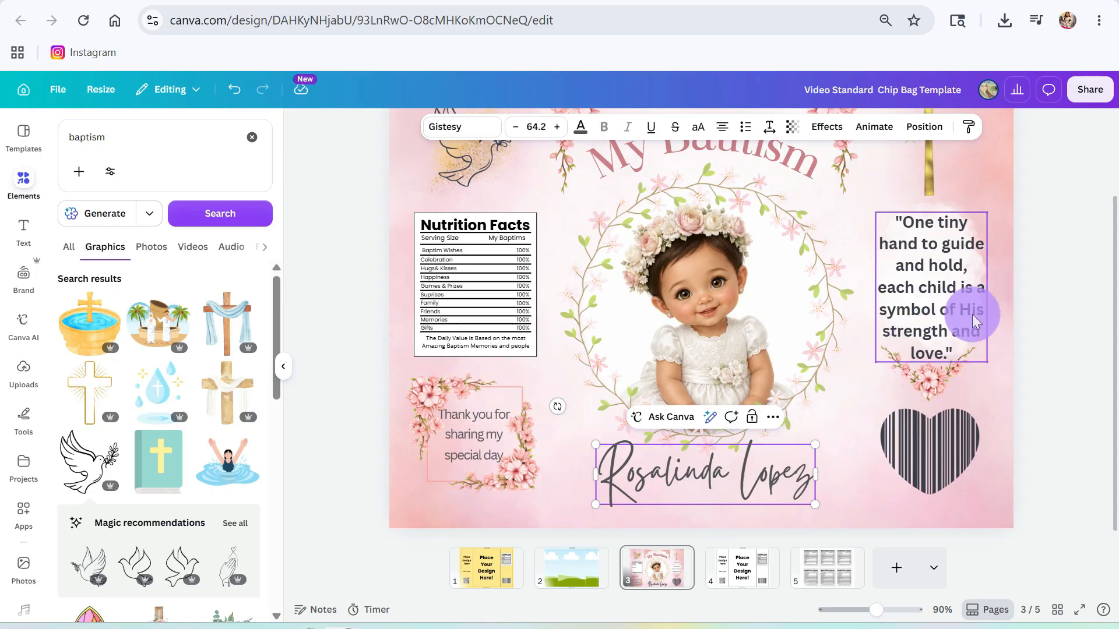
- Fix the curved title from 'My Bautism' to 'My Baptism'
scroll(787, 260, "up", 3)
left_click(726, 244)
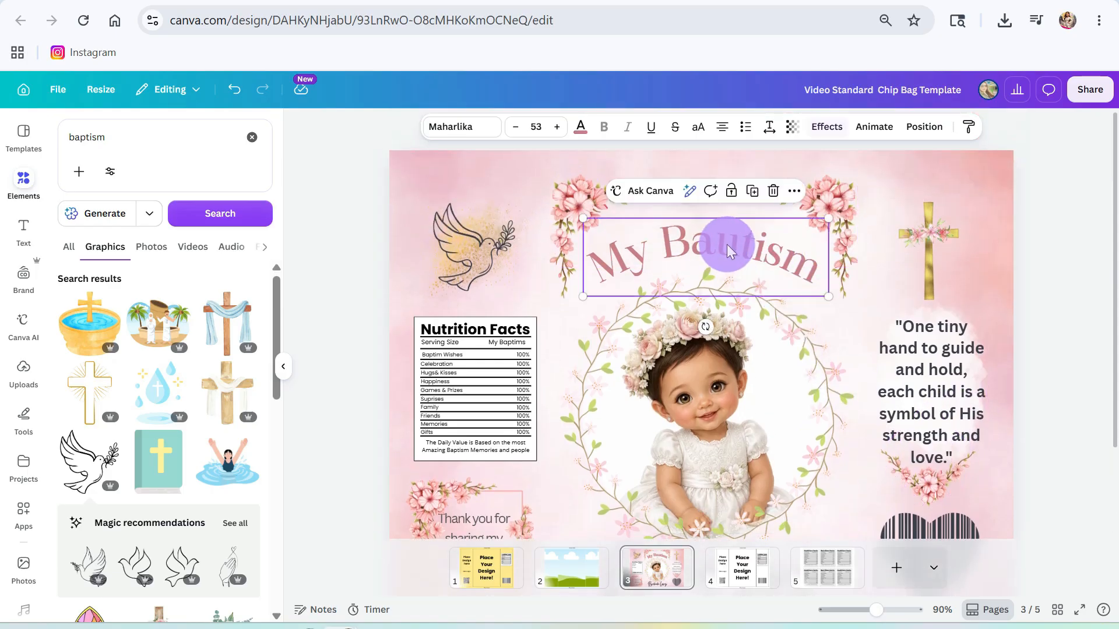
left_click(726, 243)
left_click(741, 245)
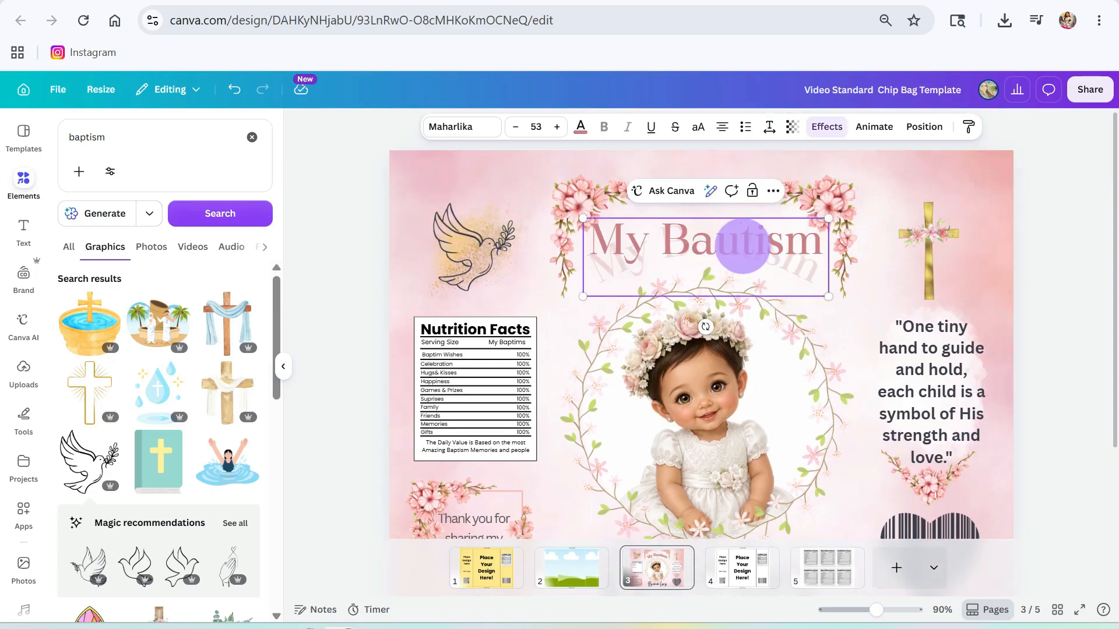
key("BackSpace")
type("p")
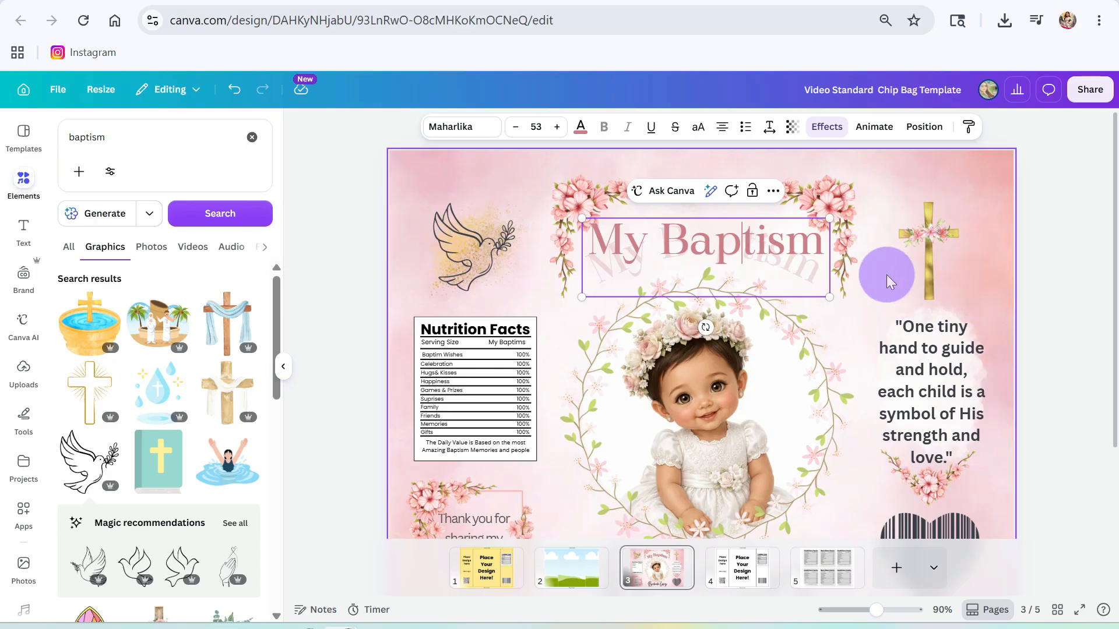
left_click(886, 274)
left_click(708, 309)
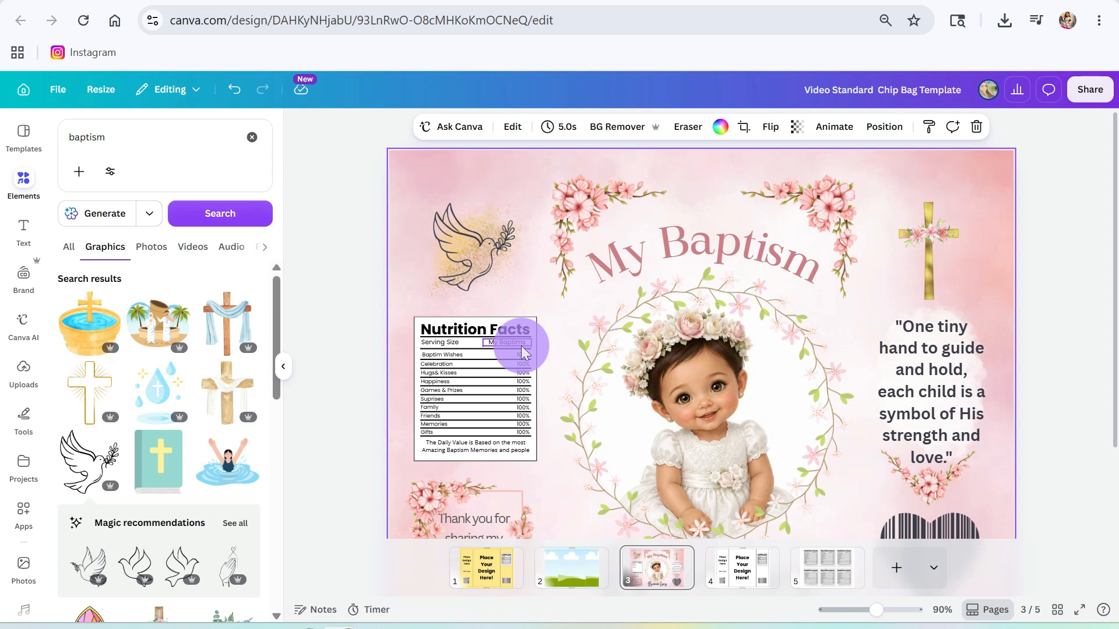
- Correct the nutrition label's serving size to 'My Baptism' and first row to 'Baptism Wishes'
left_click_drag(880, 615, 886, 609)
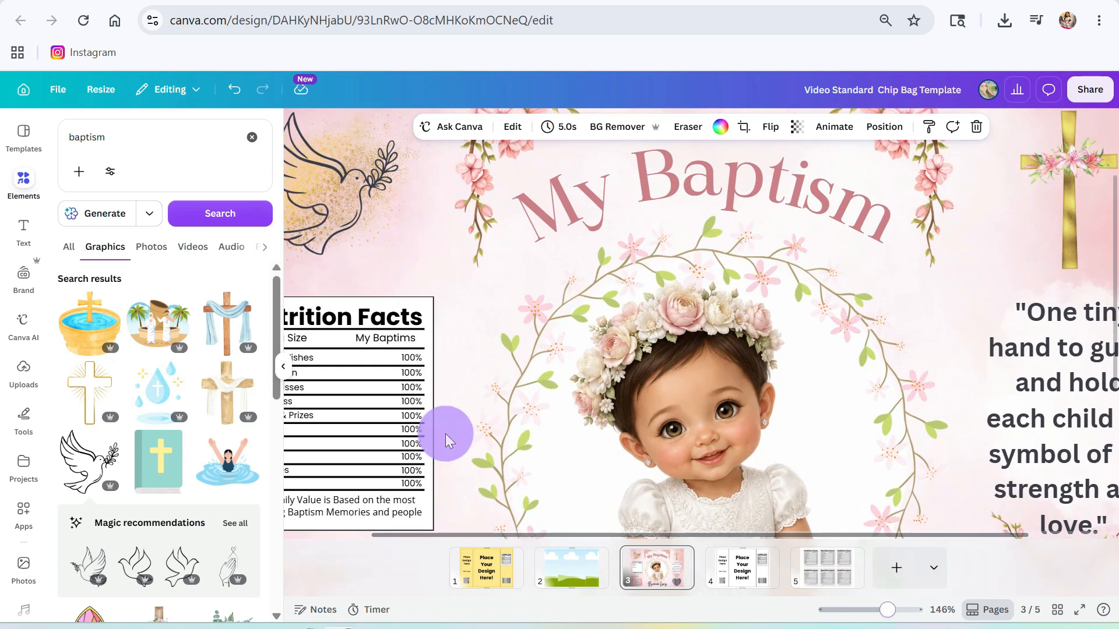
left_click(392, 342)
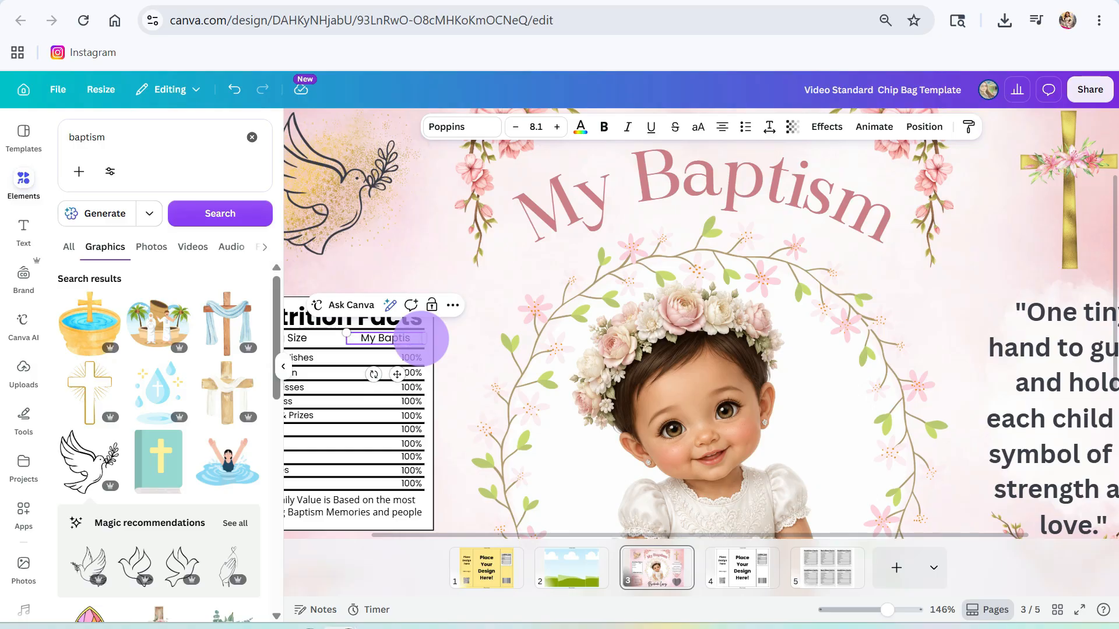
left_click(425, 270)
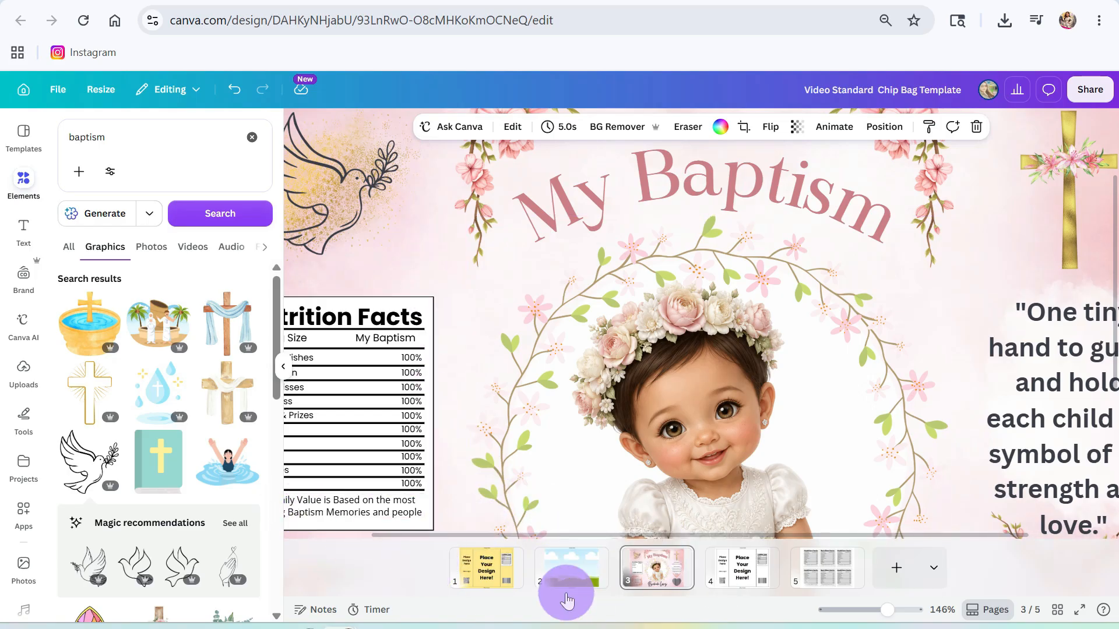
left_click(283, 366)
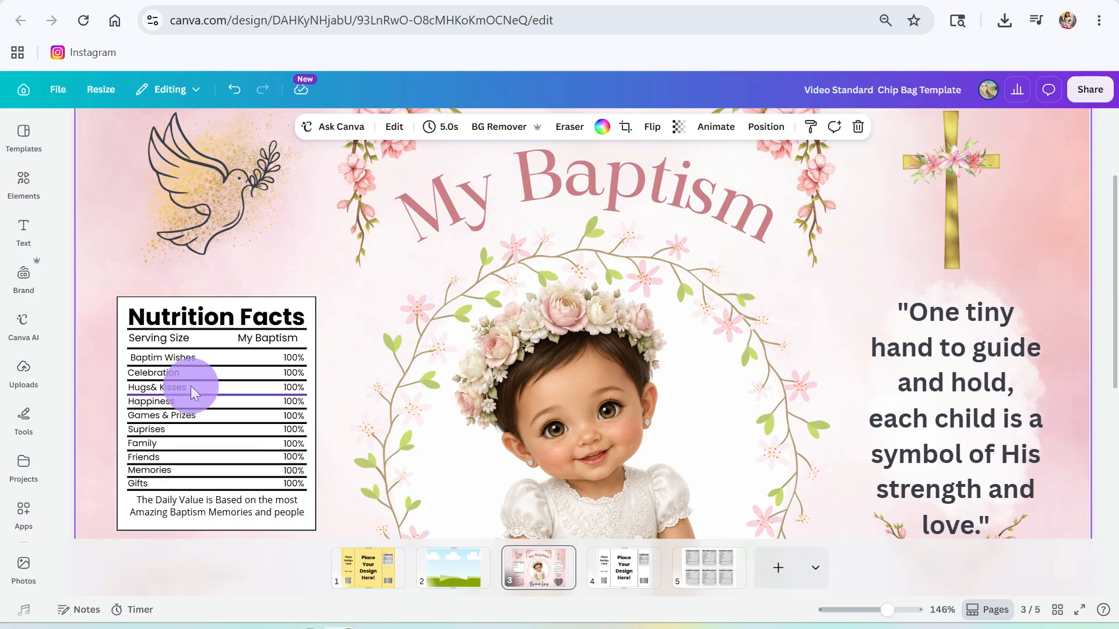
left_click(148, 356)
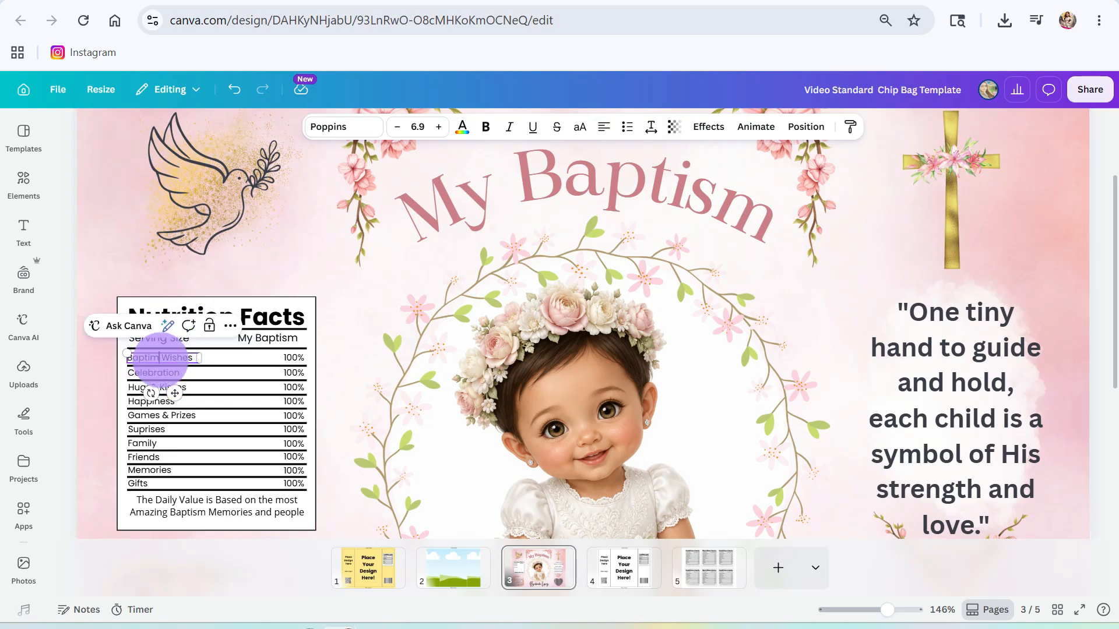
key("BackSpace")
type("s")
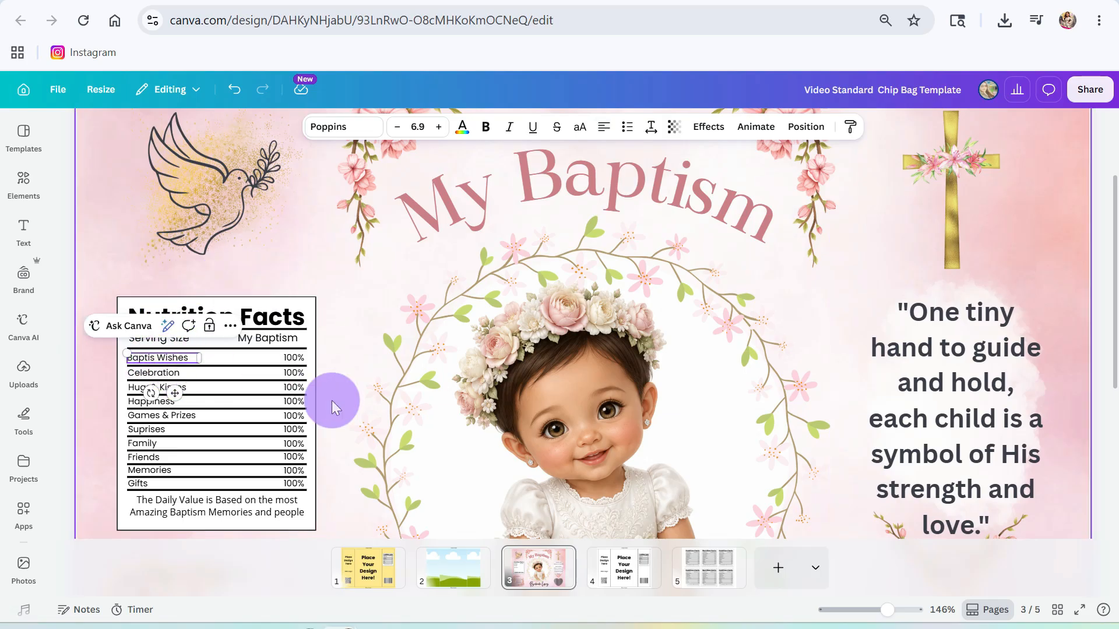
type("m")
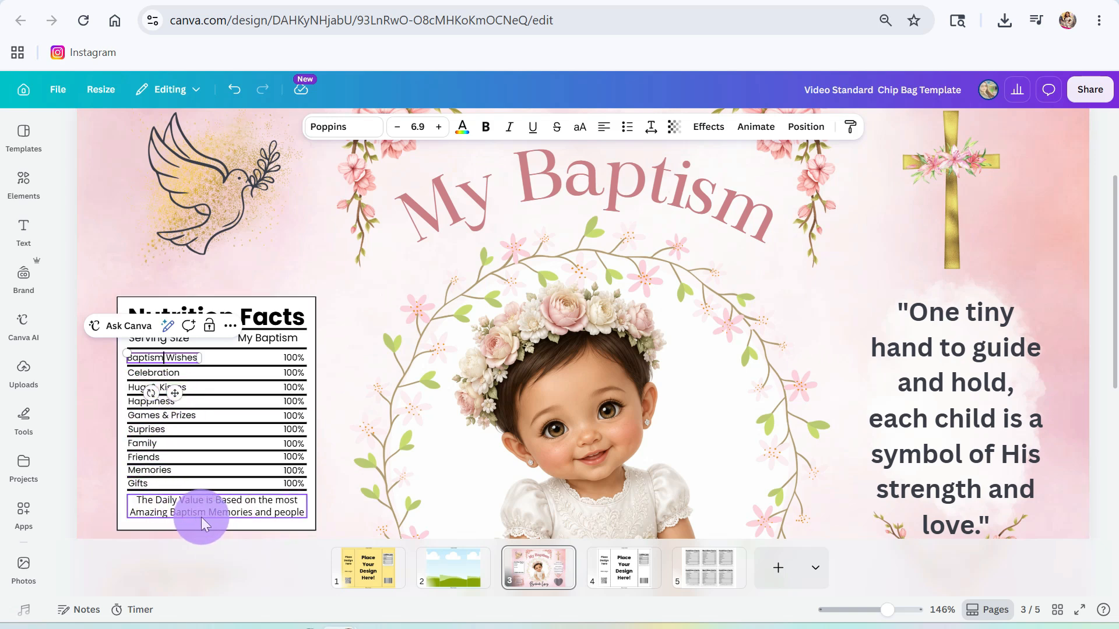
left_click(128, 247)
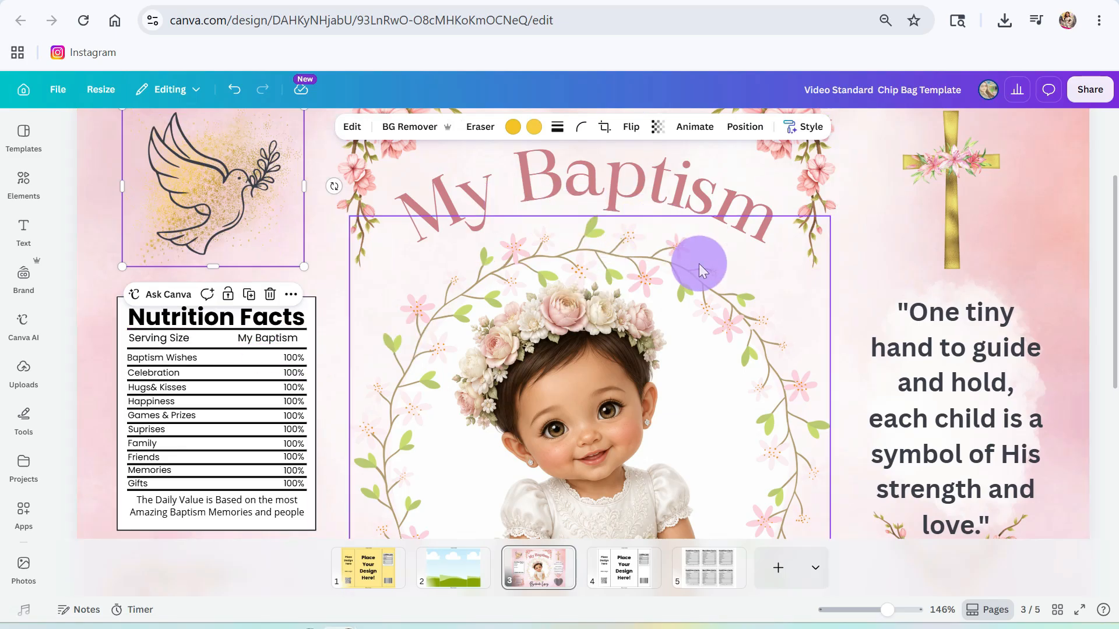
- Check the BAG OF CHIPS DESIGN brief, then return to the Canva design
scroll(693, 297, "down", 5)
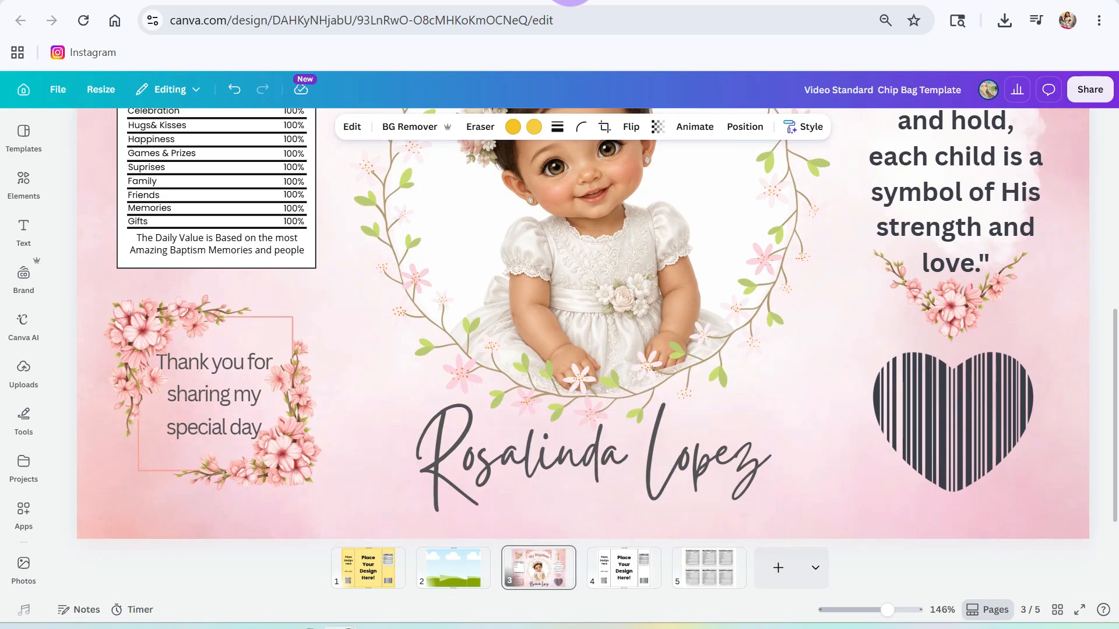
left_click(679, 2)
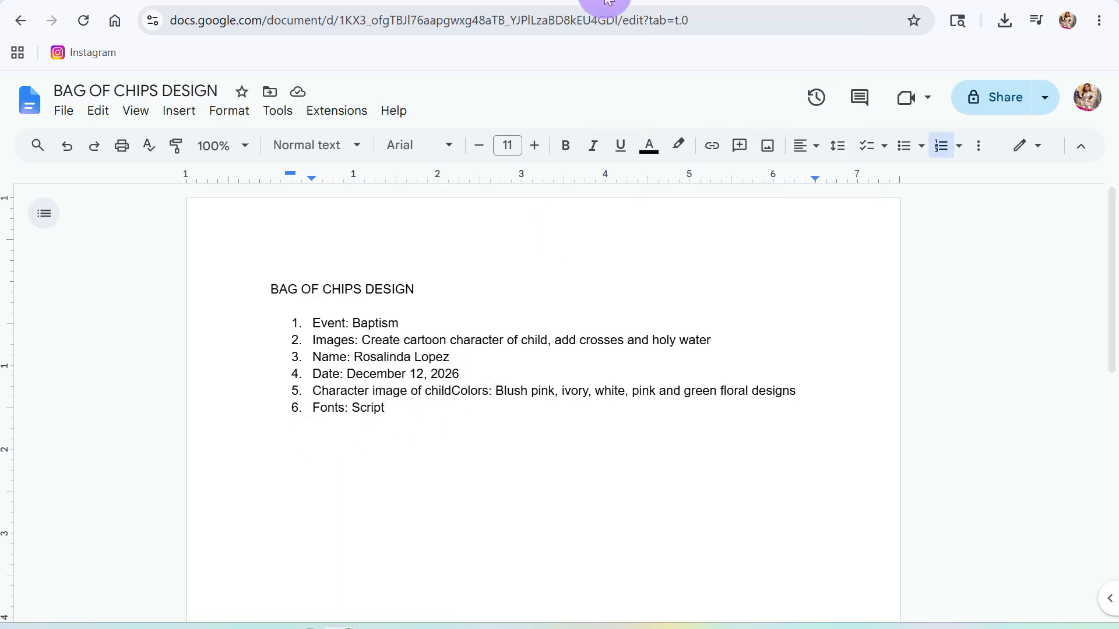
left_click(314, 2)
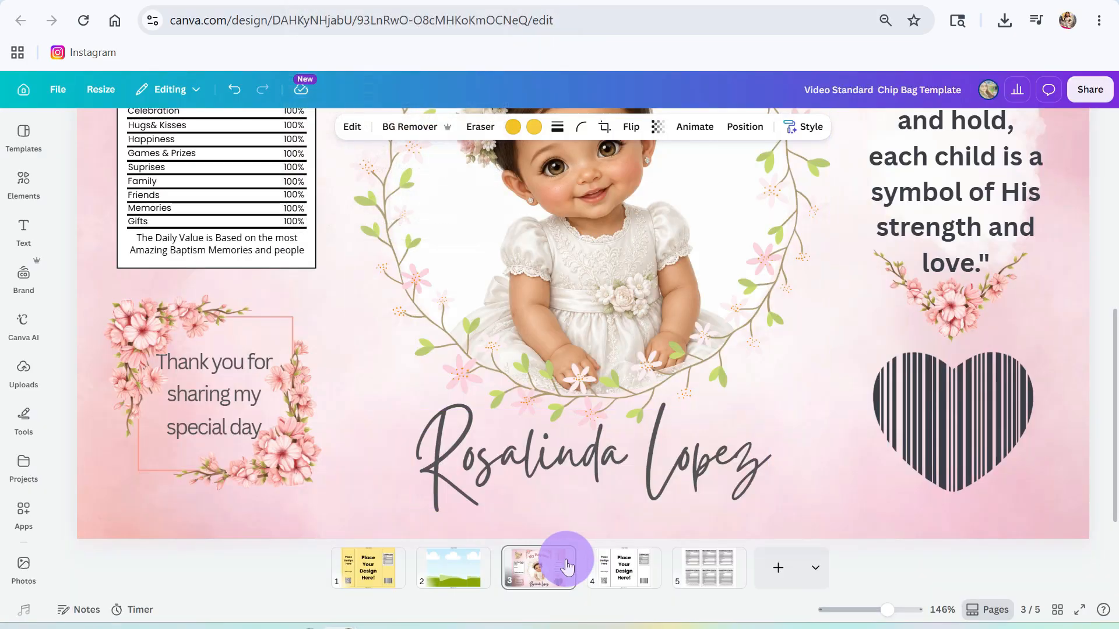
left_click(202, 394)
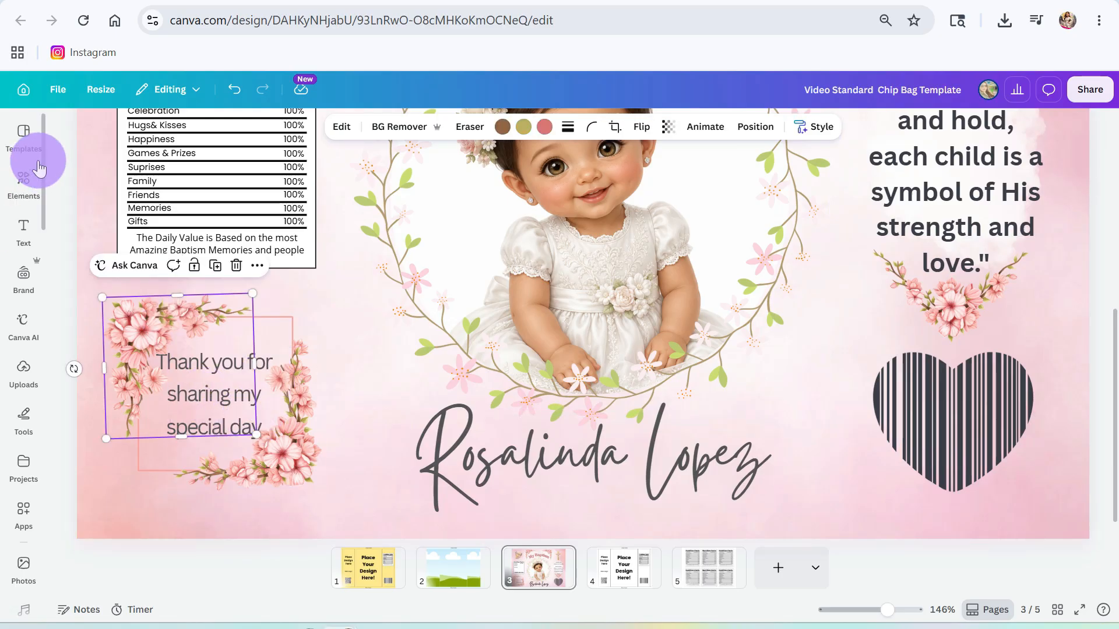
- Add a 'December 12, 2026' body text line at font size 15
left_click(23, 230)
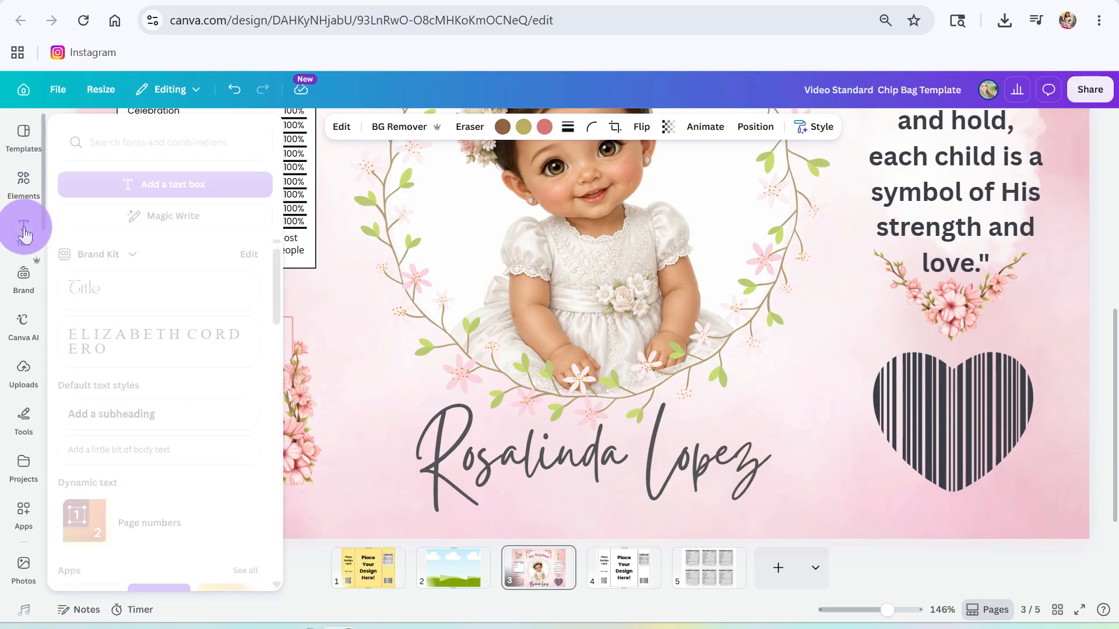
left_click(139, 450)
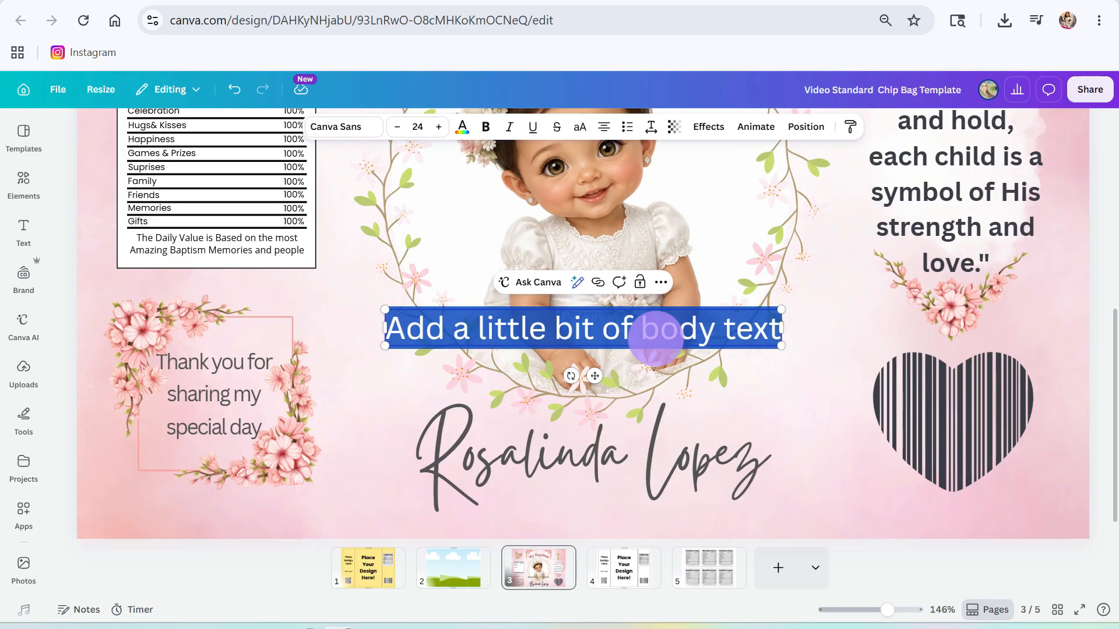
type("Dec")
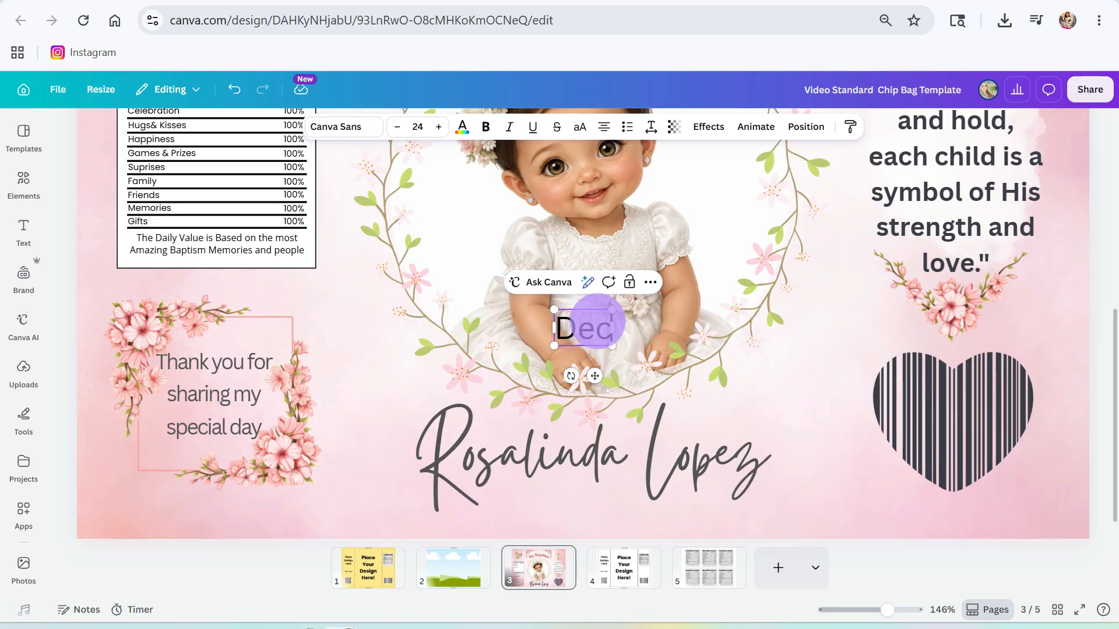
type("ember 12,")
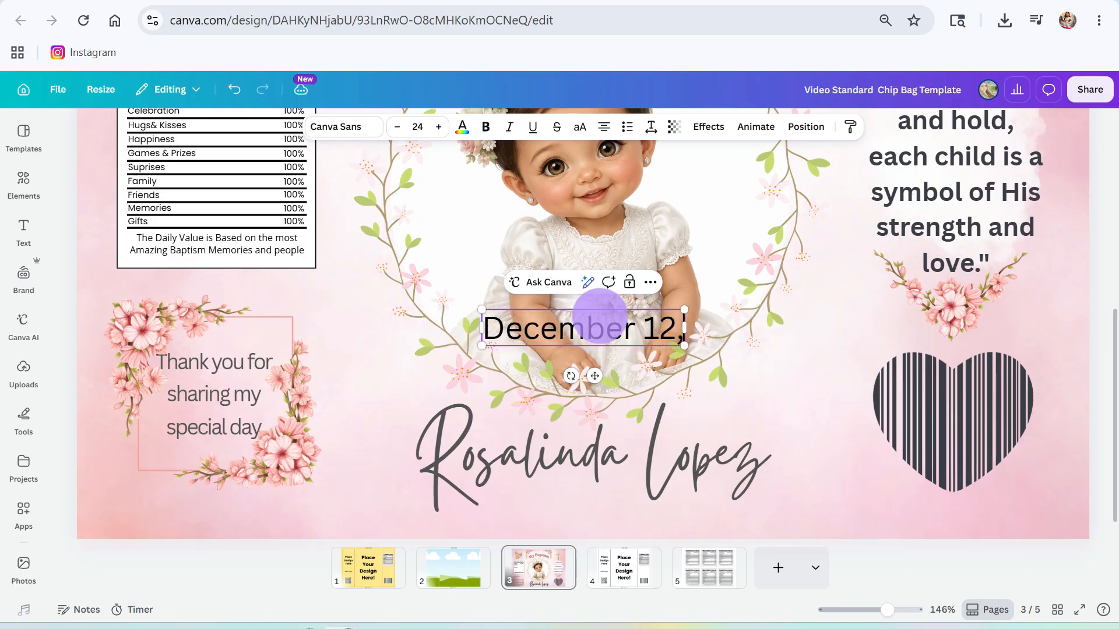
type(" 2026")
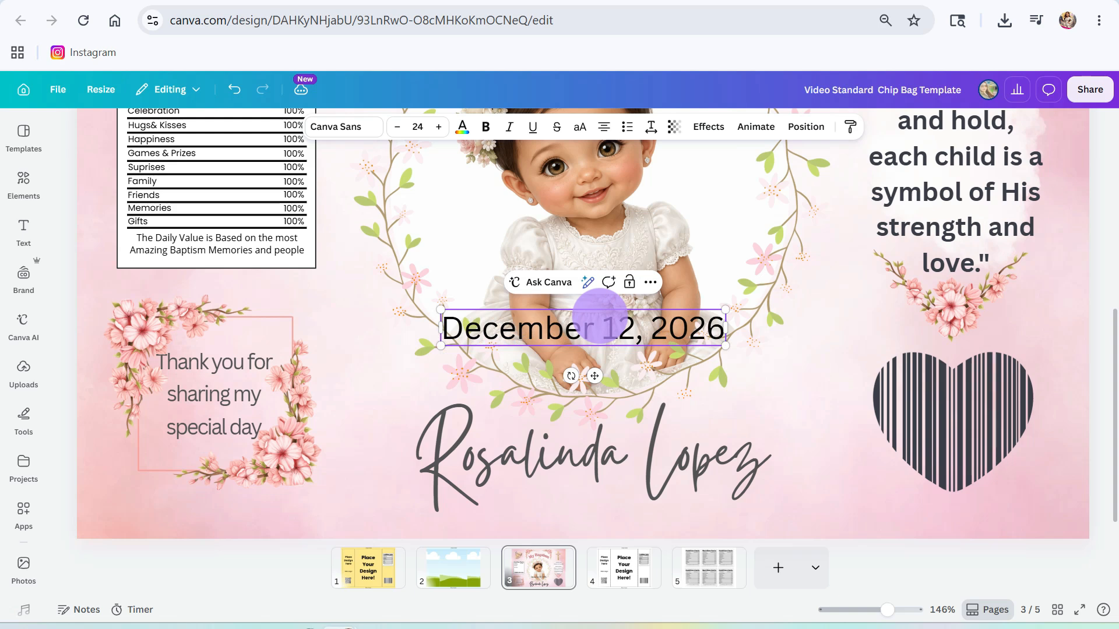
triple_click(550, 323)
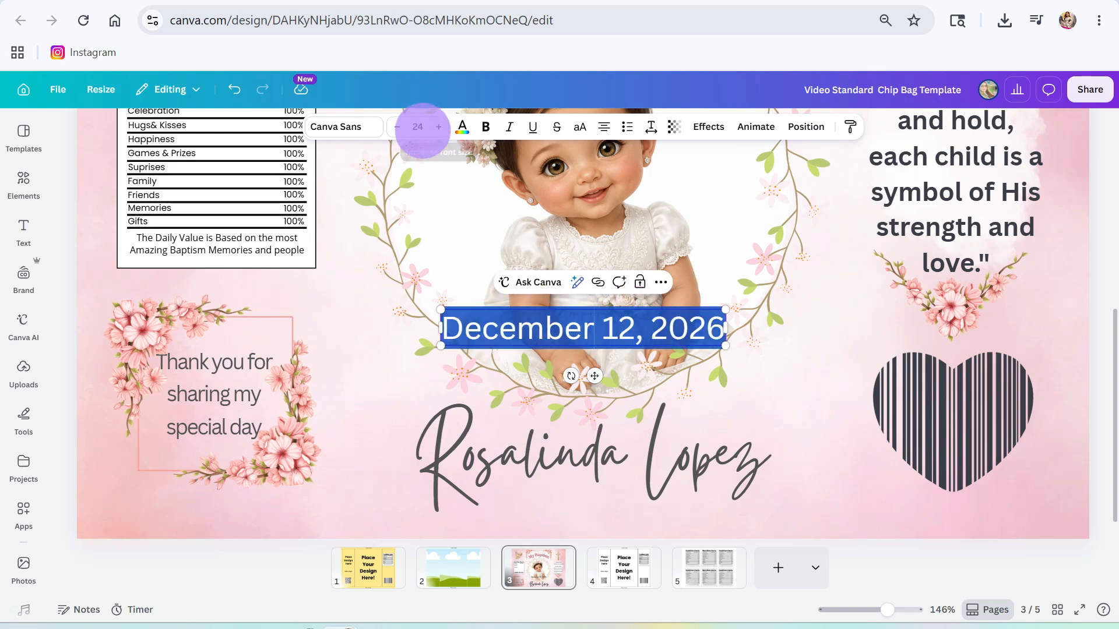
left_click(418, 127)
type("15")
key("Return")
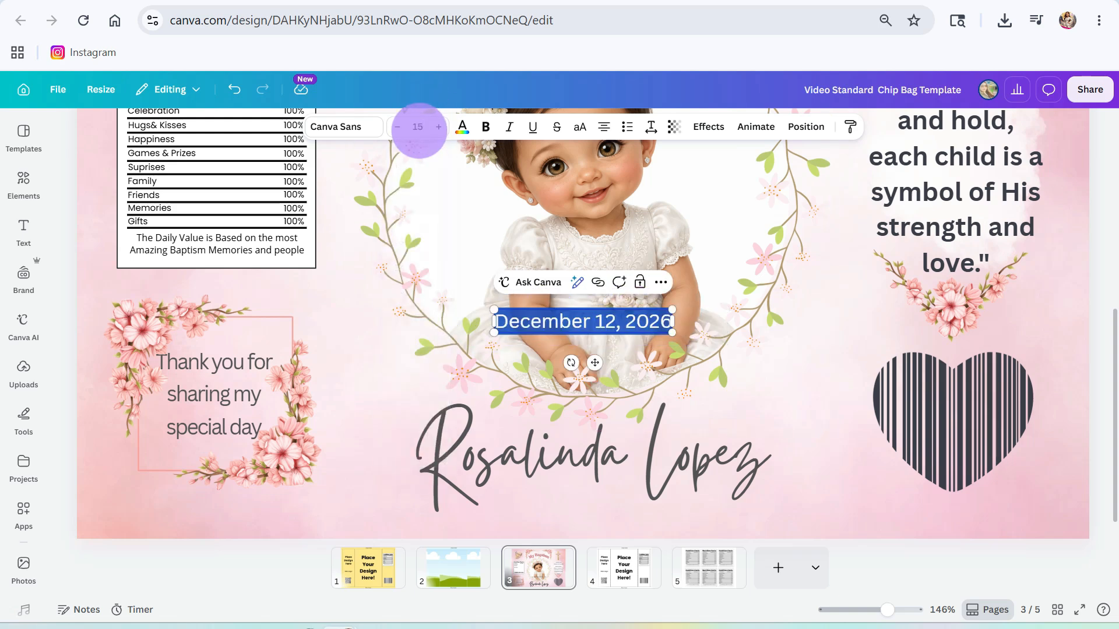
- Move the date line below the child's name
left_click_drag(591, 365, 587, 543)
left_click(712, 458)
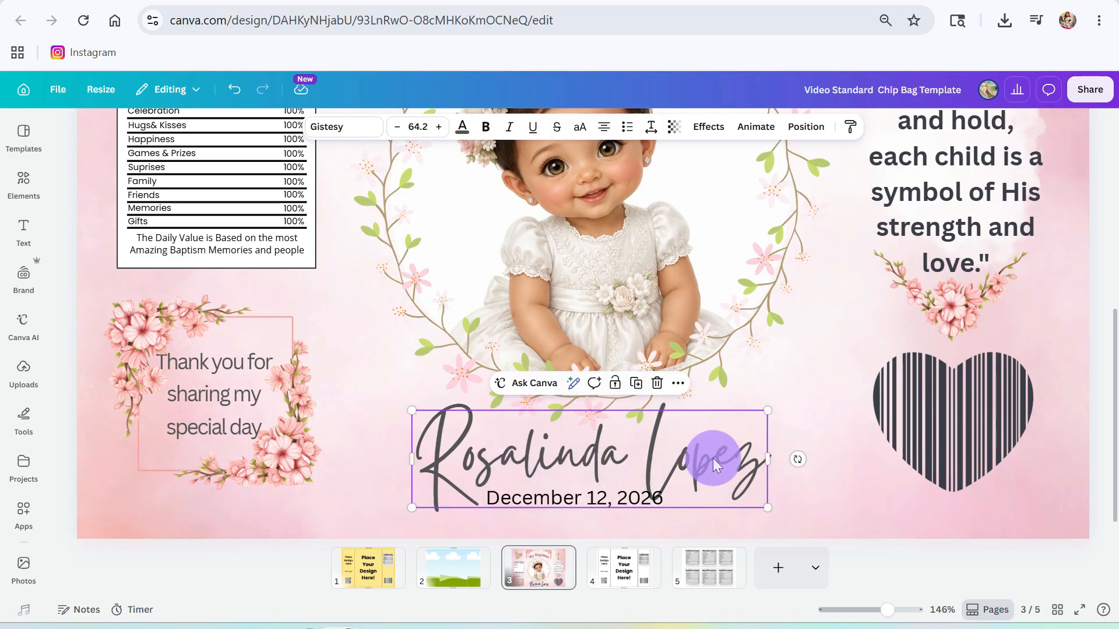
scroll(741, 331, "up", 3)
- Select the wreath and baby photo together, shrink them, and shift them up and right
left_click(716, 372)
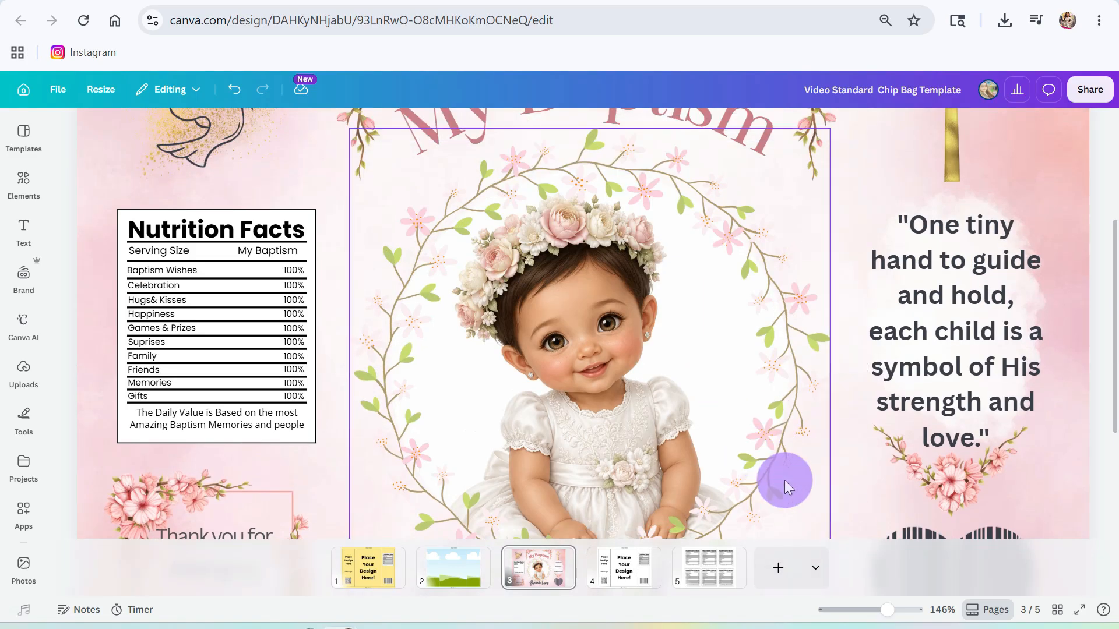
left_click(755, 124)
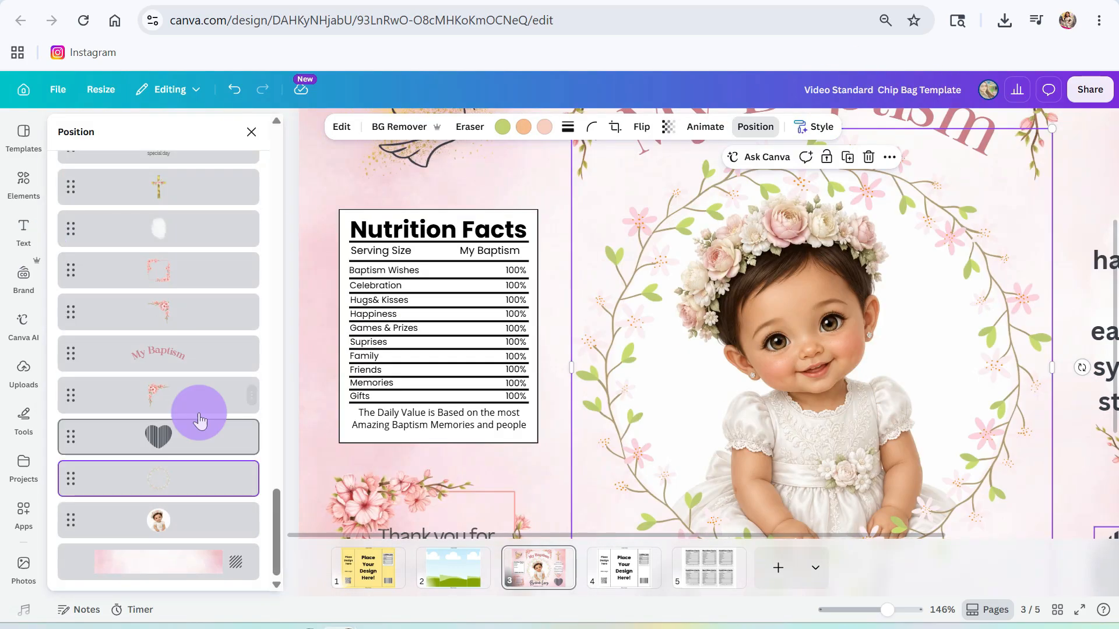
scroll(192, 457, "up", 5)
scroll(164, 441, "down", 10)
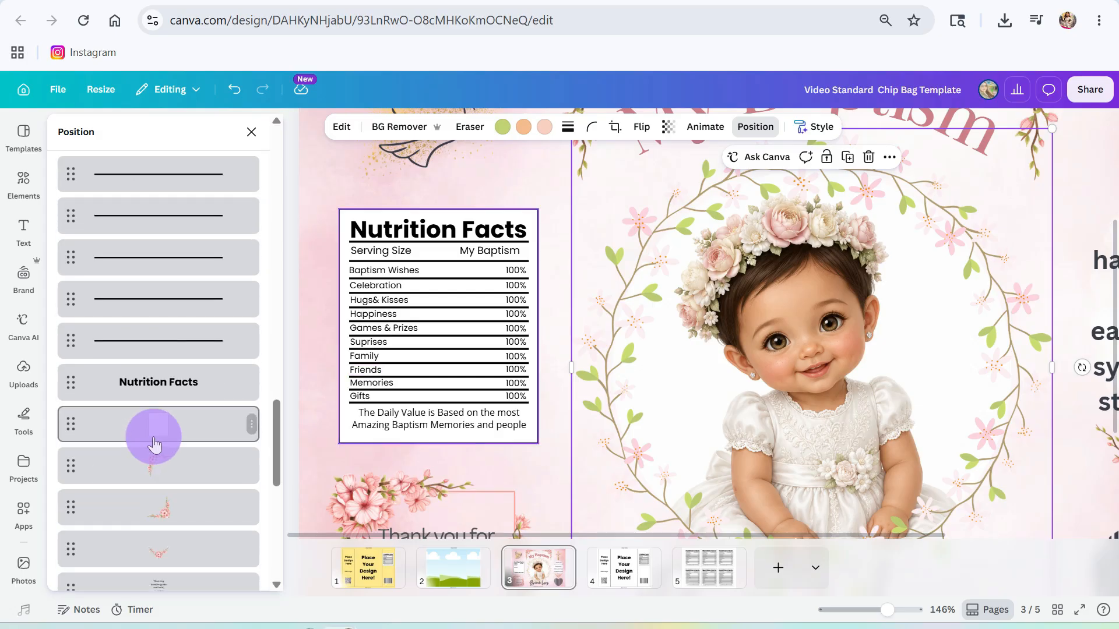
left_click(172, 517, "shift")
left_click_drag(1052, 129, 997, 183)
left_click_drag(761, 452, 787, 416)
left_click_drag(886, 609, 865, 609)
- Nudge the date closer to the name and close the layer list
left_click(607, 447)
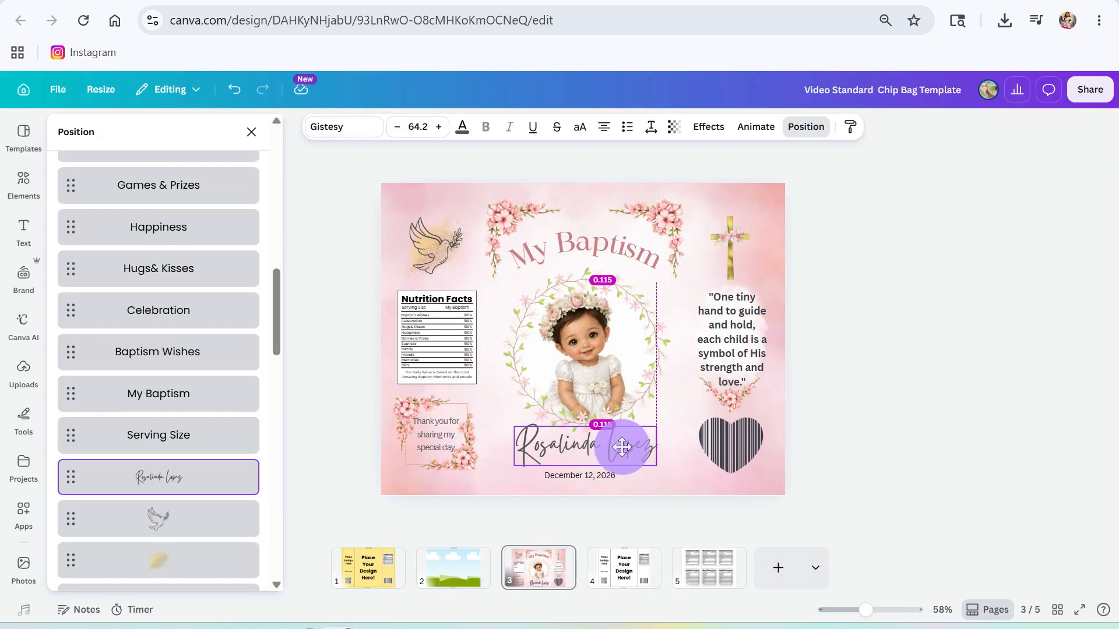
left_click_drag(603, 473, 603, 463)
left_click(565, 474)
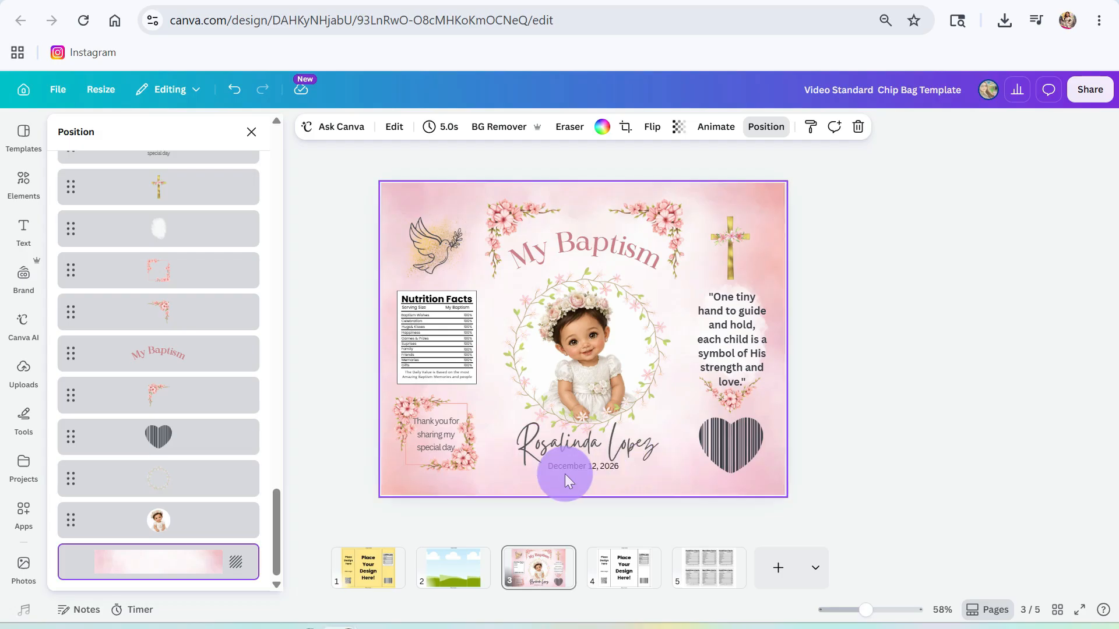
left_click(574, 334)
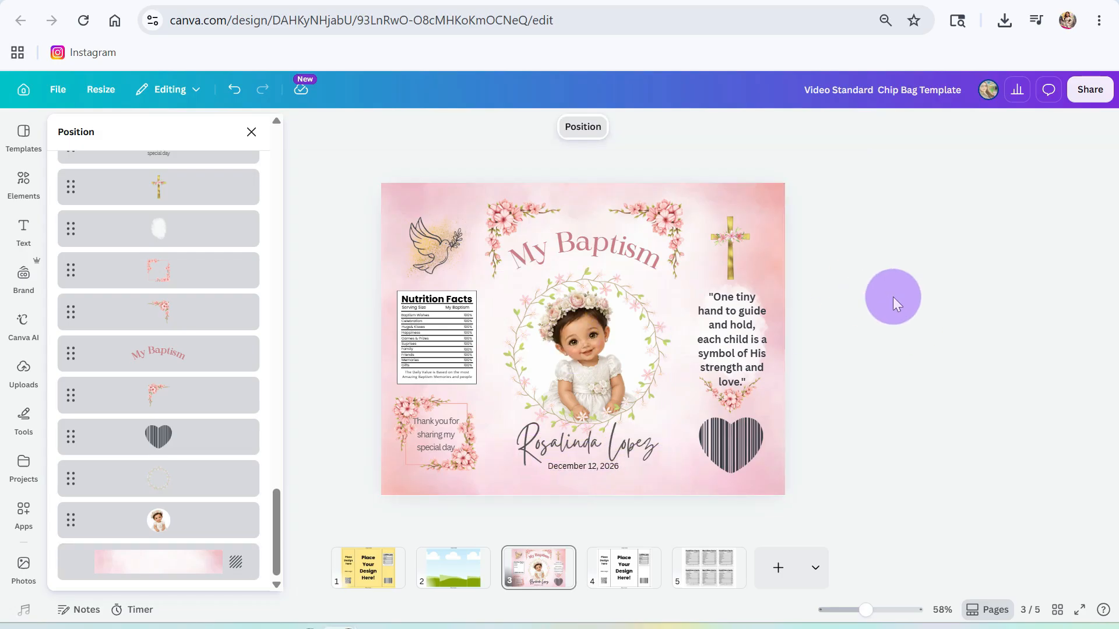
left_click(664, 488)
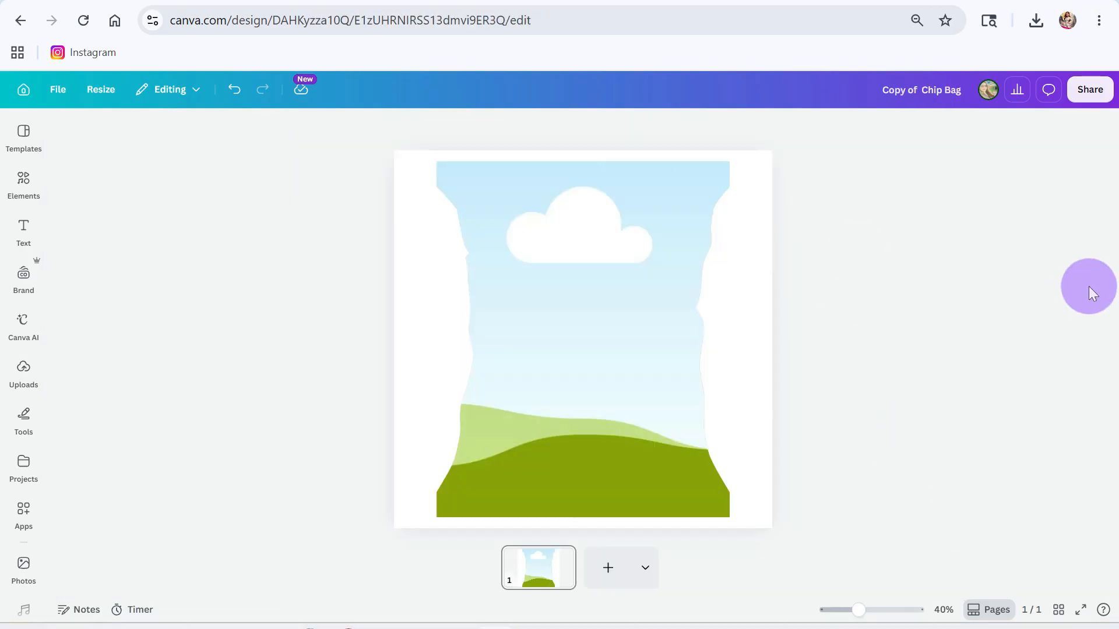
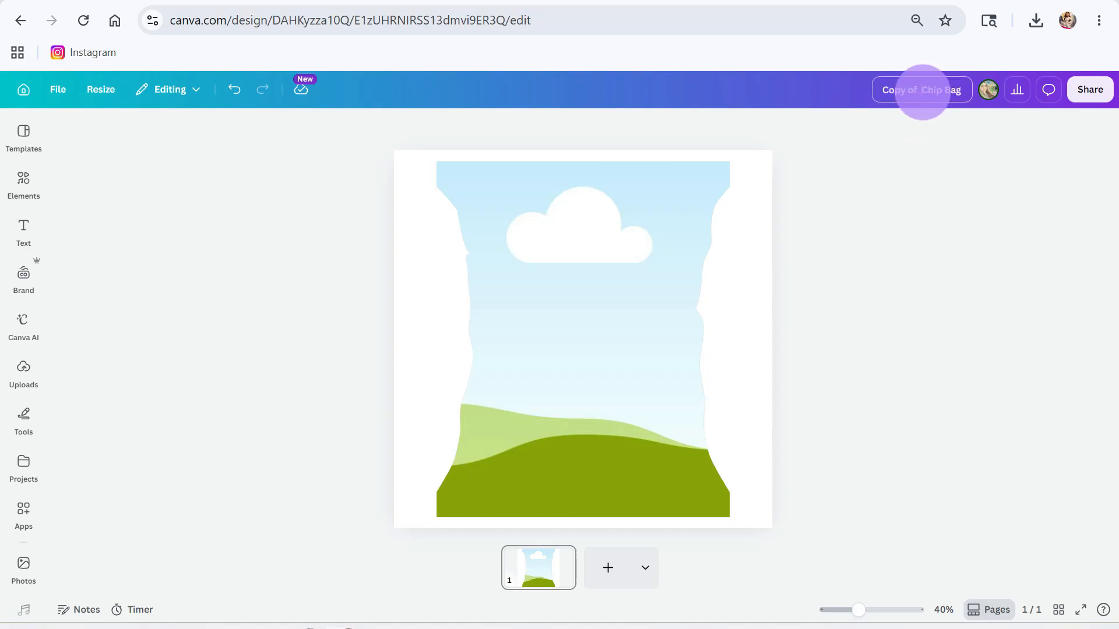
- Replace the 'Copy of' prefix so the design title reads 'Video Mockup Chip Bag'
left_click_drag(922, 91, 861, 118)
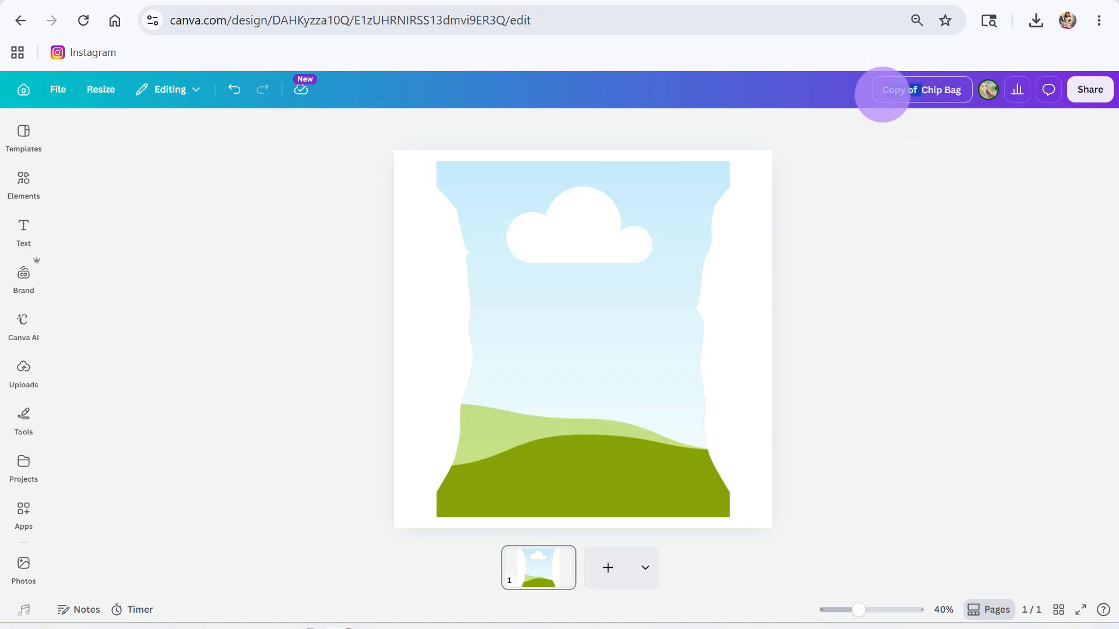
type("Video Mocku")
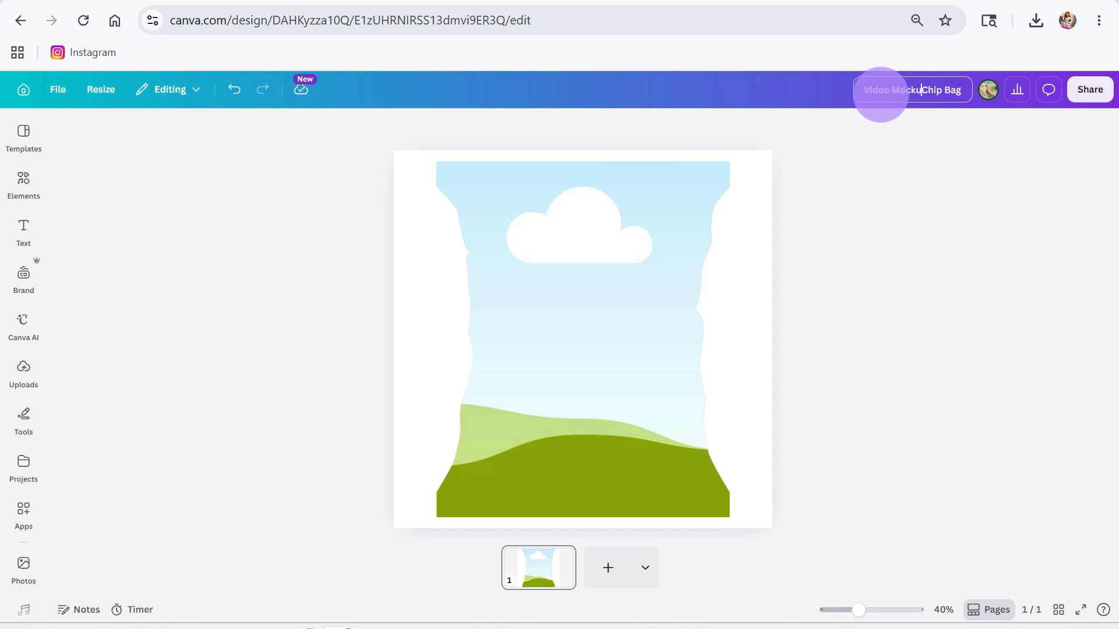
left_click(919, 155)
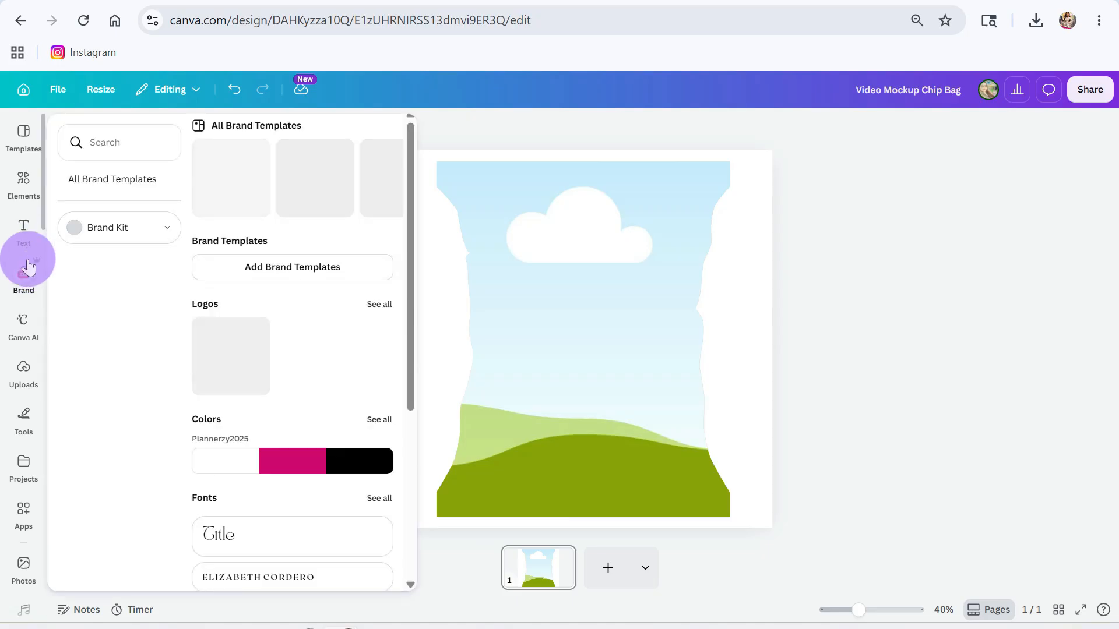
left_click(20, 362)
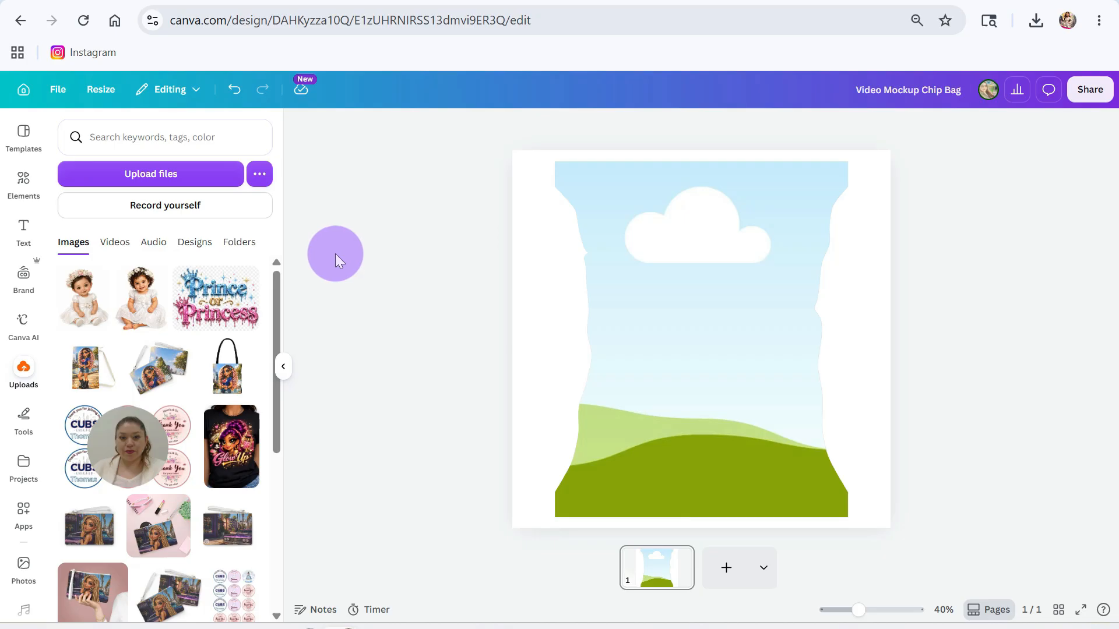
left_click(283, 366)
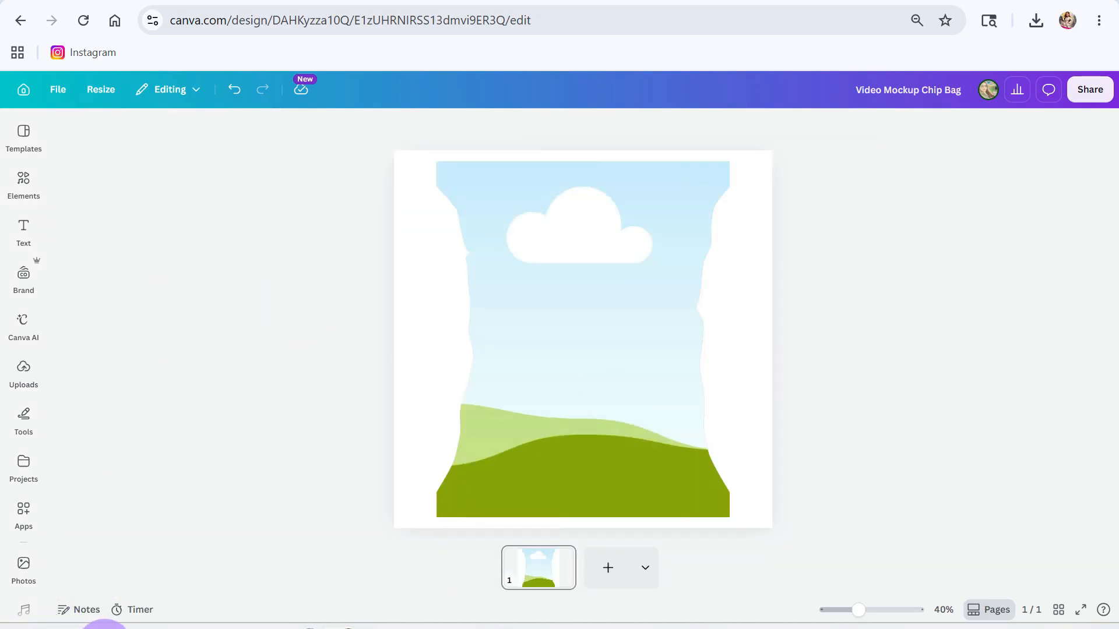
- Launch Paint from the Windows search
left_click(105, 628)
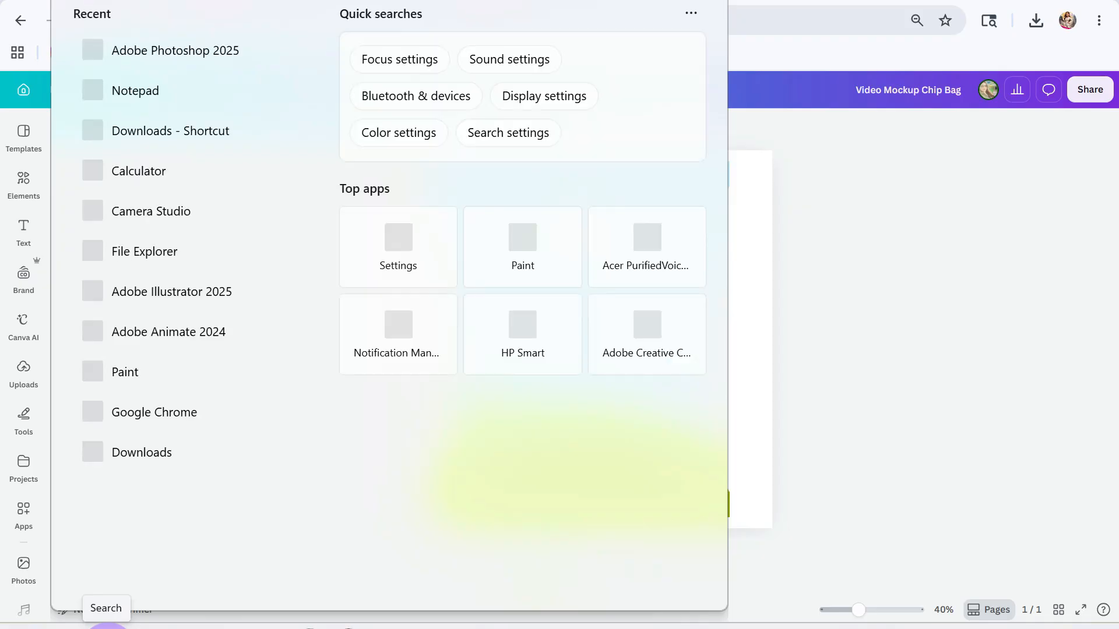
type("p")
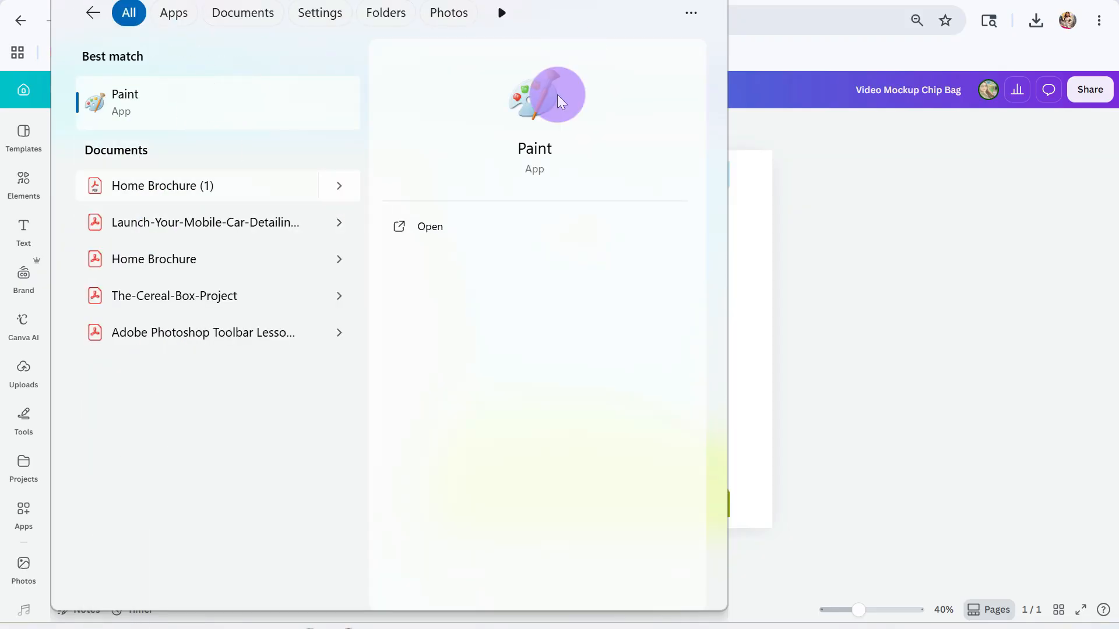
left_click(419, 231)
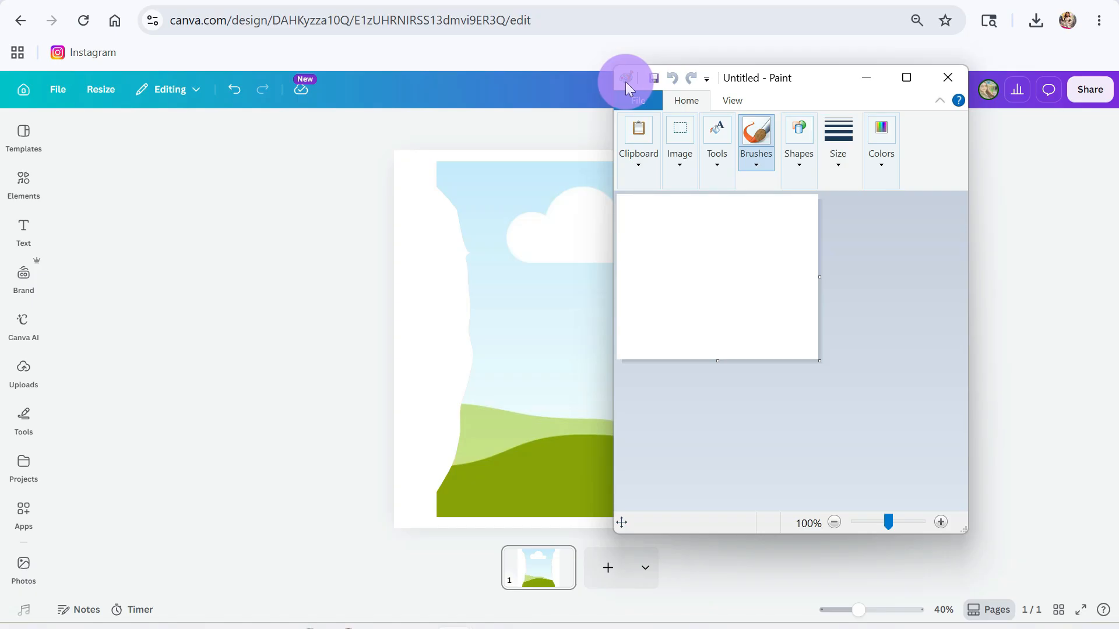
- Open the image file '3' from the Downloads folder
left_click(646, 99)
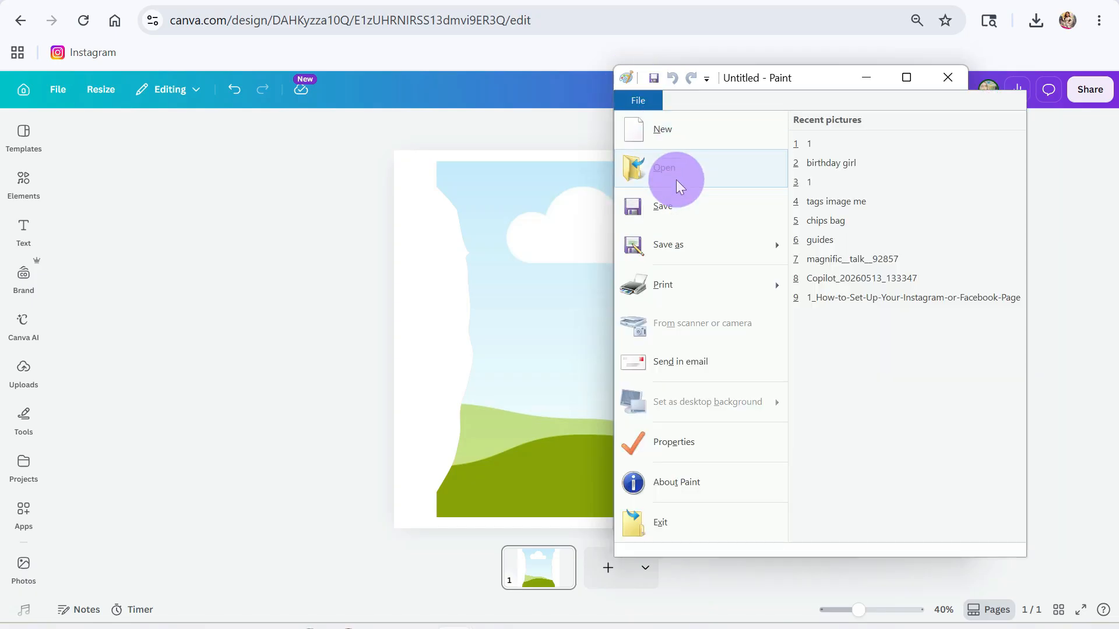
left_click(676, 179)
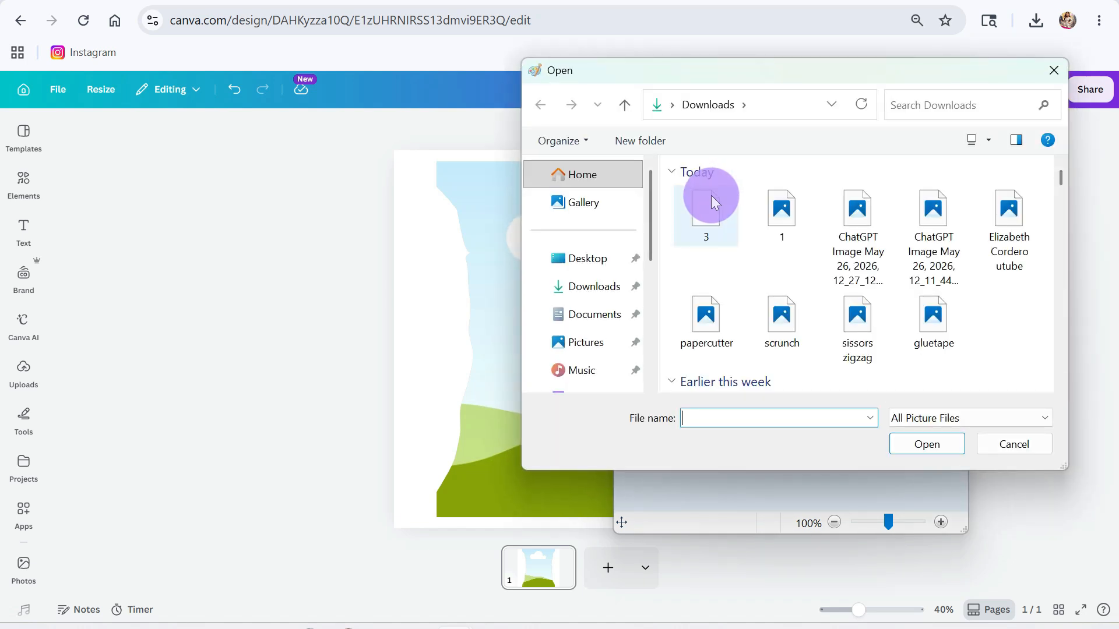
left_click(711, 211)
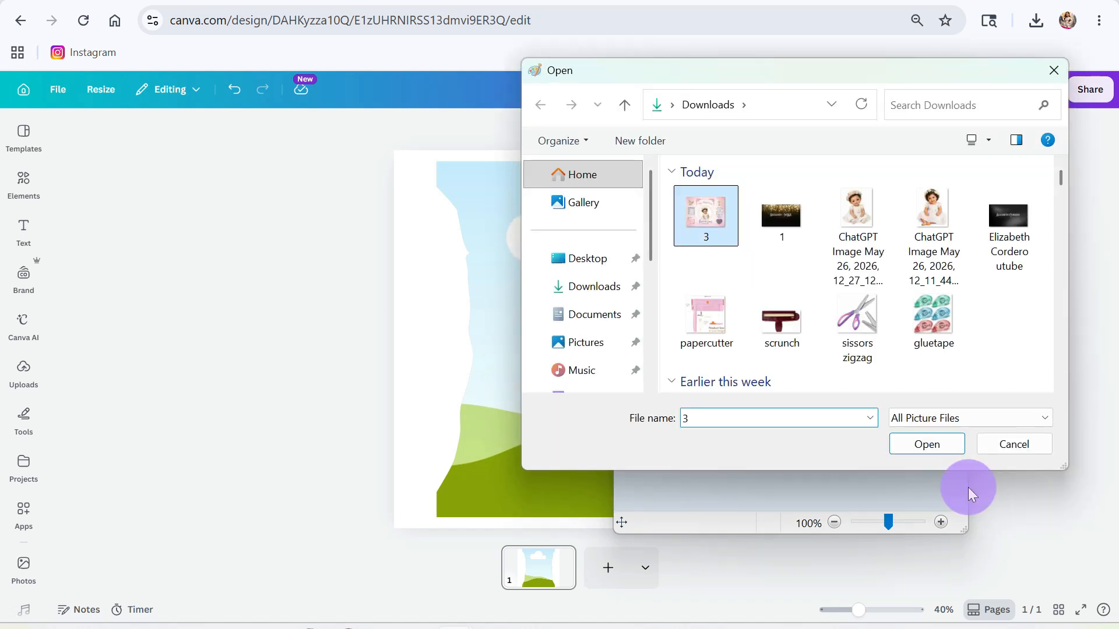
left_click(915, 438)
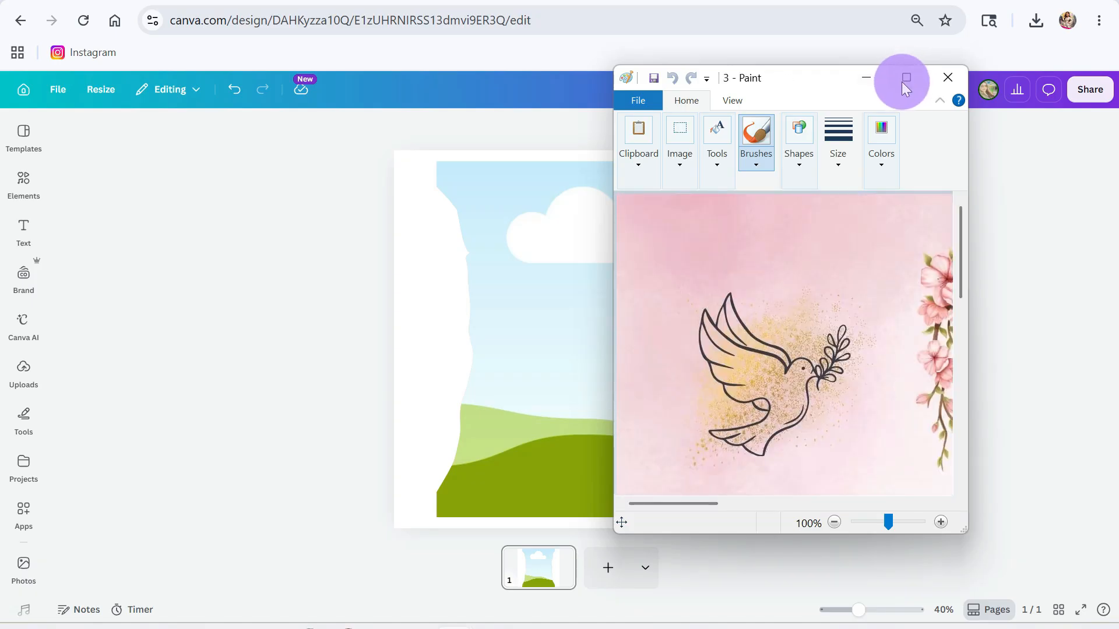
- Maximize Paint and zoom out to 50% to see the whole image
left_click(905, 78)
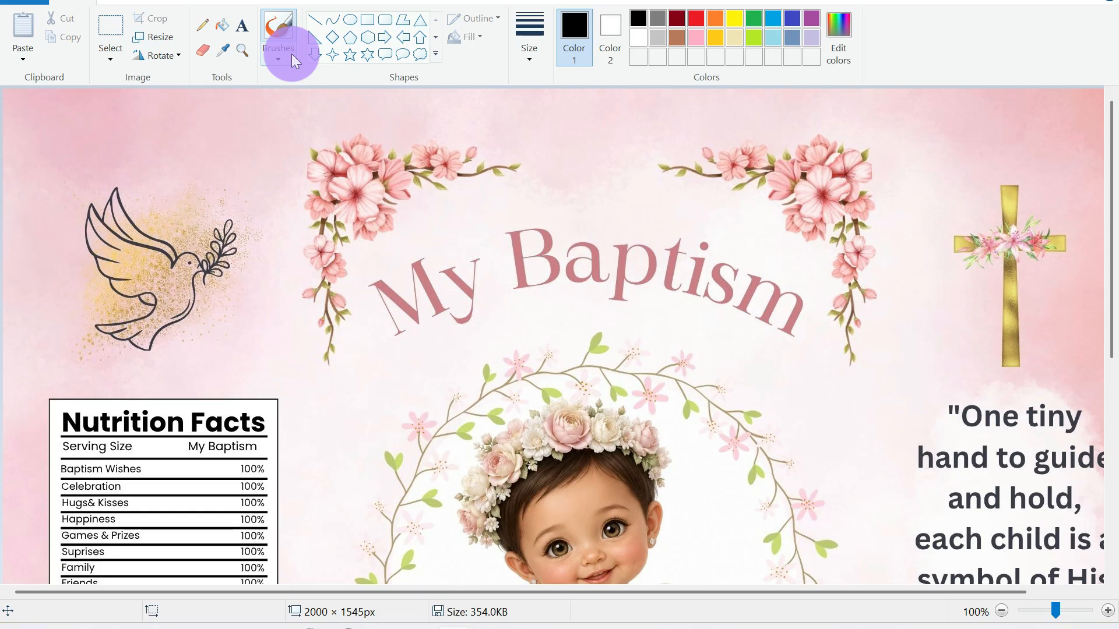
left_click(292, 54)
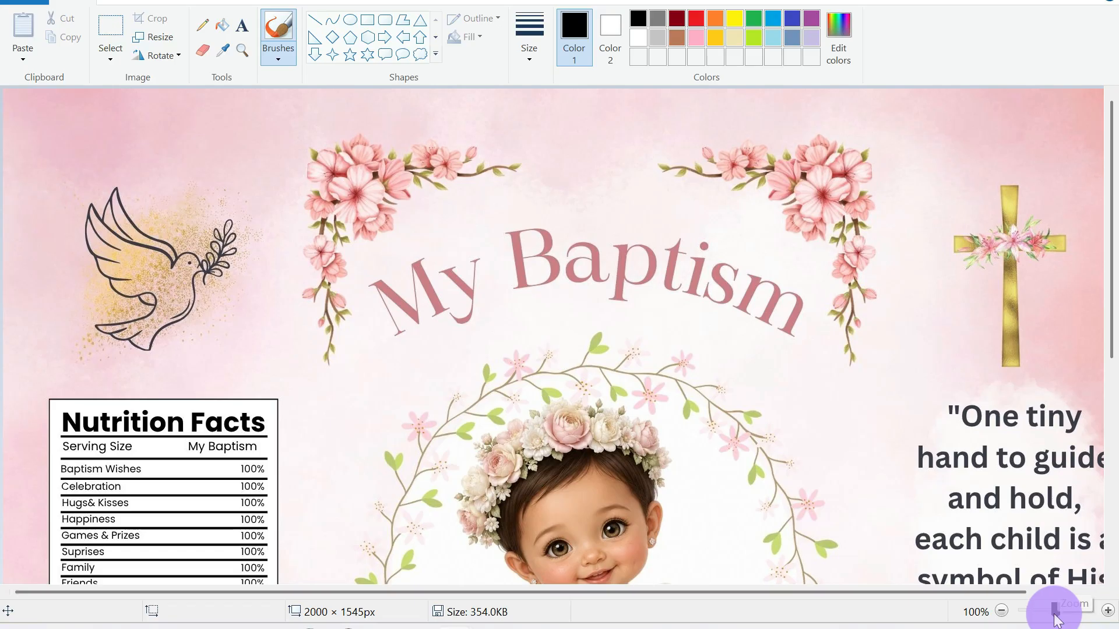
left_click_drag(1054, 620, 1047, 623)
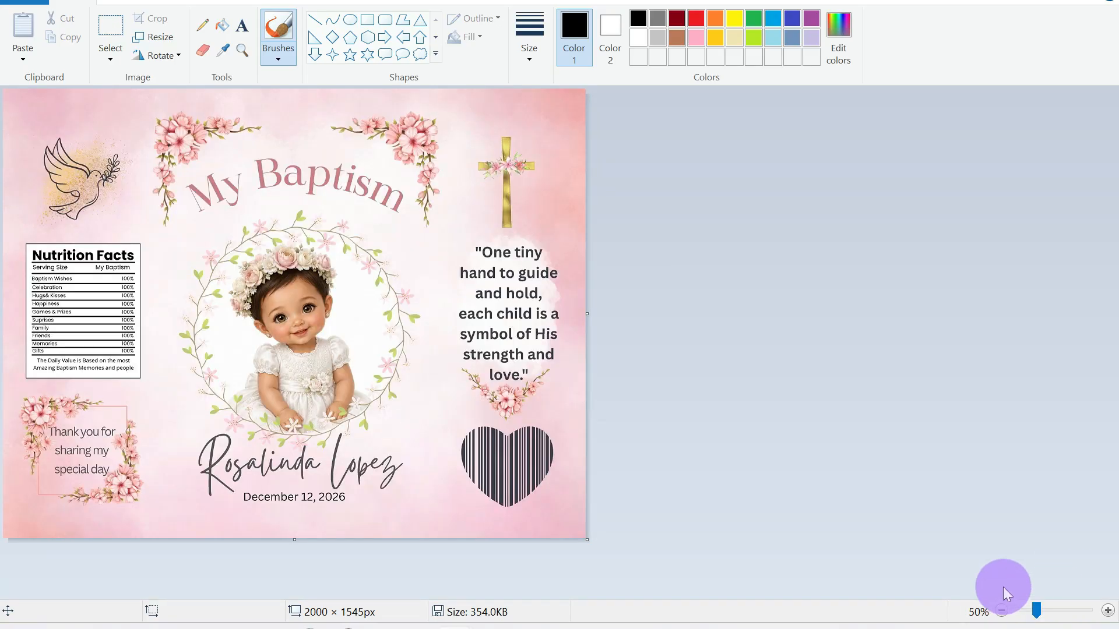
- Select the bag's front panel and crop the image to it, 1047 × 1536 px
left_click(118, 37)
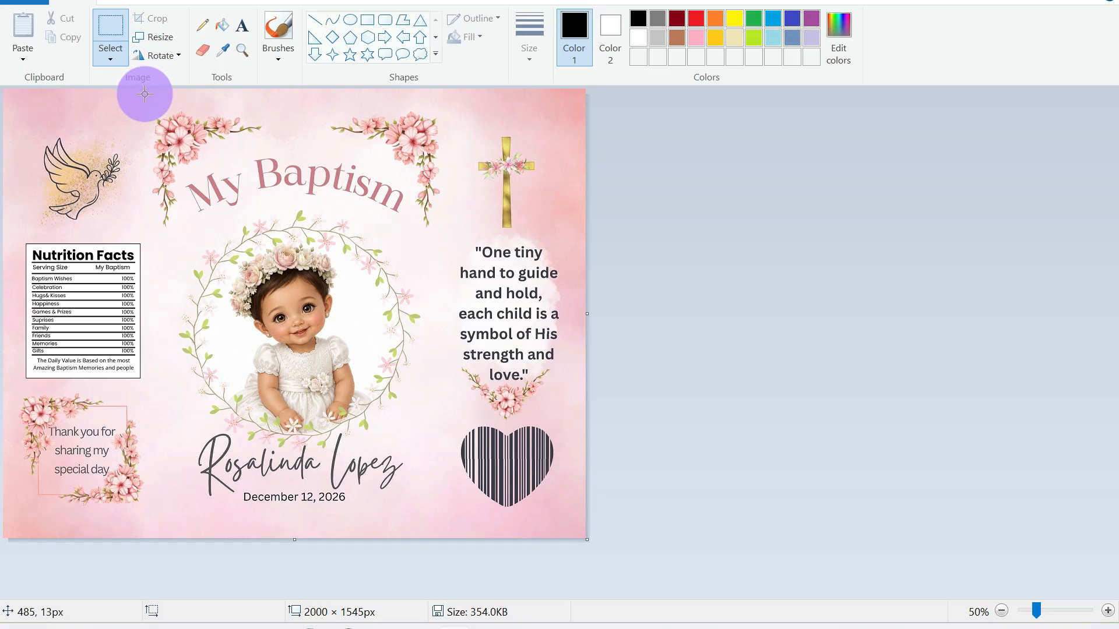
left_click_drag(144, 91, 451, 547)
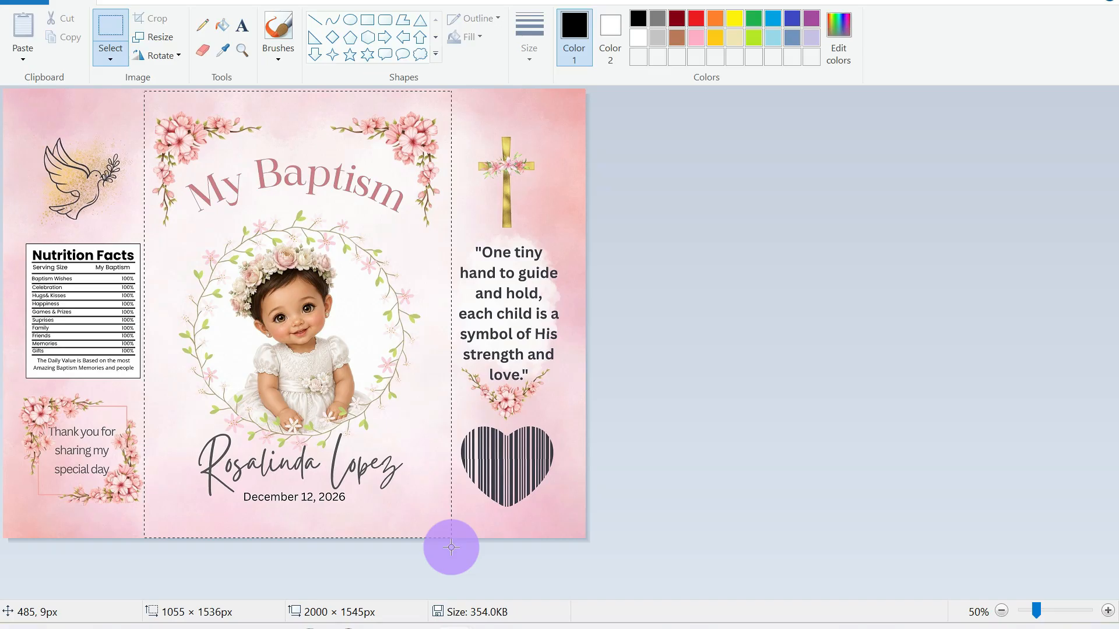
left_click_drag(451, 547, 448, 547)
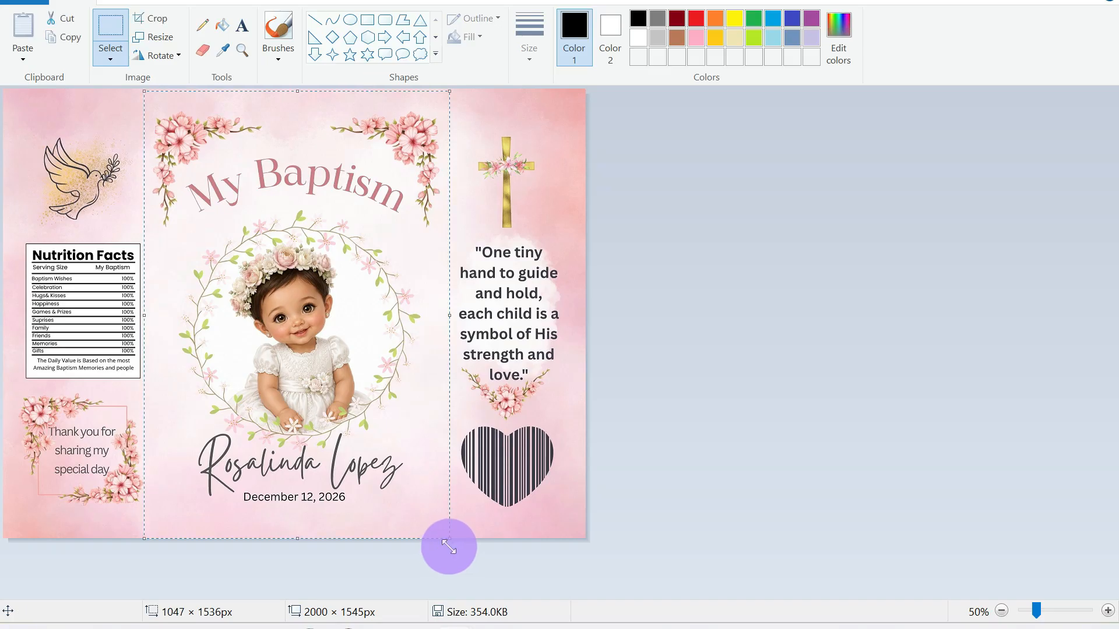
left_click(146, 21)
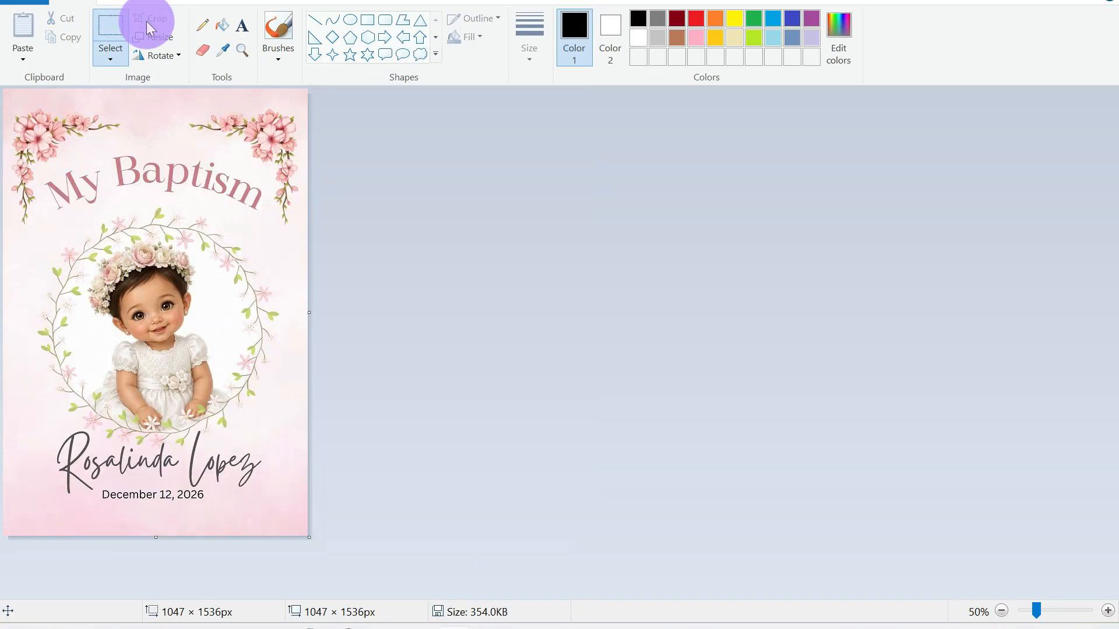
left_click(24, 2)
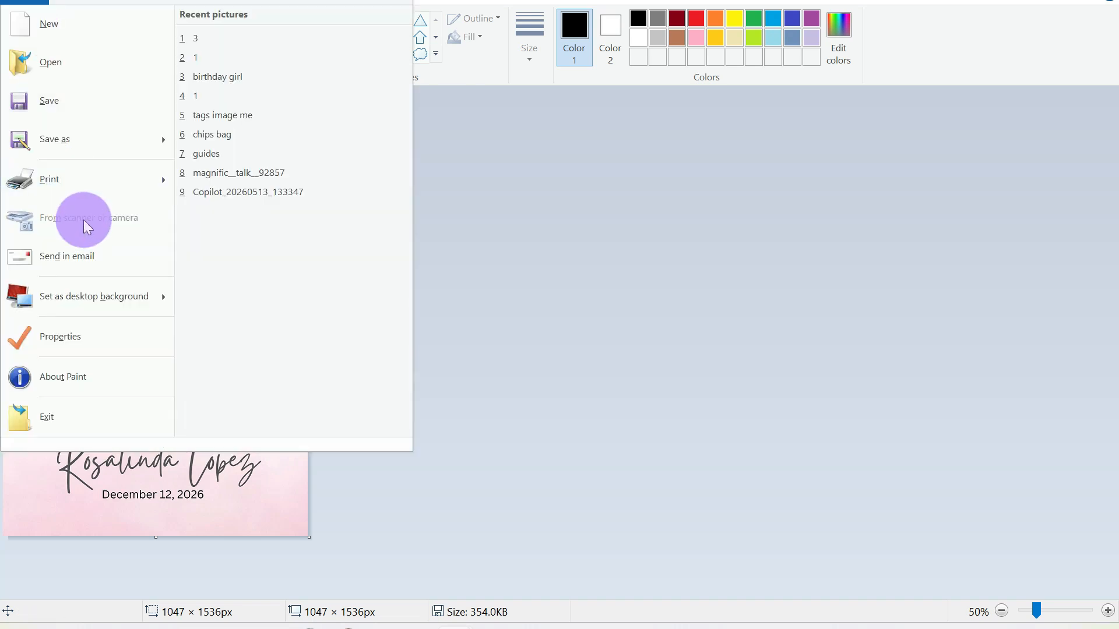
- Save the cropped panel as a new '…chips bag mock' JPEG in Downloads, then minimize Paint
left_click(68, 132)
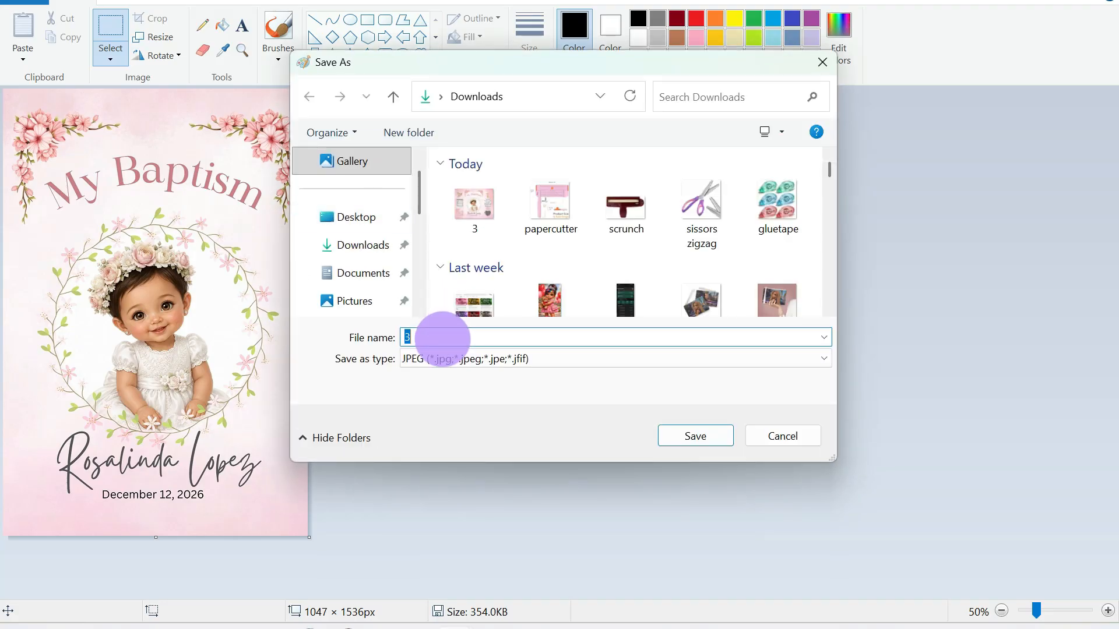
type("r")
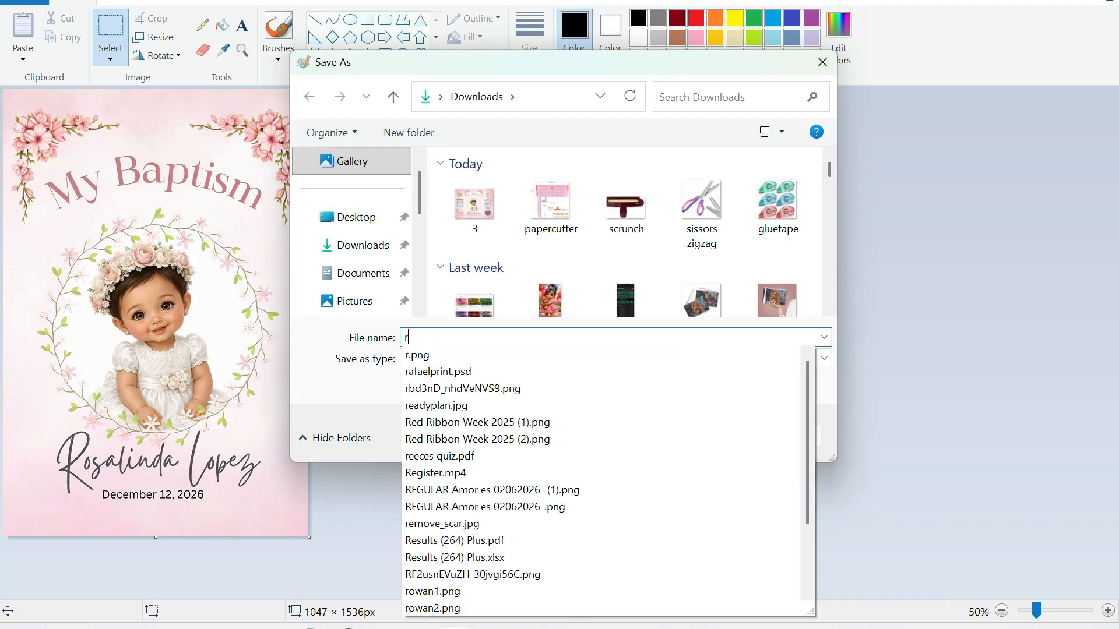
left_click(442, 338)
type("osaln")
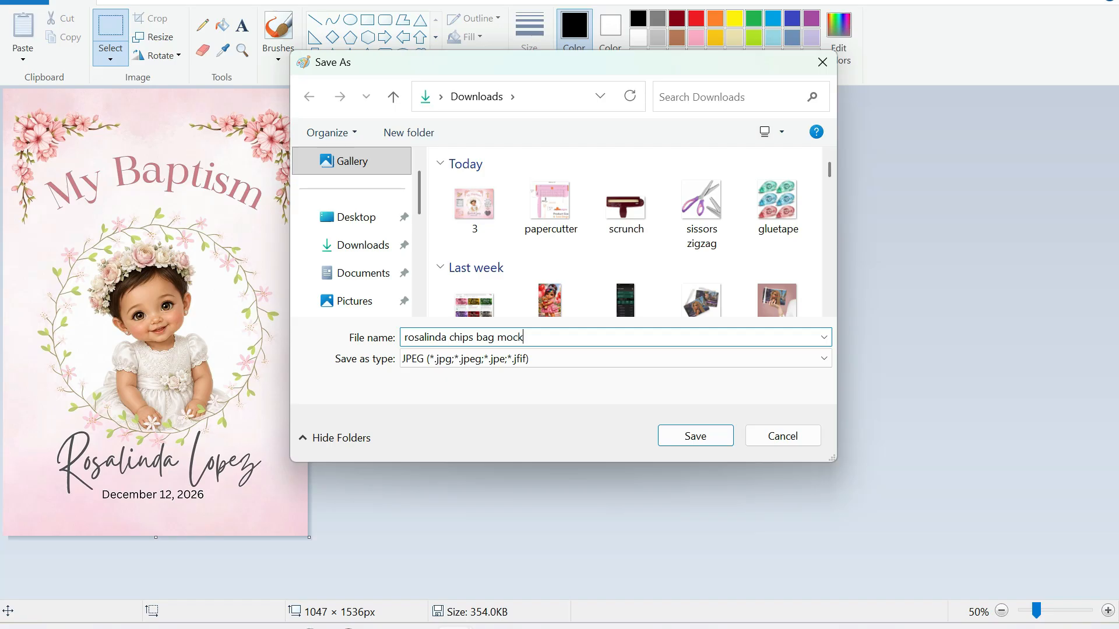
key("Return")
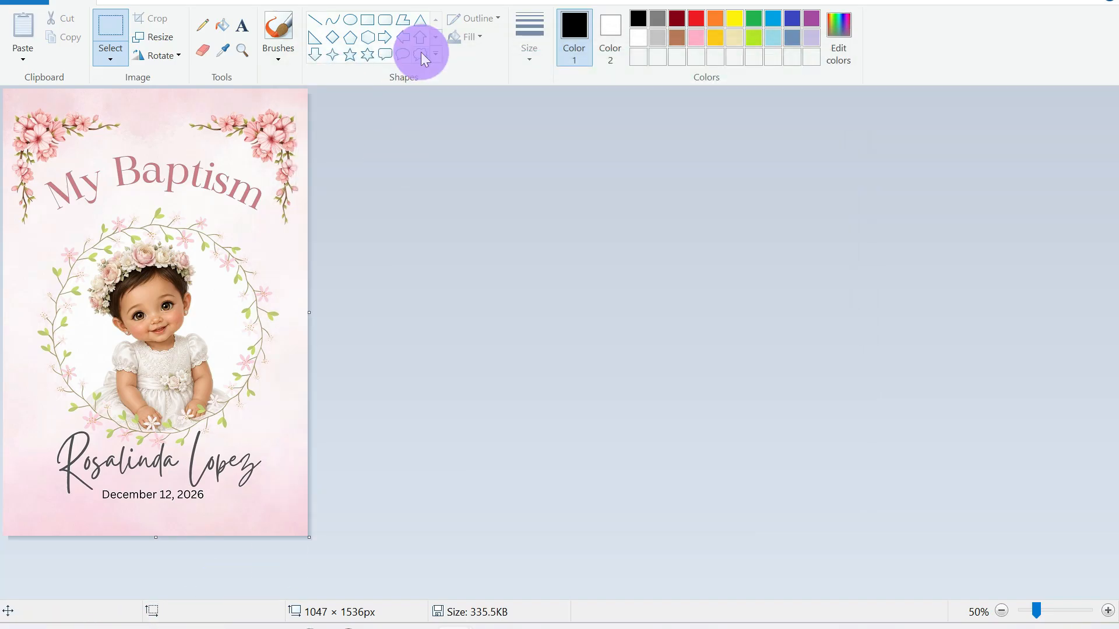
left_click(1023, 0)
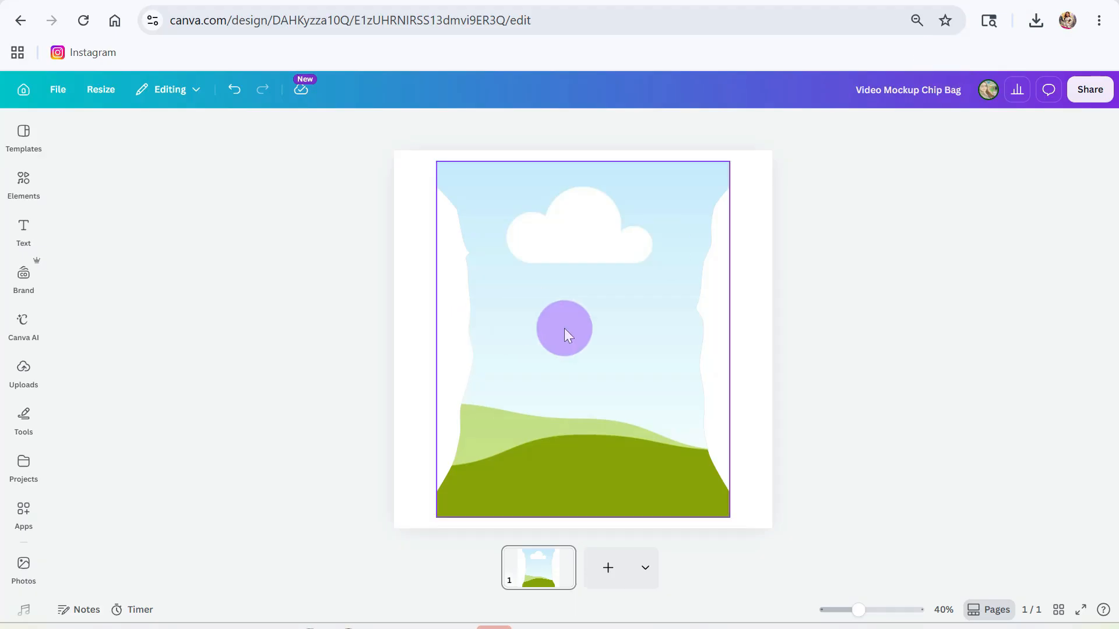
- Upload the chips bag mockup JPEG from Downloads to Canva's uploads
left_click(24, 370)
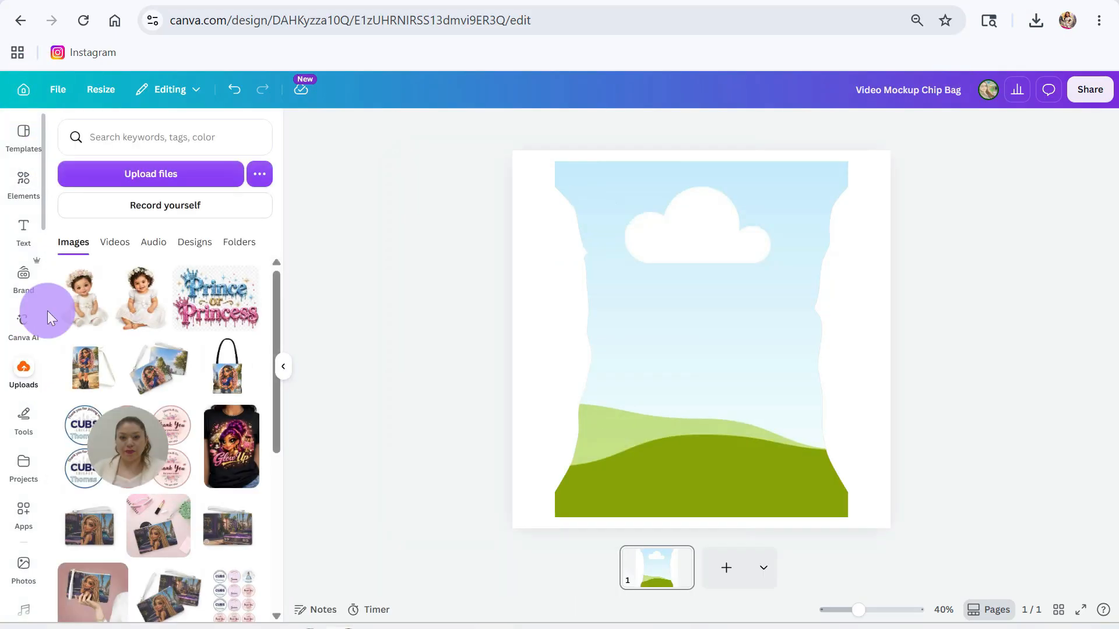
left_click(135, 172)
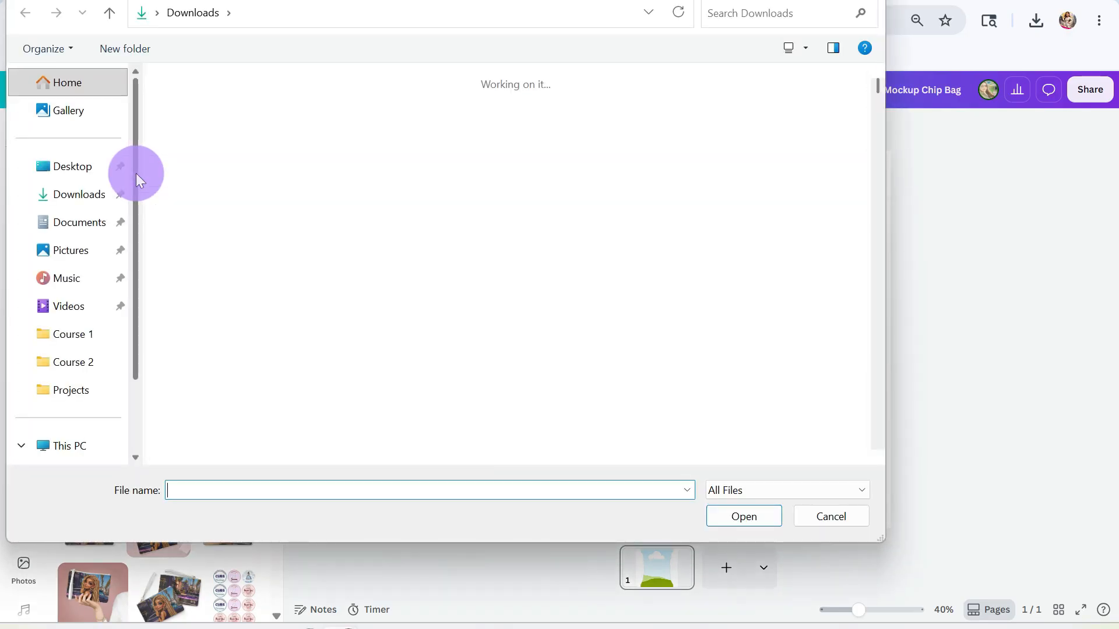
left_click(172, 124)
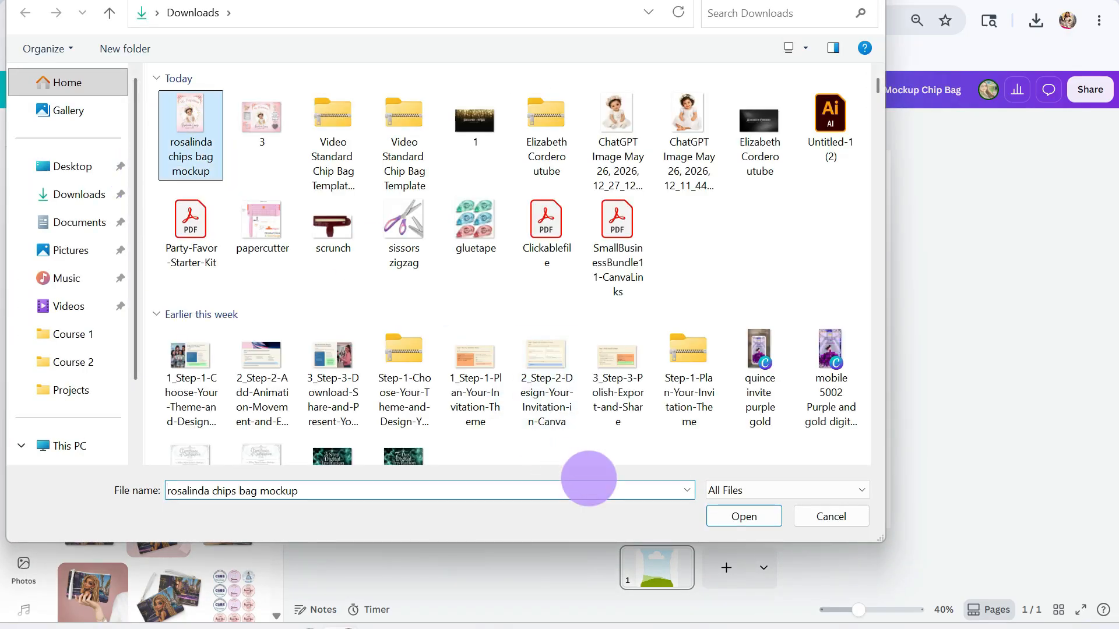
left_click(744, 524)
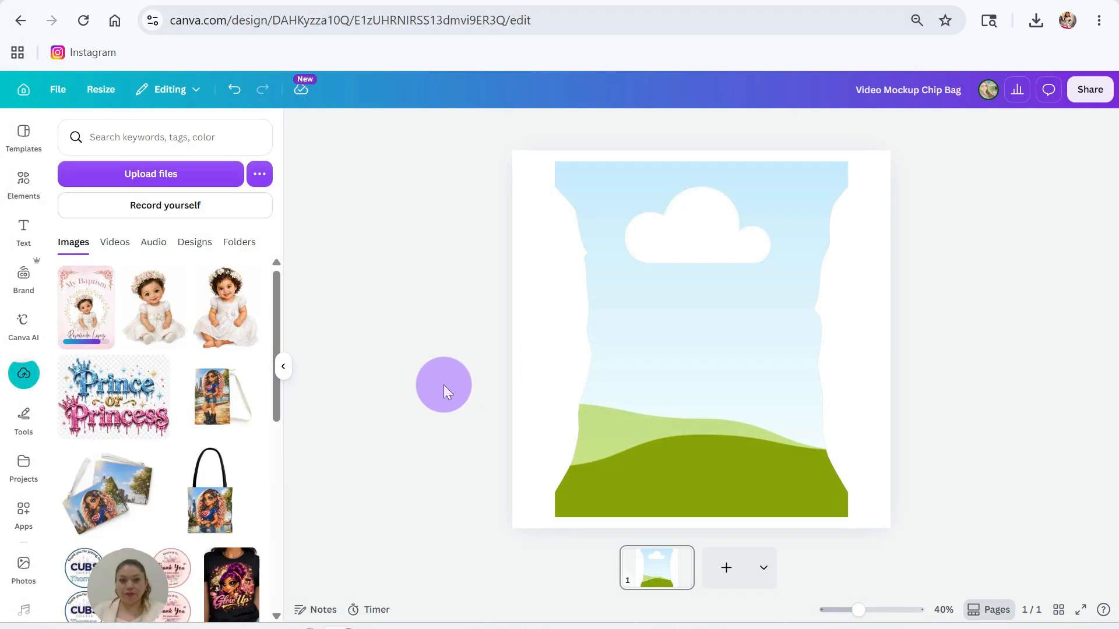
- Add the uploaded My Baptism image and drop it into the chip-bag frame
left_click(82, 305)
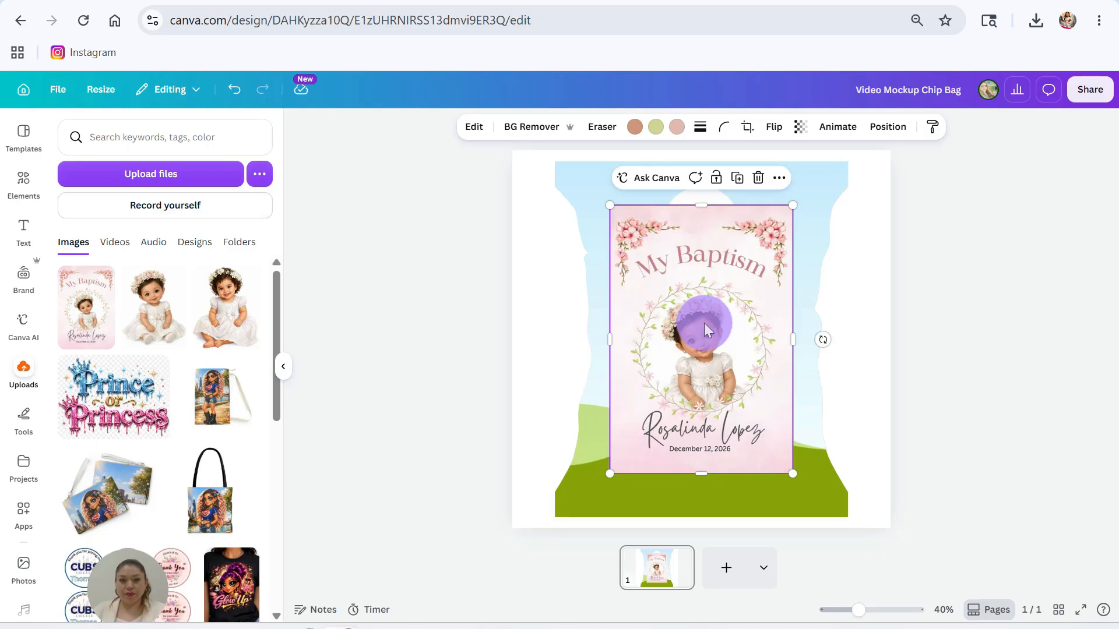
left_click_drag(707, 317, 779, 350)
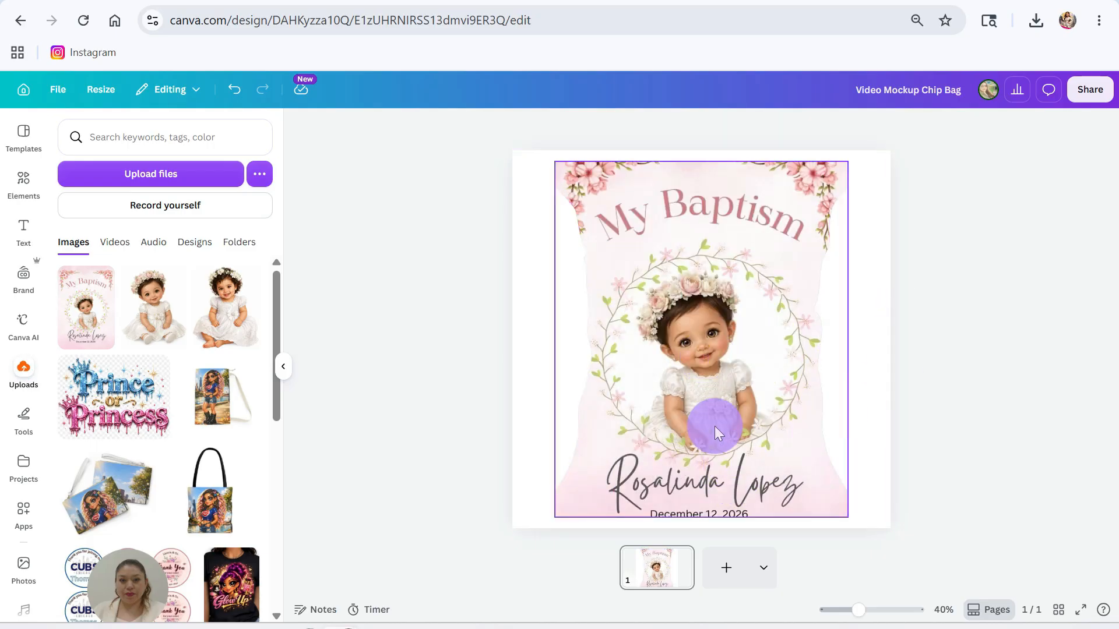
double_click(715, 410)
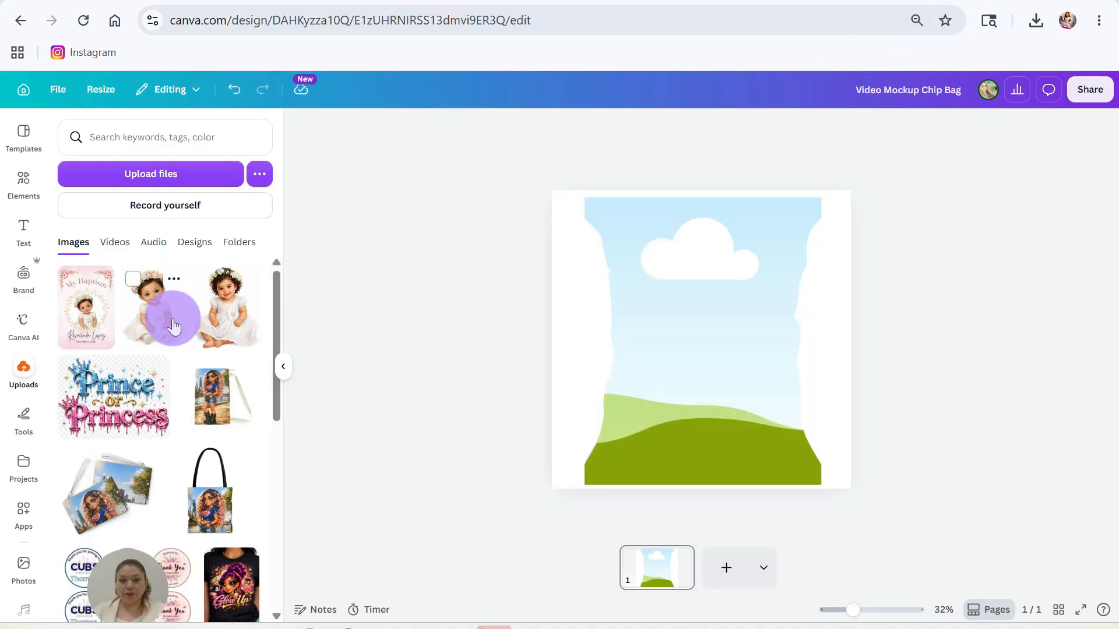
left_click(89, 309)
left_click_drag(692, 351, 702, 359)
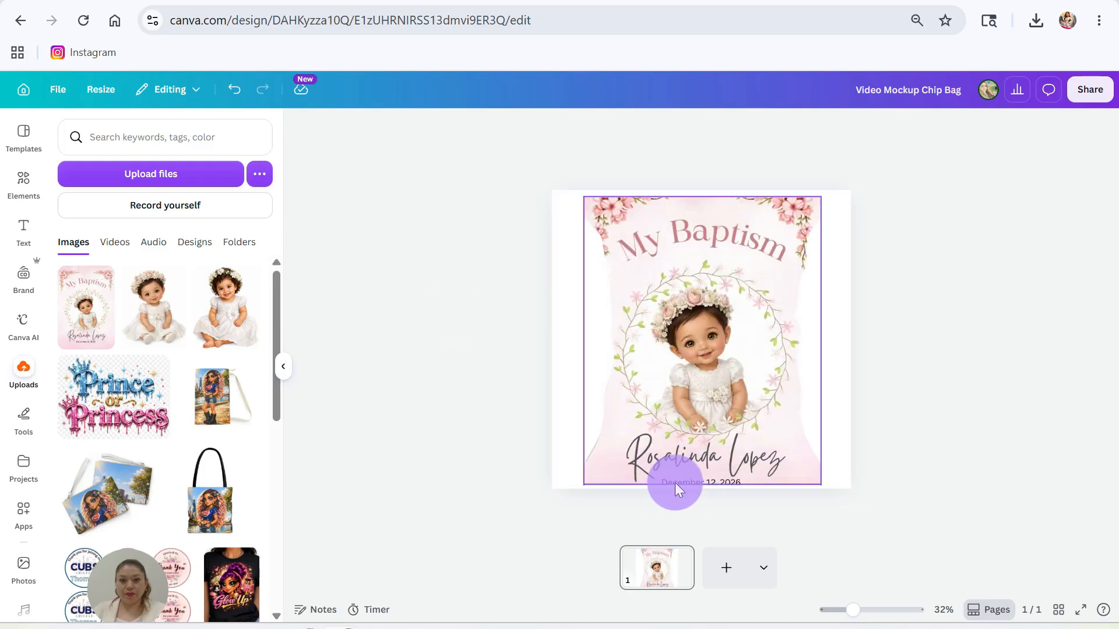
left_click(715, 410)
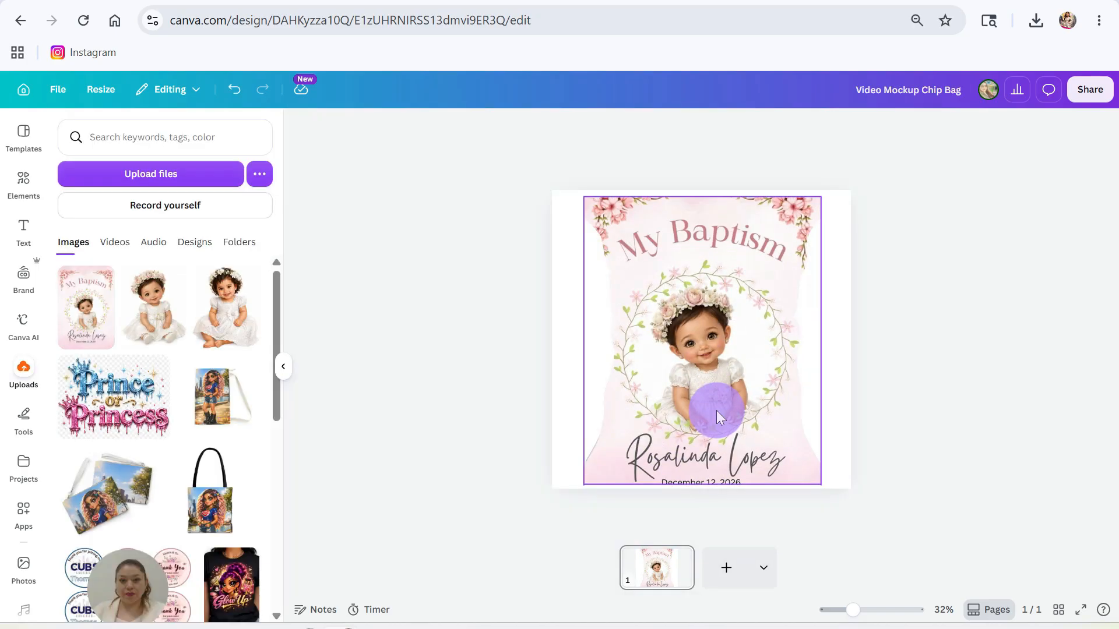
left_click_drag(716, 410, 718, 403)
key("ctrl+z")
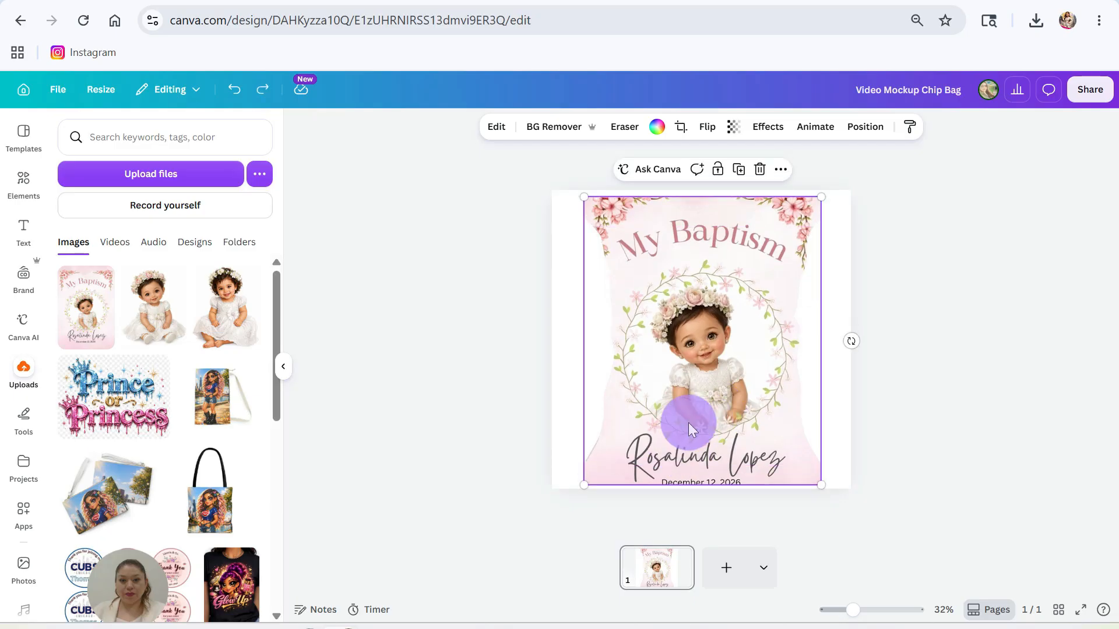
- Shift and resize the framed image so the title, name and bottom date fit inside the bag
double_click(688, 422)
left_click_drag(691, 415, 690, 408)
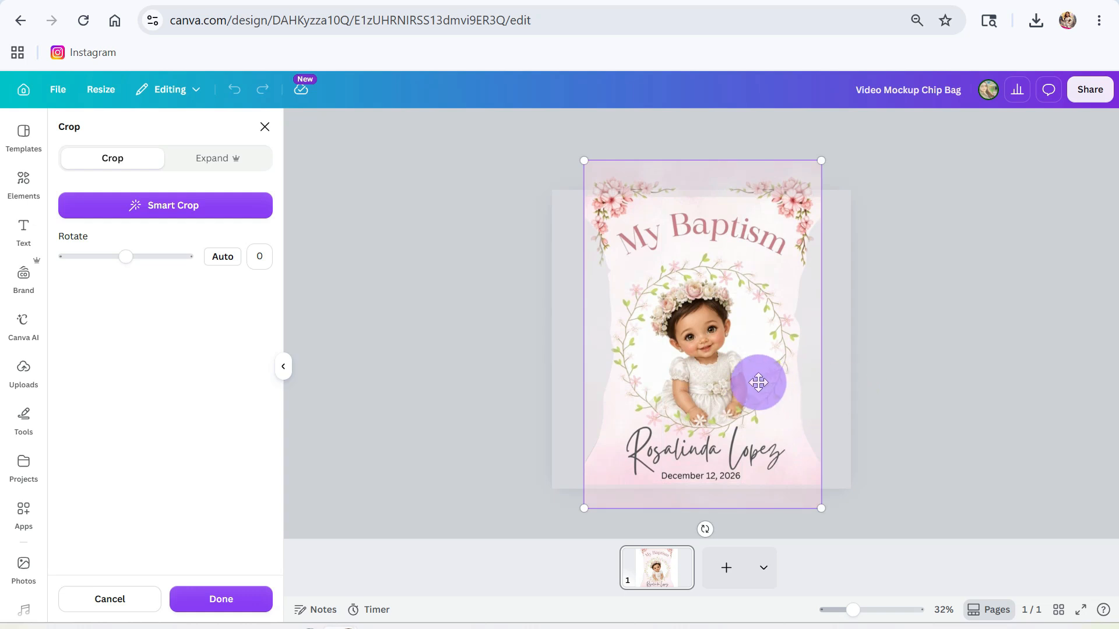
left_click_drag(818, 508, 747, 430)
left_click_drag(819, 160, 798, 195)
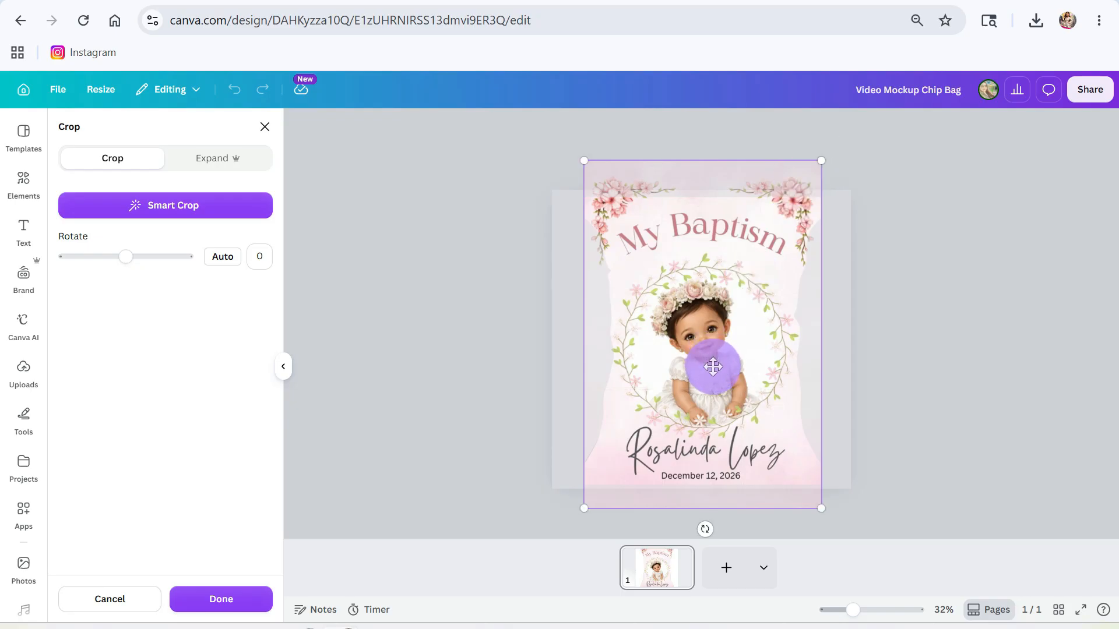
left_click_drag(713, 366, 713, 373)
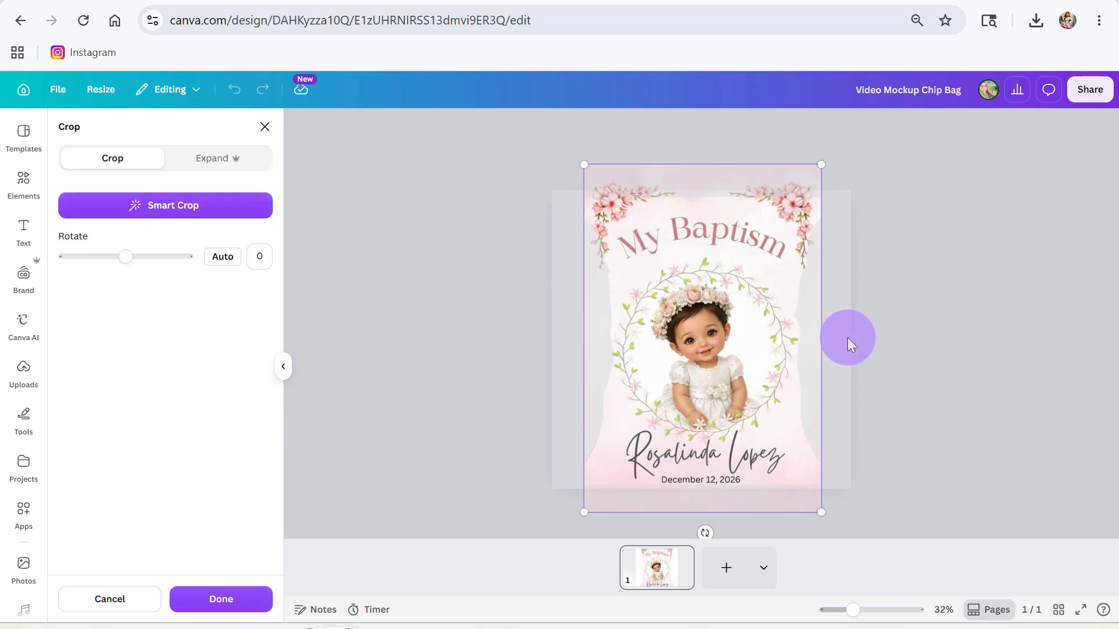
left_click(847, 338)
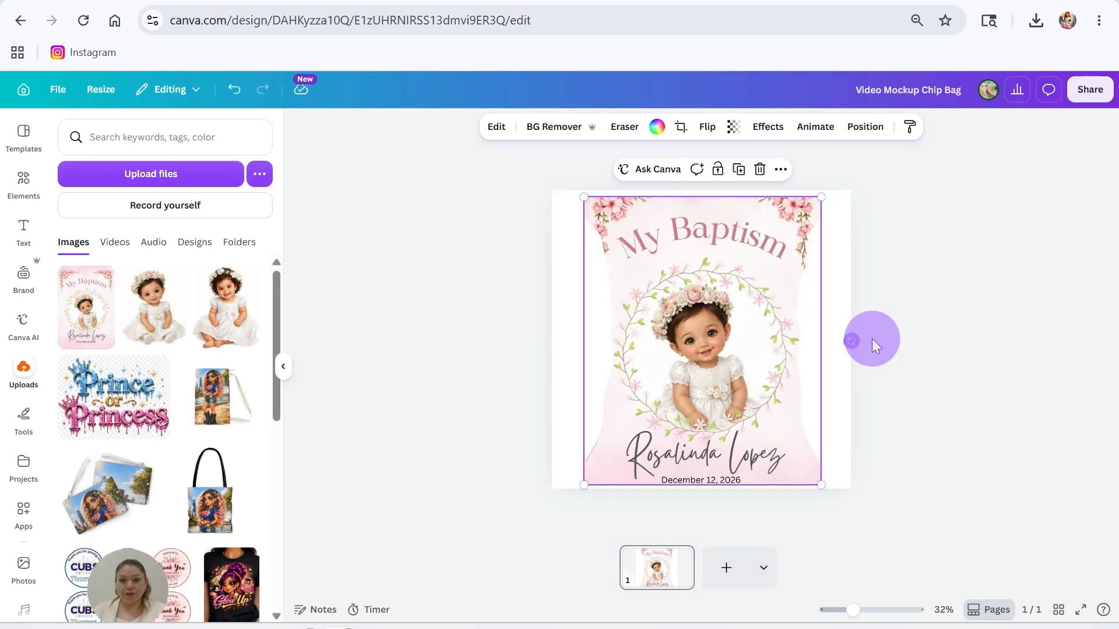
left_click(837, 272)
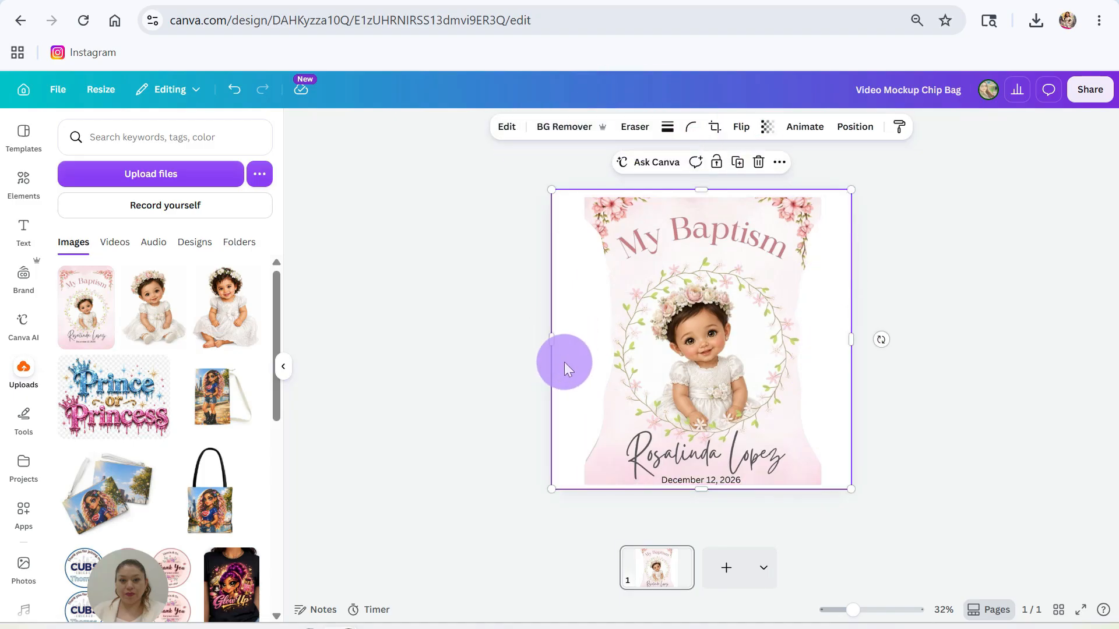
left_click_drag(563, 361, 565, 365)
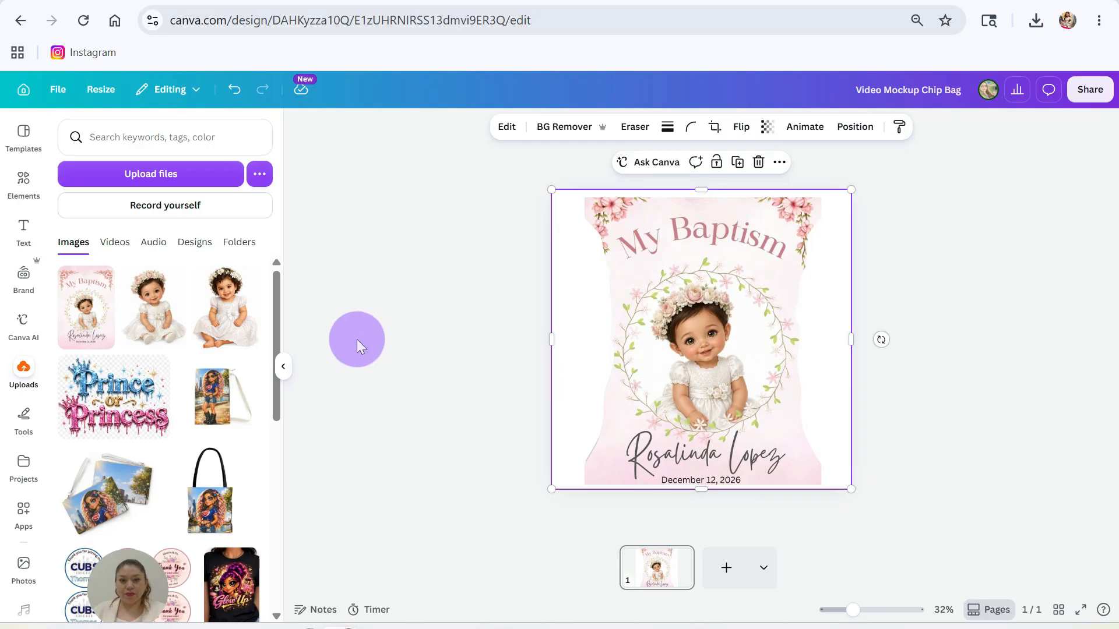
- Search Elements for 'gift table' and set the pink gift-table photo as the background
left_click(32, 184)
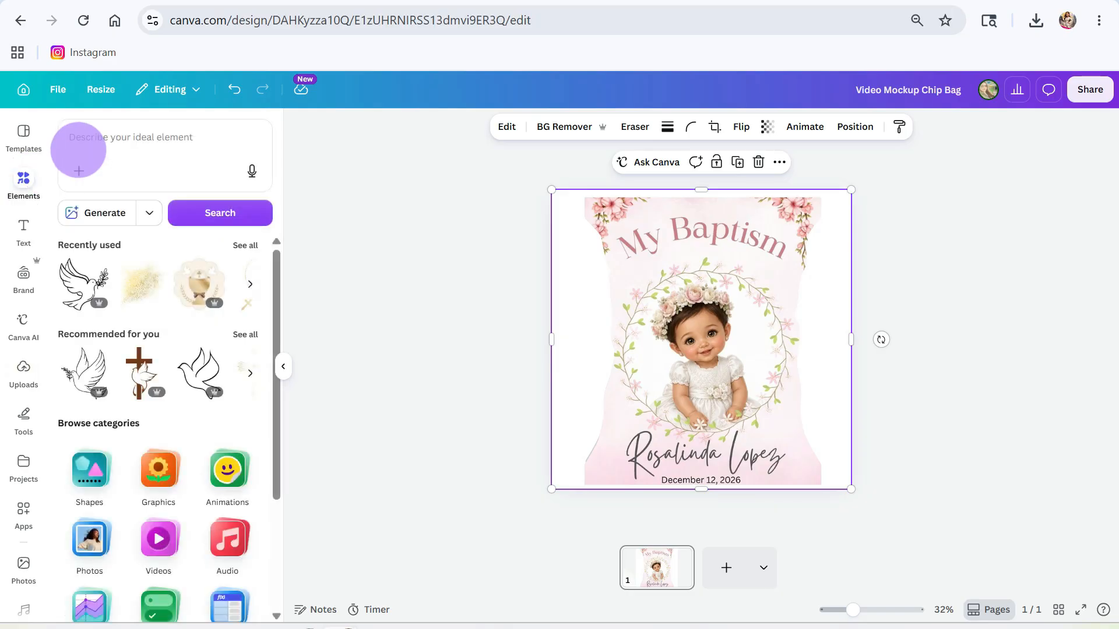
left_click(93, 139)
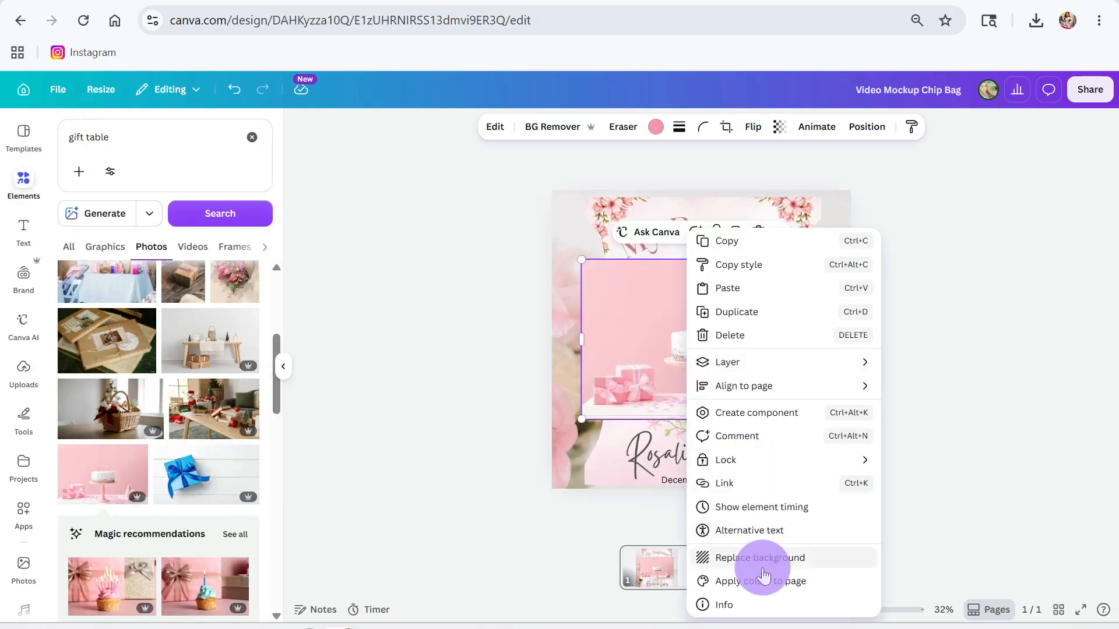
left_click(757, 559)
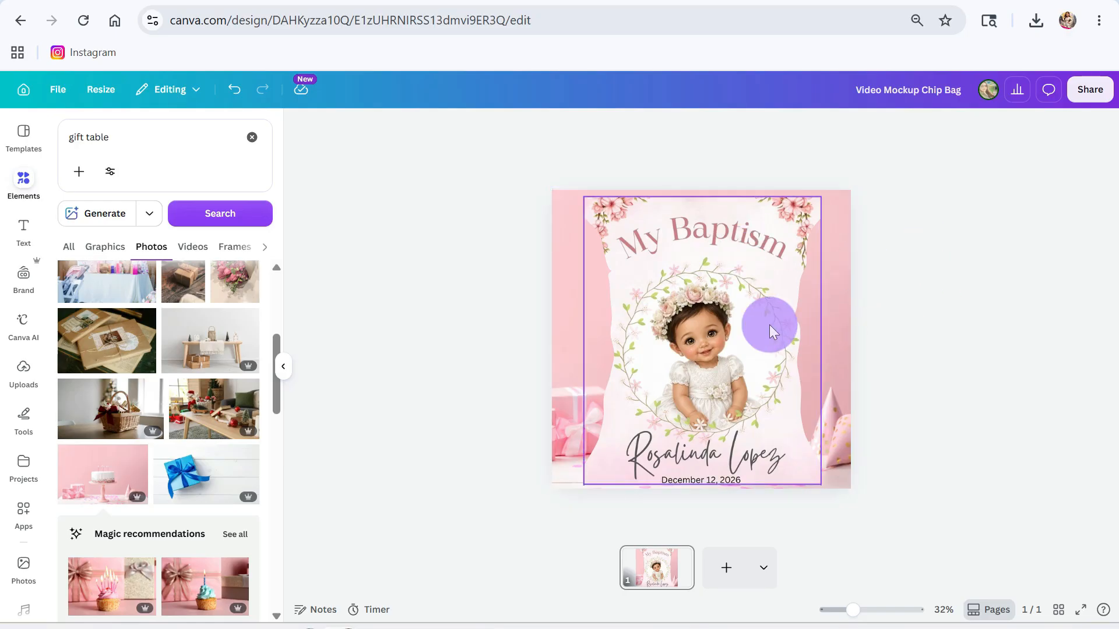
- Switch the download file type from PNG to JPG
left_click(1076, 92)
left_click(886, 397)
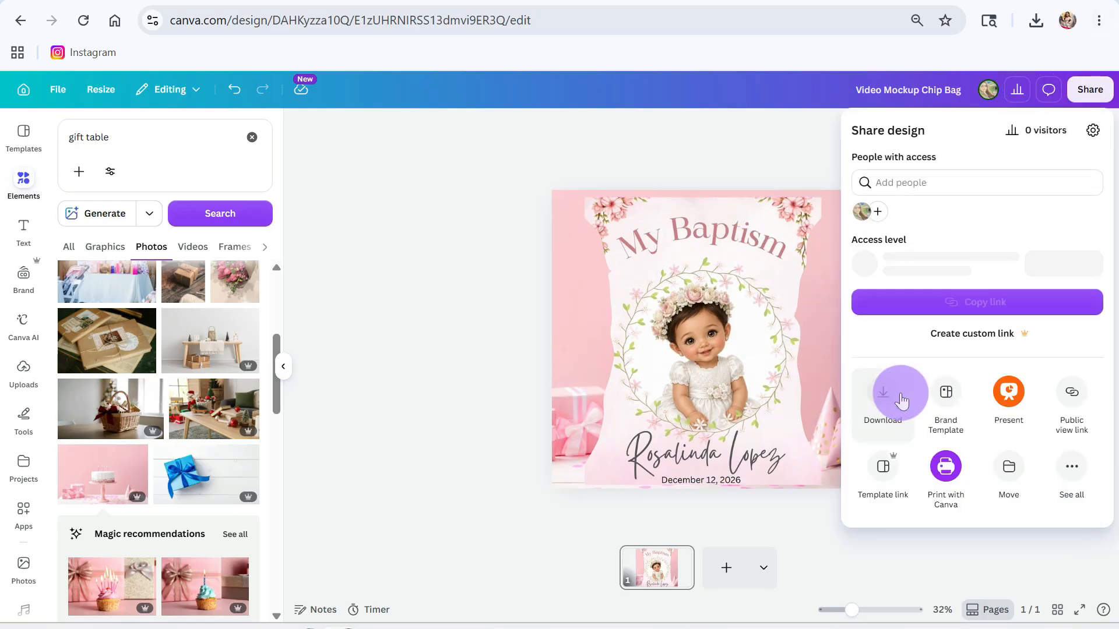
left_click(894, 184)
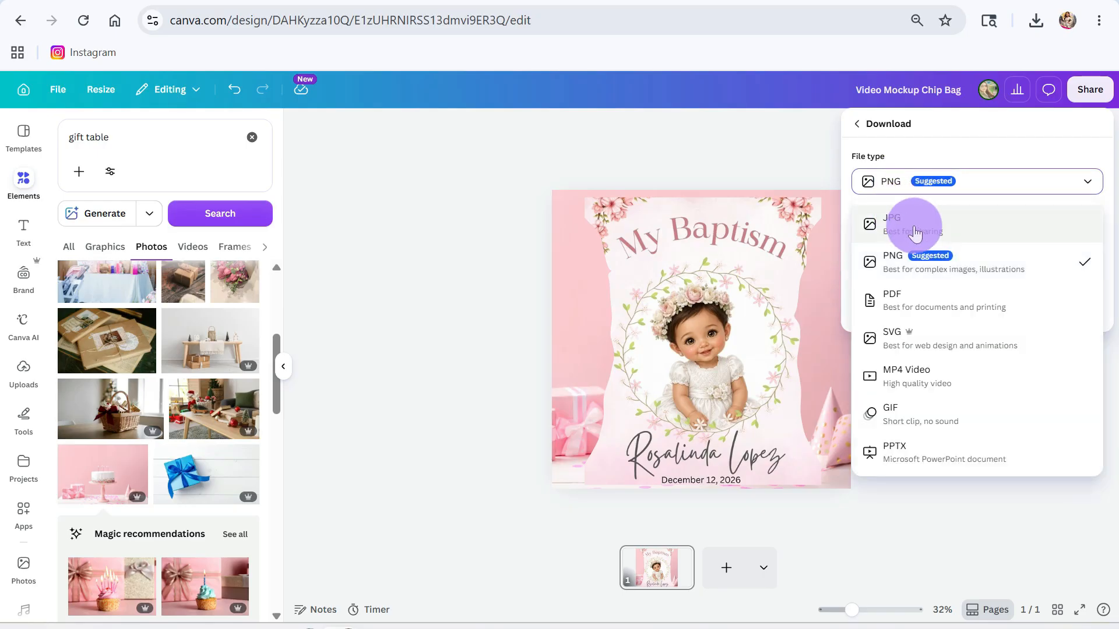
left_click(910, 223)
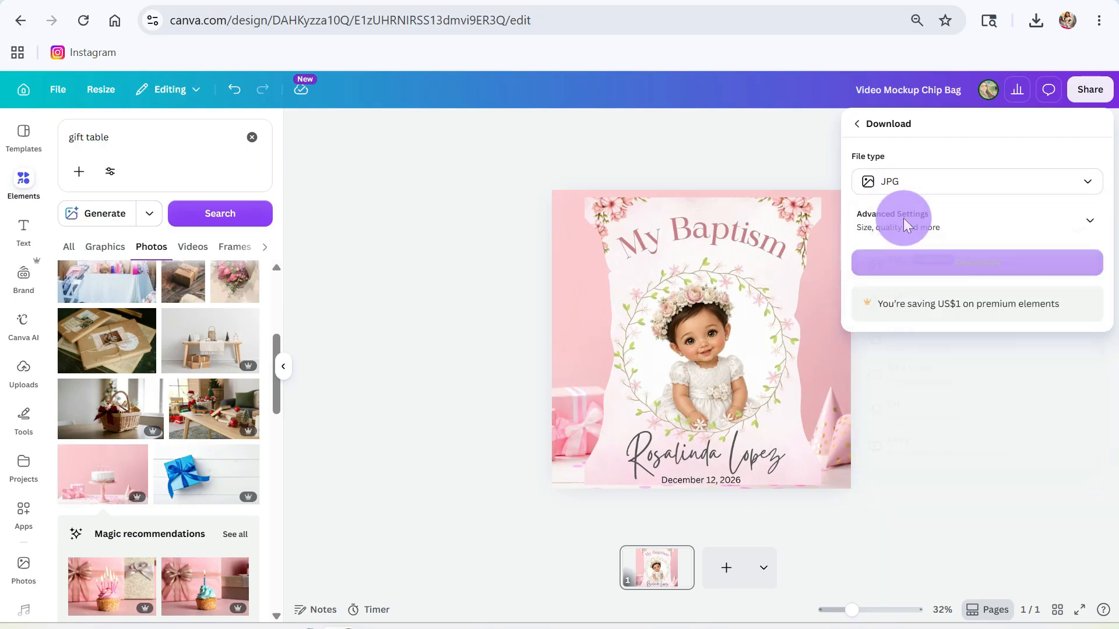
left_click(579, 135)
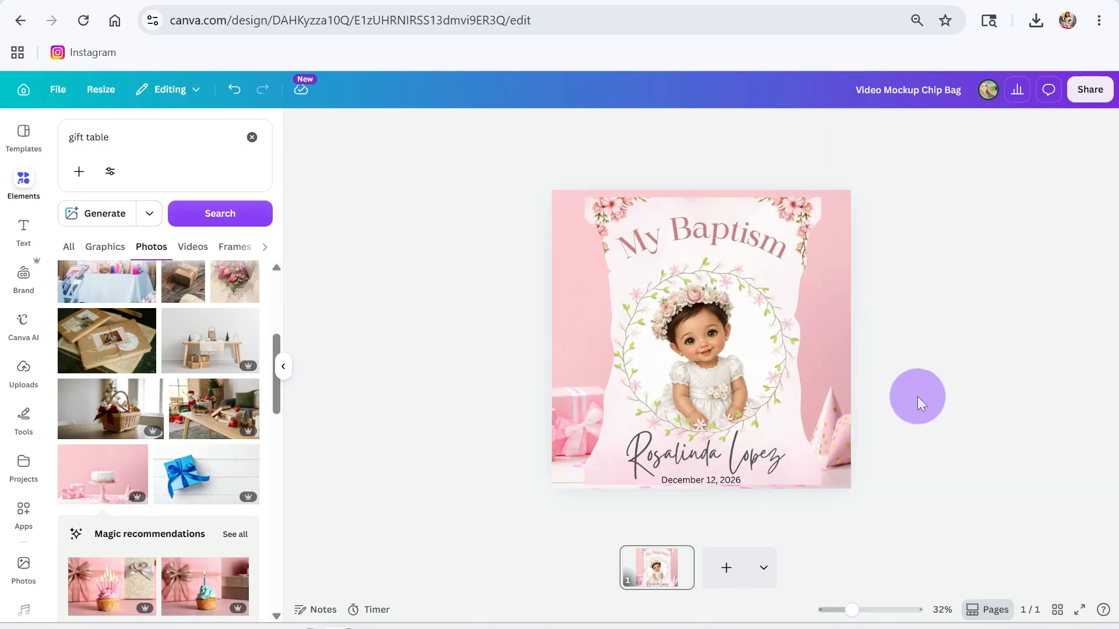